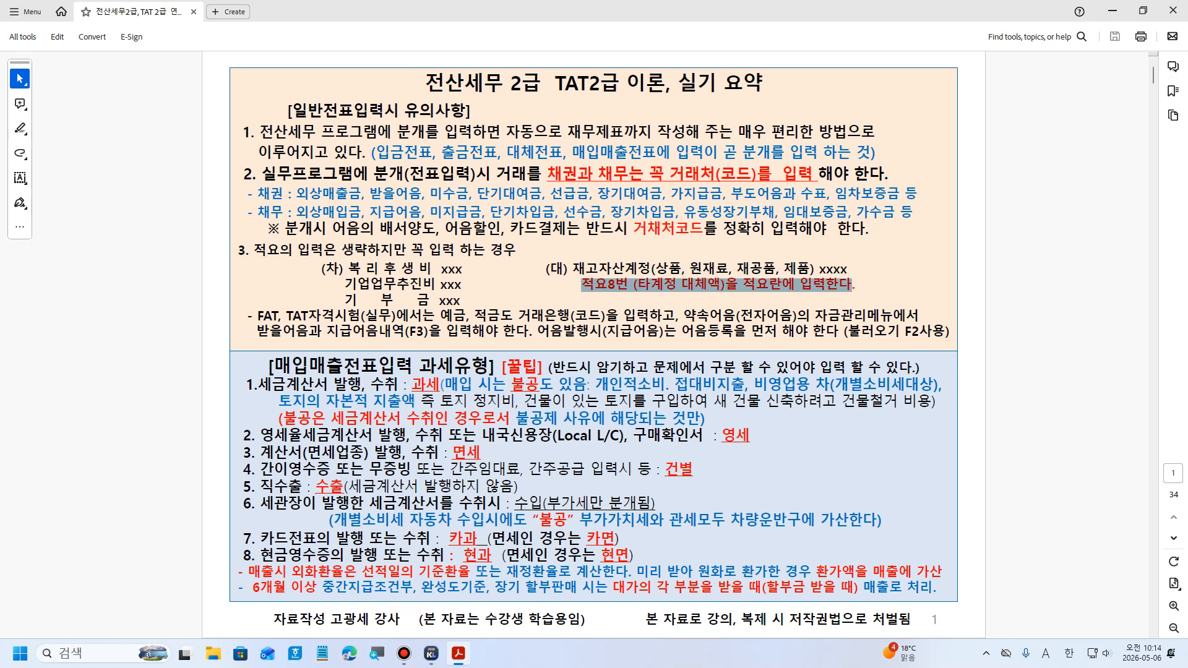
Select the inventory-account text in note 3 and the item 1 label "세금계산서 발행, 수취" in turn to review them
{"action": "left_click_drag", "start_coordinate": [573, 269], "coordinate": [650, 268]}
{"action": "left_click", "coordinate": [651, 270]}
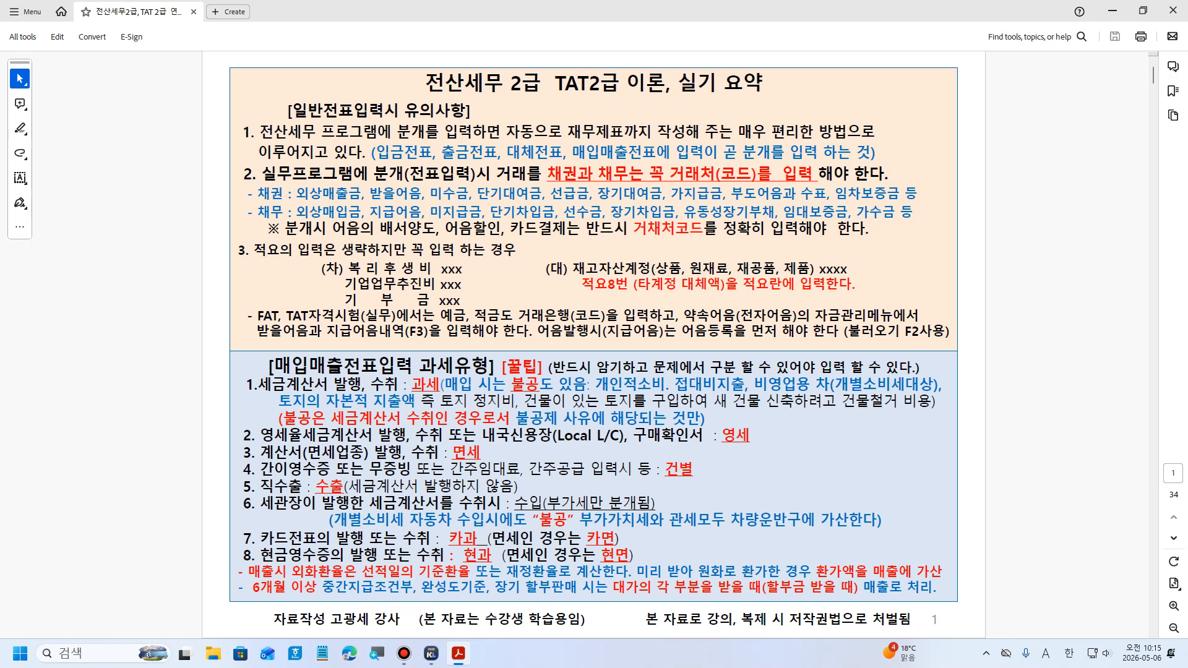
{"action": "left_click_drag", "start_coordinate": [253, 385], "coordinate": [397, 385]}
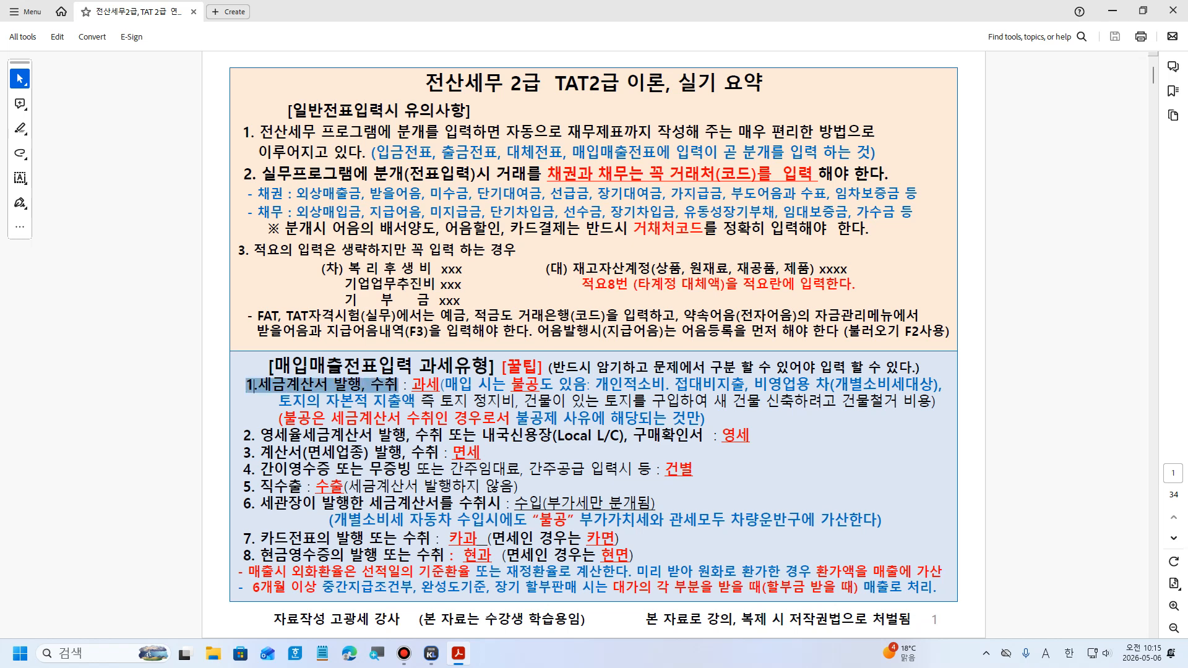
{"action": "left_click", "coordinate": [408, 385]}
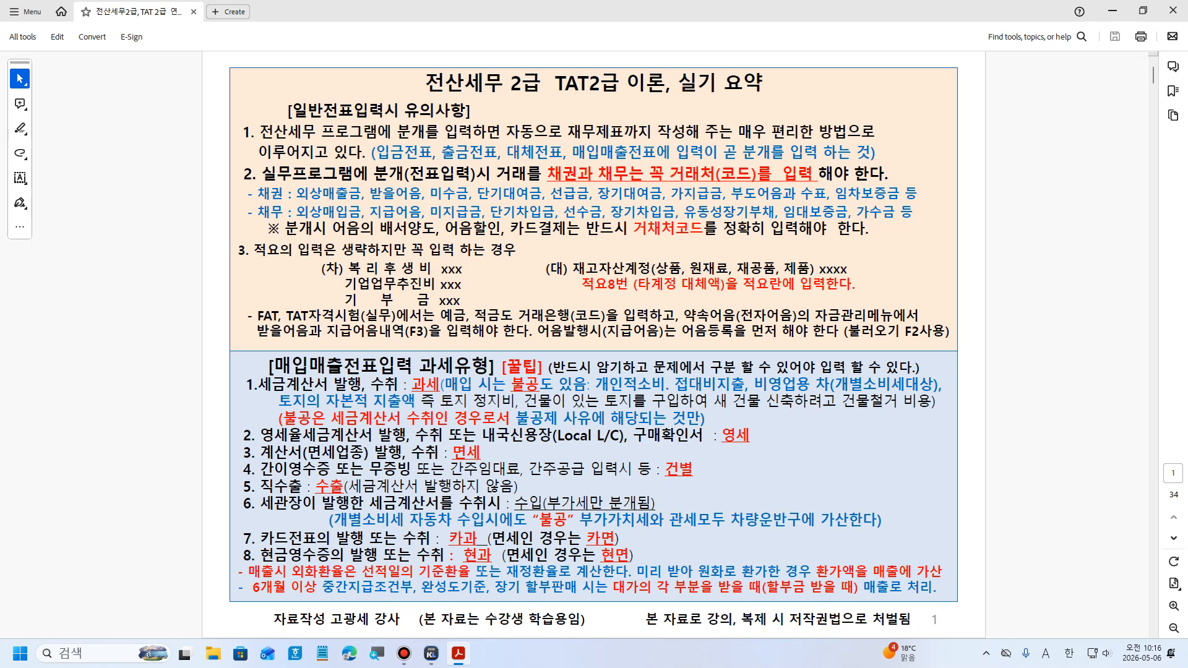
Highlight the section heading "매입매출전표입력 과세유형" and item 1's "세금계산서 발행, 수취 : 과세" to review the taxable type
{"action": "left_click_drag", "start_coordinate": [290, 368], "coordinate": [490, 368]}
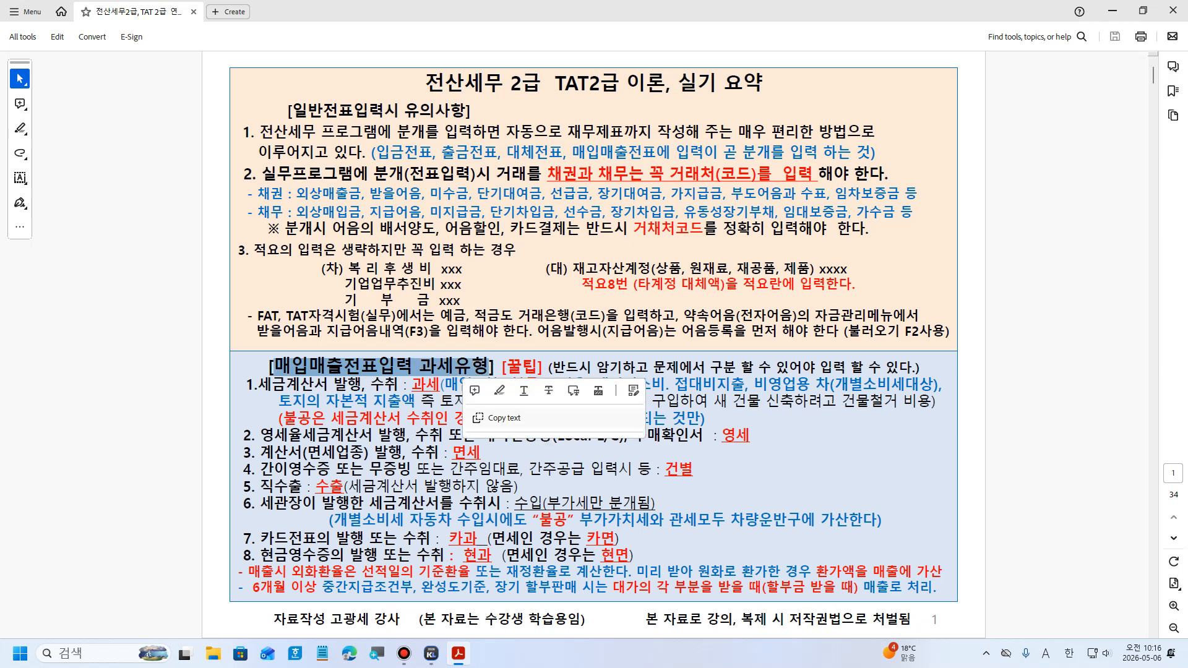
{"action": "key", "text": "Escape"}
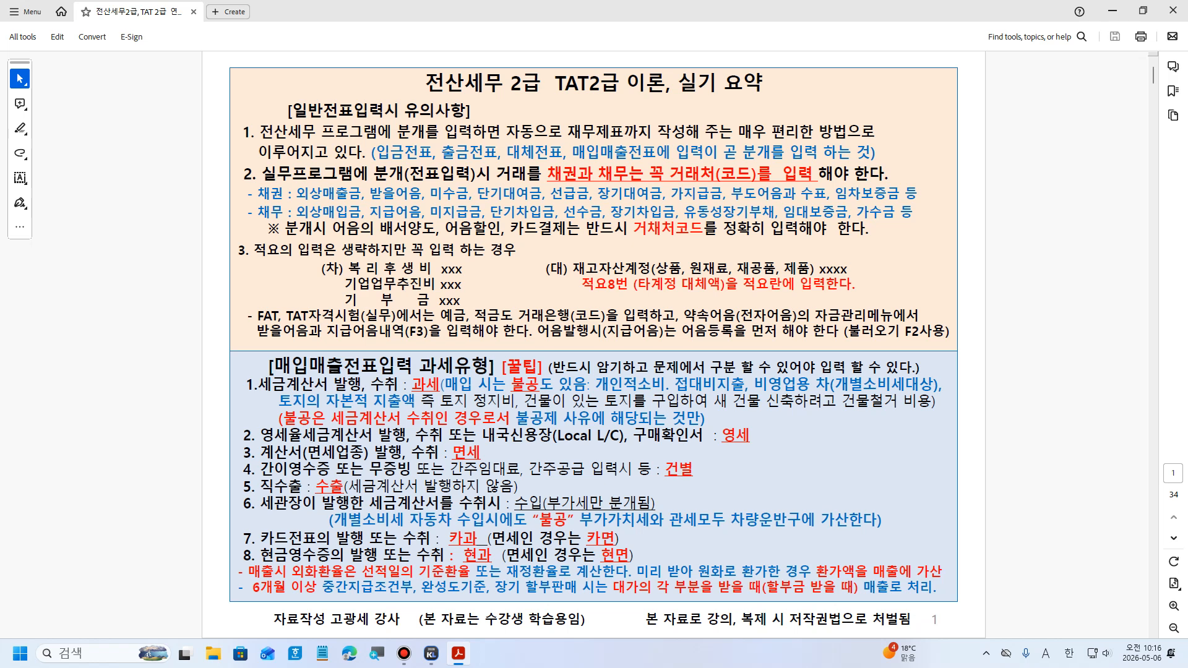
{"action": "left_click_drag", "start_coordinate": [270, 365], "coordinate": [488, 366]}
{"action": "key", "text": "Escape"}
{"action": "left_click_drag", "start_coordinate": [256, 385], "coordinate": [440, 385]}
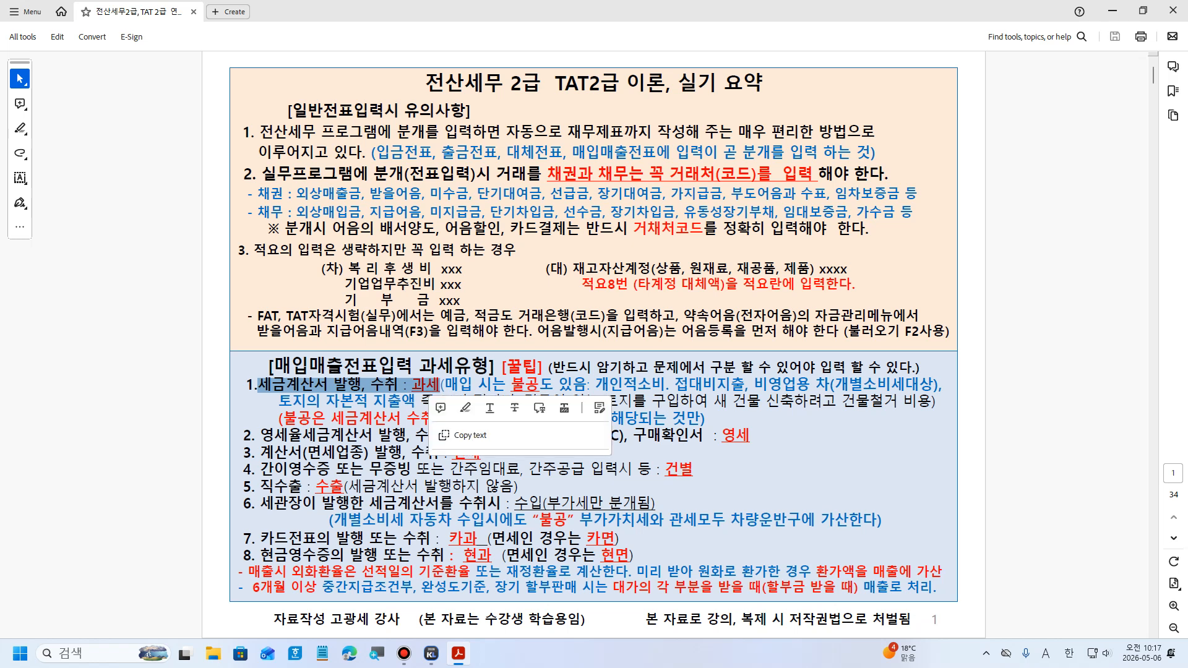
{"action": "left_click", "coordinate": [441, 386]}
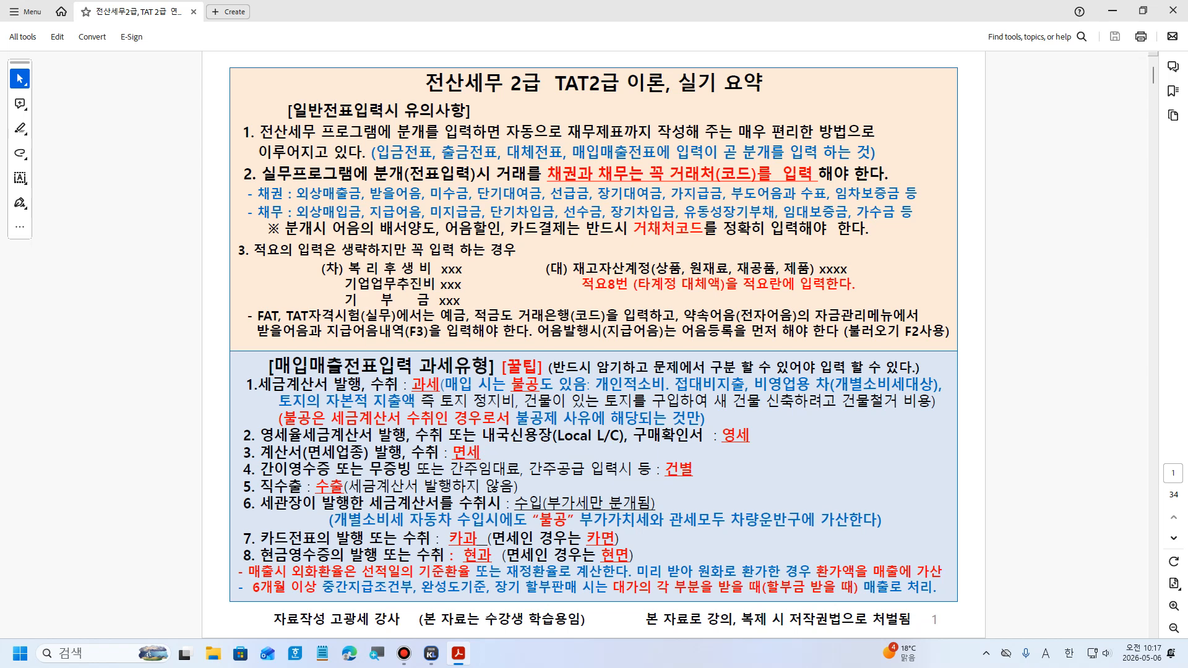
Select item 1's "매입 시는 불공도" and its cases through "접대비지출" to review the non-deductible purchases
{"action": "left_click_drag", "start_coordinate": [443, 385], "coordinate": [554, 385]}
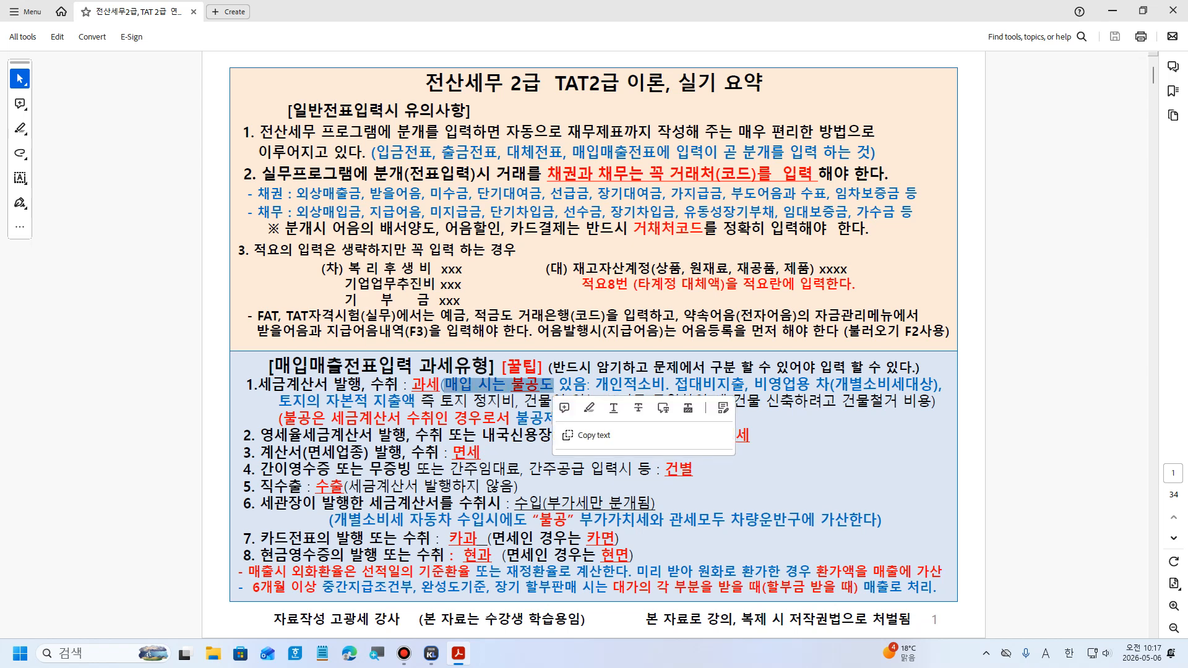
{"action": "left_click", "coordinate": [555, 386]}
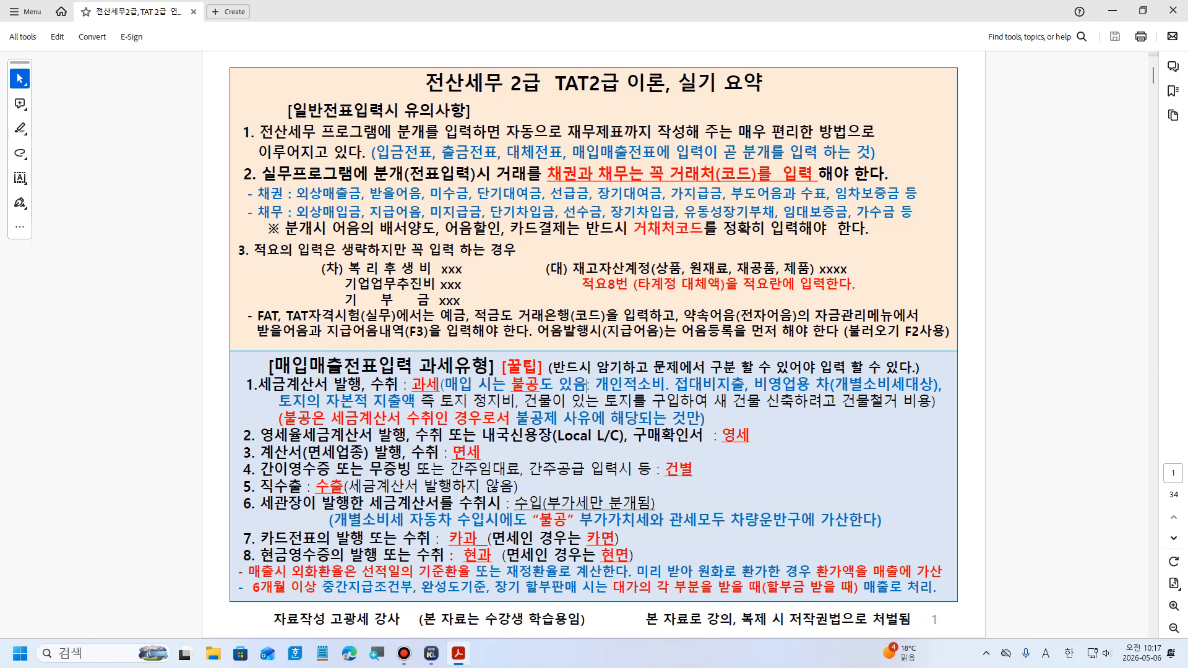
{"action": "left_click_drag", "start_coordinate": [594, 385], "coordinate": [746, 385]}
{"action": "left_click", "coordinate": [666, 386]}
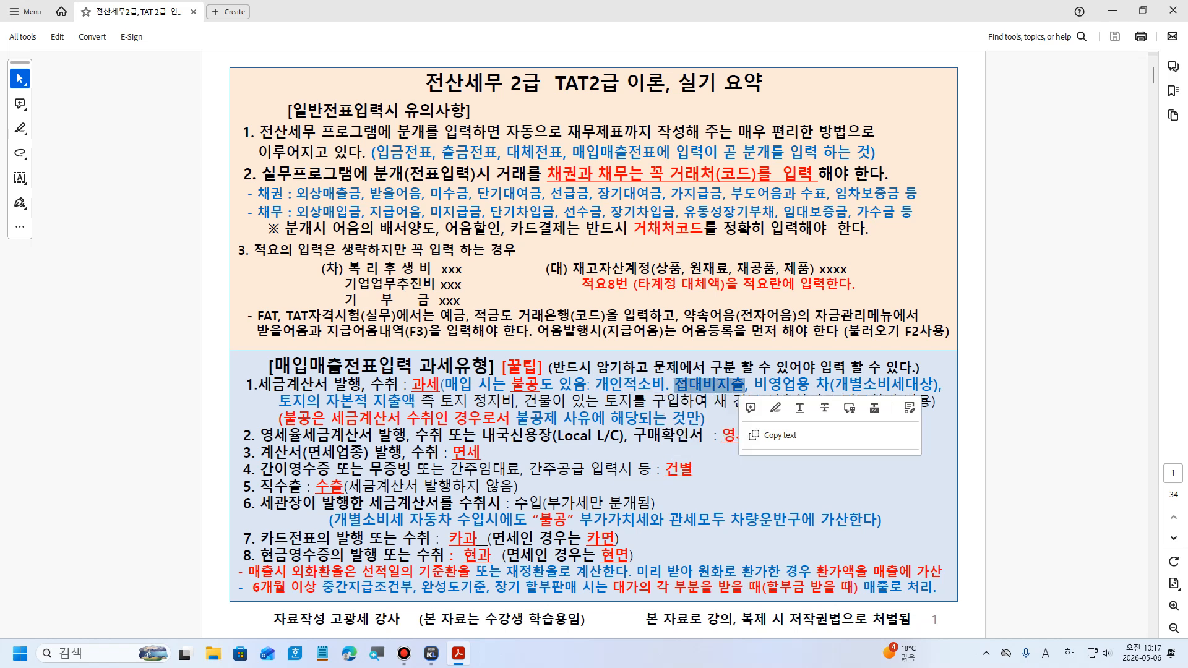
{"action": "left_click", "coordinate": [746, 386]}
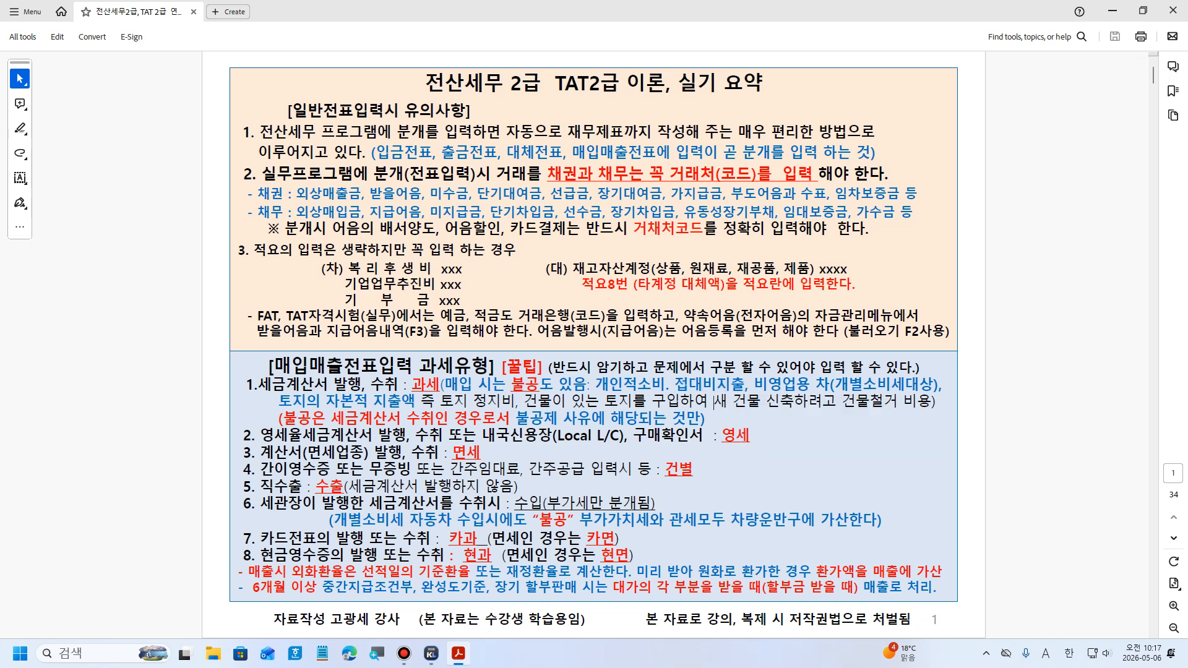
Examine the non-business vehicle case in item 1 by selecting "비영업용 차(개별소비세대상)" and its individual consumption tax condition
{"action": "left_click_drag", "start_coordinate": [752, 385], "coordinate": [942, 385]}
{"action": "left_click", "coordinate": [943, 386]}
{"action": "left_click_drag", "start_coordinate": [832, 385], "coordinate": [933, 385]}
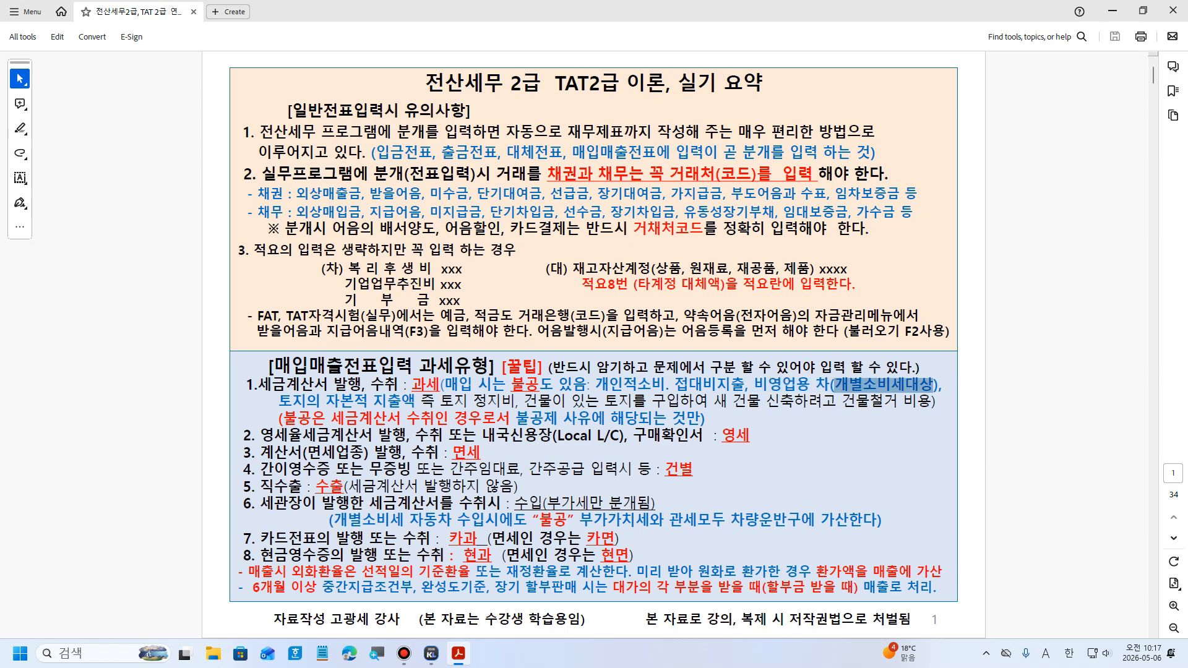
{"action": "left_click", "coordinate": [934, 386]}
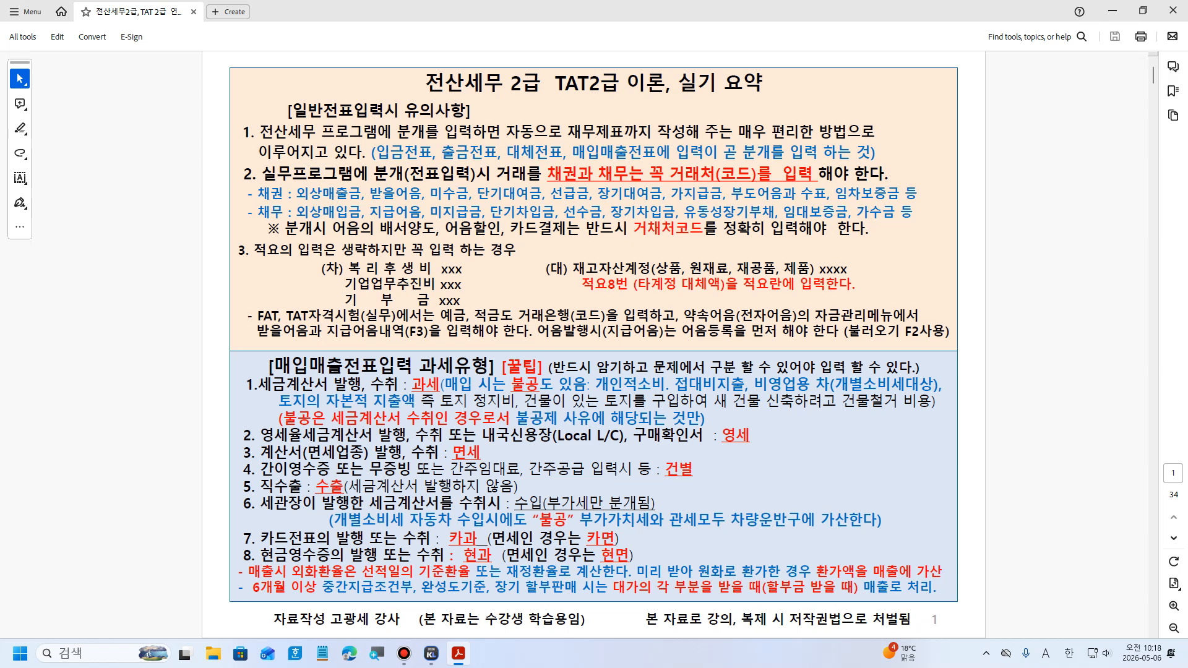
{"action": "left_click_drag", "start_coordinate": [833, 385], "coordinate": [920, 385]}
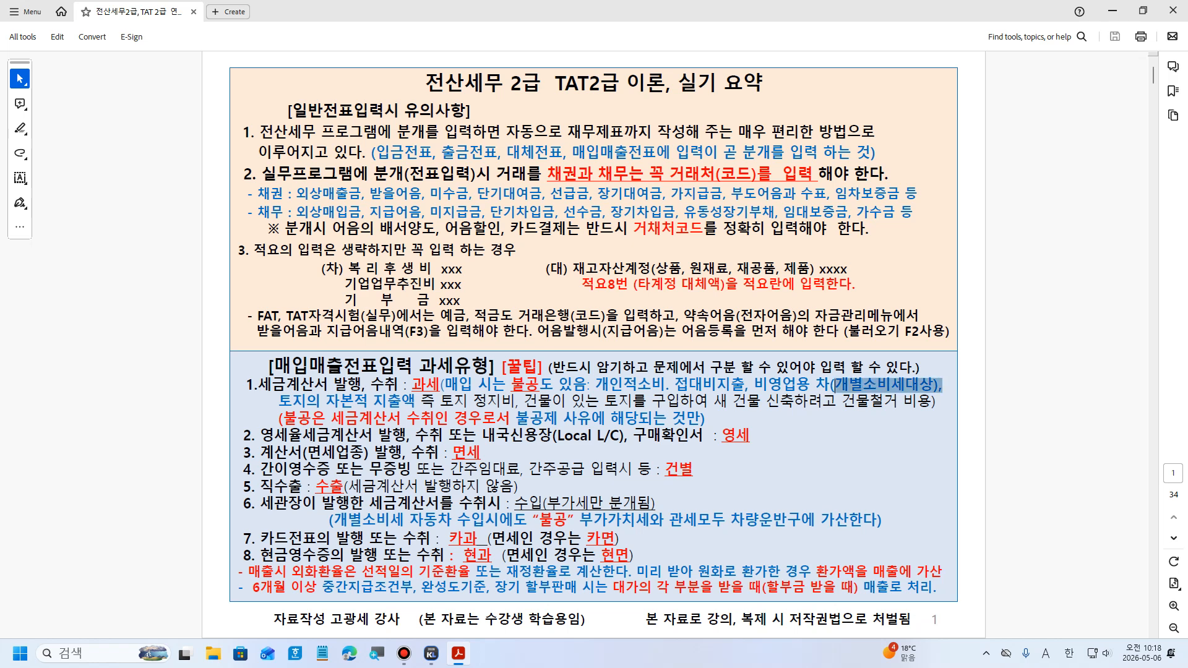
{"action": "left_click", "coordinate": [941, 385]}
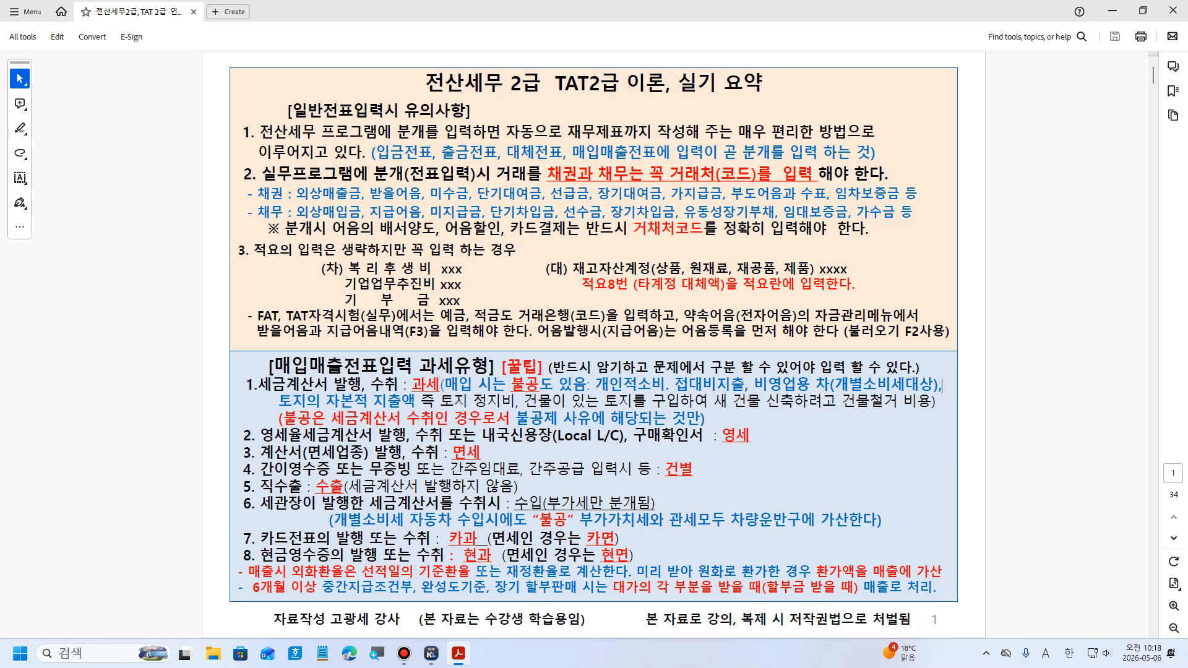
{"action": "left_click_drag", "start_coordinate": [834, 385], "coordinate": [933, 385]}
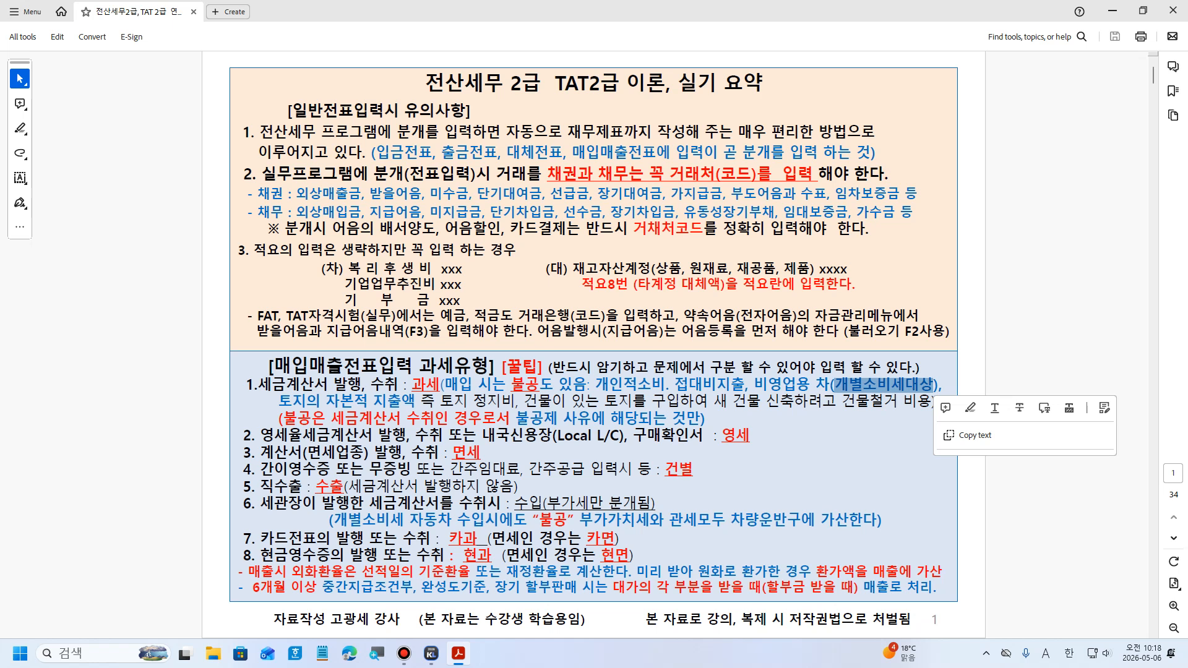
{"action": "left_click", "coordinate": [933, 386]}
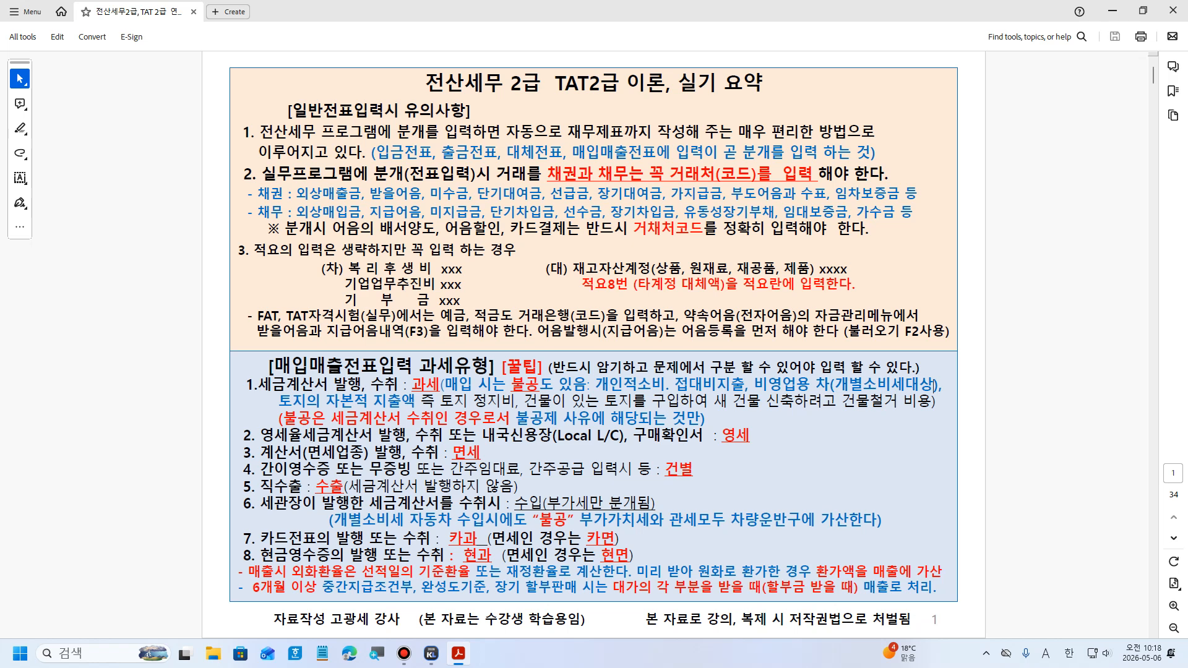
{"action": "left_click_drag", "start_coordinate": [833, 385], "coordinate": [937, 385]}
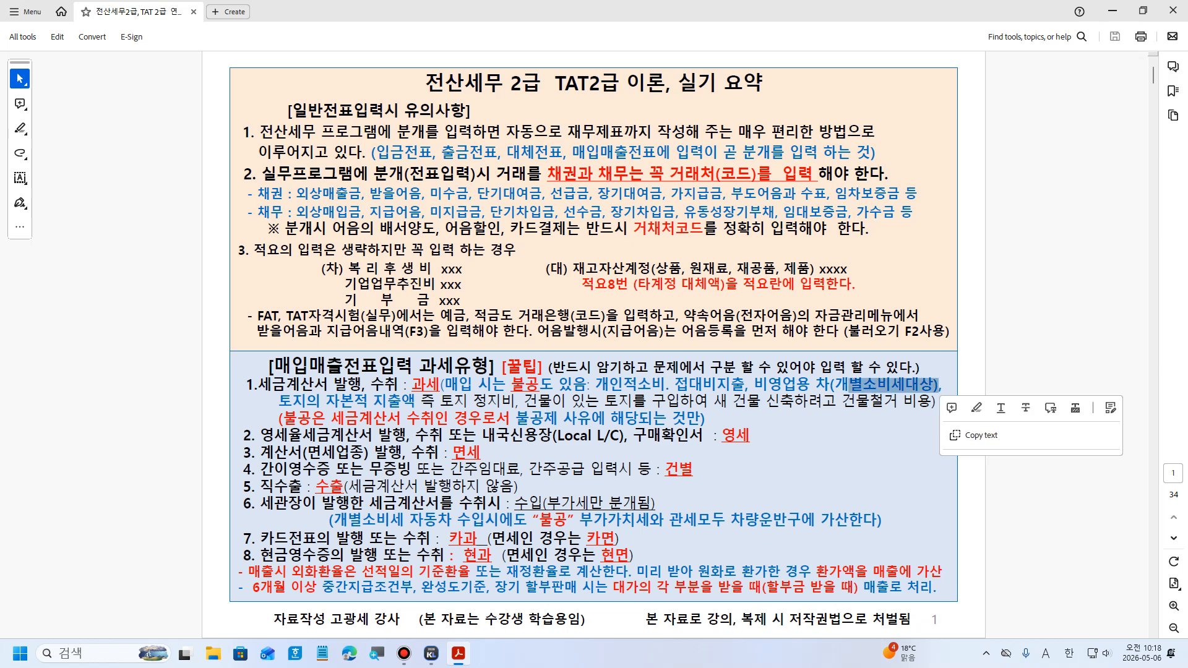
{"action": "left_click_drag", "start_coordinate": [755, 385], "coordinate": [932, 385]}
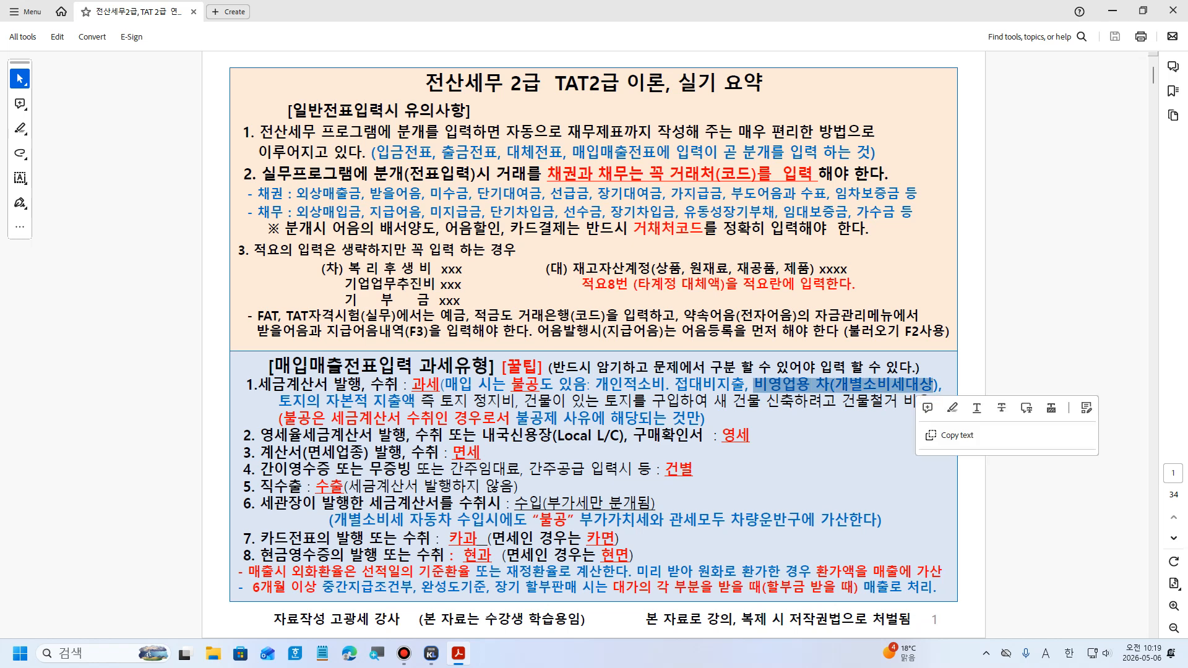
{"action": "left_click_drag", "start_coordinate": [512, 385], "coordinate": [942, 385]}
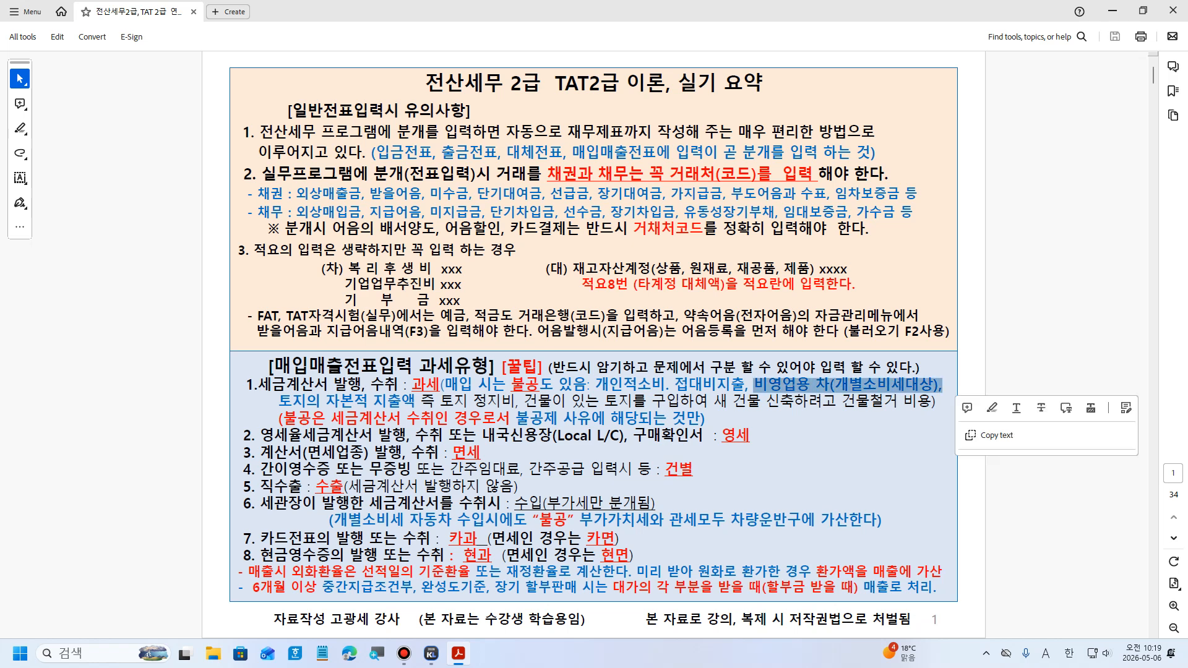
{"action": "left_click", "coordinate": [279, 401]}
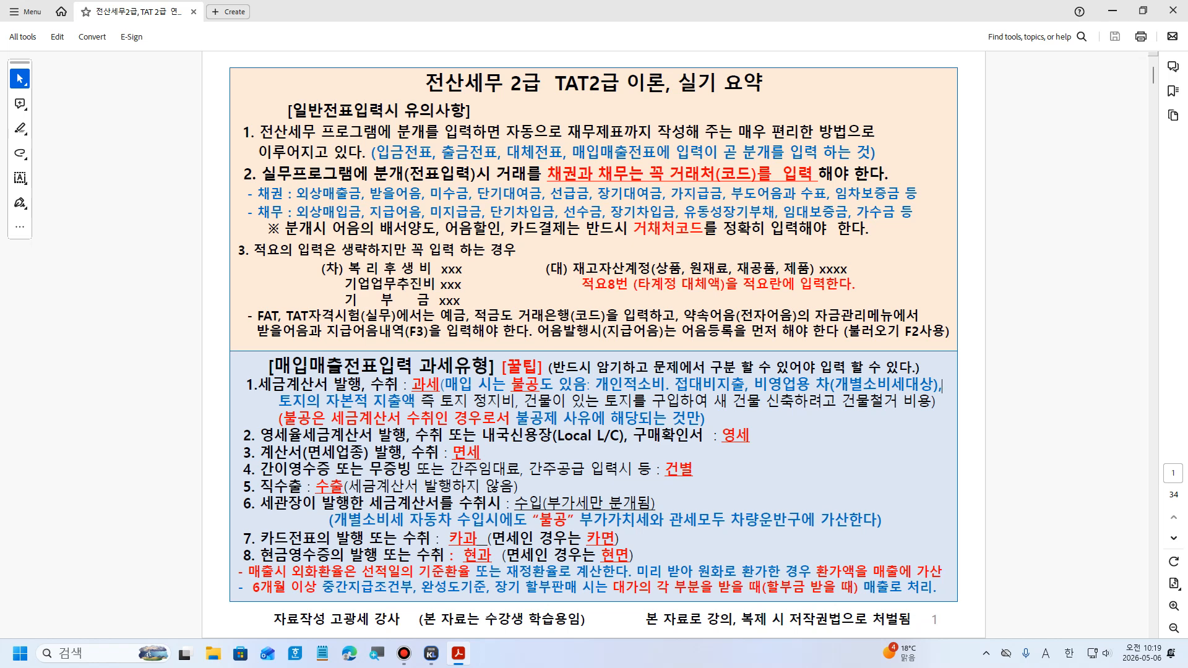
Select the land capital expenditure text from "토지의 자본적 지출액 즉 토지 정지비" through "건물철거 비용" to review both cases
{"action": "left_click_drag", "start_coordinate": [278, 403], "coordinate": [516, 402]}
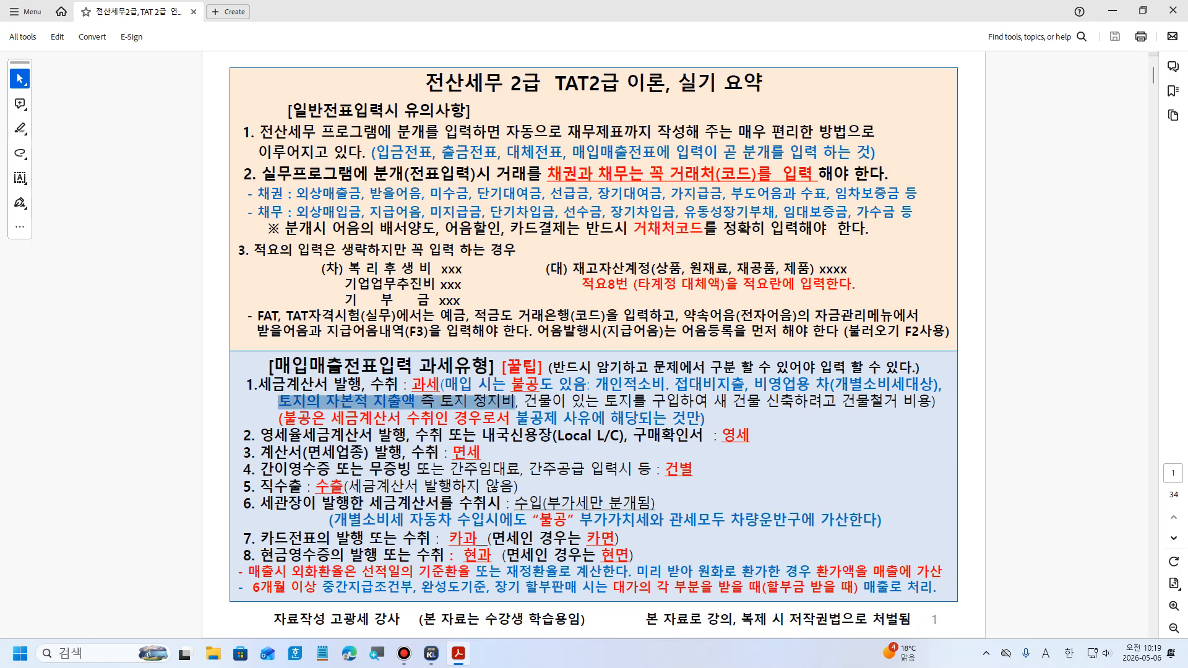
{"action": "left_click", "coordinate": [524, 403]}
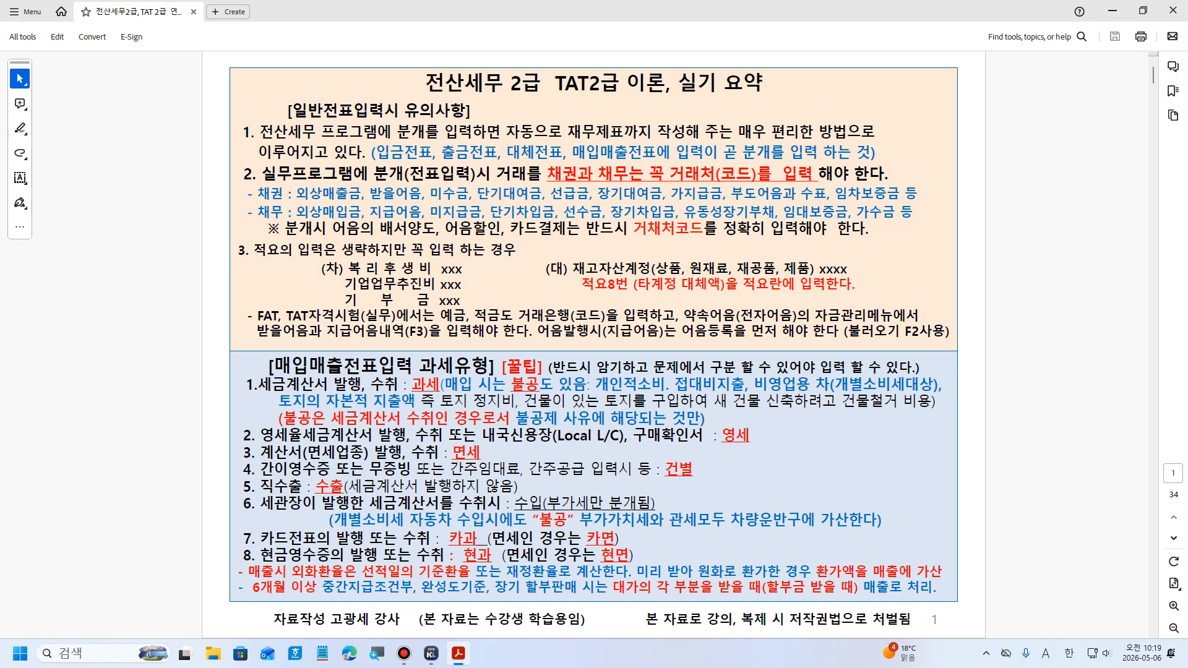
{"action": "mouse_move", "coordinate": [435, 402]}
{"action": "left_mouse_down"}
{"action": "mouse_move", "coordinate": [566, 403]}
{"action": "mouse_move", "coordinate": [421, 403]}
{"action": "left_mouse_up"}
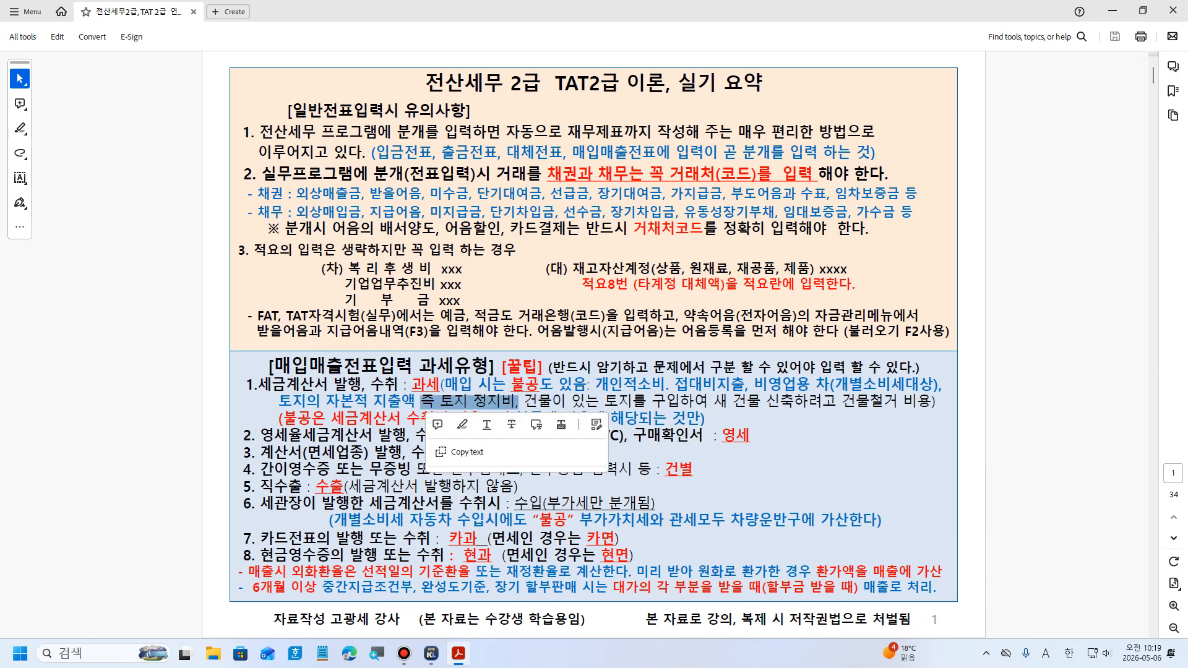
{"action": "left_click", "coordinate": [524, 402]}
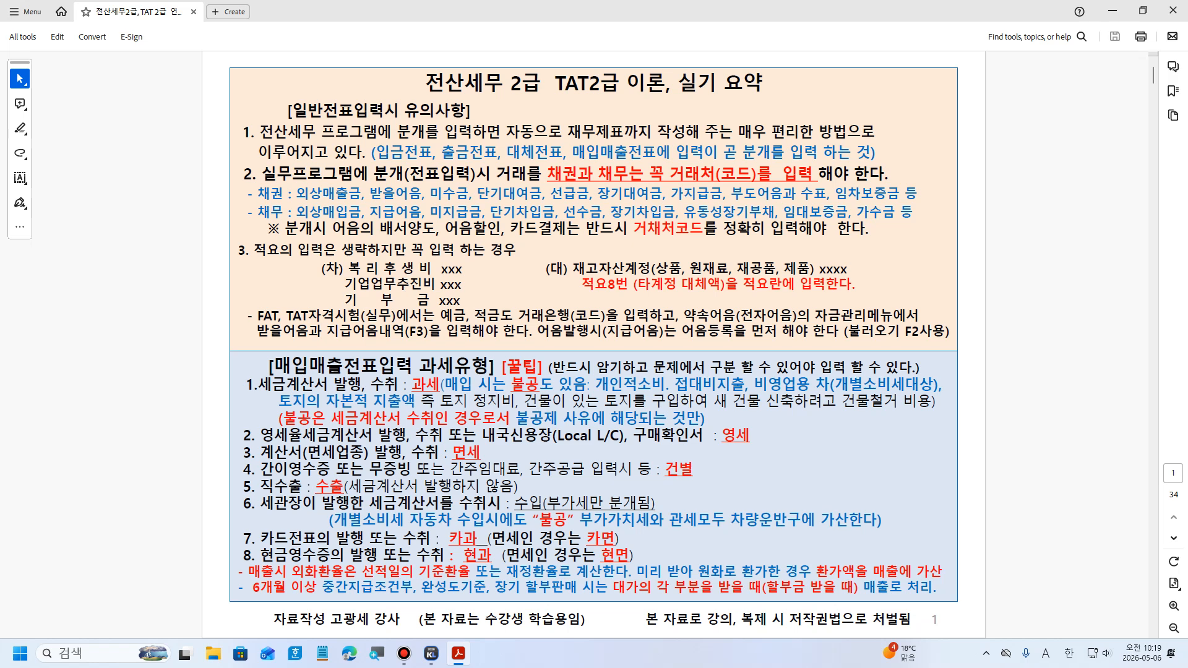
{"action": "left_click_drag", "start_coordinate": [524, 403], "coordinate": [935, 403]}
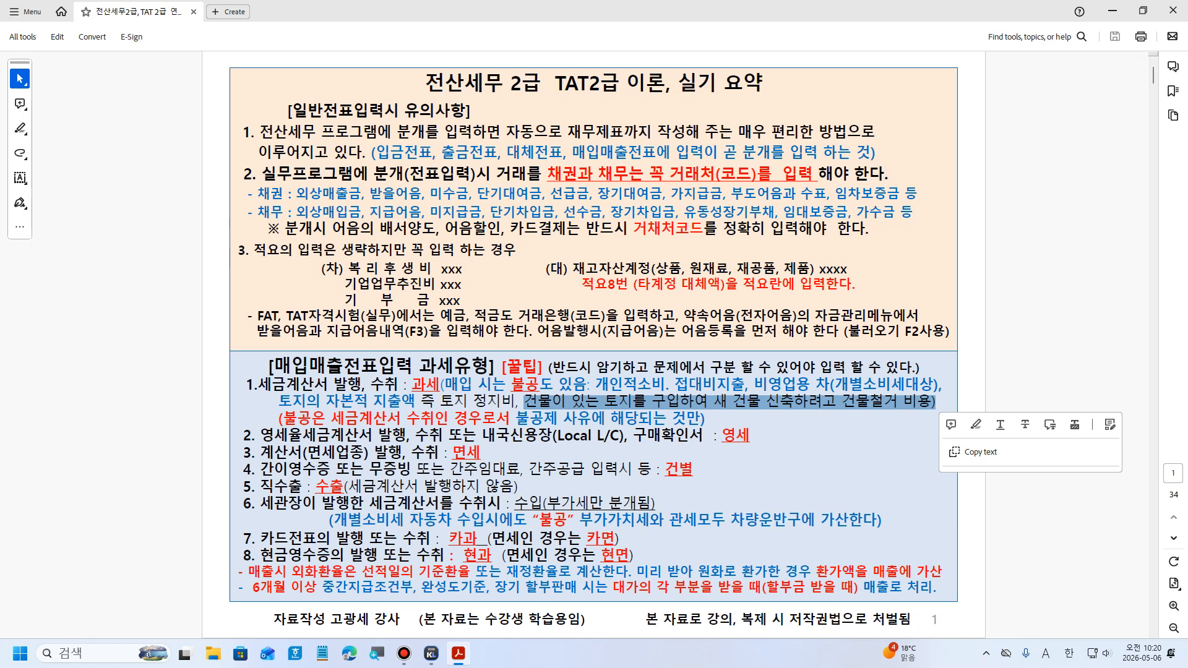
Highlight the note limiting 불공 to received tax invoices, including "세금계산서 수취인 경우로서", and the word "불공" in item 1
{"action": "left_click_drag", "start_coordinate": [278, 418], "coordinate": [705, 419]}
{"action": "left_click", "coordinate": [706, 420]}
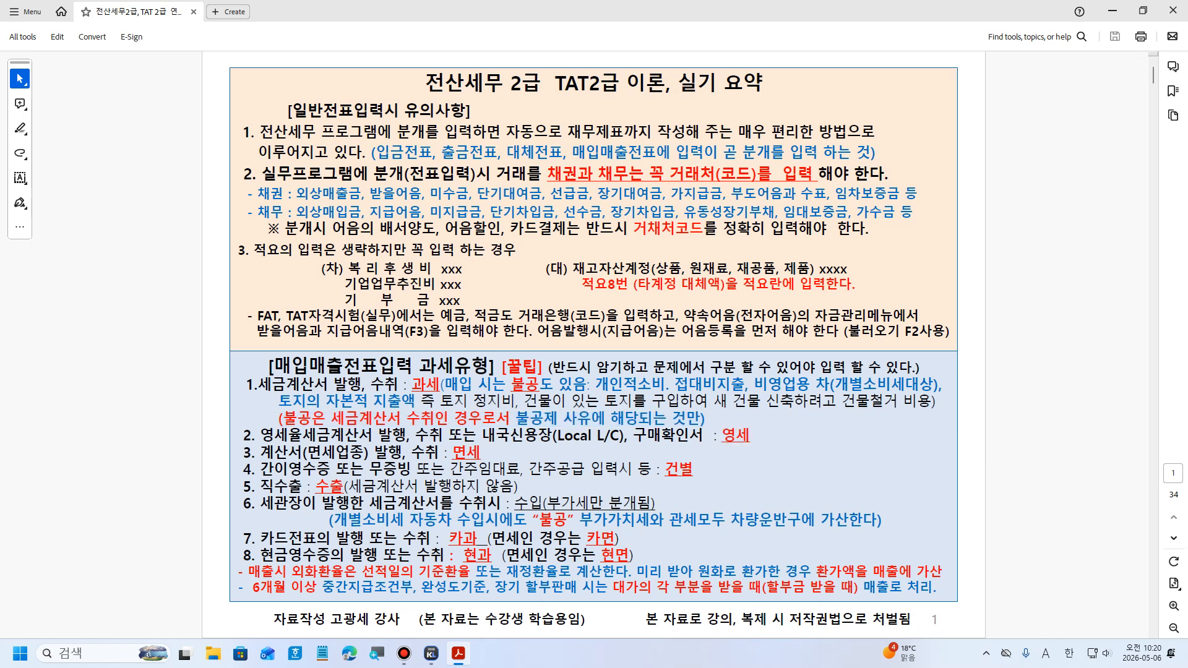
{"action": "left_click_drag", "start_coordinate": [505, 385], "coordinate": [555, 385]}
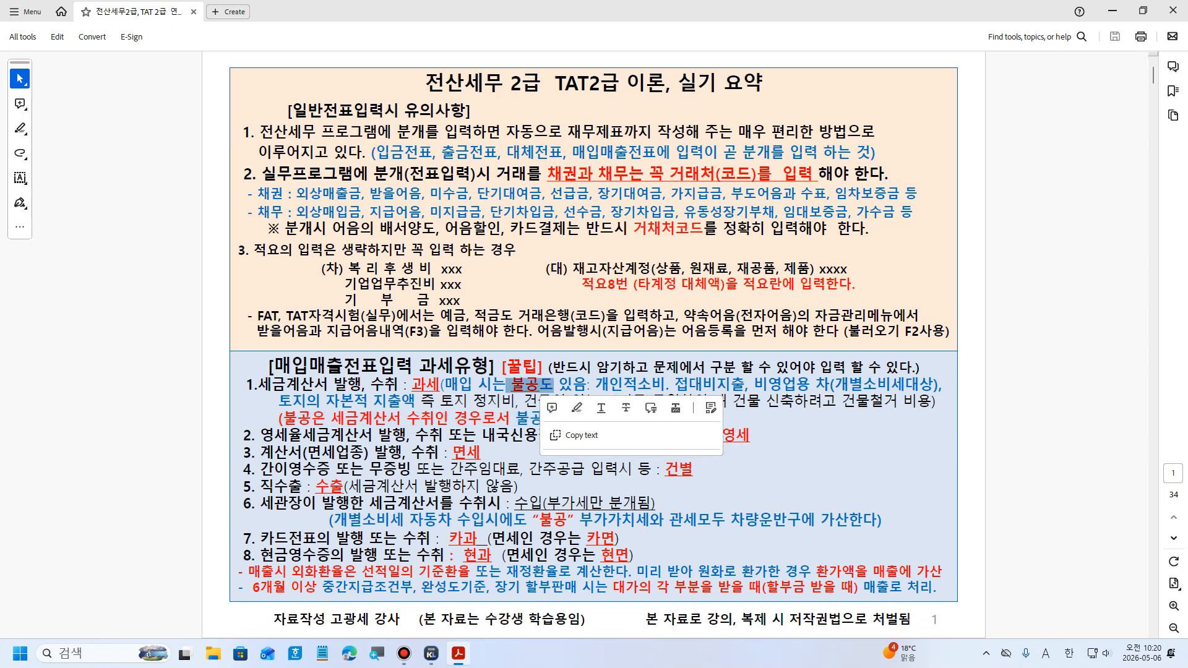
{"action": "left_click_drag", "start_coordinate": [330, 419], "coordinate": [509, 419]}
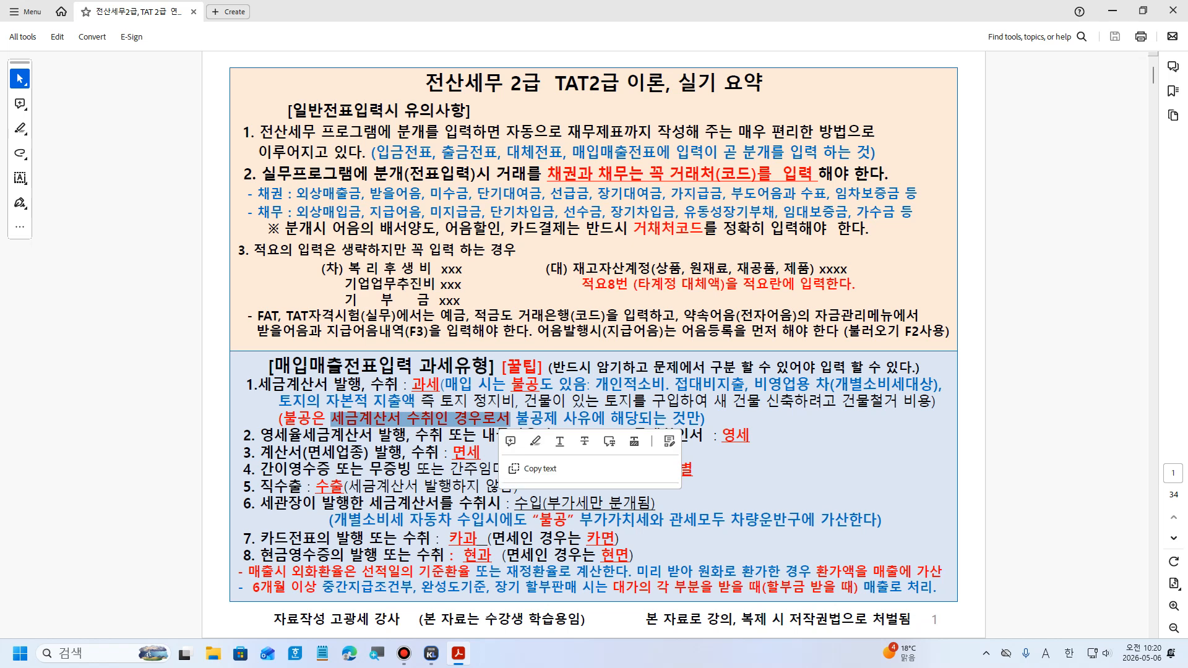
{"action": "left_click", "coordinate": [510, 419]}
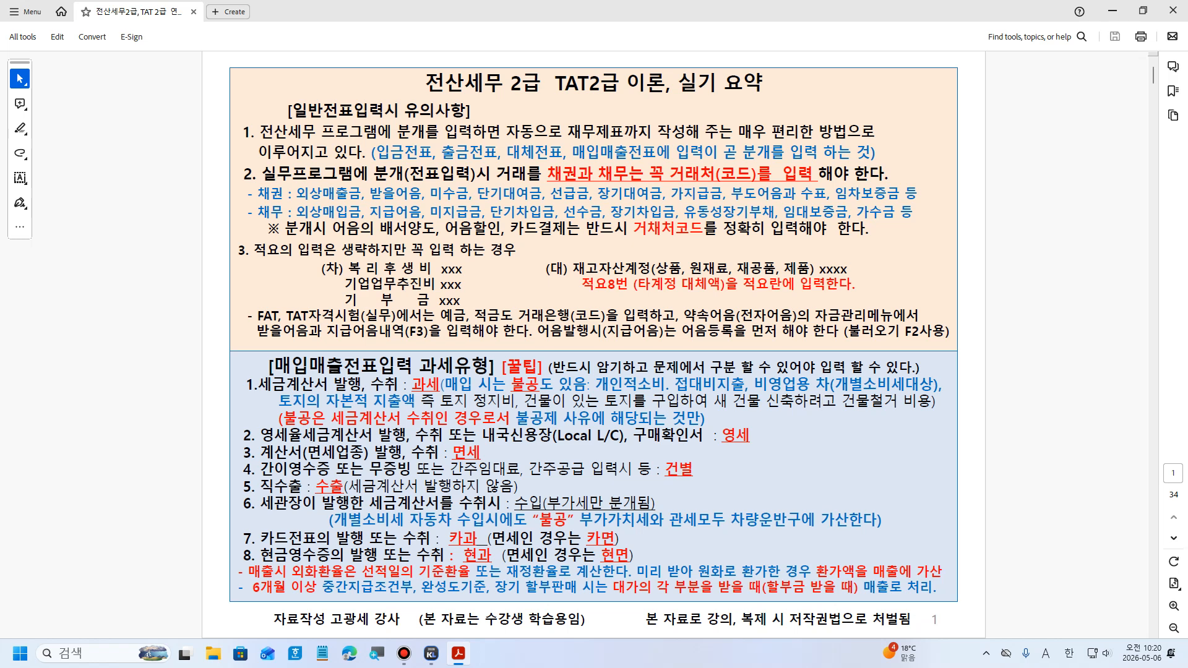
{"action": "left_click_drag", "start_coordinate": [331, 419], "coordinate": [510, 420]}
{"action": "left_click", "coordinate": [521, 421]}
Select item 1's issuing part "세금계산서 발행" and receiving part "수취 : 과세(매입 시는 불공도" to compare them
{"action": "left_click_drag", "start_coordinate": [258, 385], "coordinate": [366, 385]}
{"action": "left_click", "coordinate": [425, 386]}
{"action": "left_click_drag", "start_coordinate": [370, 385], "coordinate": [554, 385]}
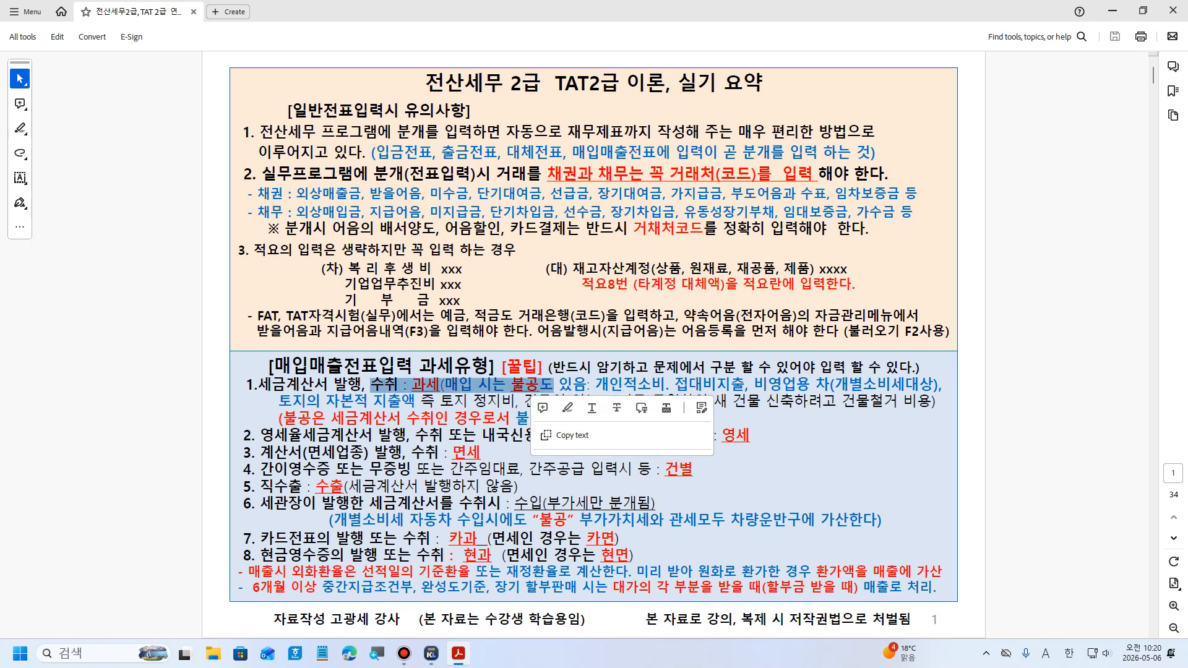
{"action": "left_click", "coordinate": [526, 385]}
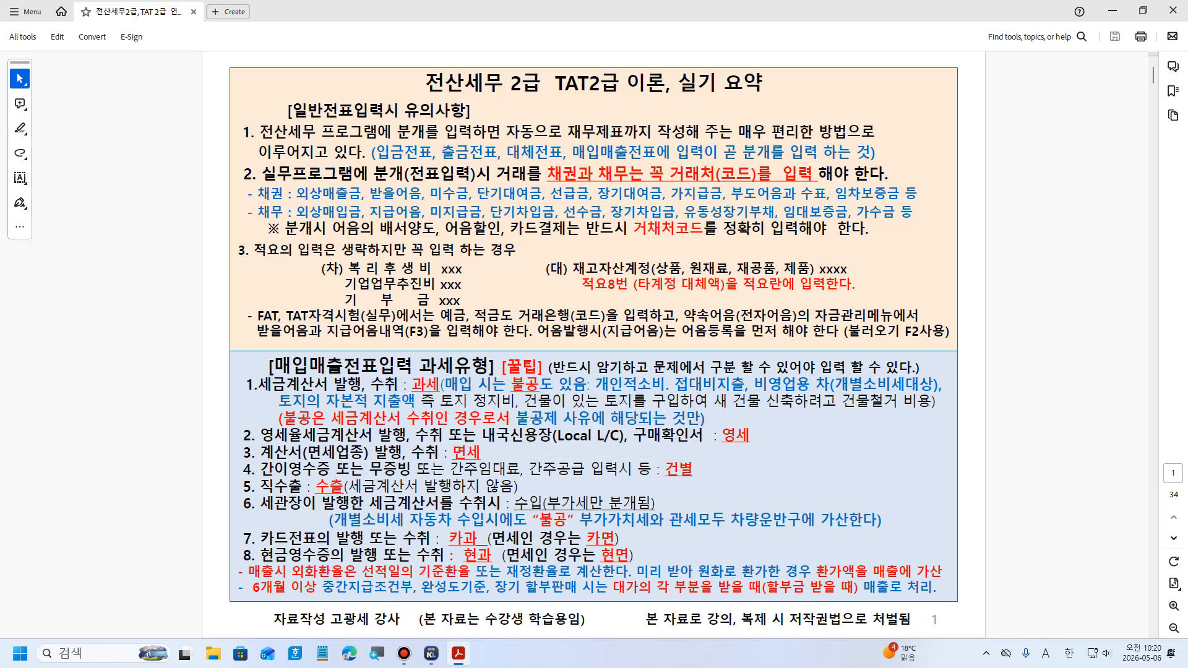
Select "영세율세금계산서 발행" in item 2 to review the zero-rated tax invoice type
{"action": "left_click_drag", "start_coordinate": [255, 436], "coordinate": [406, 436]}
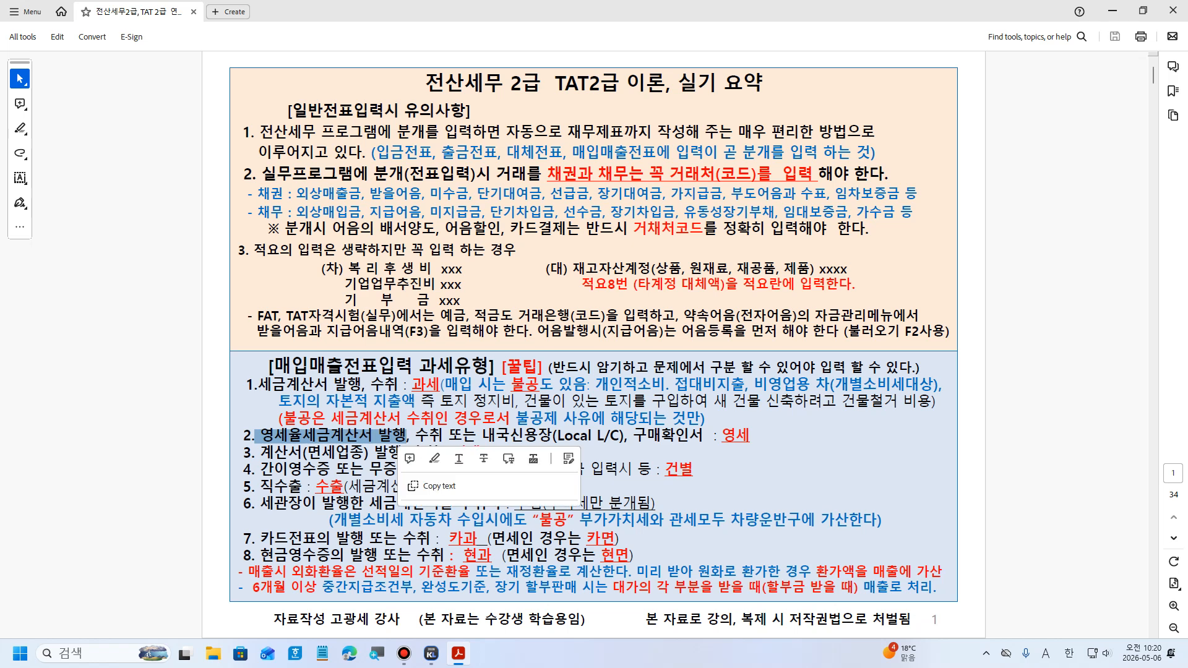
{"action": "left_click", "coordinate": [394, 436]}
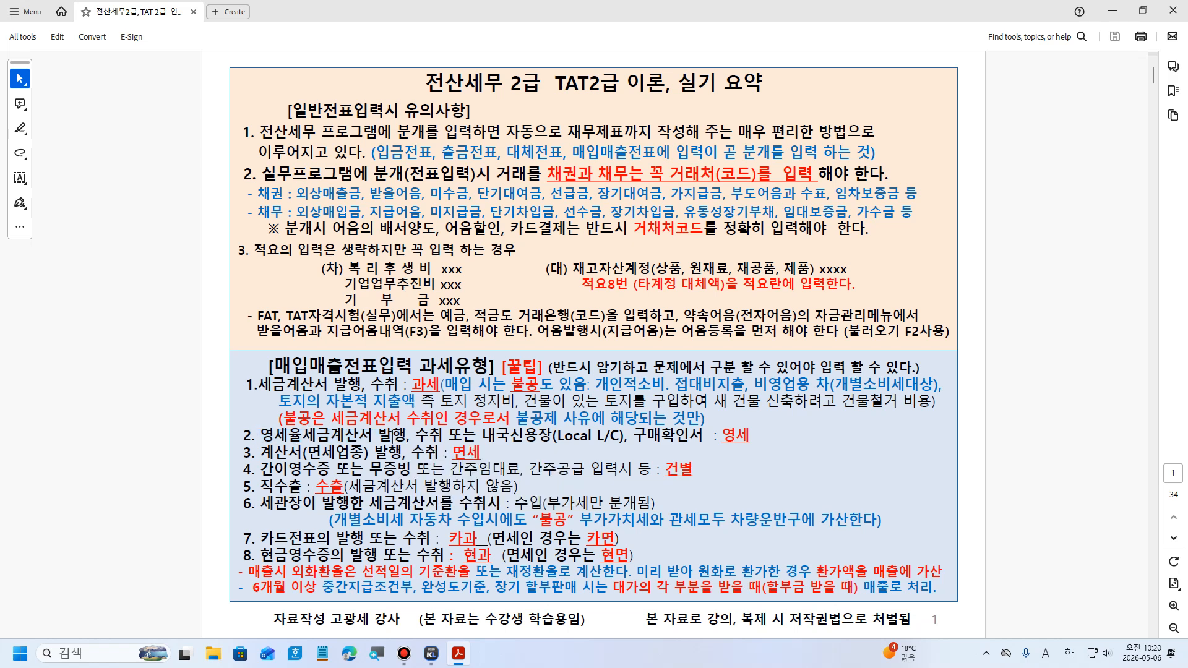
{"action": "left_click_drag", "start_coordinate": [258, 437], "coordinate": [408, 436]}
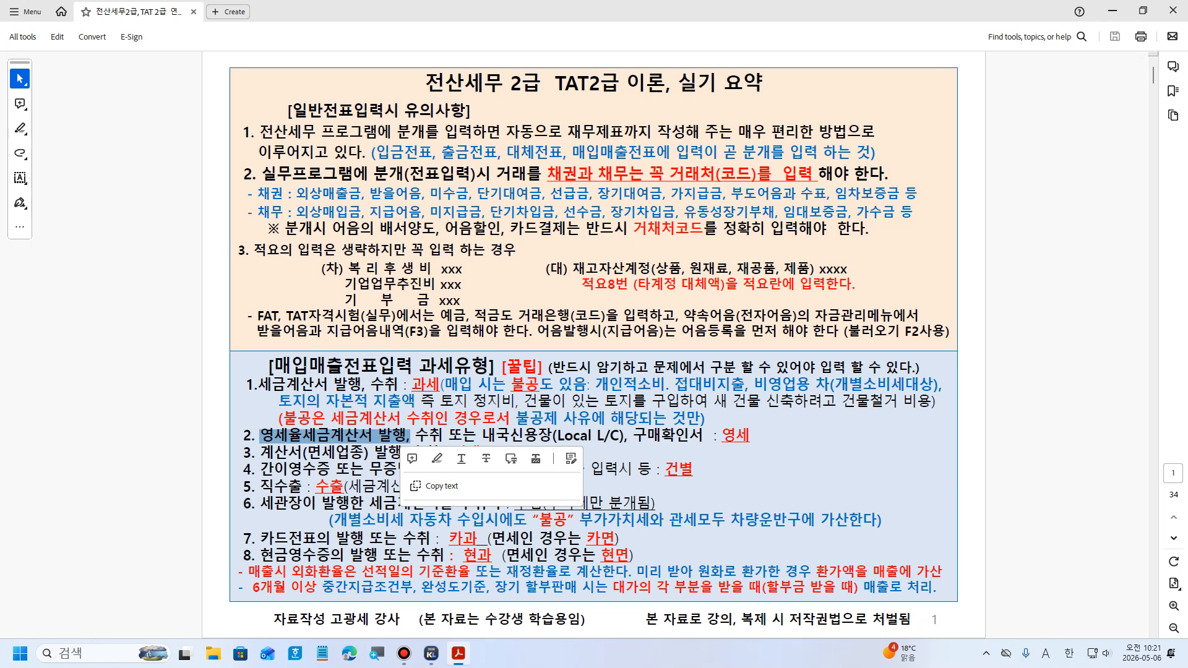
Select item 2's text "수취 또는 내국신용장(Local L/C), 구매확인서", focusing on the part from "내국신용장" through "구매확인서"
{"action": "left_click", "coordinate": [415, 436]}
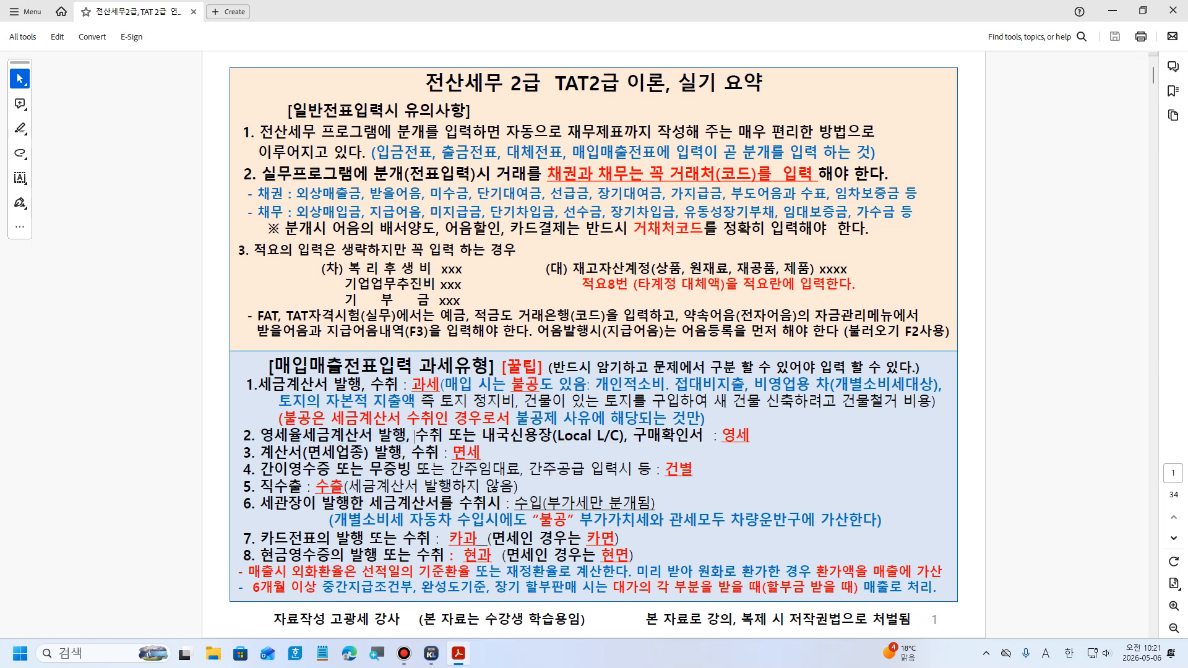
{"action": "left_click_drag", "start_coordinate": [415, 436], "coordinate": [704, 437]}
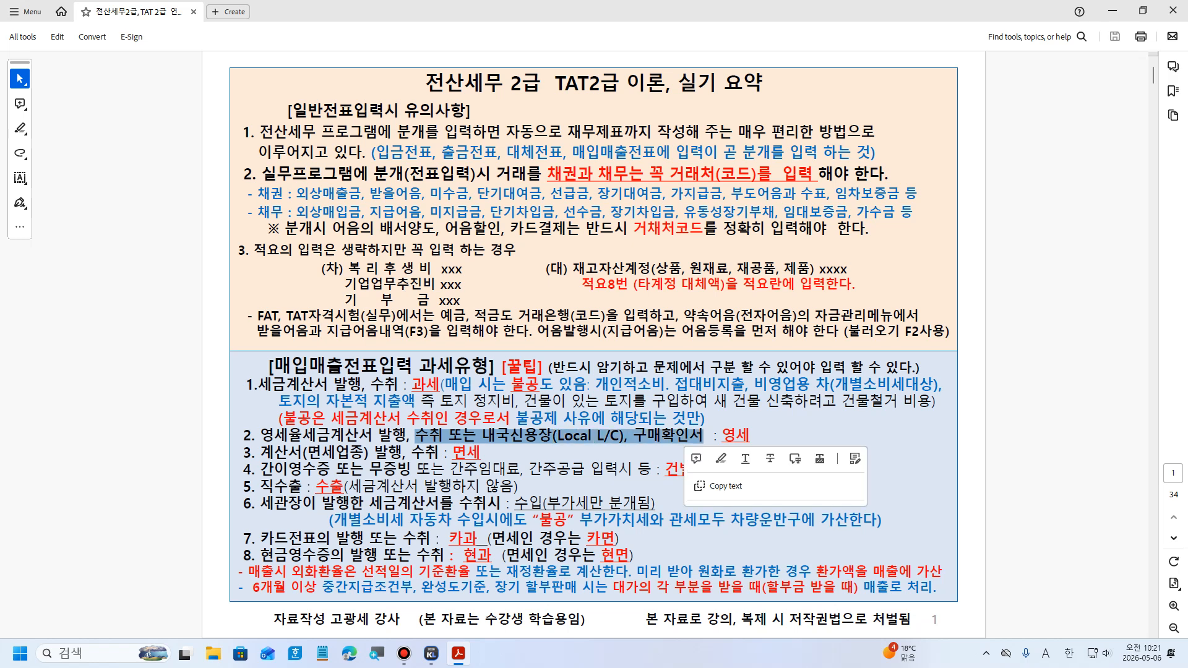
{"action": "left_click", "coordinate": [706, 437]}
{"action": "left_click_drag", "start_coordinate": [482, 437], "coordinate": [704, 437]}
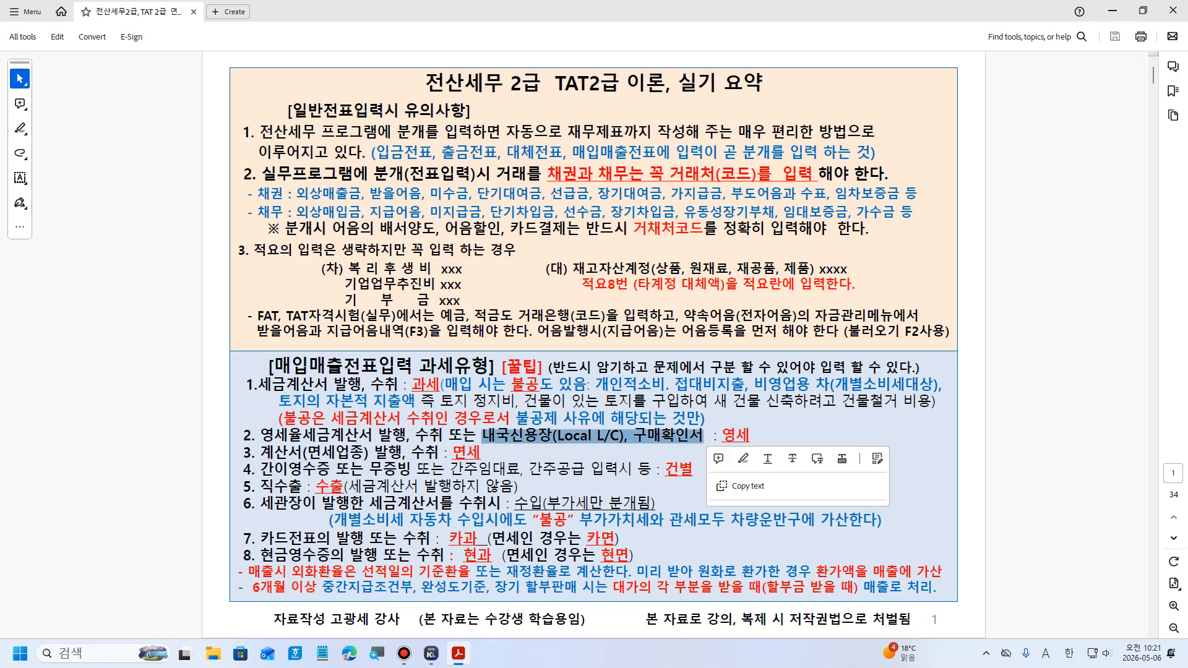
{"action": "left_click", "coordinate": [705, 437]}
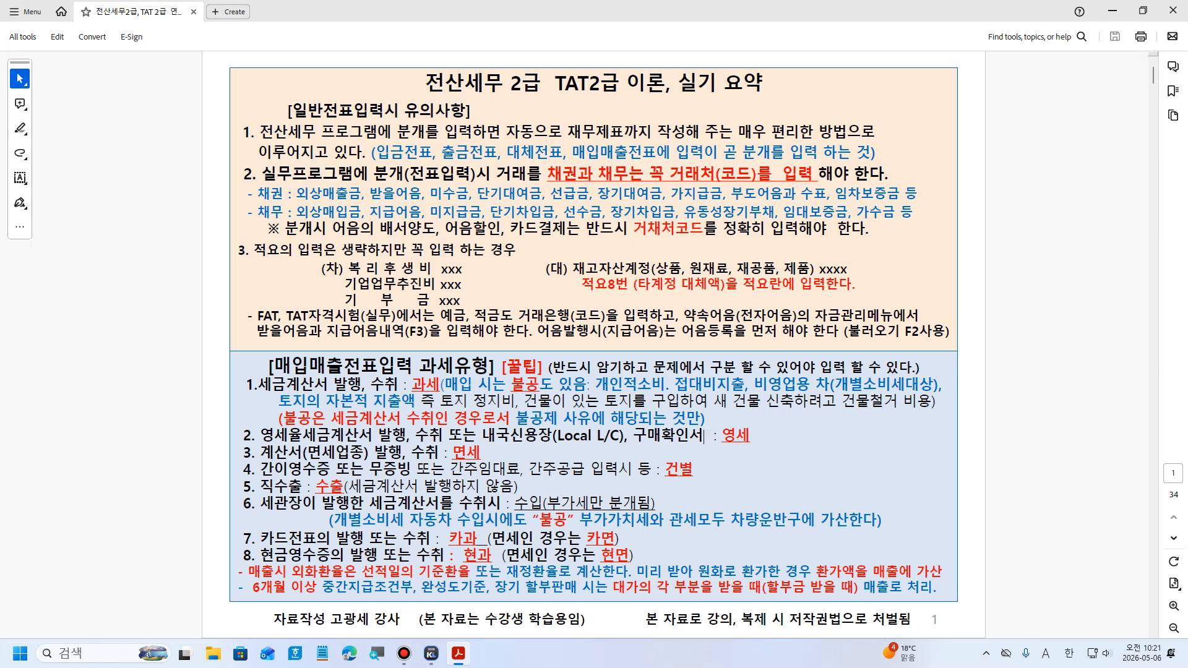
{"action": "left_click_drag", "start_coordinate": [476, 436], "coordinate": [703, 437]}
{"action": "left_click", "coordinate": [706, 437]}
Select the local letter of credit term in item 2, including "Local L/C", to review it
{"action": "left_click_drag", "start_coordinate": [483, 440], "coordinate": [577, 439]}
{"action": "left_click_drag", "start_coordinate": [557, 436], "coordinate": [628, 436]}
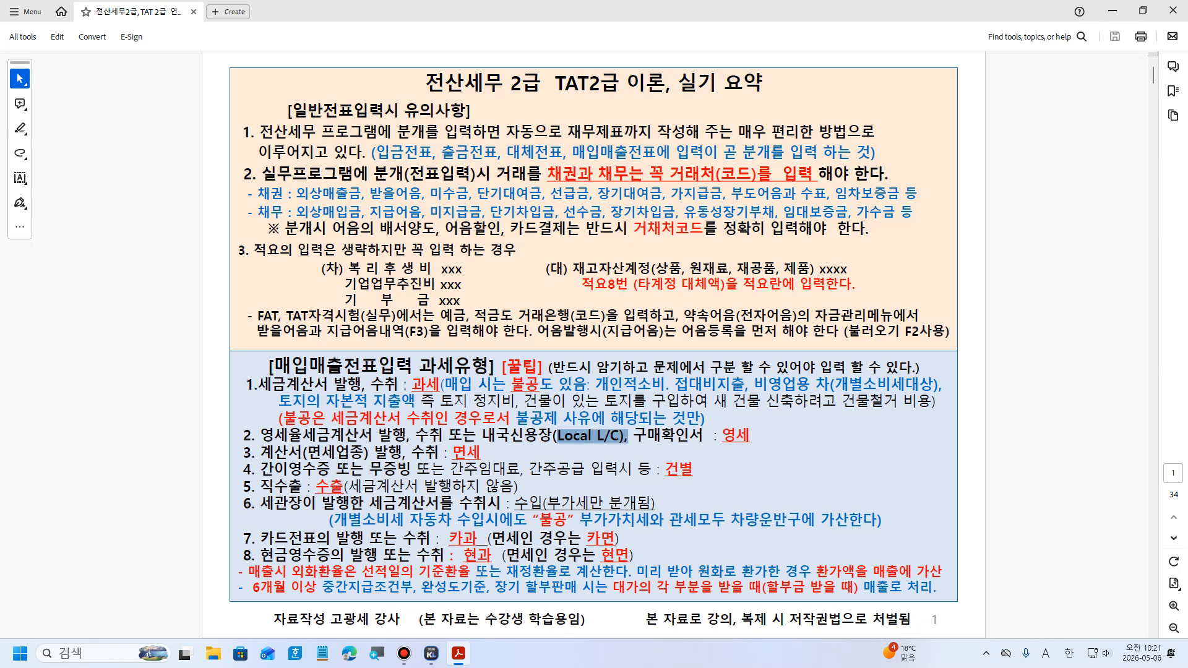
{"action": "left_click", "coordinate": [611, 436]}
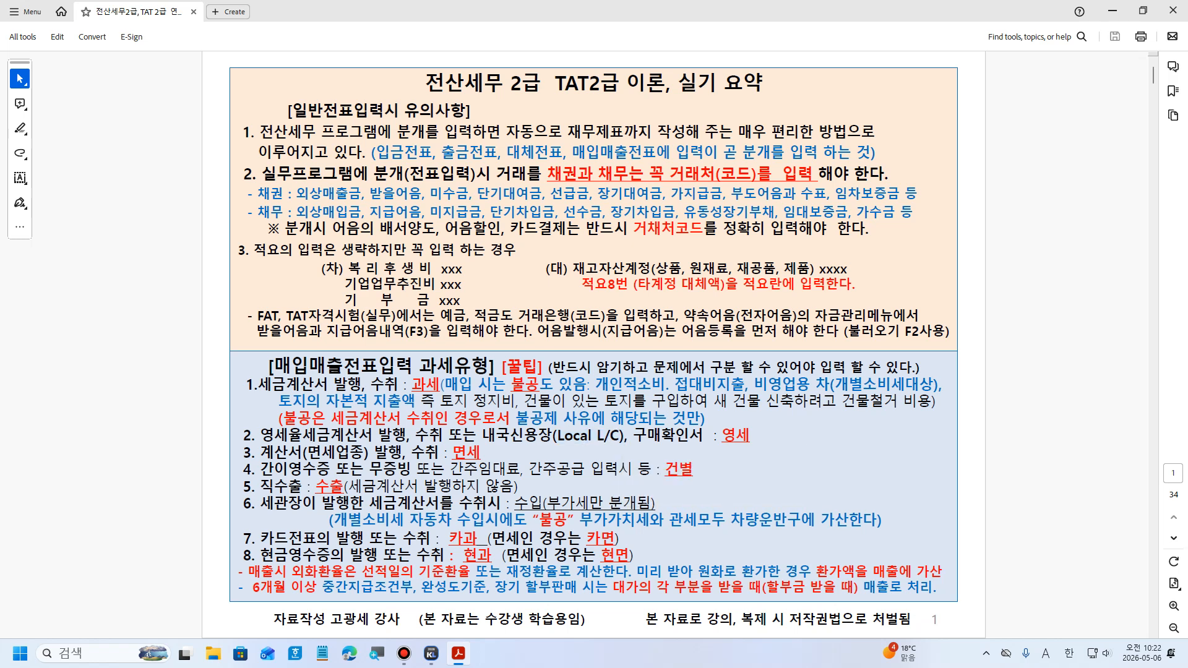
Select "구매확인서" and the tax type "영세" in item 2 to review purchase confirmations as zero-rated
{"action": "left_click_drag", "start_coordinate": [482, 437], "coordinate": [703, 436]}
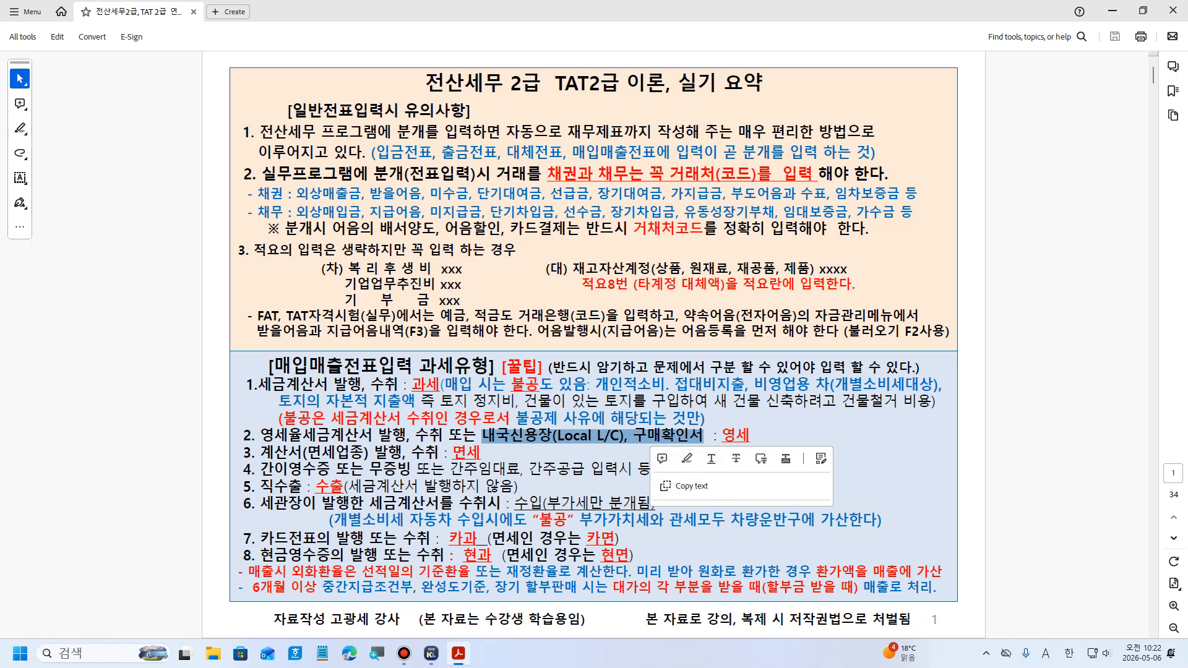
{"action": "double_click", "coordinate": [688, 436]}
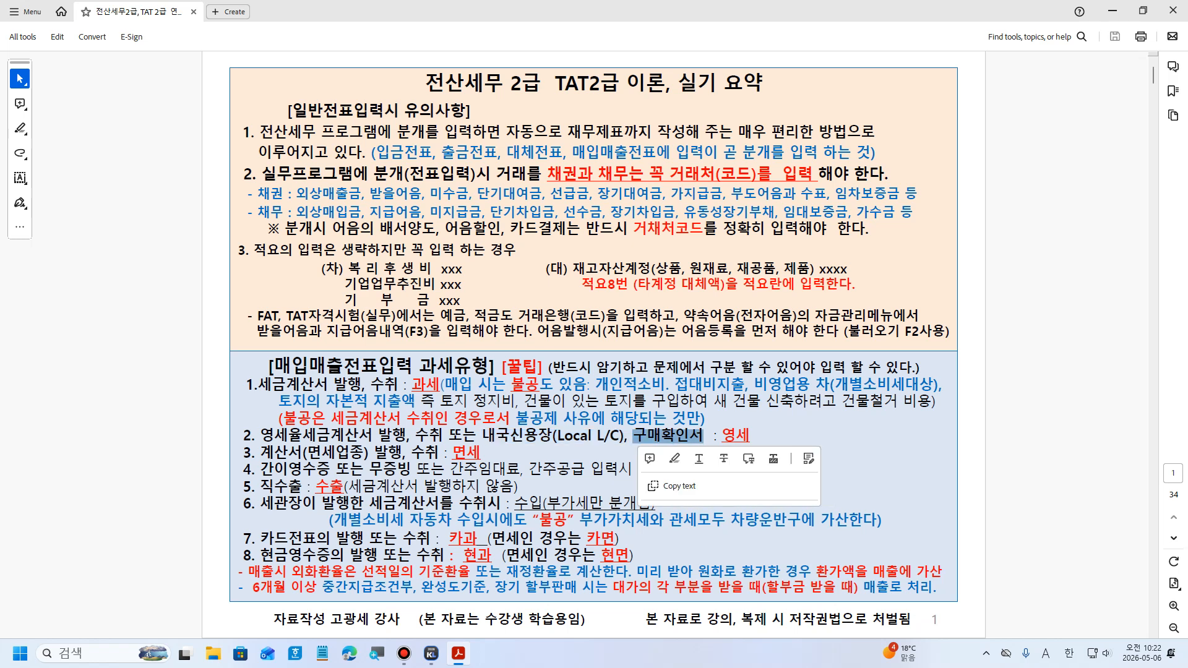
{"action": "left_click", "coordinate": [688, 437]}
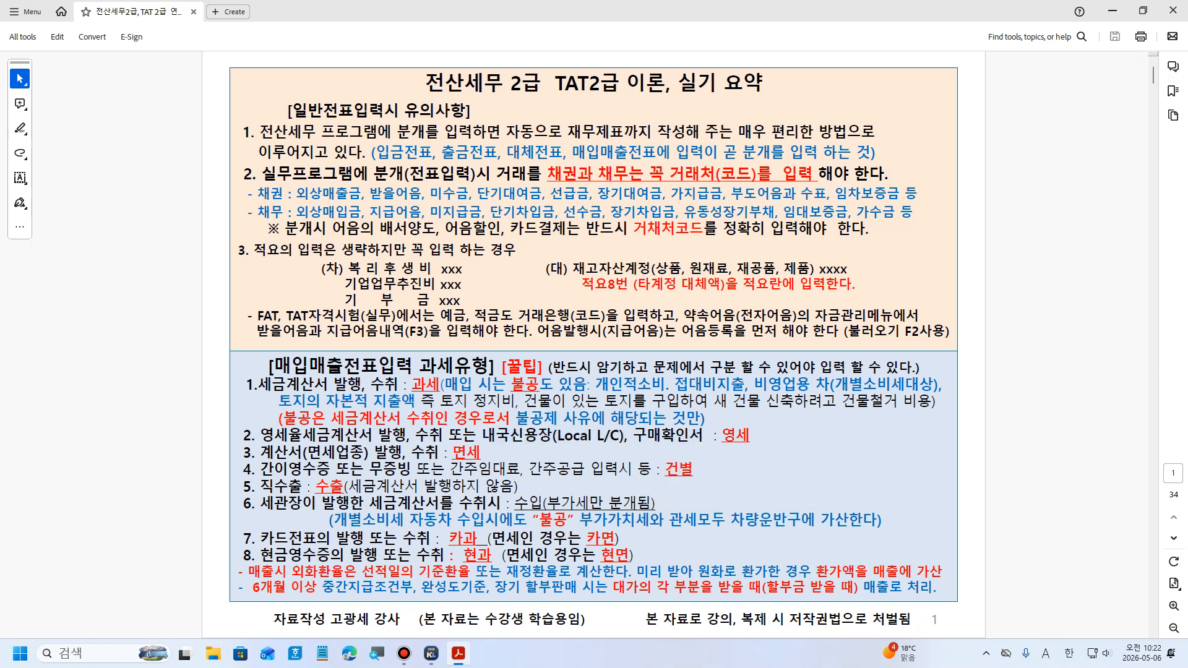
{"action": "left_click_drag", "start_coordinate": [632, 437], "coordinate": [703, 437]}
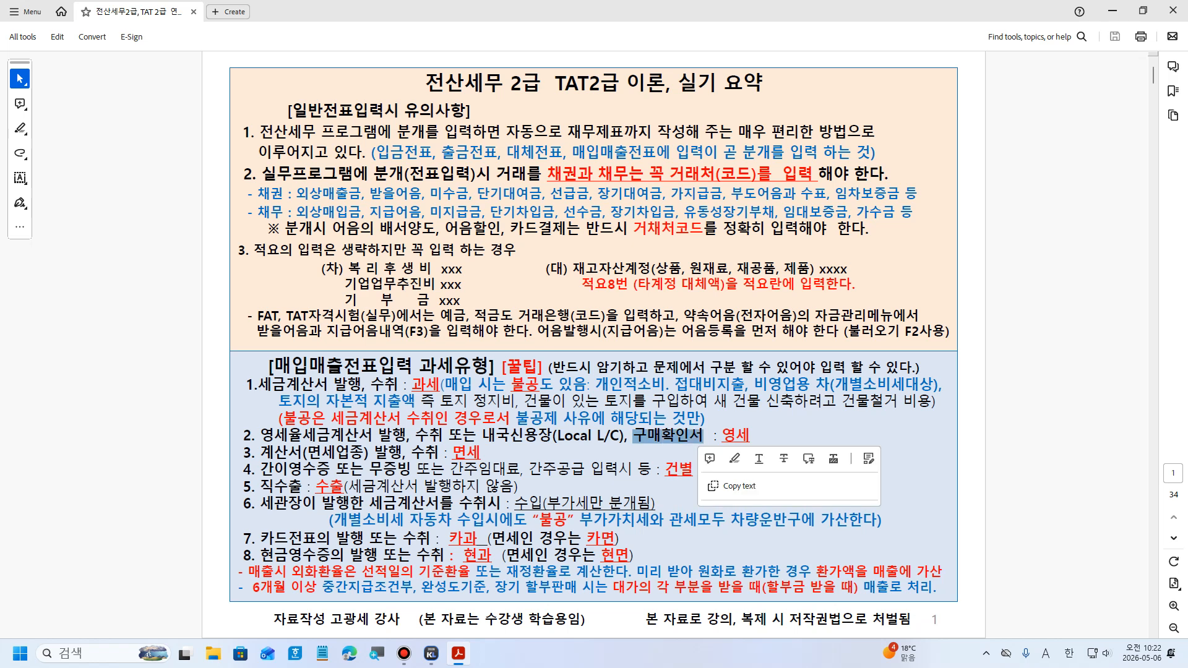
{"action": "left_click_drag", "start_coordinate": [482, 436], "coordinate": [750, 436]}
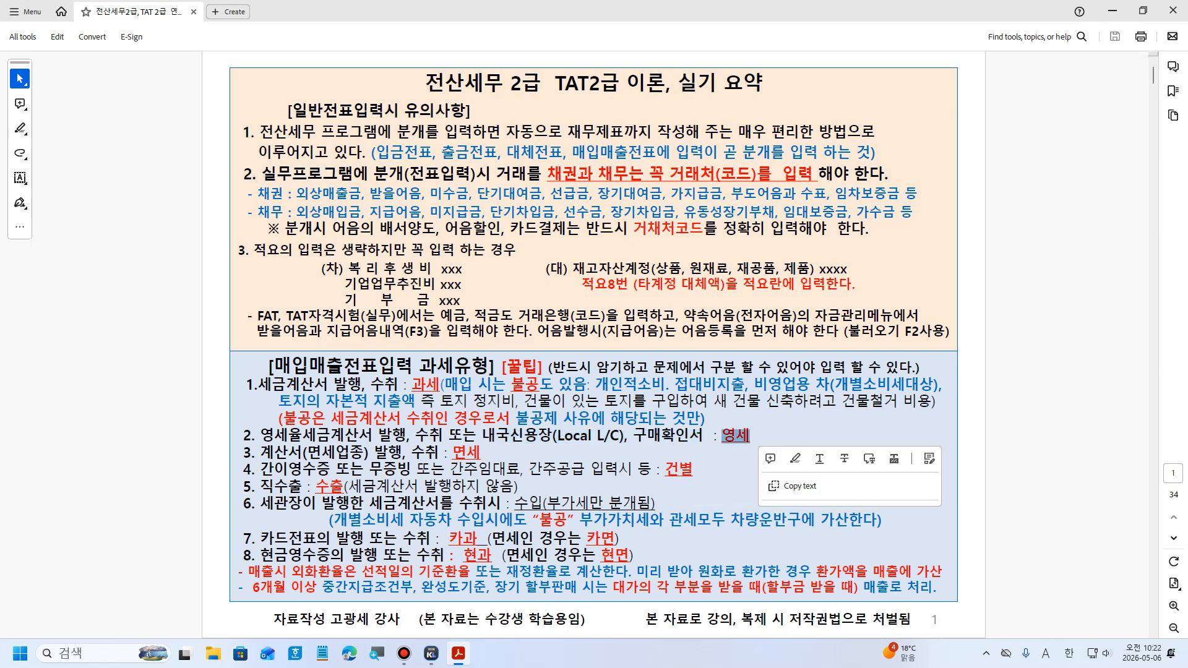
Select item 3 "계산서(면세업종) 발행, 수취" and its tax type "면세" to review exempt invoices
{"action": "left_click_drag", "start_coordinate": [260, 453], "coordinate": [482, 453]}
{"action": "left_click", "coordinate": [261, 470]}
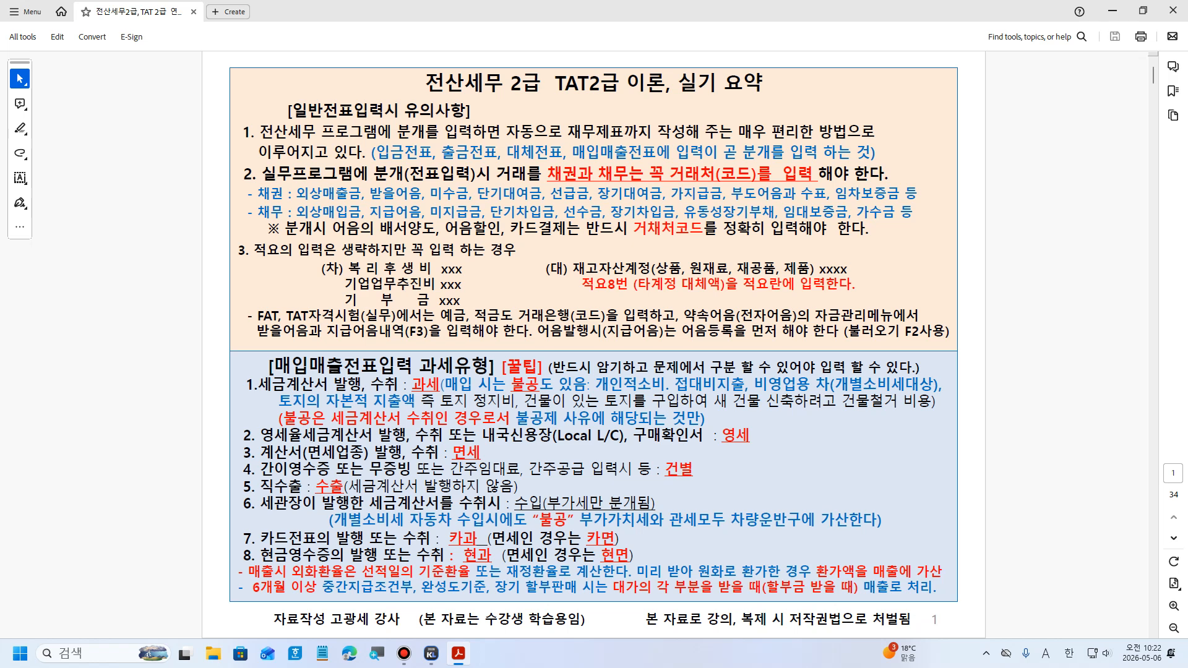
{"action": "left_click_drag", "start_coordinate": [351, 452], "coordinate": [439, 452]}
{"action": "left_click", "coordinate": [441, 454]}
{"action": "left_click_drag", "start_coordinate": [451, 453], "coordinate": [480, 453]}
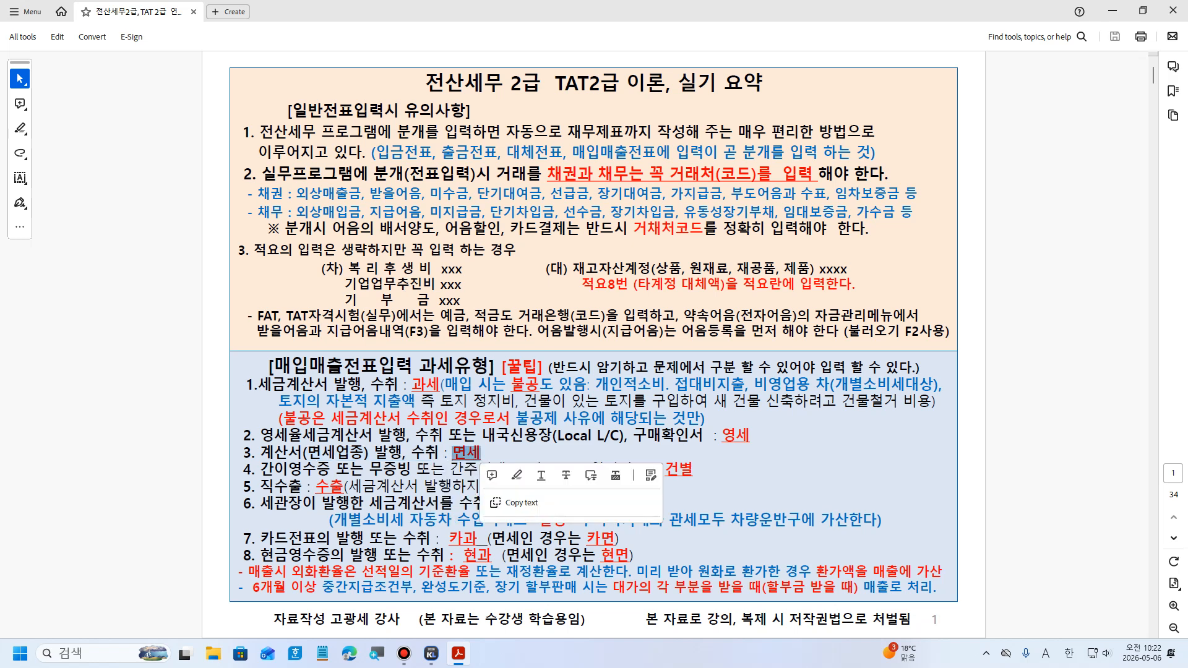
{"action": "left_click", "coordinate": [482, 454]}
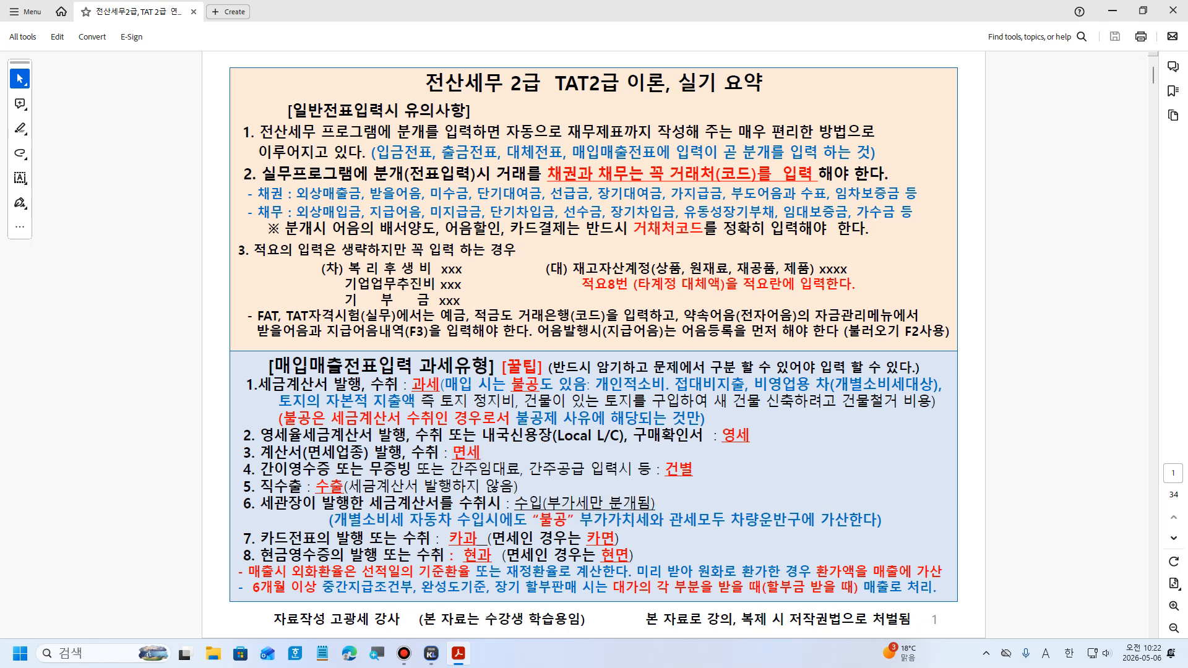
Reselect only the word "면세" in item 3 to emphasize the exempt tax type
{"action": "left_click_drag", "start_coordinate": [451, 453], "coordinate": [481, 443]}
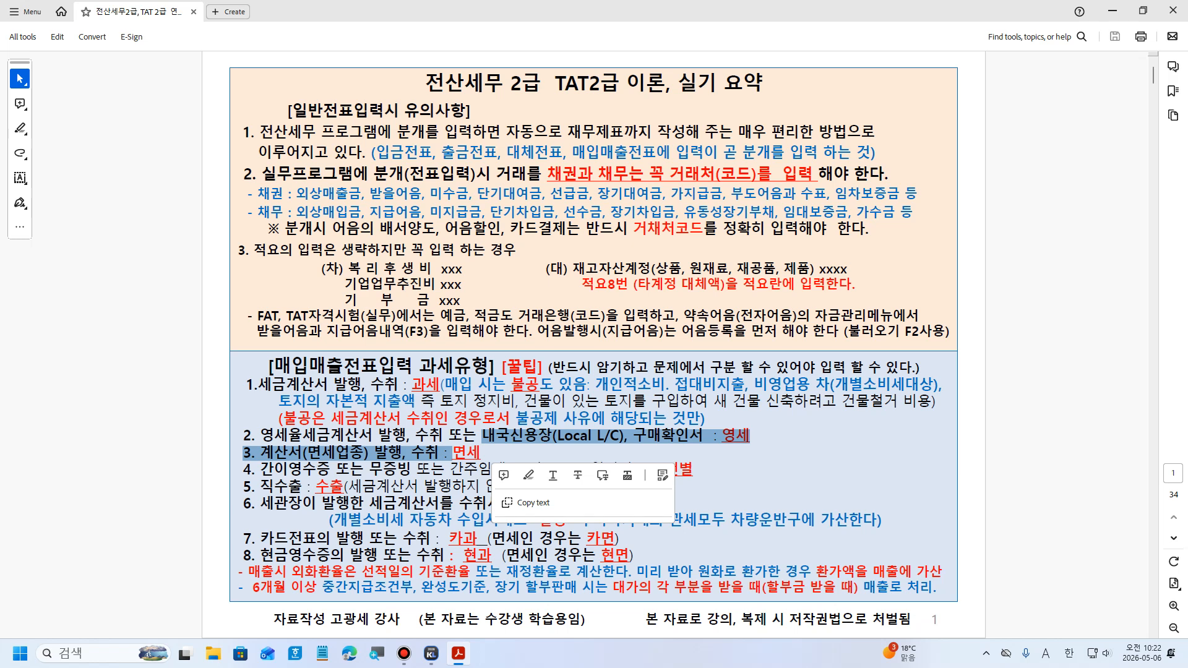
{"action": "left_click", "coordinate": [482, 445]}
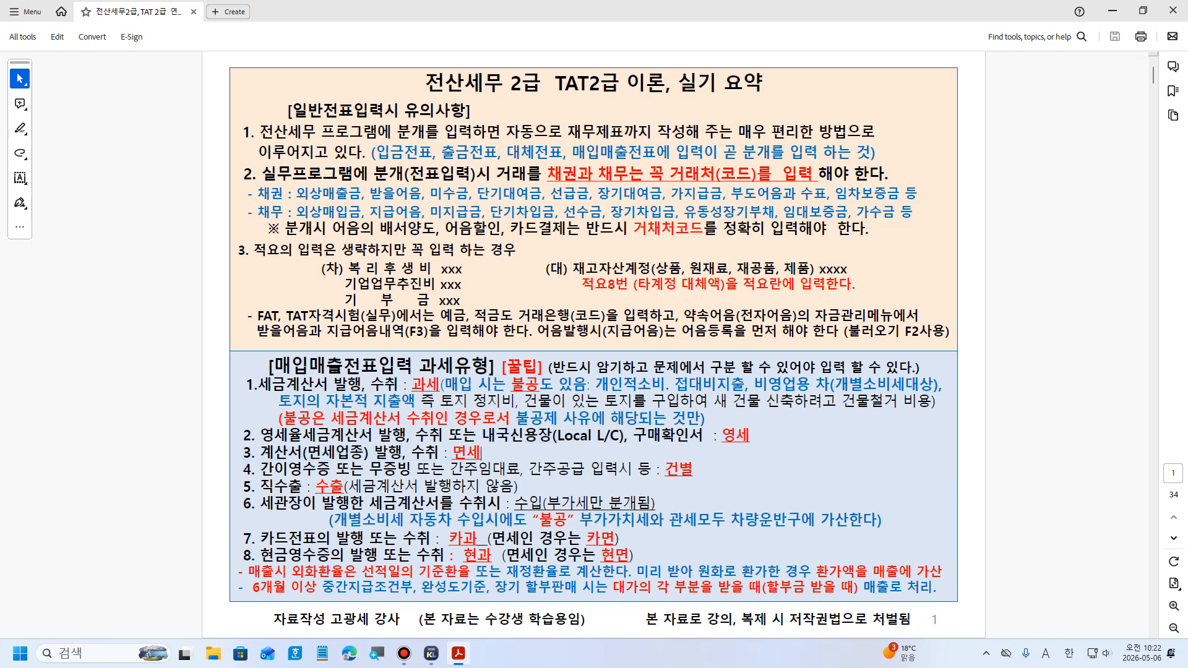
{"action": "left_click_drag", "start_coordinate": [451, 453], "coordinate": [481, 453]}
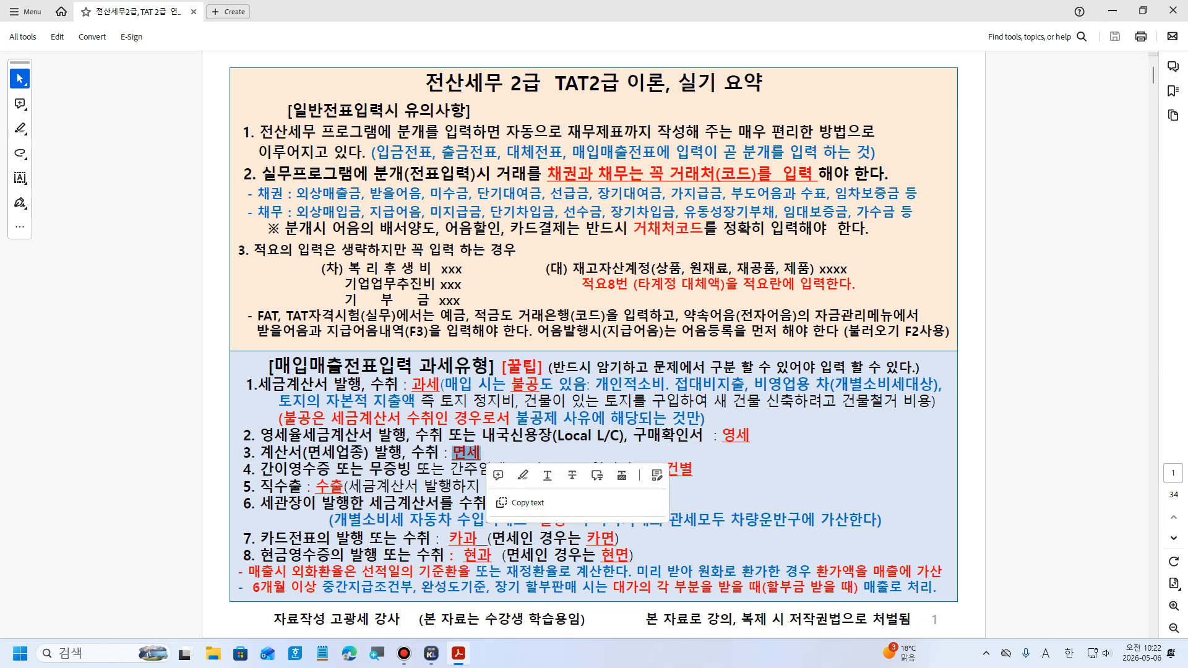
{"action": "left_click", "coordinate": [445, 454]}
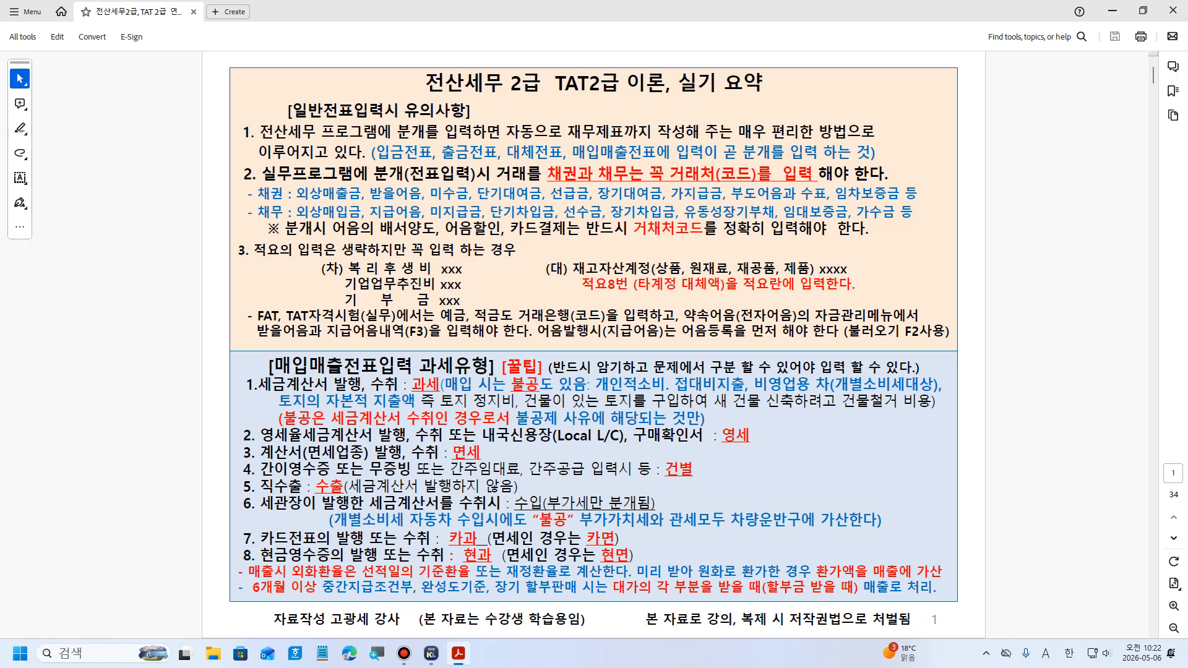
Select "세금계산서 발행, 수취 : 과세" in item 1 and "계산서(면세업종) 발행, 수취 : 면세" in item 3 to compare them
{"action": "left_click_drag", "start_coordinate": [256, 385], "coordinate": [440, 385]}
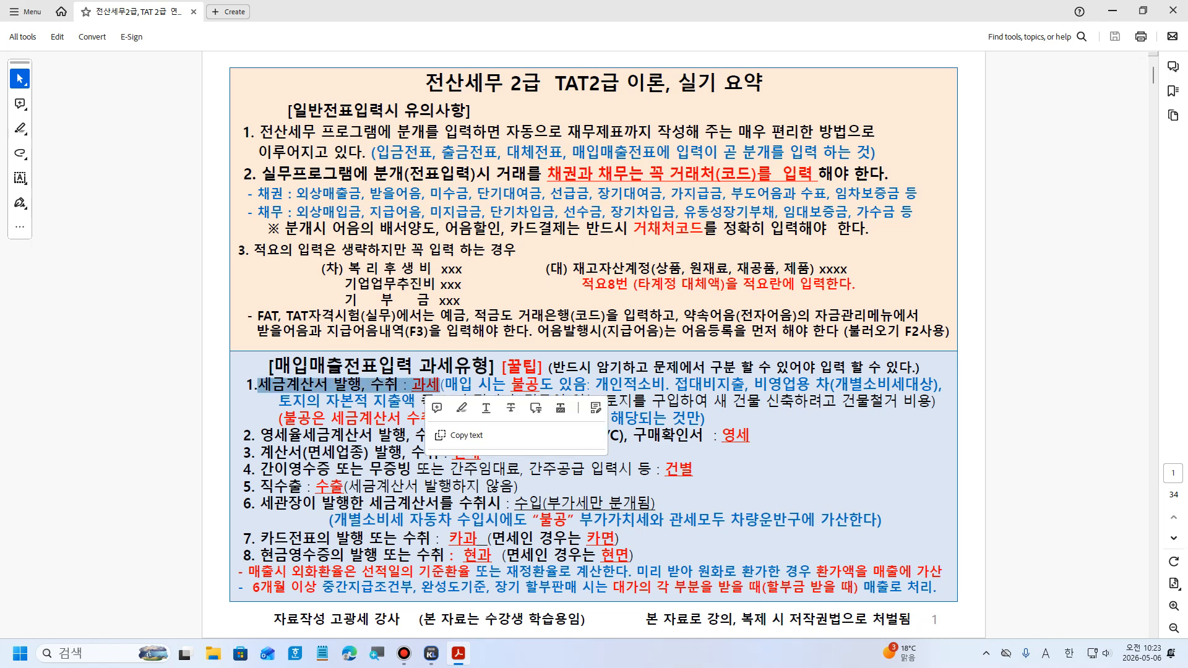
{"action": "double_click", "coordinate": [256, 454]}
{"action": "left_click_drag", "start_coordinate": [256, 453], "coordinate": [481, 455]}
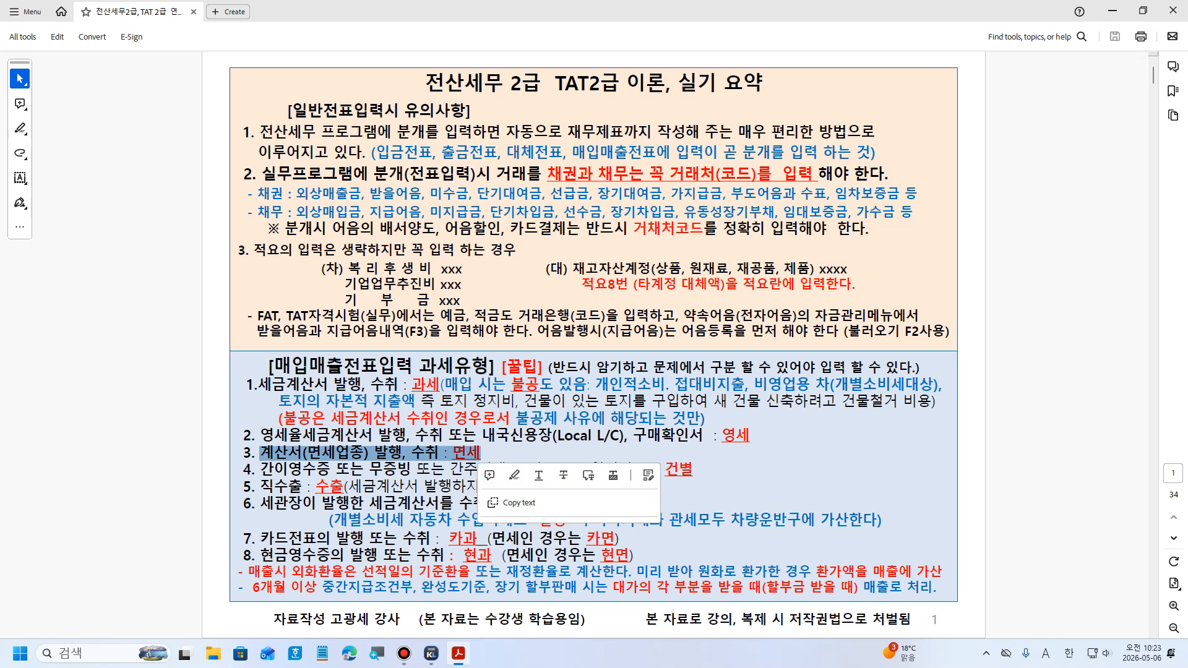
{"action": "left_click", "coordinate": [257, 470]}
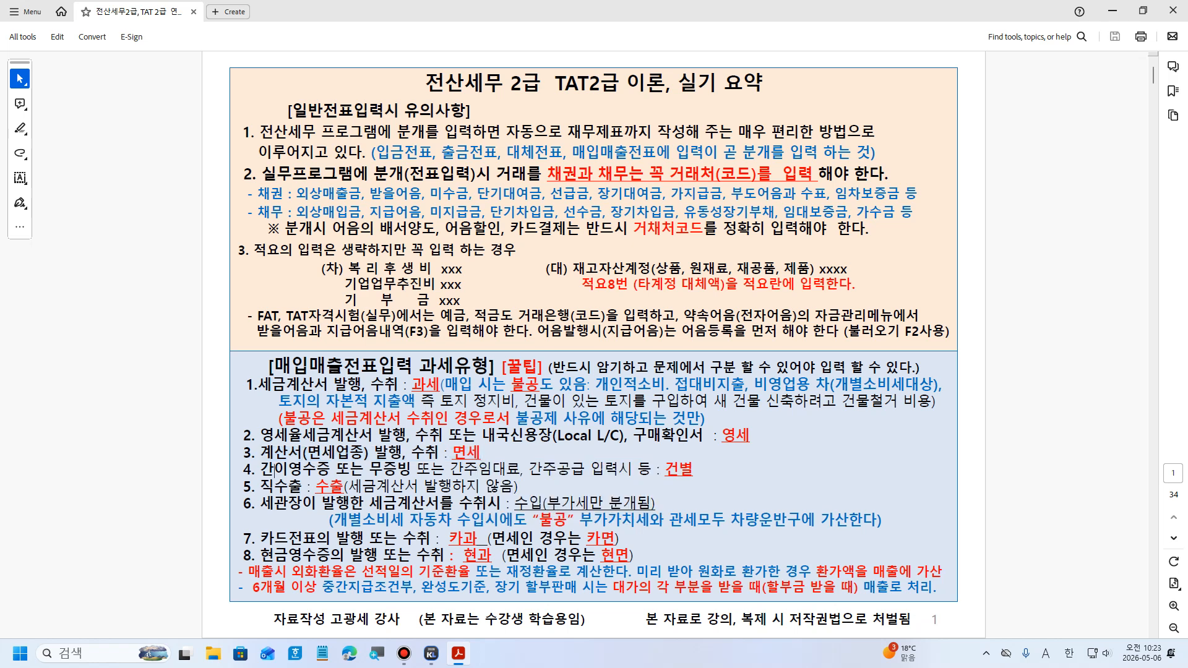
Select item 4's deemed supply term "간주공급" and its tax type "건별" to review them
{"action": "left_click_drag", "start_coordinate": [274, 469], "coordinate": [694, 470]}
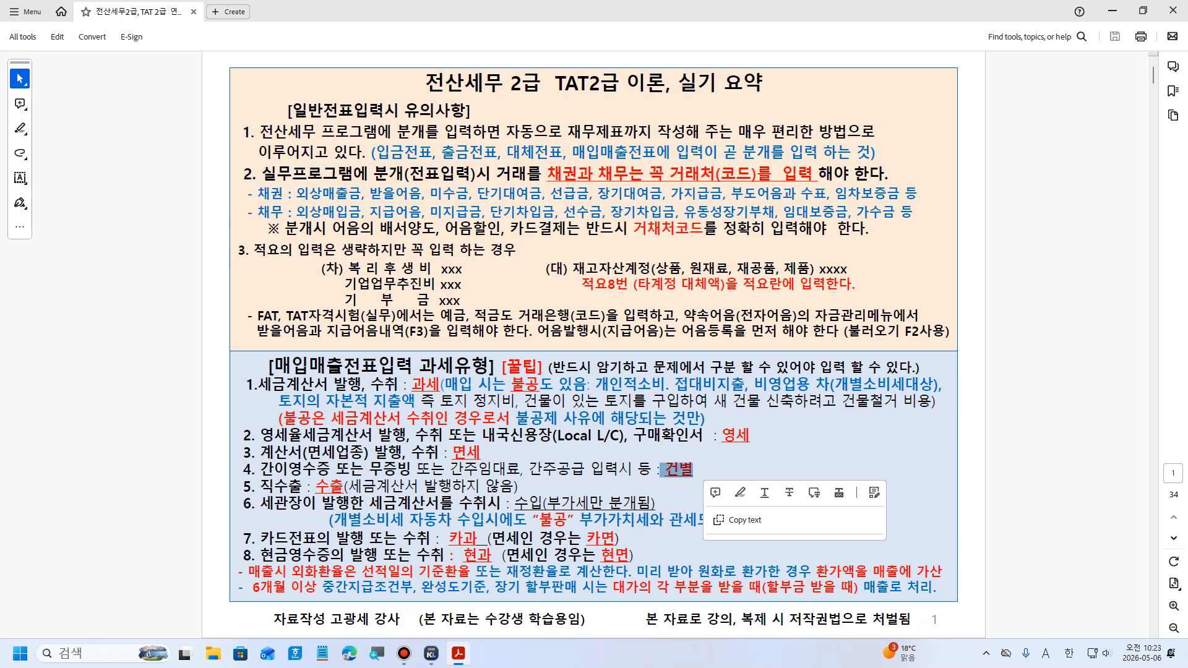
{"action": "left_click_drag", "start_coordinate": [450, 470], "coordinate": [585, 469]}
{"action": "left_click", "coordinate": [526, 469]}
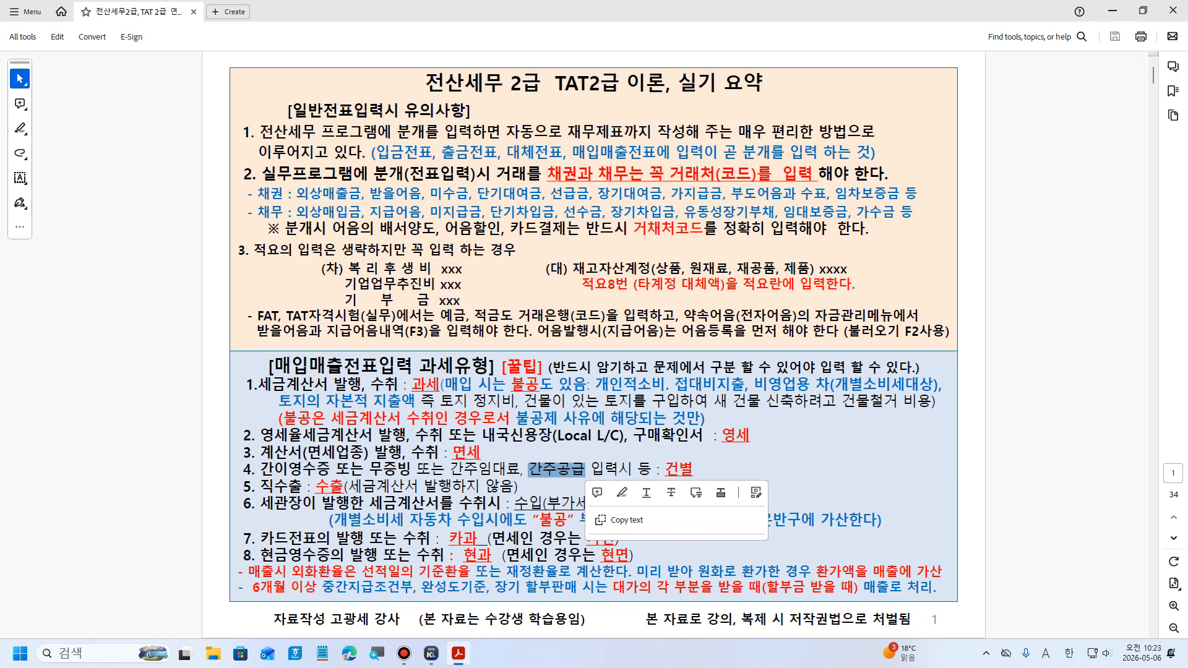
{"action": "left_click", "coordinate": [656, 470]}
{"action": "left_click_drag", "start_coordinate": [656, 469], "coordinate": [694, 469]}
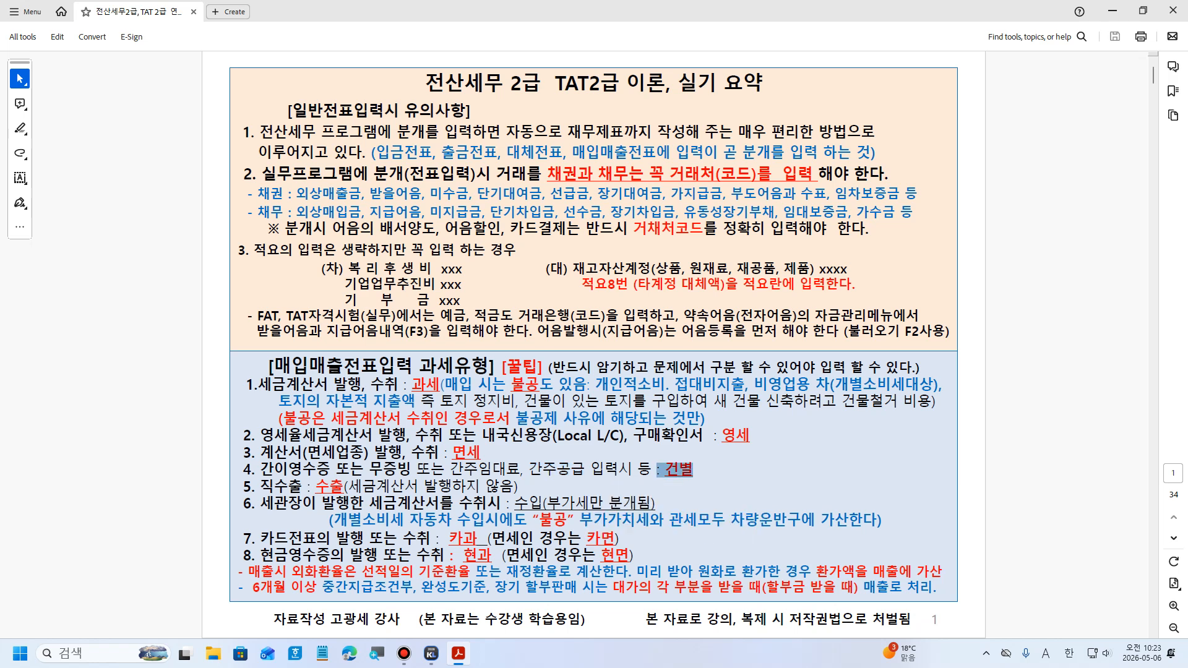
Select item 4's text from "무증빙 또는 간주임대료" through "건별" to review the cases without tax invoices
{"action": "left_click_drag", "start_coordinate": [602, 470], "coordinate": [694, 470]}
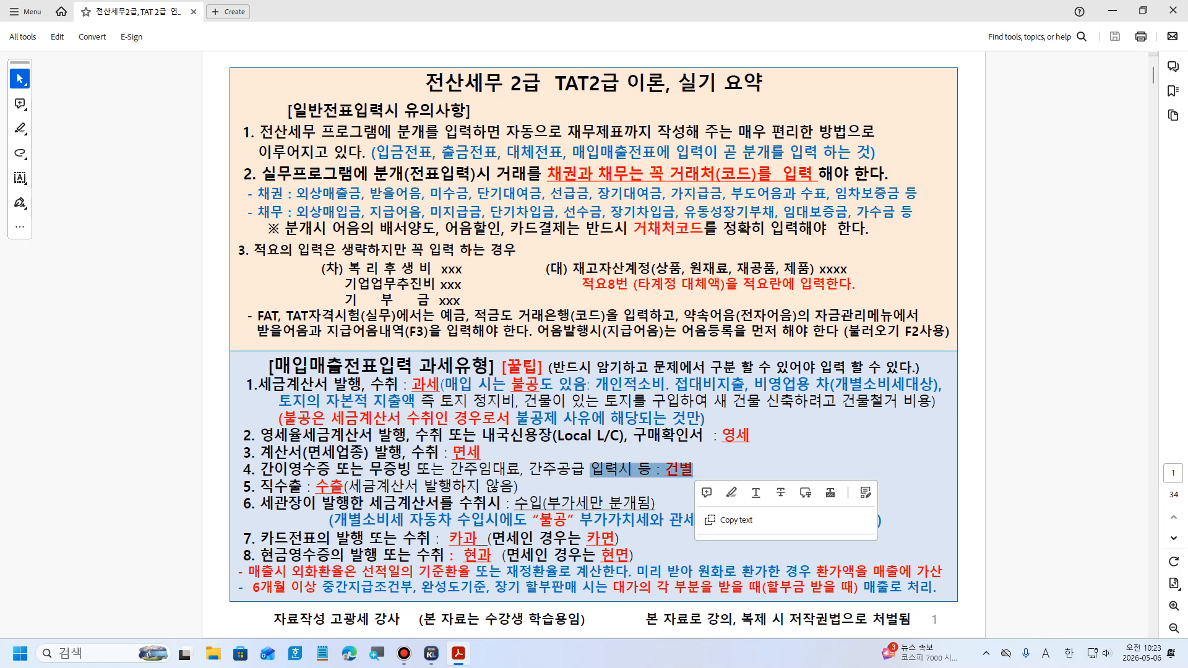
{"action": "left_click_drag", "start_coordinate": [369, 470], "coordinate": [694, 469]}
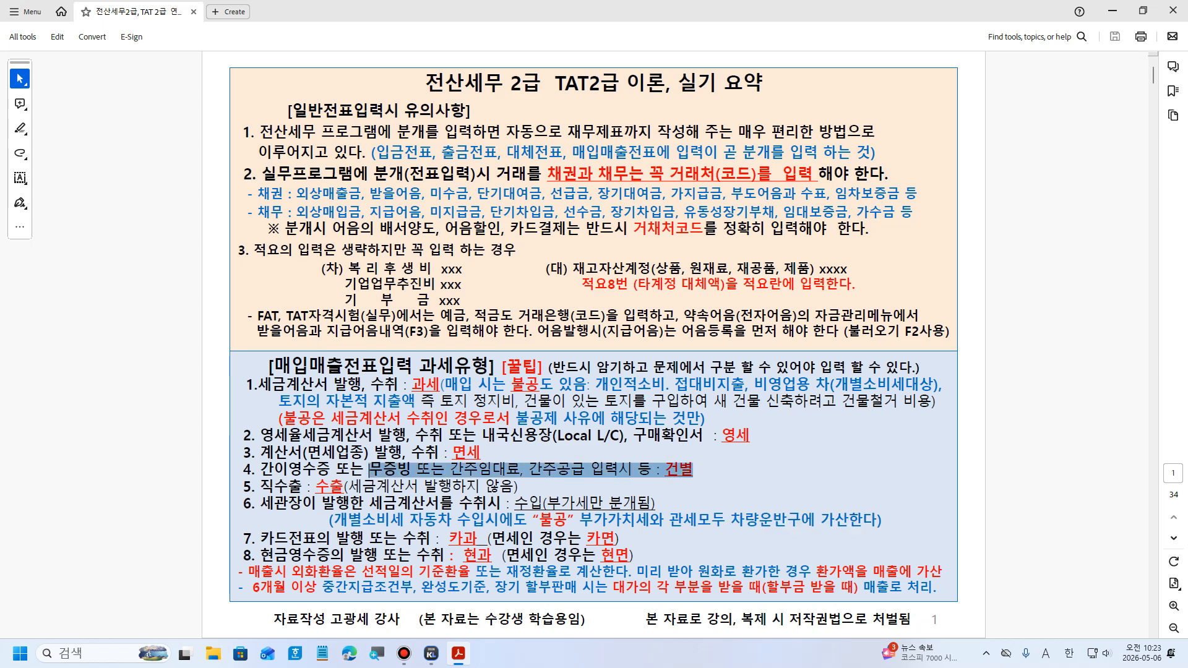
{"action": "left_click", "coordinate": [694, 470]}
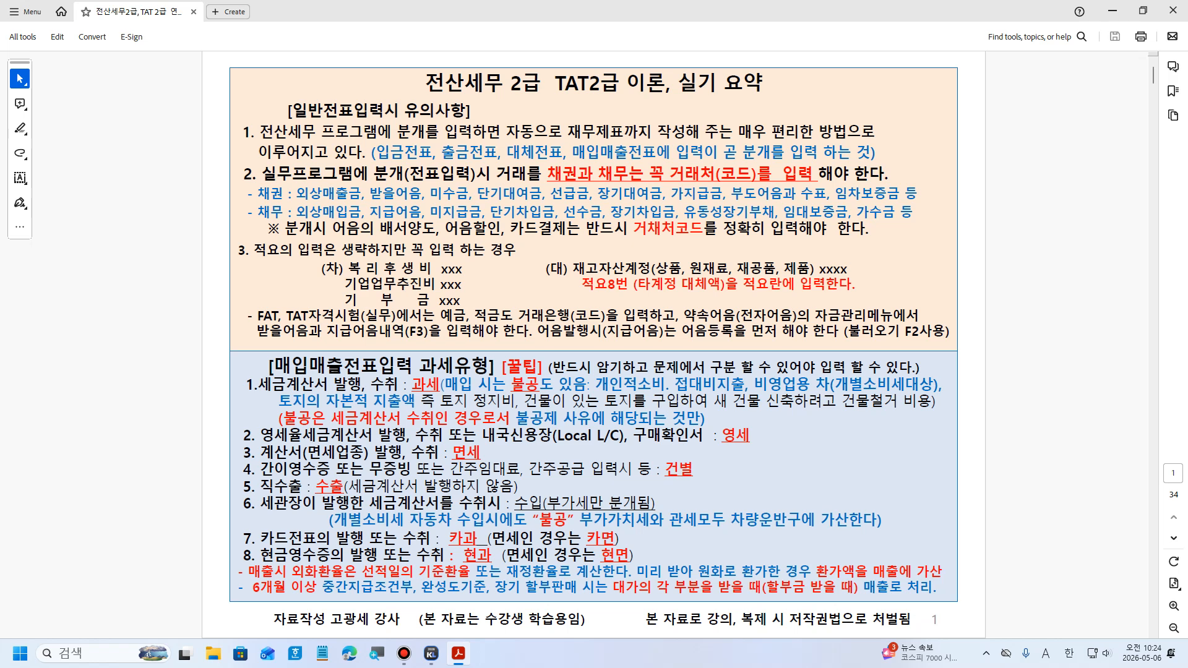
{"action": "left_click_drag", "start_coordinate": [666, 469], "coordinate": [694, 471]}
Select item 5 "직수출 : 수출(세금계산서 발행하지 않음)" and the word "수출" to review direct exports
{"action": "left_click_drag", "start_coordinate": [254, 487], "coordinate": [517, 487]}
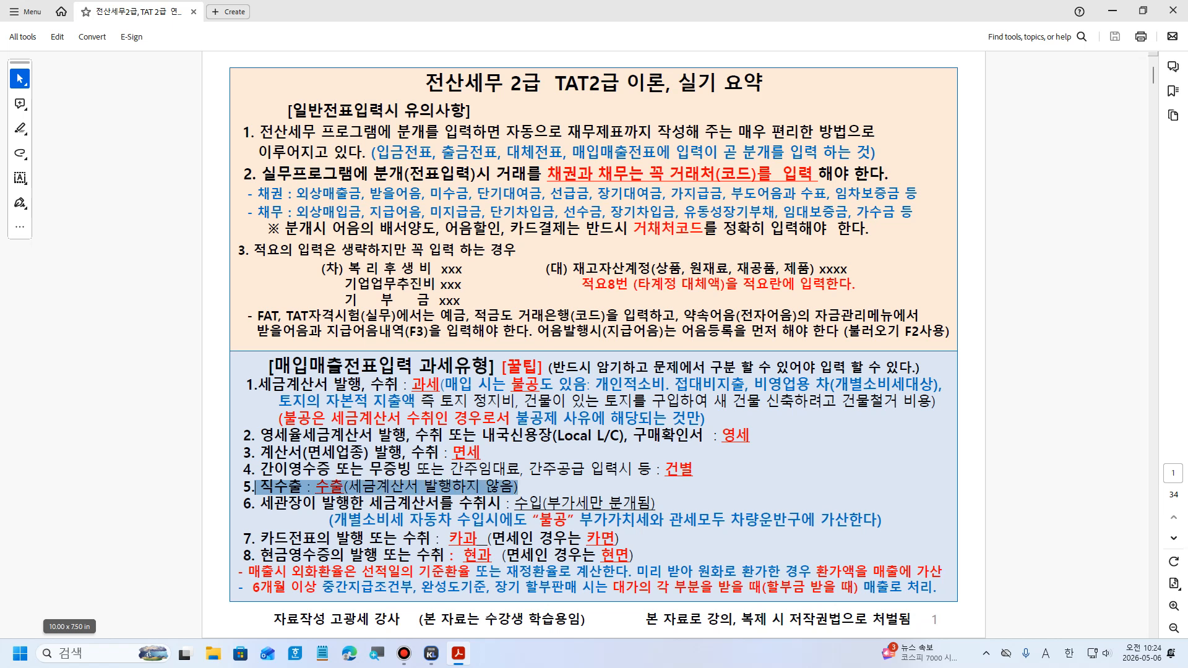
{"action": "left_click", "coordinate": [518, 487]}
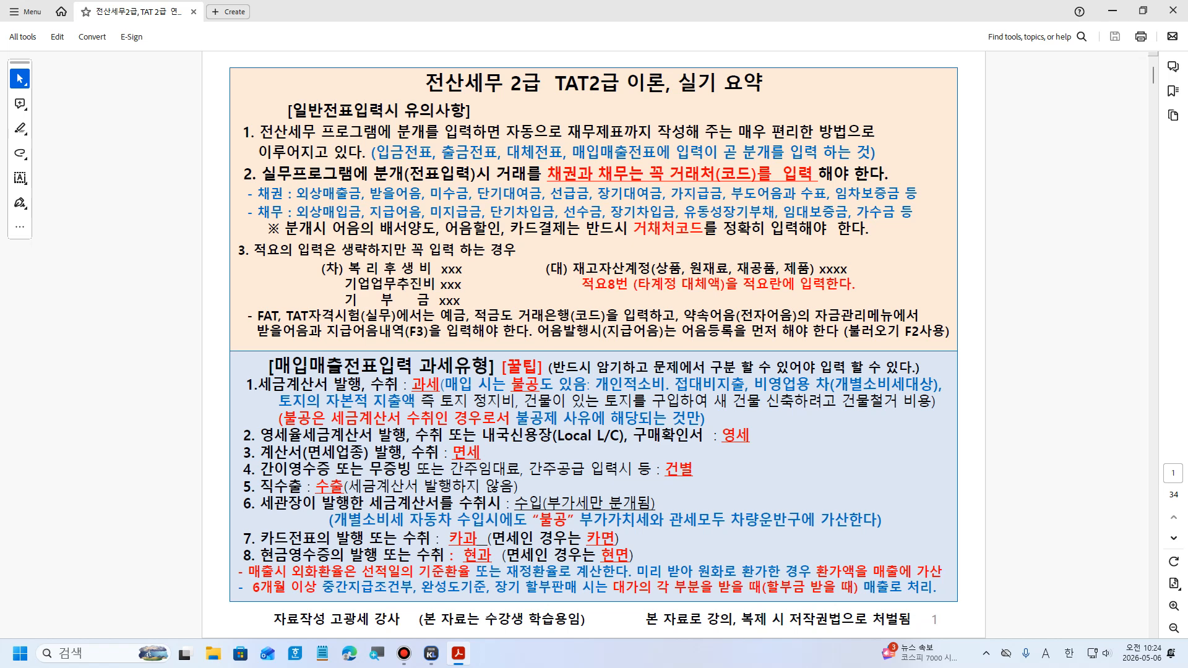
{"action": "mouse_move", "coordinate": [317, 487]}
{"action": "left_mouse_down"}
{"action": "mouse_move", "coordinate": [480, 487]}
{"action": "mouse_move", "coordinate": [529, 470]}
{"action": "mouse_move", "coordinate": [518, 488]}
{"action": "left_mouse_up"}
{"action": "left_click", "coordinate": [519, 487]}
{"action": "left_click_drag", "start_coordinate": [316, 487], "coordinate": [543, 504]}
{"action": "left_click", "coordinate": [543, 503]}
{"action": "left_click_drag", "start_coordinate": [315, 487], "coordinate": [344, 487]}
Select item 6's "세관장이 발행한 세금계산서를 수취시" and its type "수입(부가세만 분개됨)" to review customs-issued tax invoices
{"action": "left_click_drag", "start_coordinate": [260, 503], "coordinate": [500, 503]}
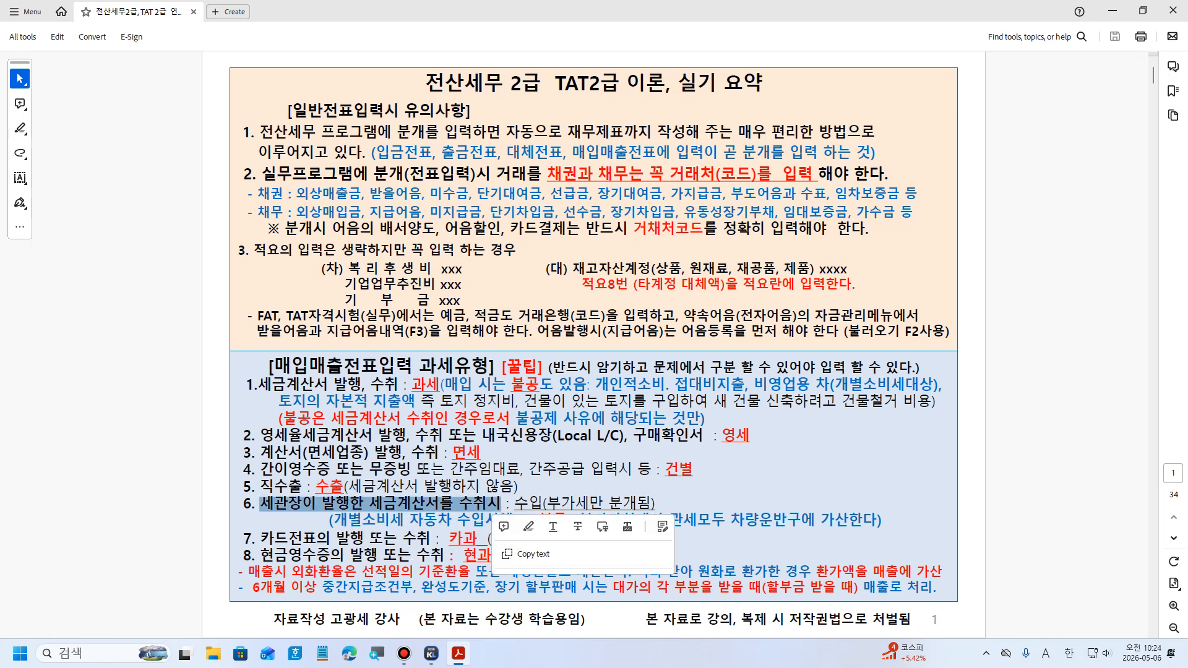
{"action": "left_click", "coordinate": [511, 503]}
{"action": "left_click_drag", "start_coordinate": [528, 503], "coordinate": [656, 503]}
{"action": "left_click", "coordinate": [656, 503]}
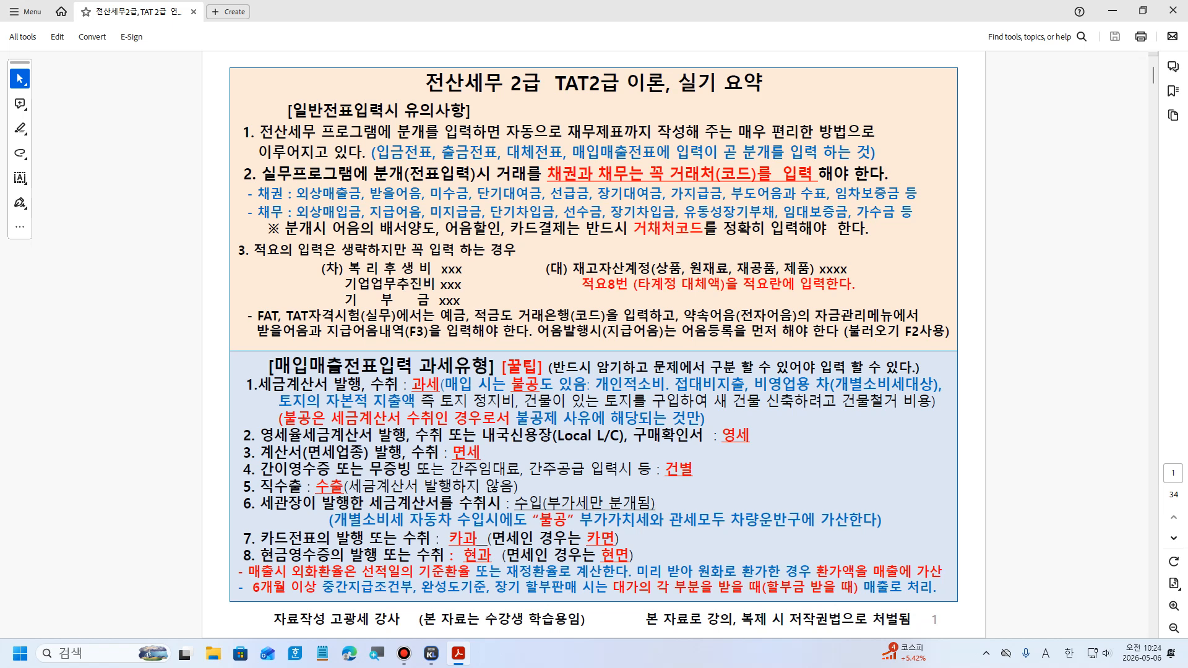
{"action": "left_click_drag", "start_coordinate": [514, 503], "coordinate": [544, 503]}
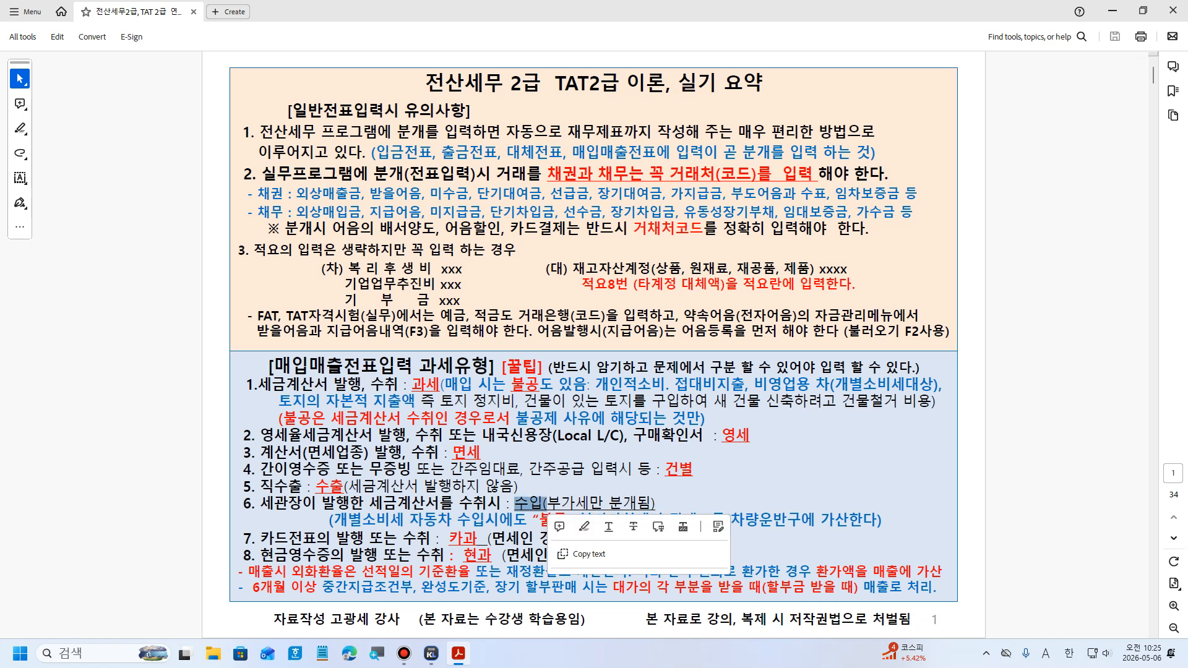
{"action": "key", "text": "Escape"}
Select "개별소비세 자동차 수입시에도" and the word "불공" in the note under item 6 to review car imports
{"action": "left_click_drag", "start_coordinate": [333, 522], "coordinate": [525, 522]}
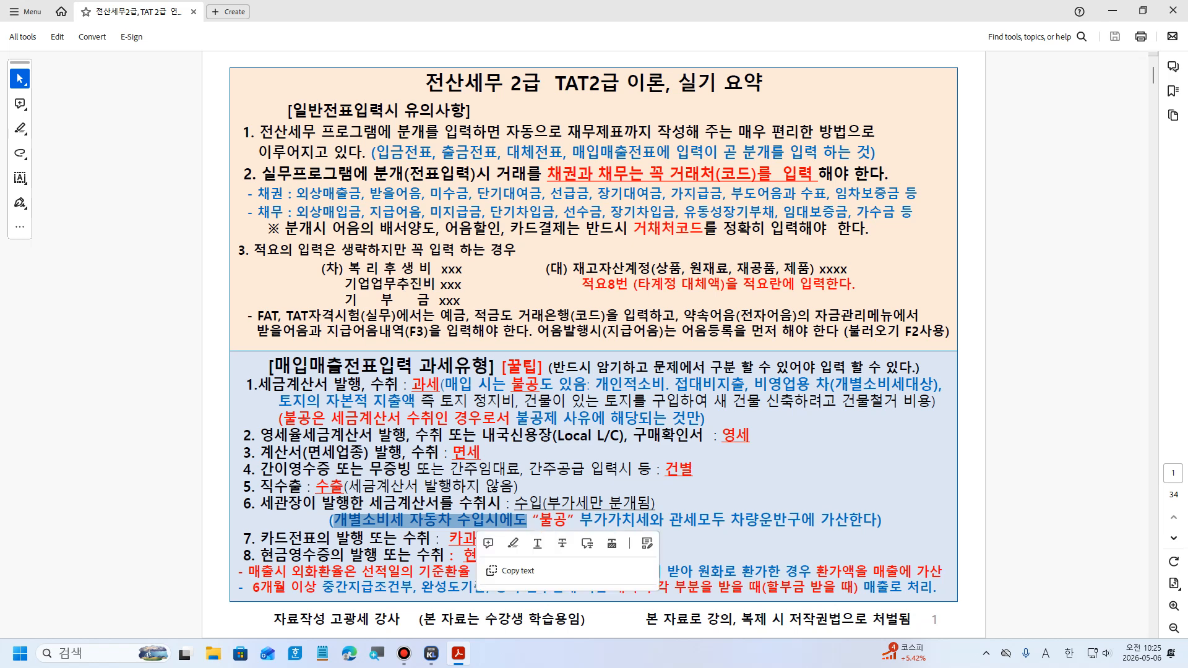
{"action": "left_click", "coordinate": [390, 519]}
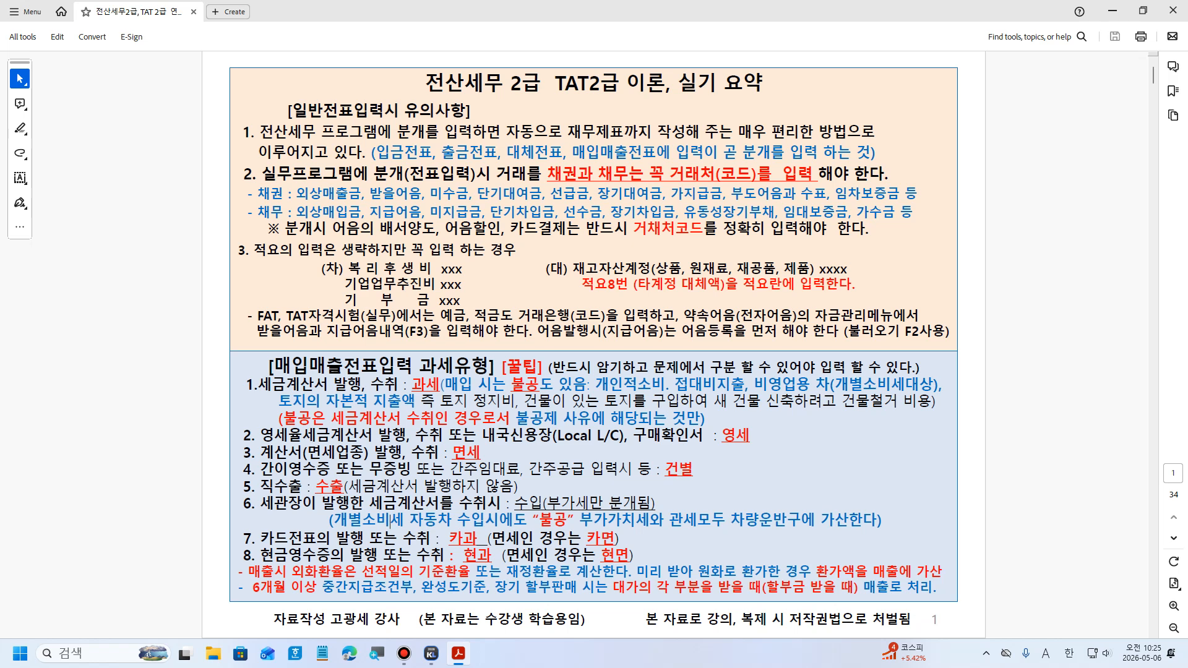
{"action": "left_click_drag", "start_coordinate": [531, 522], "coordinate": [580, 521]}
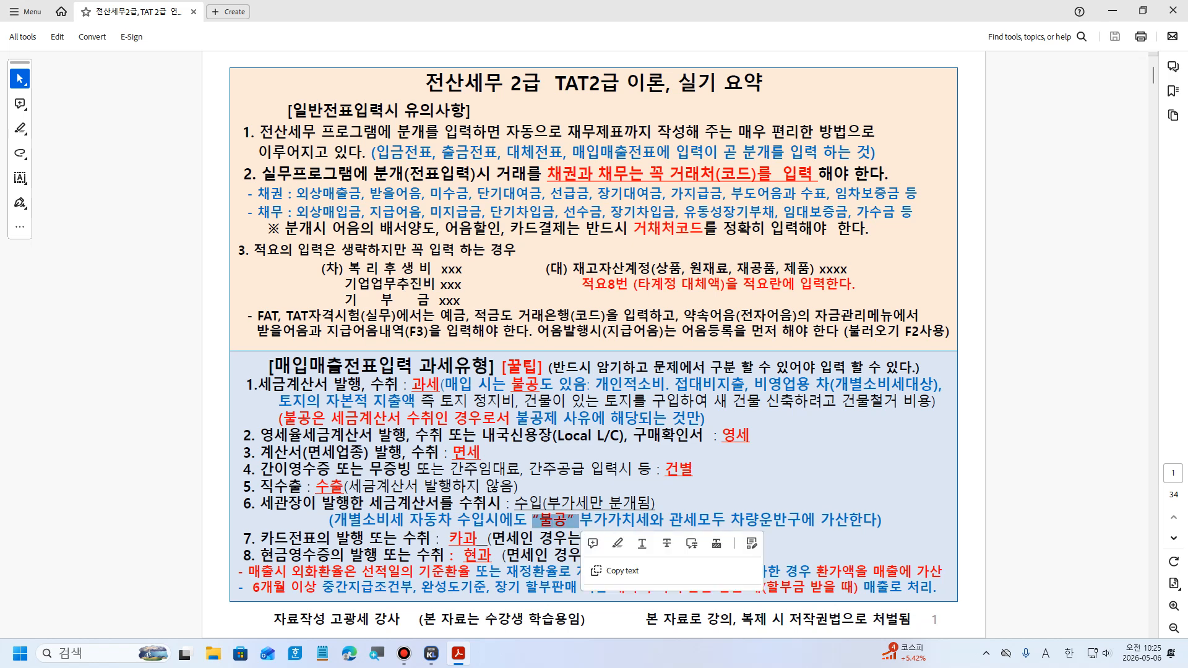
Select "불공" and "부가가치세와 관세모두 차량운반구에 가산한다" in the note under item 6 to review the tax treatment
{"action": "left_click", "coordinate": [568, 520]}
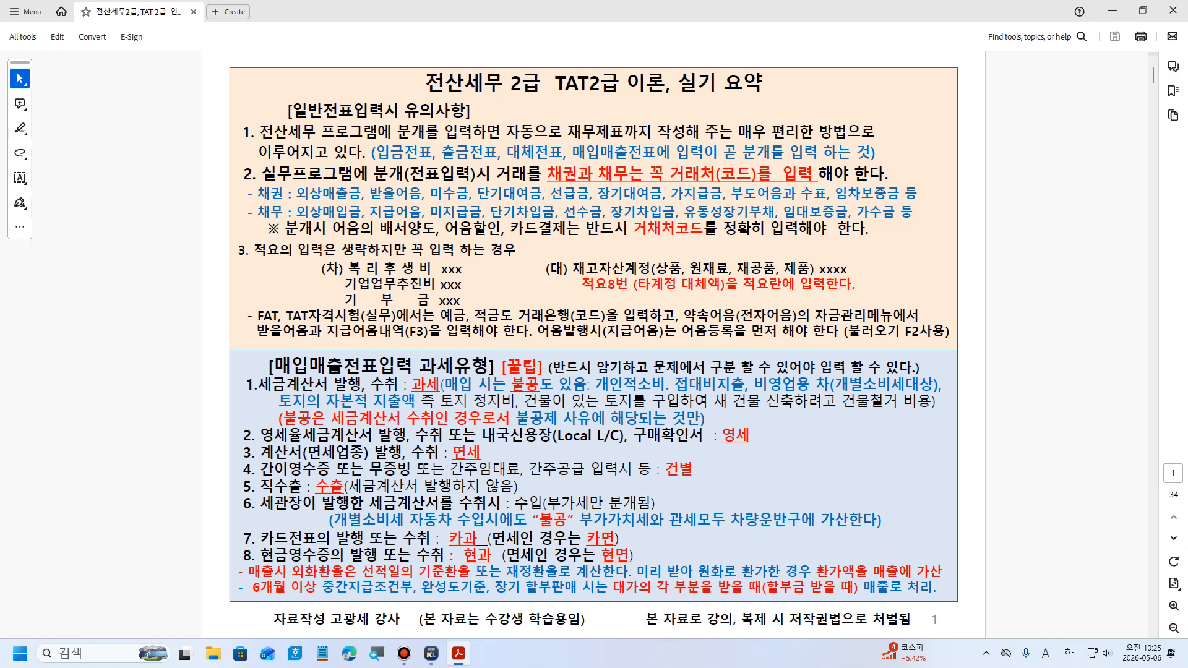
{"action": "left_click_drag", "start_coordinate": [527, 520], "coordinate": [574, 519]}
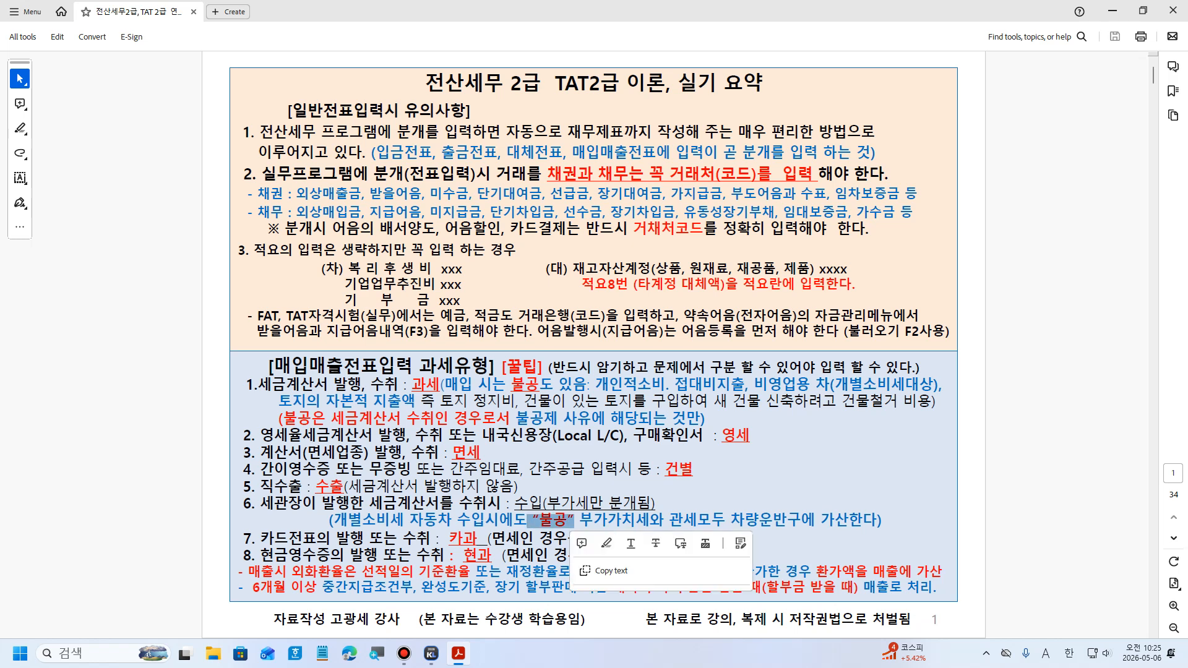
{"action": "left_click", "coordinate": [574, 520]}
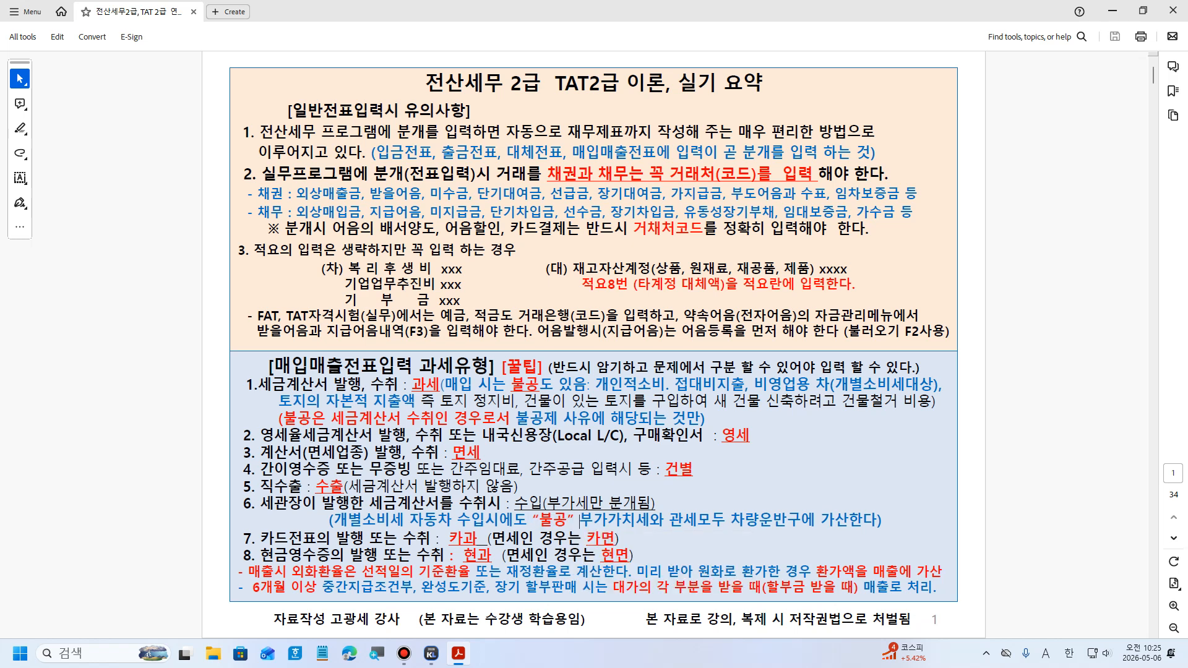
{"action": "left_click_drag", "start_coordinate": [579, 520], "coordinate": [882, 521]}
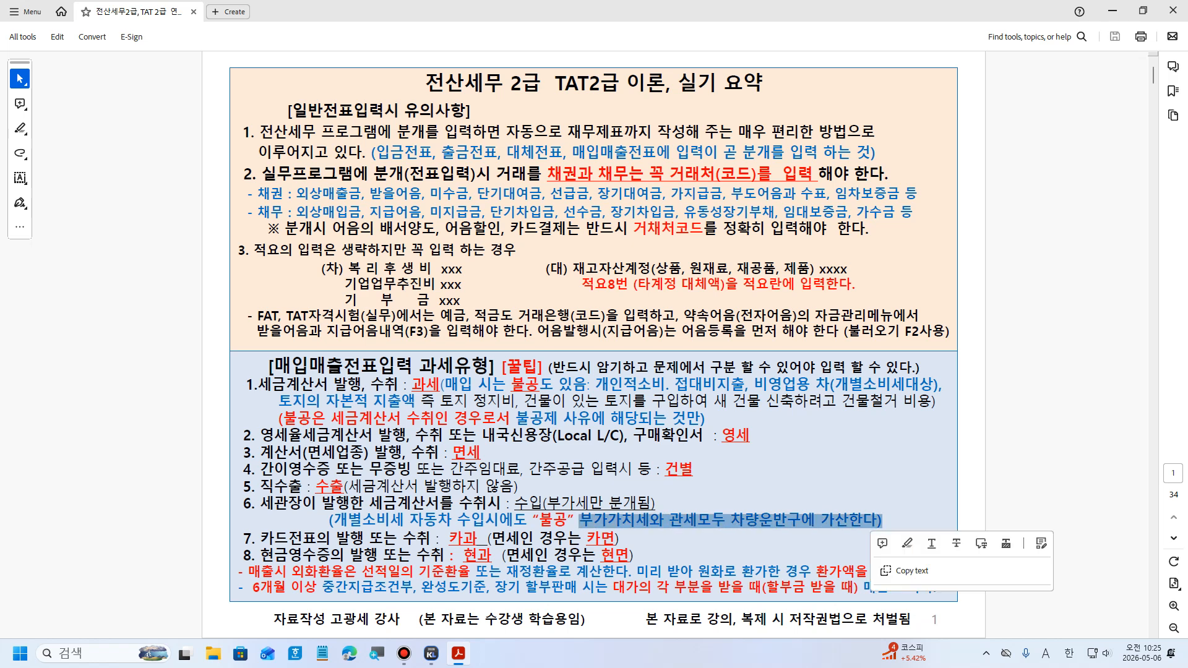
{"action": "left_click", "coordinate": [883, 521]}
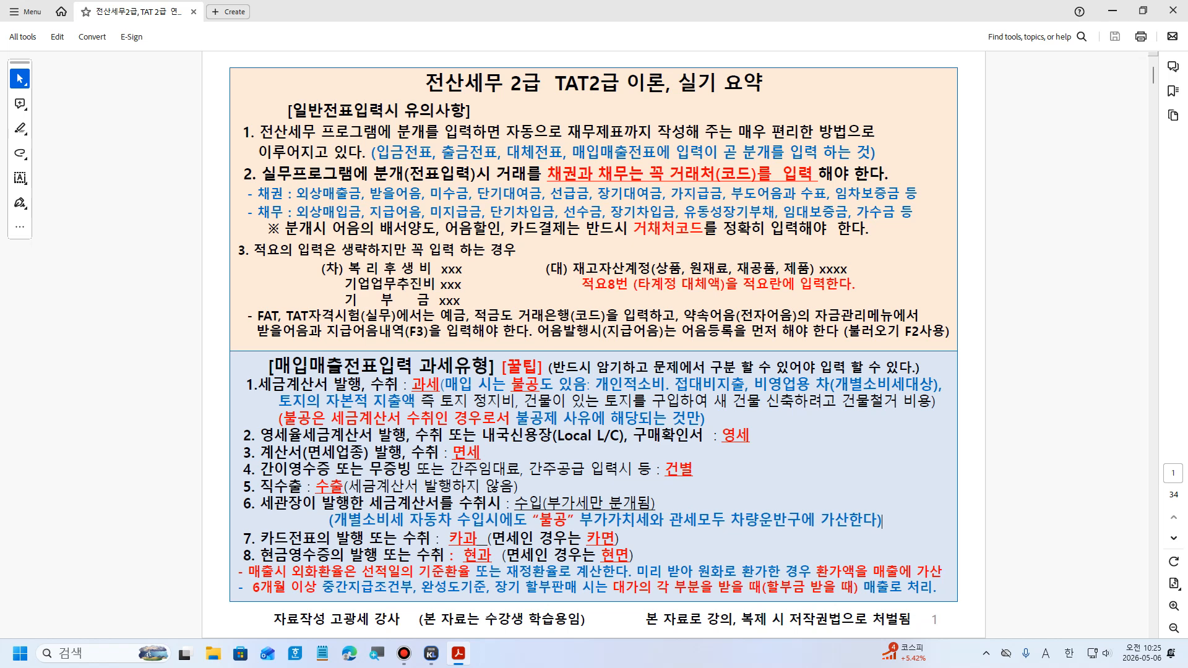
Select "카과" and "면세인 경우는 카면" in item 7 and "면세인 경우는 현면" in item 8 to review card and cash-receipt types
{"action": "left_click_drag", "start_coordinate": [260, 539], "coordinate": [620, 538]}
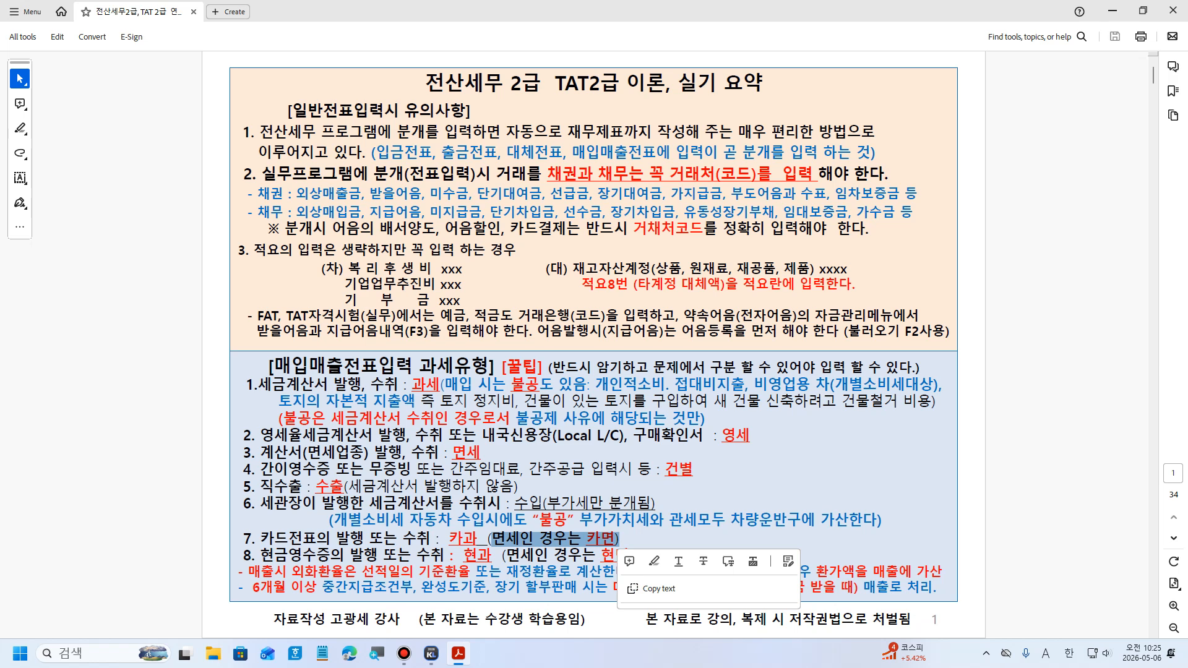
{"action": "left_click_drag", "start_coordinate": [440, 538], "coordinate": [477, 539]}
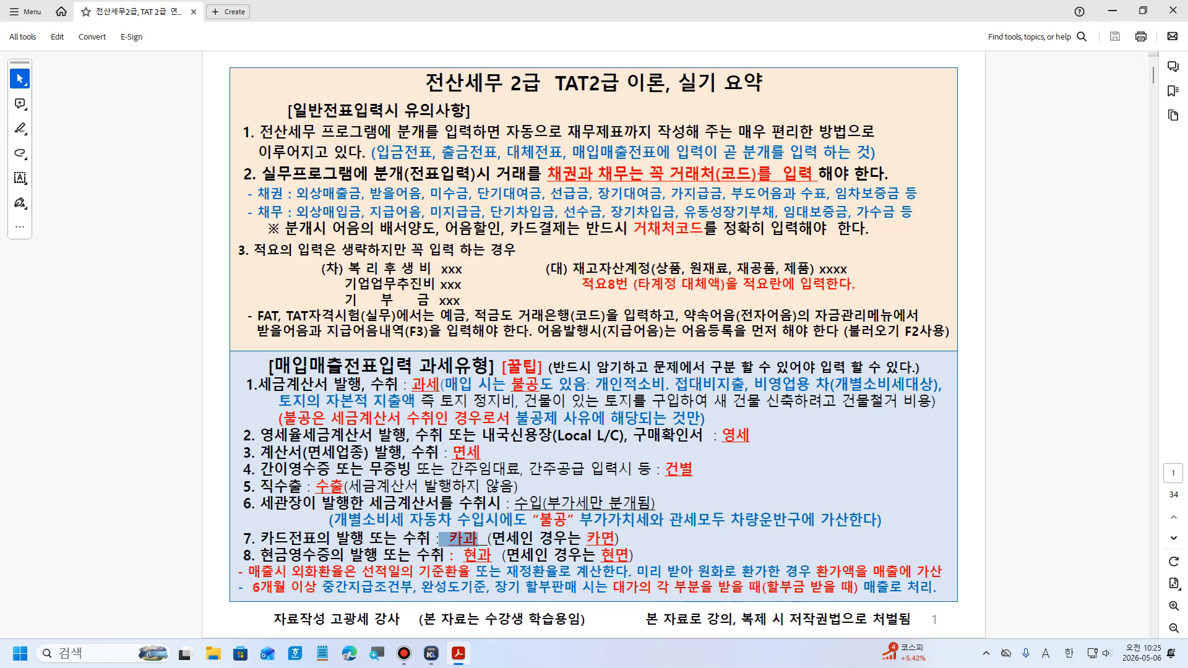
{"action": "left_click", "coordinate": [495, 539]}
{"action": "left_click_drag", "start_coordinate": [260, 555], "coordinate": [632, 555]}
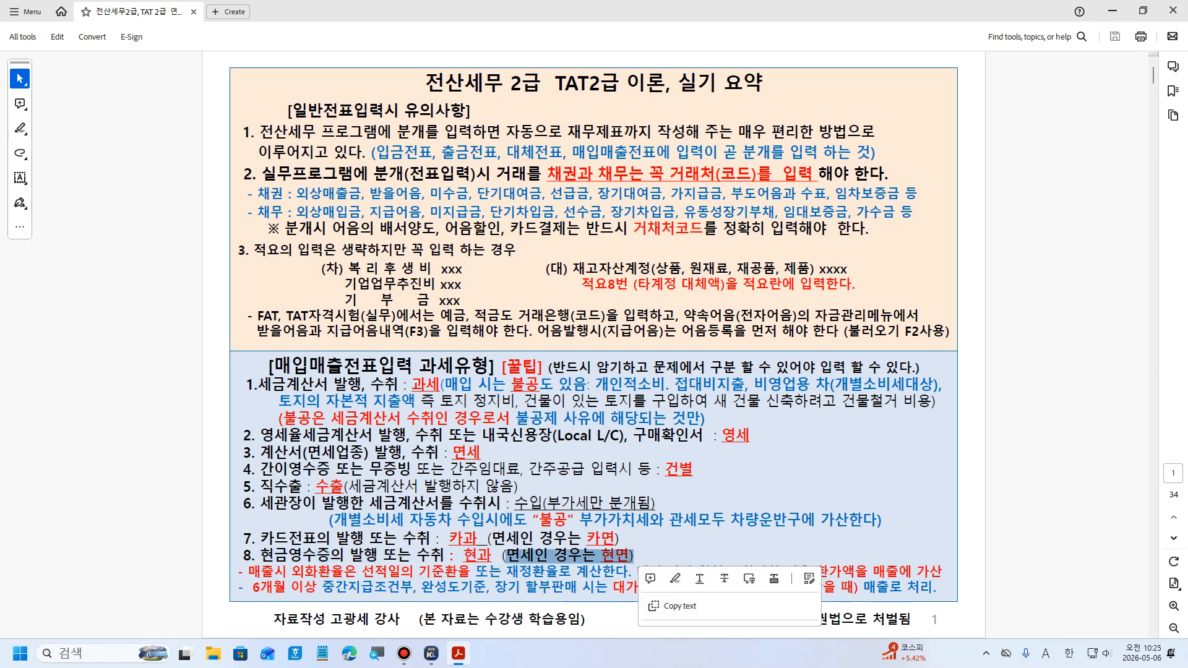
{"action": "left_click", "coordinate": [464, 555]}
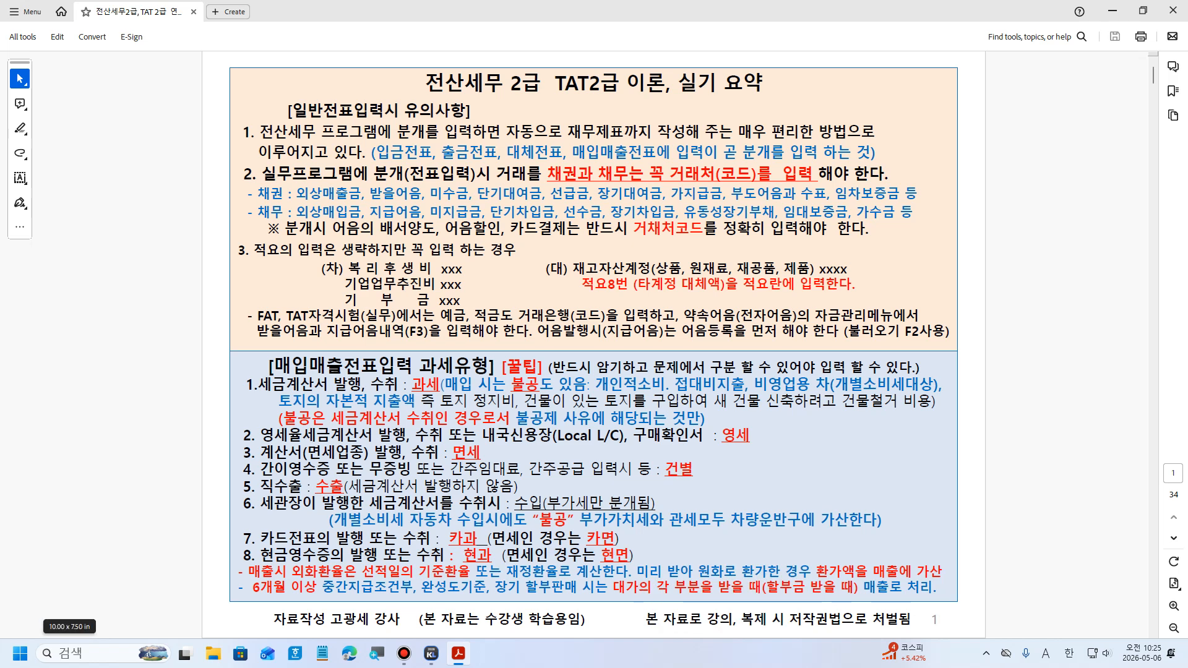
Select the note from "매출시 외화환율은 선적일의 기준환율" through "환가액을 매출에 가산" in parts to review the foreign-currency sales rules
{"action": "left_click_drag", "start_coordinate": [248, 571], "coordinate": [471, 571]}
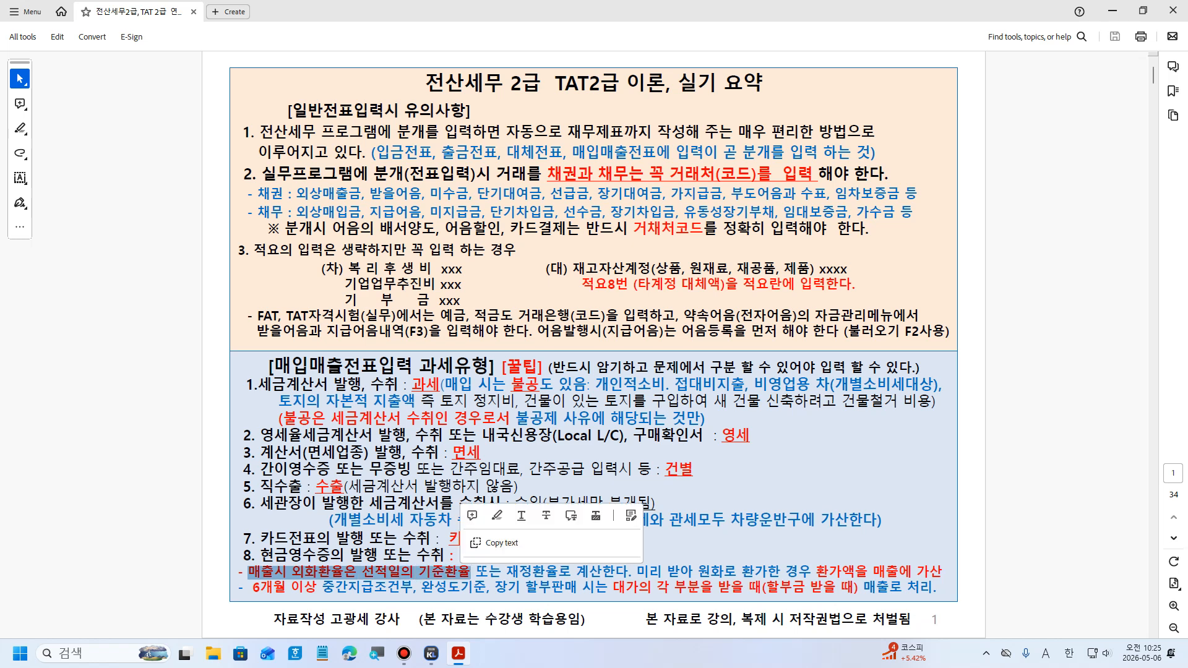
{"action": "left_click", "coordinate": [419, 571]}
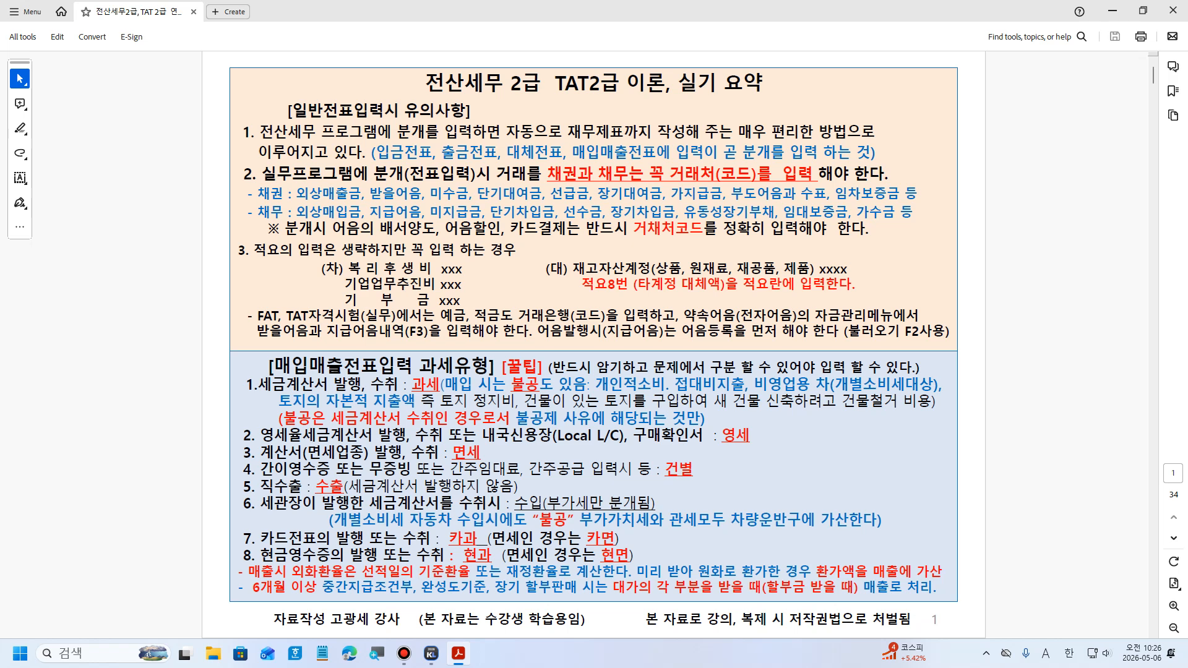
{"action": "left_click_drag", "start_coordinate": [418, 572], "coordinate": [559, 571]}
{"action": "left_click", "coordinate": [559, 571]}
{"action": "left_click_drag", "start_coordinate": [637, 571], "coordinate": [943, 571]}
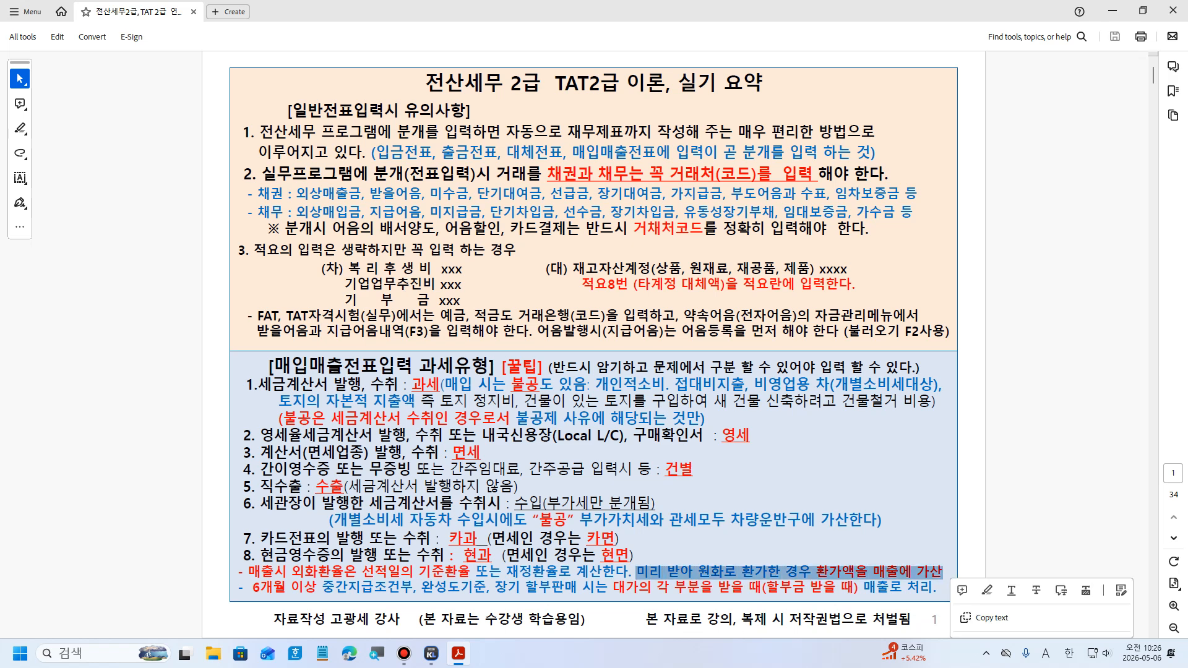
{"action": "left_click", "coordinate": [943, 571]}
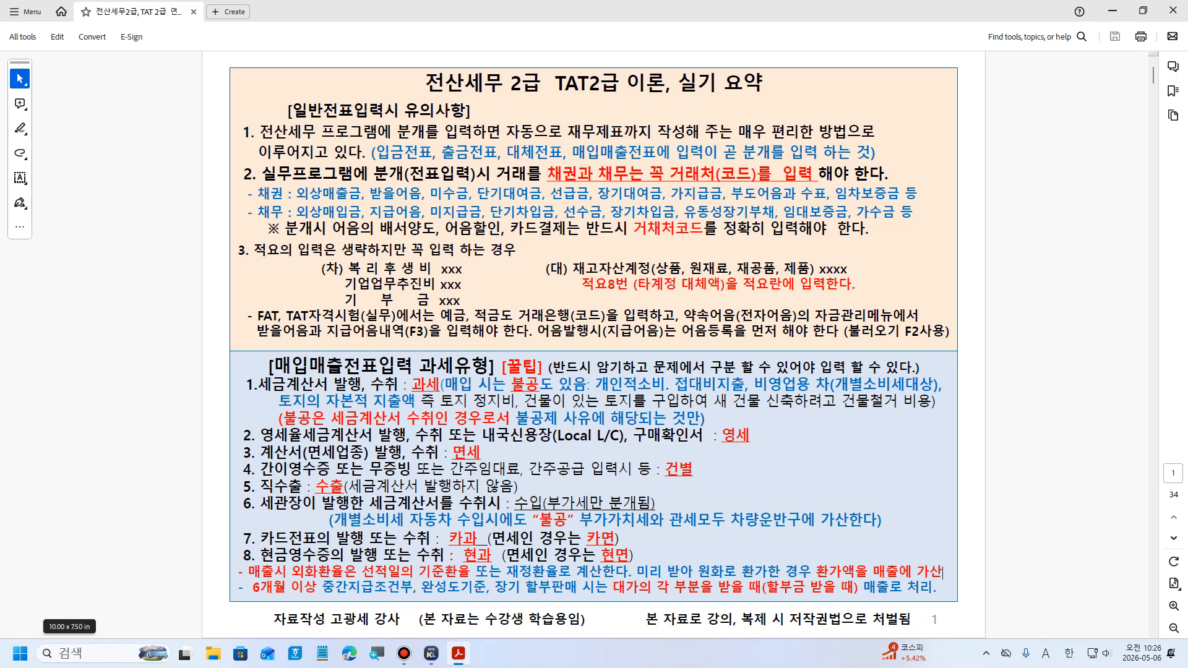
Select "6개월 이상 중간지급조건부" and the "완성도기준" wording in the last note to review when such sales are recognised
{"action": "left_click_drag", "start_coordinate": [262, 587], "coordinate": [293, 587]}
{"action": "left_click_drag", "start_coordinate": [243, 588], "coordinate": [414, 587]}
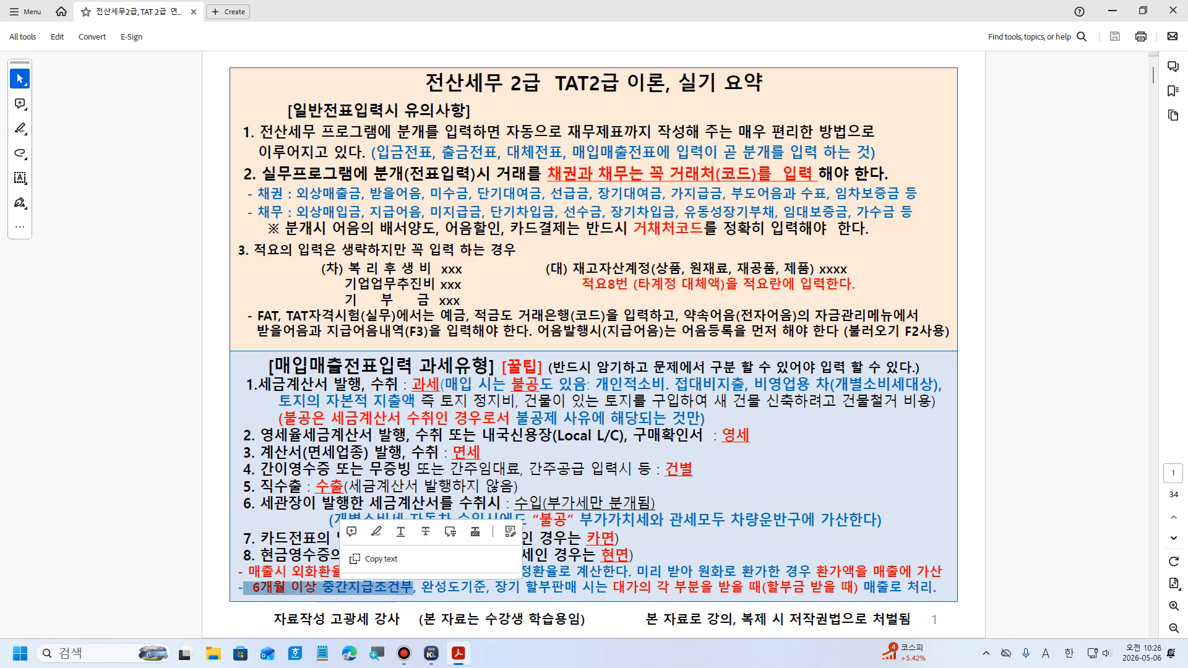
{"action": "left_click", "coordinate": [414, 588]}
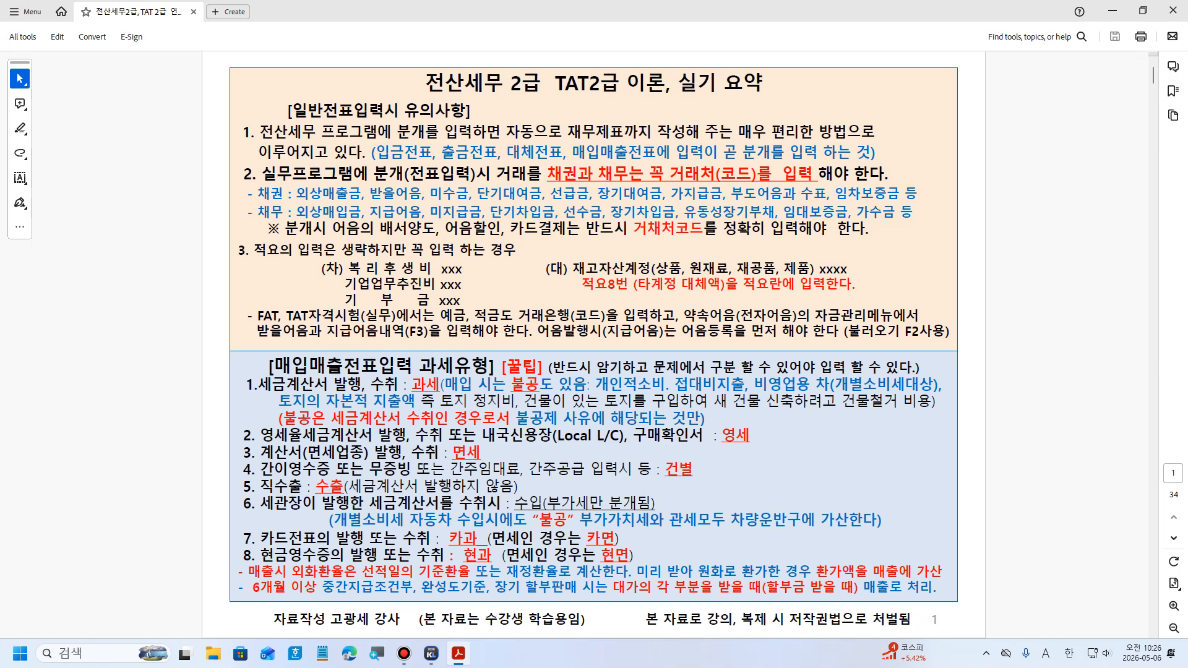
{"action": "left_click_drag", "start_coordinate": [446, 588], "coordinate": [495, 588]}
{"action": "left_click", "coordinate": [494, 588]}
{"action": "left_click_drag", "start_coordinate": [253, 588], "coordinate": [486, 588]}
{"action": "left_click", "coordinate": [434, 589]}
{"action": "left_click", "coordinate": [486, 588]}
Minimize the PDF window and move the KcLep login window higher on the desktop
{"action": "left_click", "coordinate": [1143, 10]}
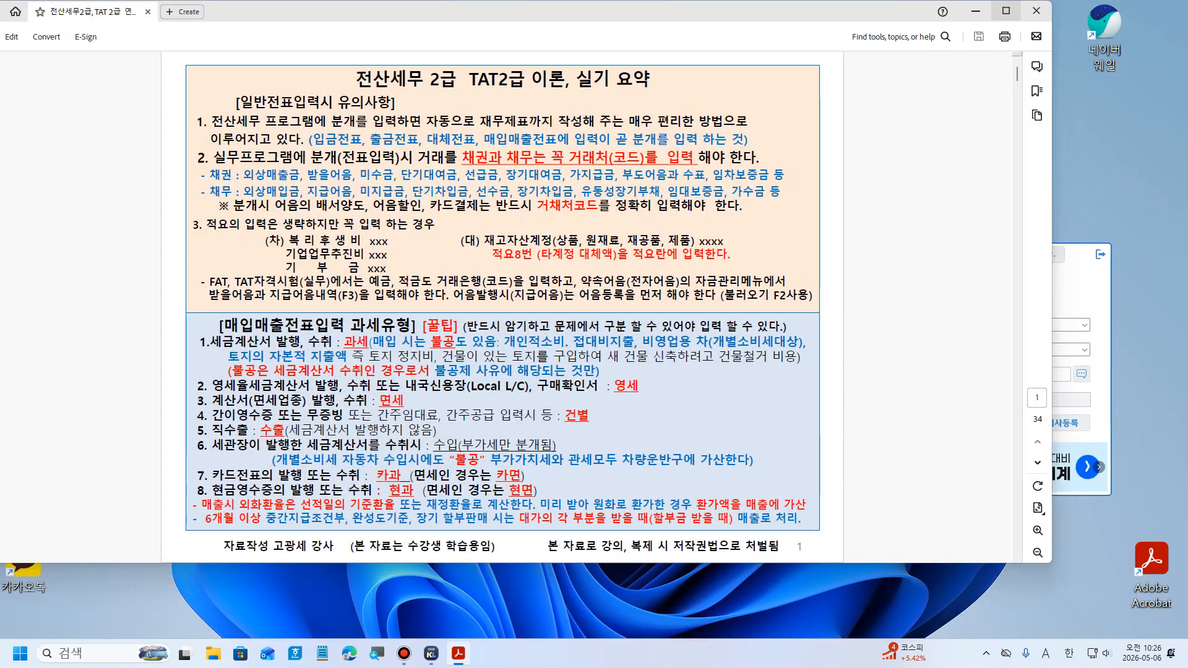
{"action": "left_click", "coordinate": [976, 10]}
{"action": "left_click_drag", "start_coordinate": [936, 286], "coordinate": [941, 112]}
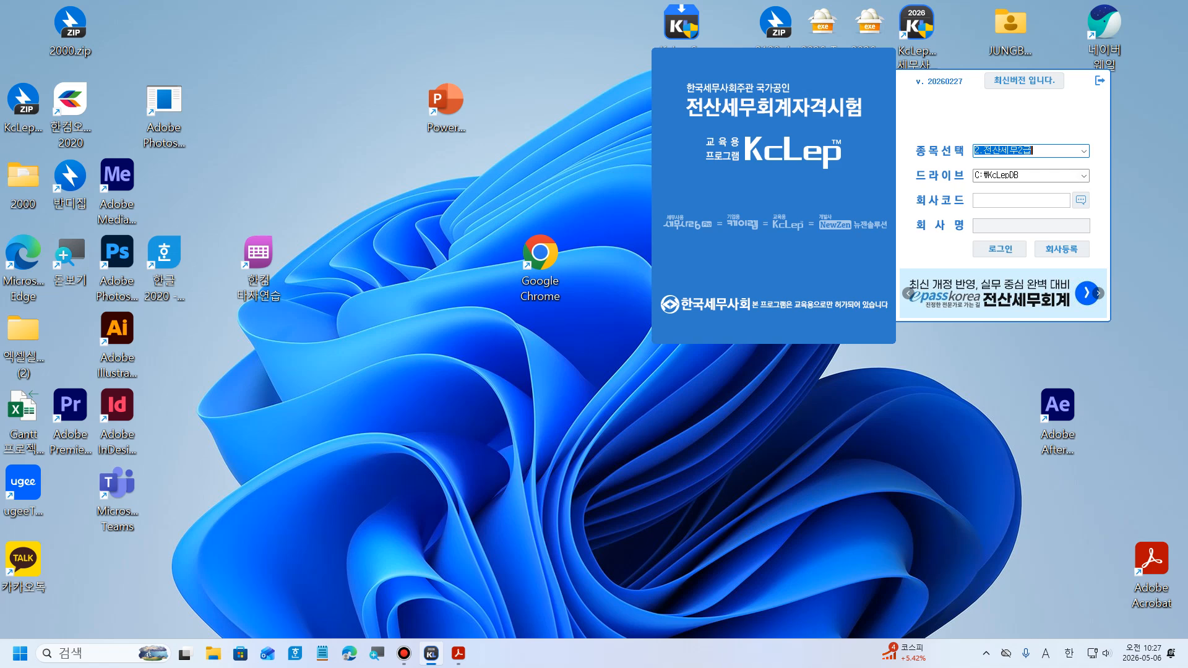
Log in to the 전산세무2급 program with company code 2000
{"action": "left_click", "coordinate": [1083, 175]}
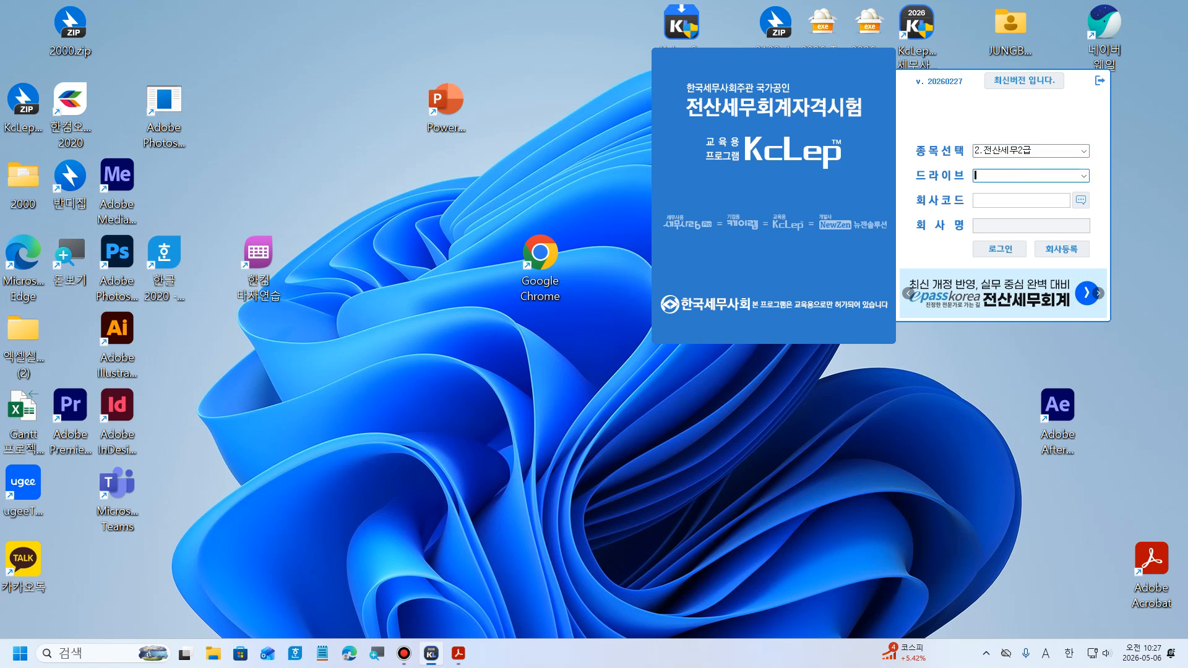
{"action": "left_click", "coordinate": [1080, 200]}
{"action": "left_click", "coordinate": [1050, 74]}
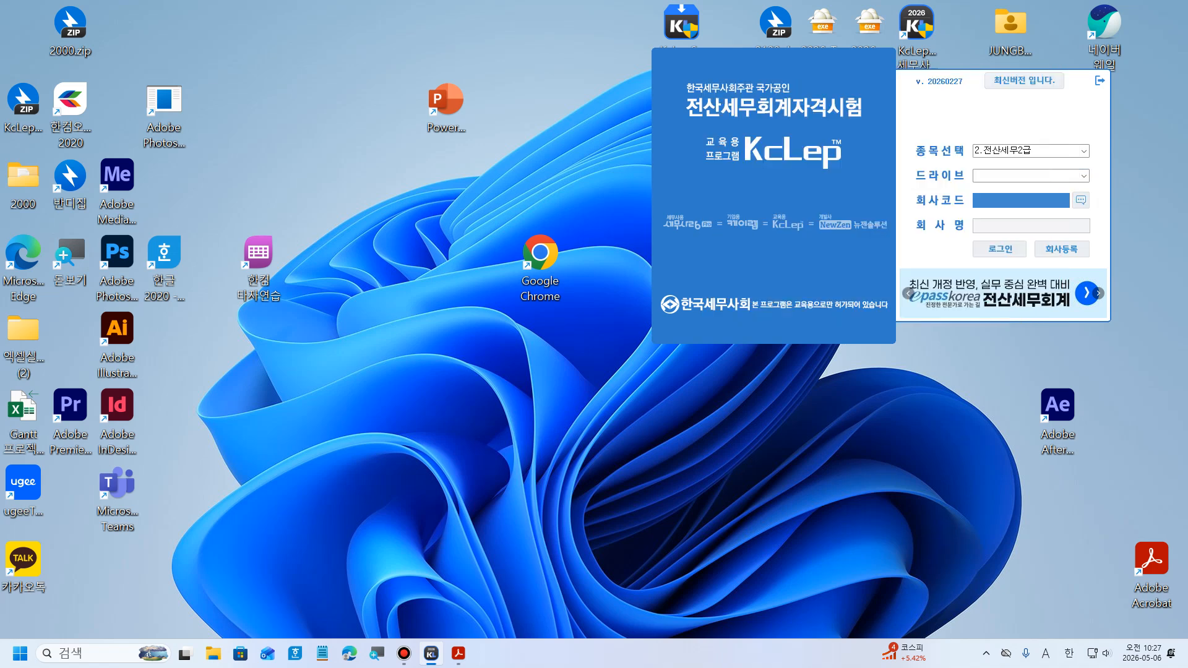
{"action": "type", "text": "2000"}
{"action": "key", "text": "Return"}
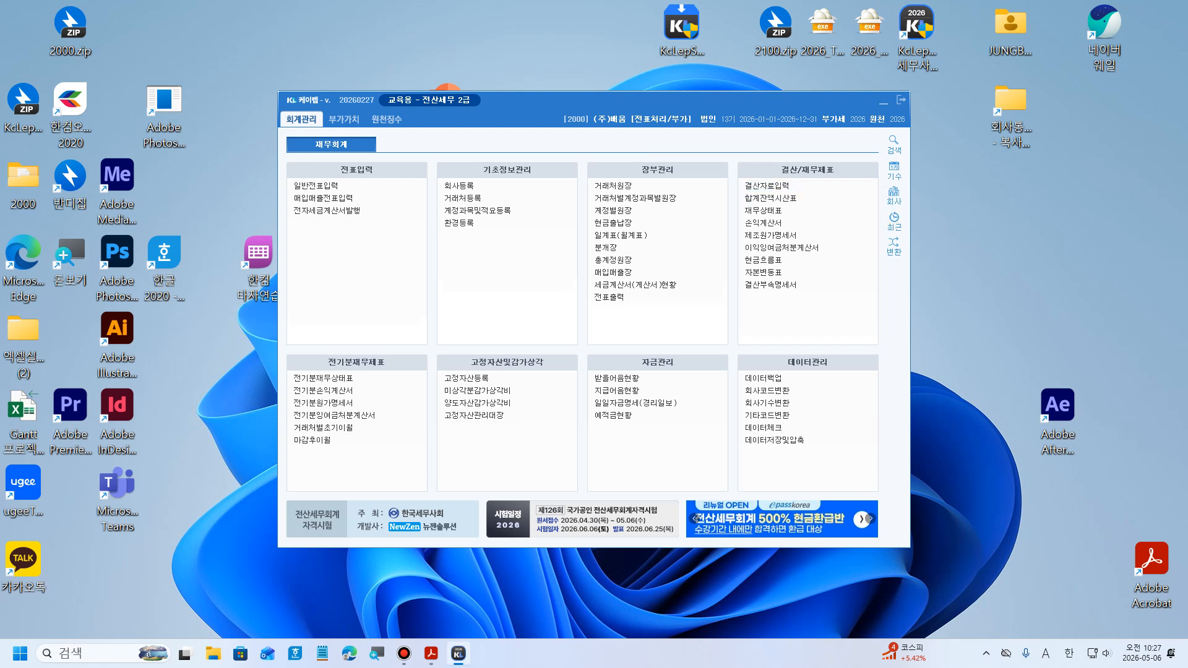
Open 매입매출전표입력 in KcLep and arrange its windows beside the textbook PDF
{"action": "left_click_drag", "start_coordinate": [705, 100], "coordinate": [974, 13]}
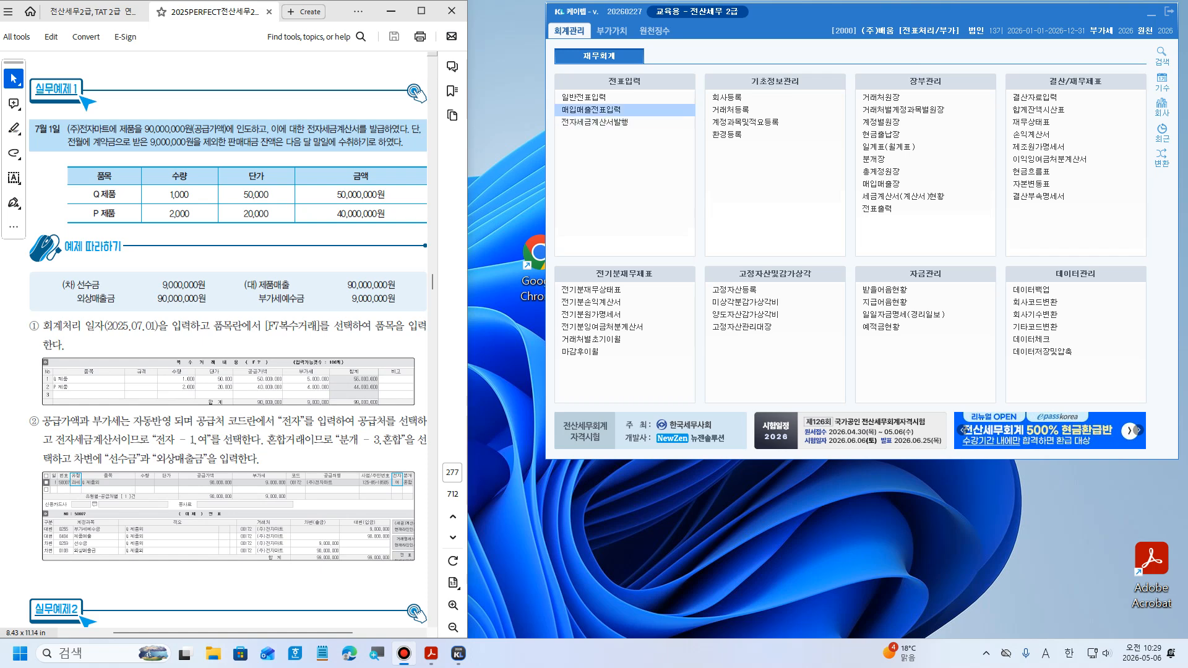
{"action": "left_click", "coordinate": [591, 110]}
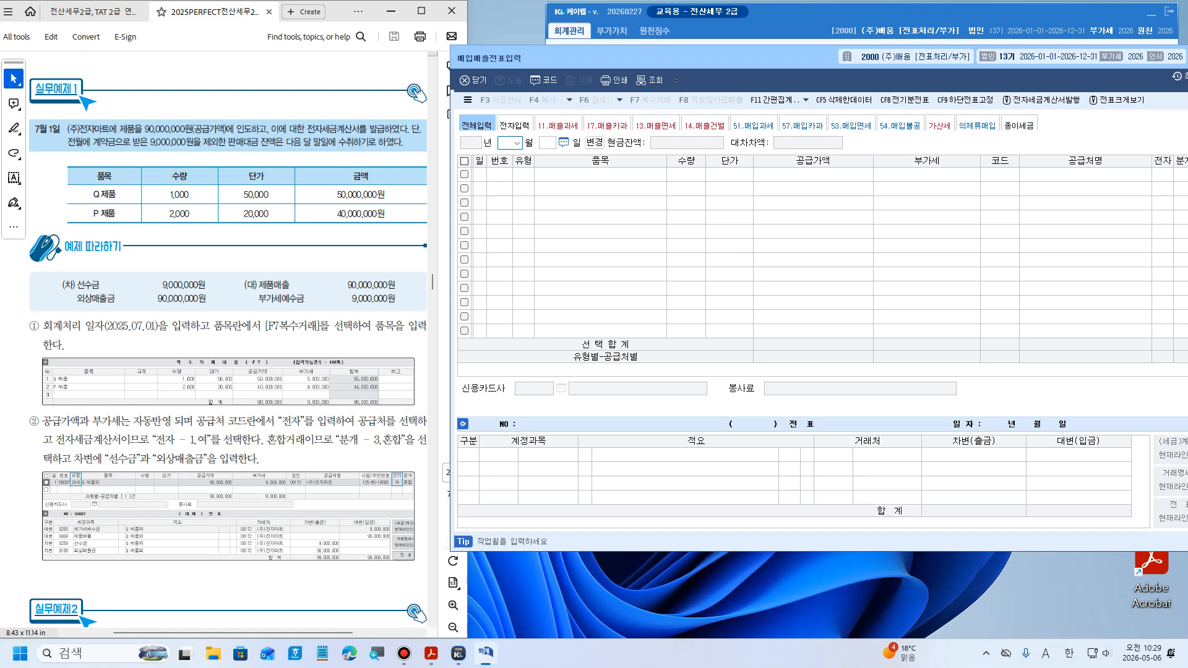
{"action": "mouse_move", "coordinate": [1187, 222]}
{"action": "left_mouse_down"}
{"action": "mouse_move", "coordinate": [1146, 220]}
{"action": "mouse_move", "coordinate": [1187, 211]}
{"action": "left_mouse_up"}
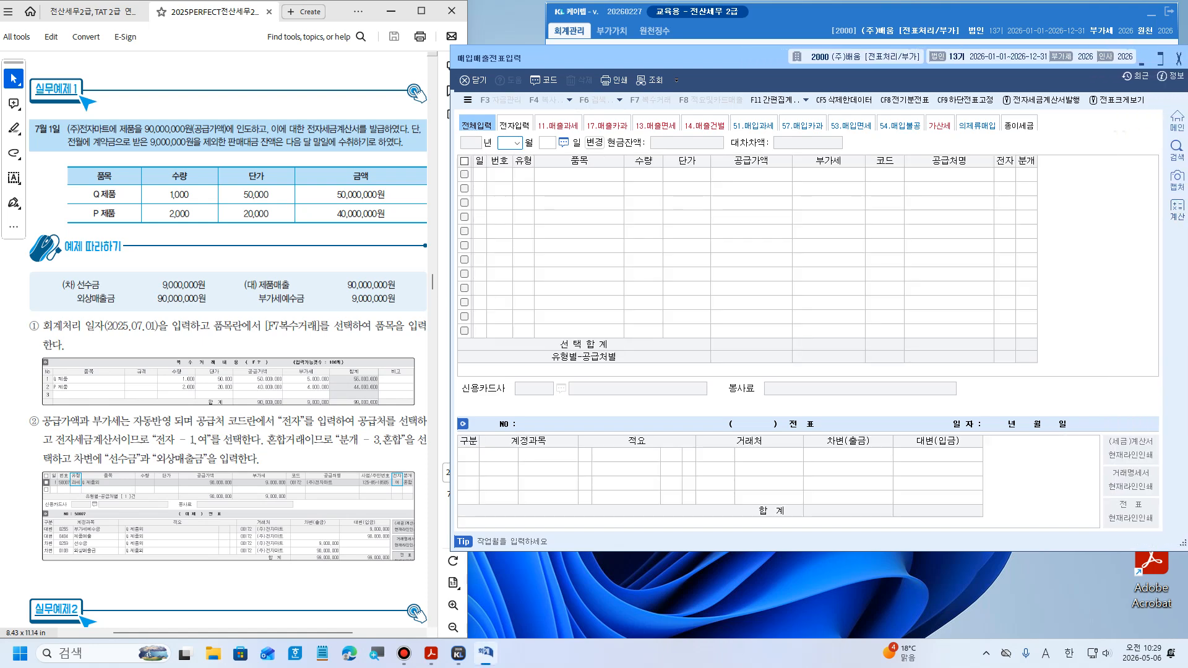
{"action": "left_click_drag", "start_coordinate": [648, 60], "coordinate": [662, 22]}
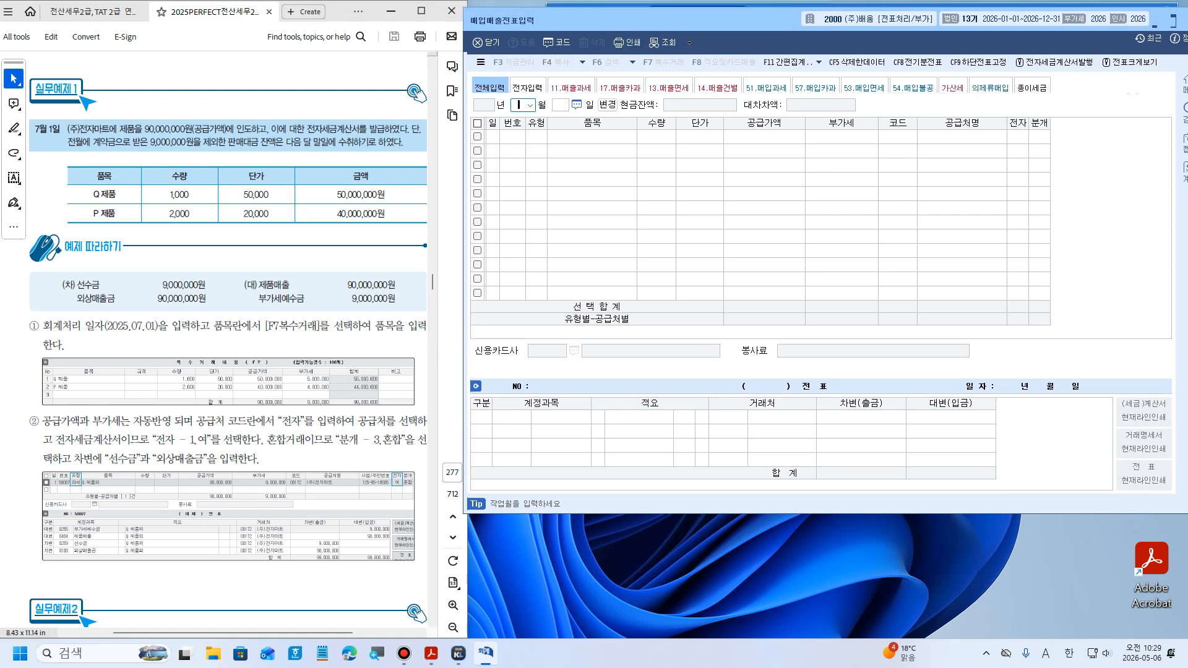
Set the voucher entry date to month 7, day 1, leaving the first row's 유형 empty
{"action": "type", "text": "7"}
{"action": "key", "text": "Return"}
{"action": "type", "text": "1"}
{"action": "key", "text": "Return"}
{"action": "type", "text": "2"}
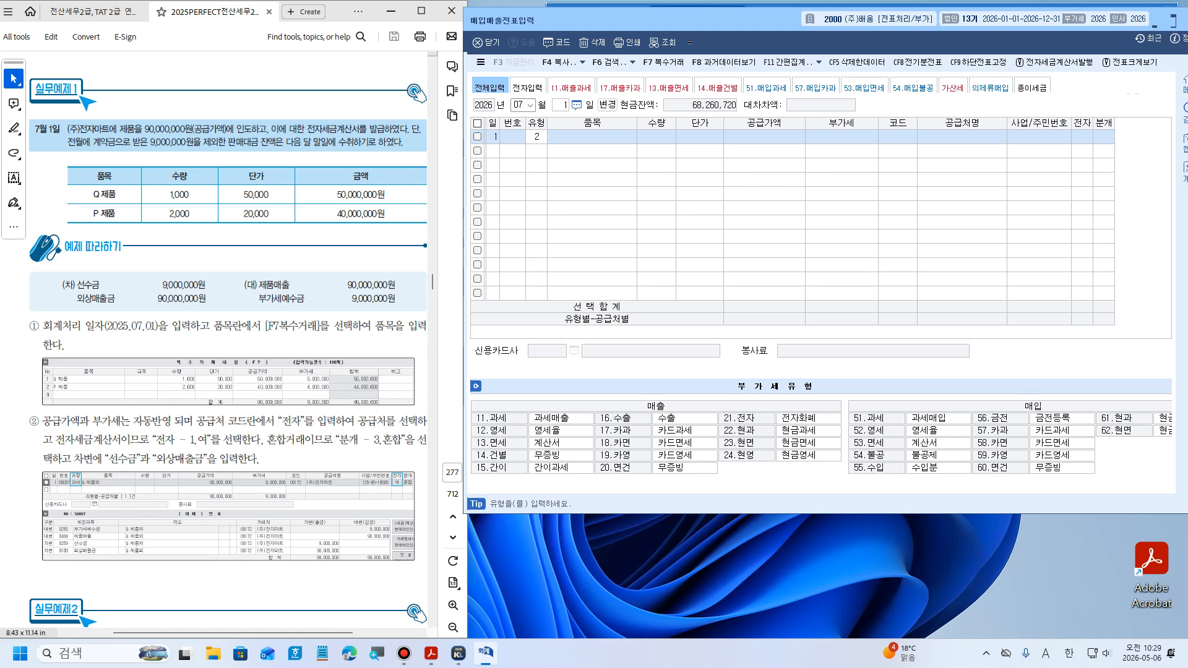
{"action": "key", "text": "BackSpace"}
In Adobe Acrobat, underline the delivery, tax-invoice and payment wording of 실무예제1 freehand and circle "전자세금계산서를 발급"
{"action": "left_click", "coordinate": [14, 153]}
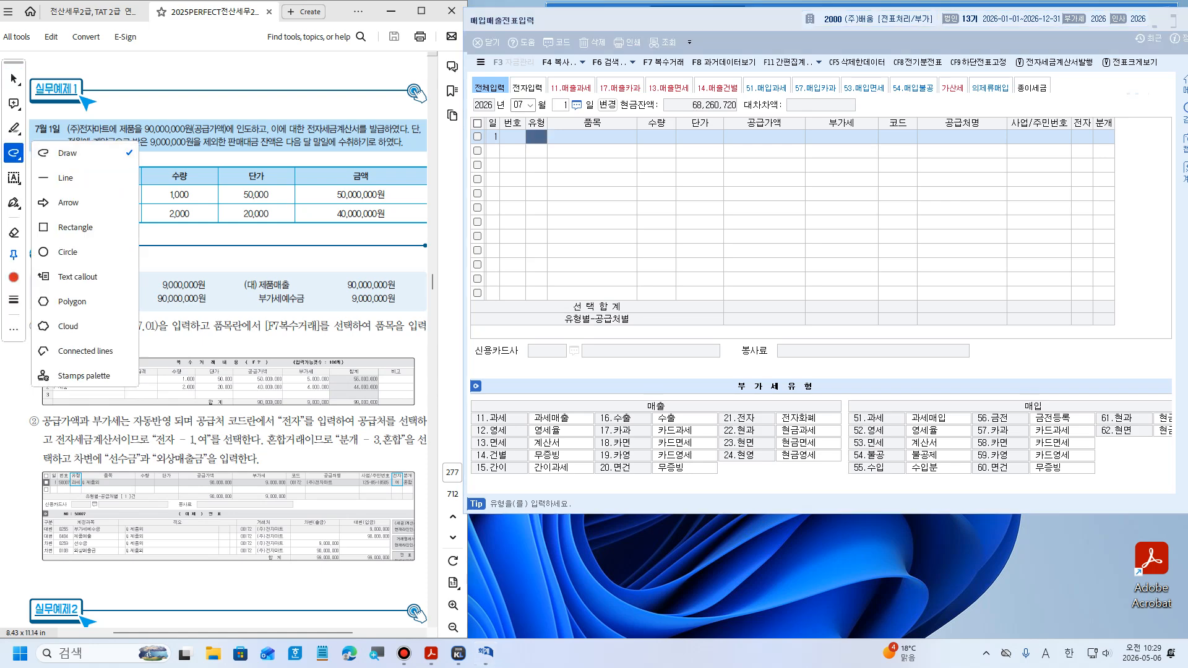
{"action": "left_click", "coordinate": [165, 132]}
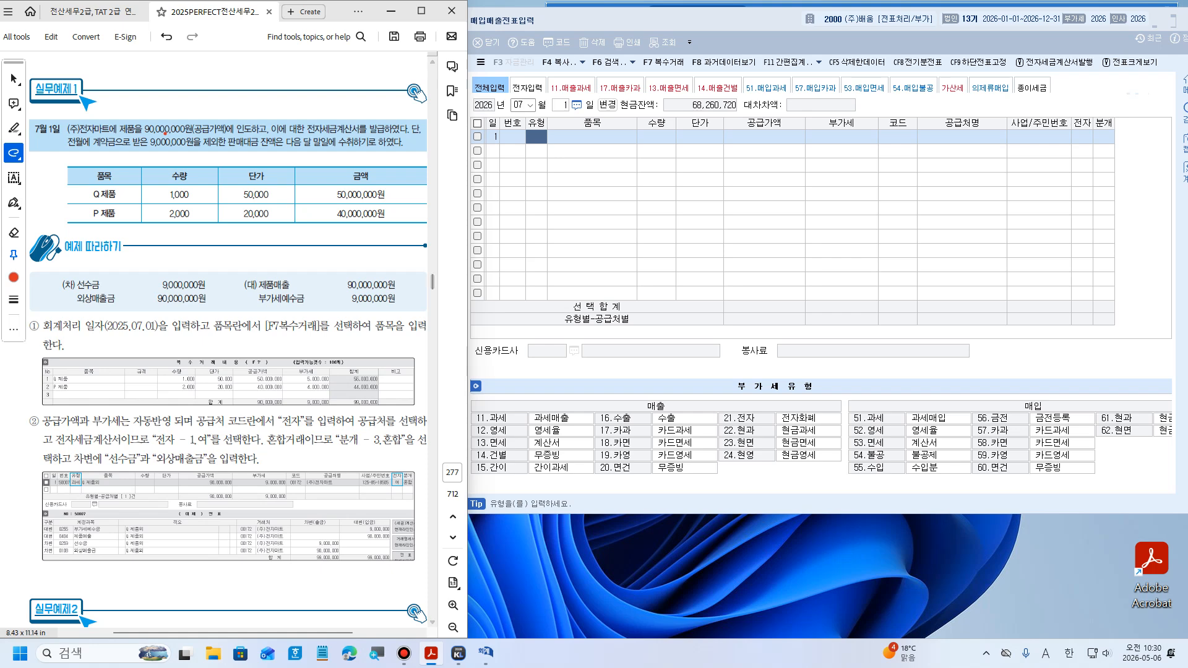
{"action": "left_click_drag", "start_coordinate": [317, 130], "coordinate": [407, 137]}
{"action": "left_click_drag", "start_coordinate": [220, 133], "coordinate": [268, 136]}
{"action": "left_click_drag", "start_coordinate": [72, 152], "coordinate": [336, 157]}
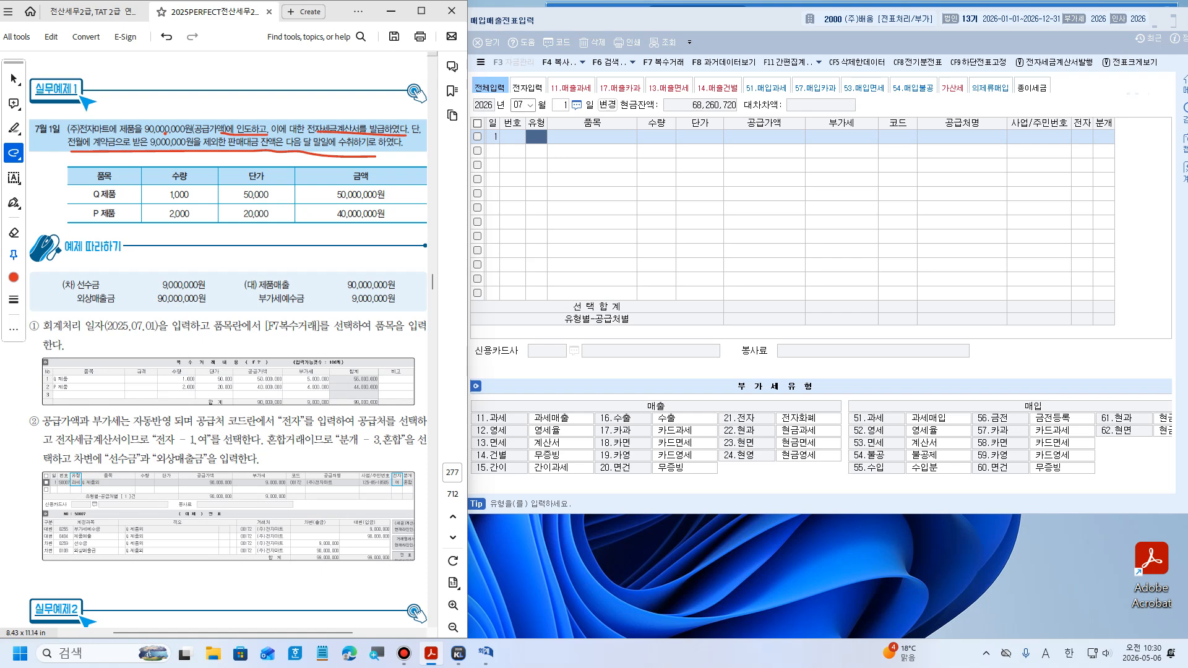
{"action": "mouse_move", "coordinate": [306, 124]}
{"action": "left_mouse_down"}
{"action": "mouse_move", "coordinate": [334, 112]}
{"action": "mouse_move", "coordinate": [393, 122]}
{"action": "left_mouse_up"}
Back in KcLep, set the July 1 voucher row's 유형 to 11 과세 (과세매출)
{"action": "key", "text": "alt+Tab"}
{"action": "type", "text": "11"}
{"action": "key", "text": "Return"}
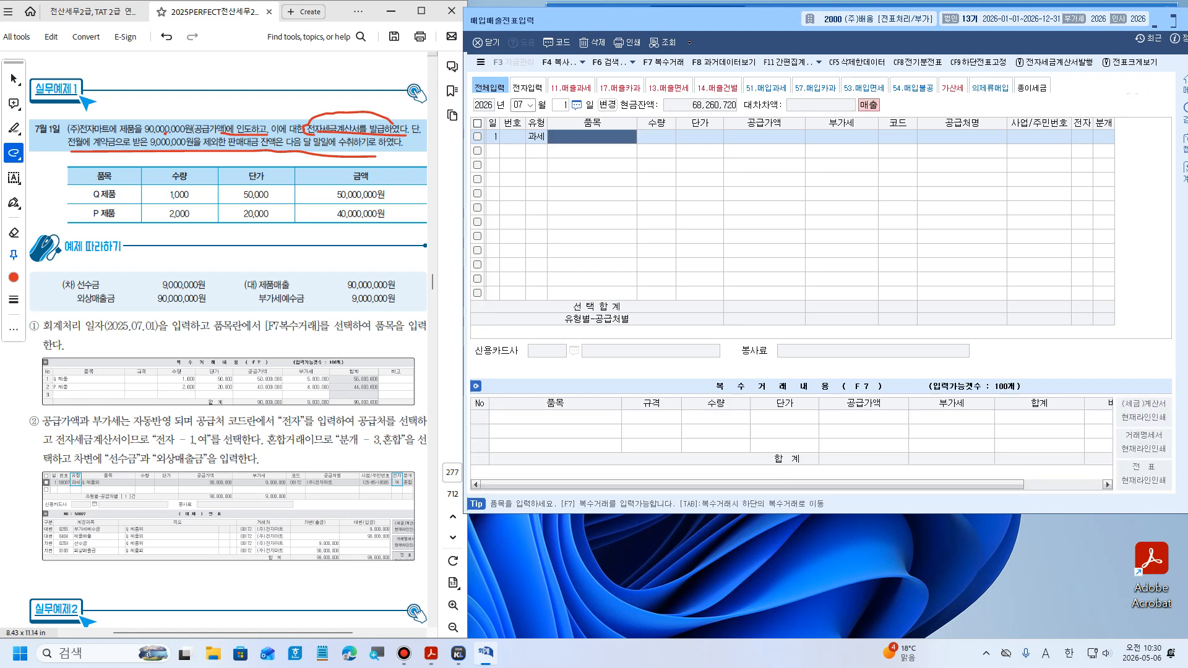
In Adobe Acrobat, underline "Q 제품" and "P 제품" freehand in the item table of 실무예제1
{"action": "key", "text": "alt+Tab"}
{"action": "left_click_drag", "start_coordinate": [86, 203], "coordinate": [128, 219]}
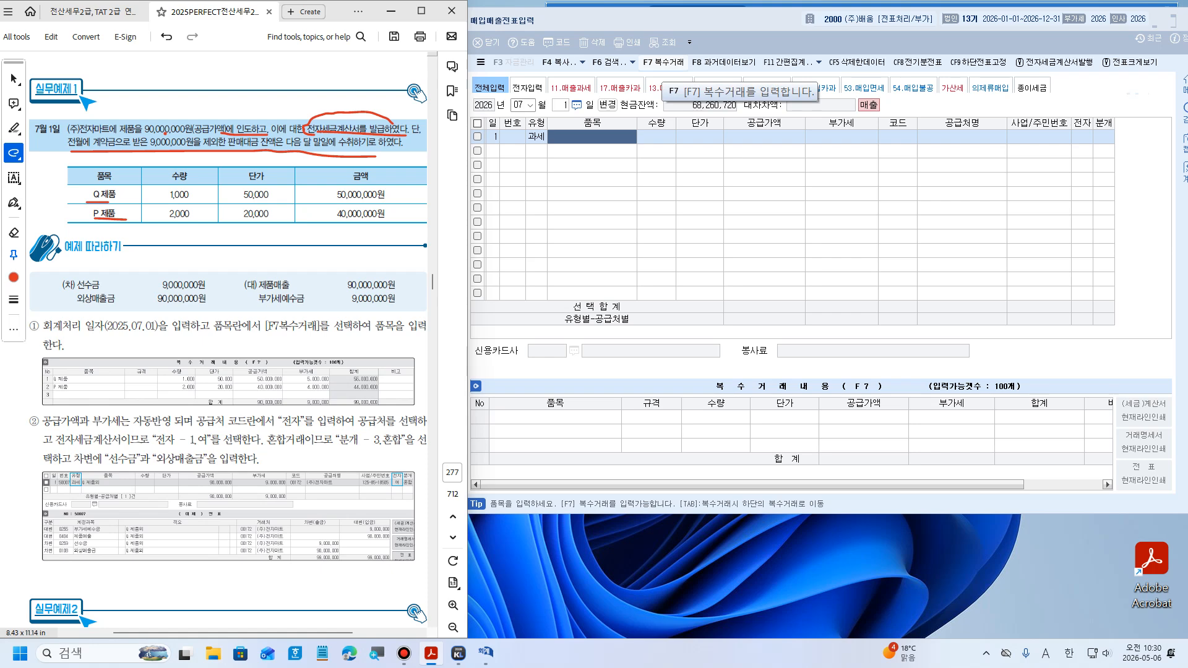
Start 복수거래 entry in KcLep and enter Q제품 as the first item, leaving its 규격 blank
{"action": "left_click", "coordinate": [664, 62]}
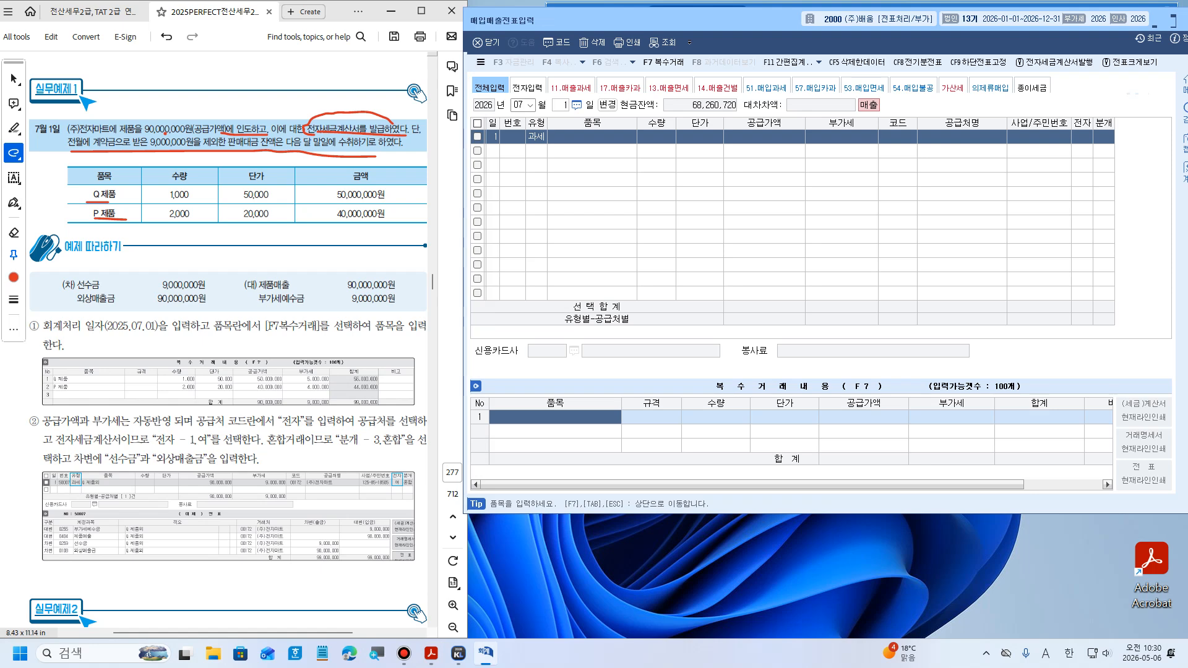
{"action": "key", "text": "Hangul"}
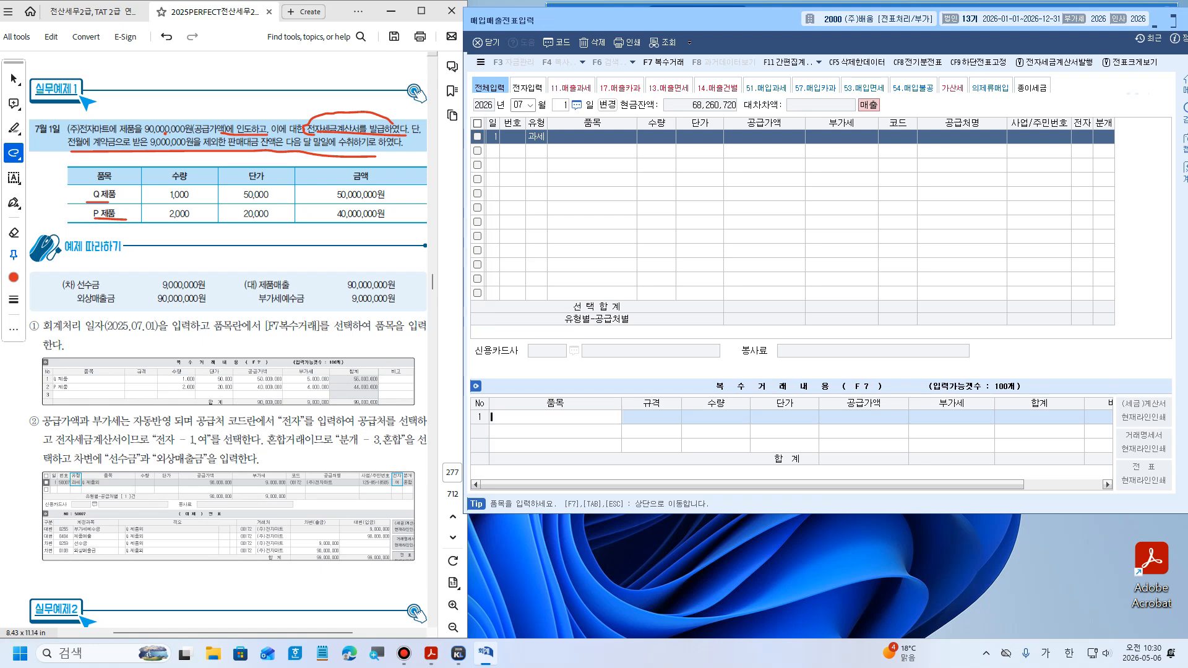
{"action": "type", "text": "ㅃ"}
{"action": "key", "text": "BackSpace"}
{"action": "key", "text": "Hangul"}
{"action": "type", "text": "Q"}
{"action": "key", "text": "Hangul"}
{"action": "type", "text": "제품"}
{"action": "key", "text": "Return"}
{"action": "key", "text": "Return"}
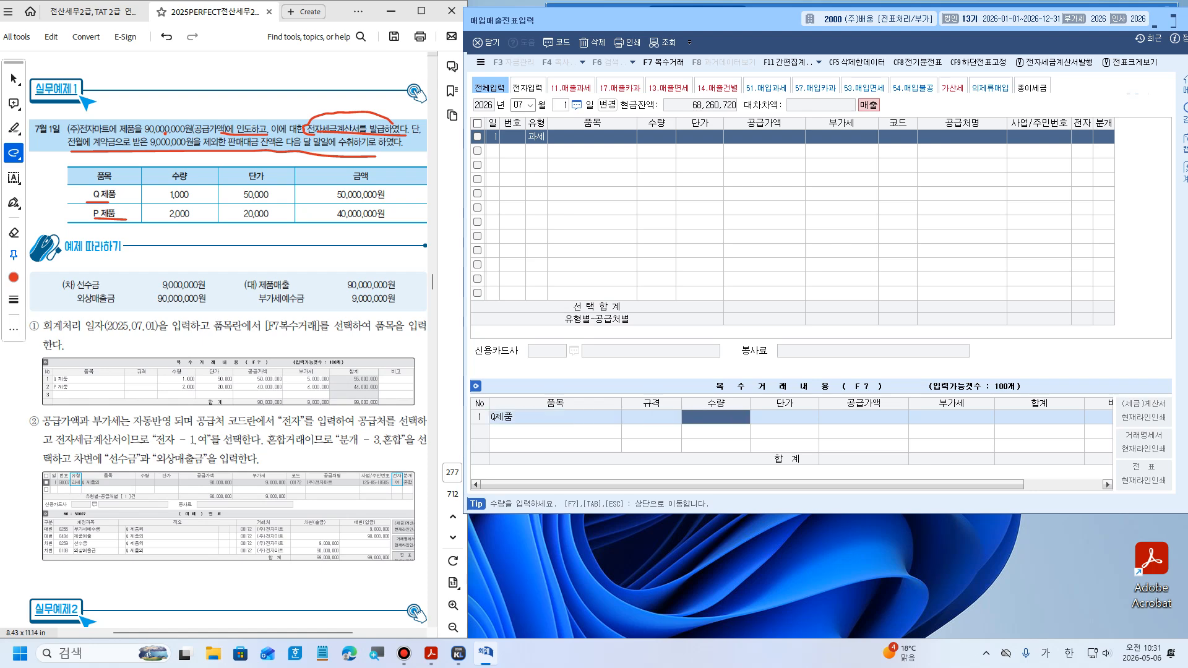
Set Q제품's 수량 to 100 and 단가 to 50,000, accept the calculated amounts and leave 비고 blank
{"action": "type", "text": "100"}
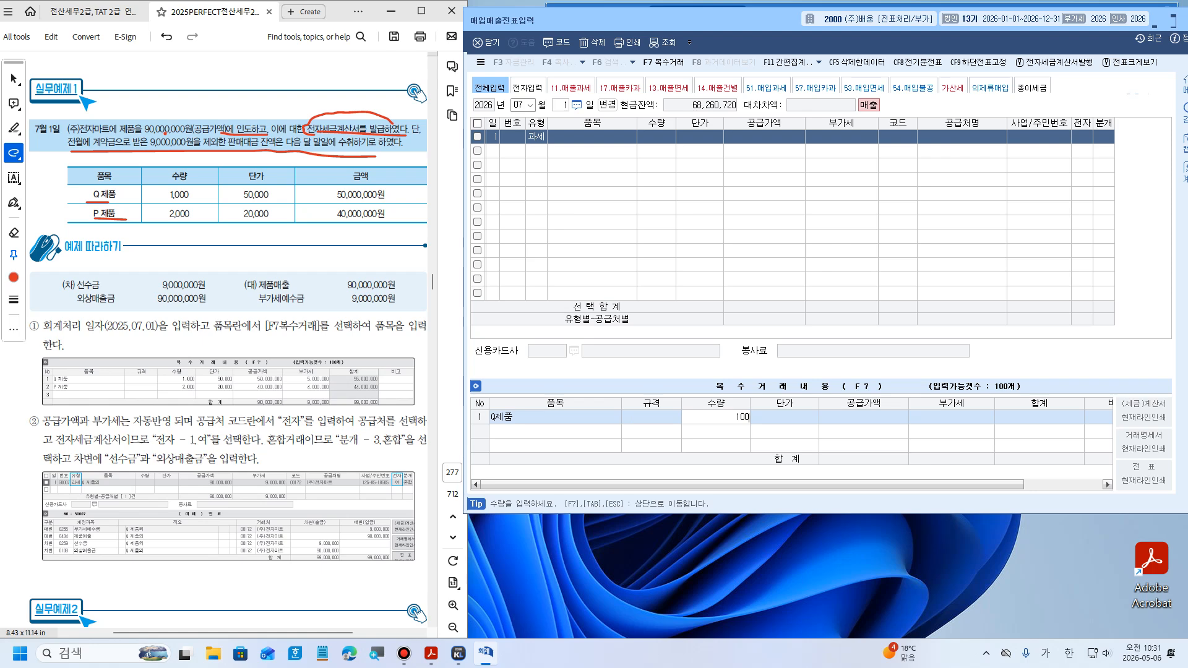
{"action": "key", "text": "Return"}
{"action": "type", "text": "500000"}
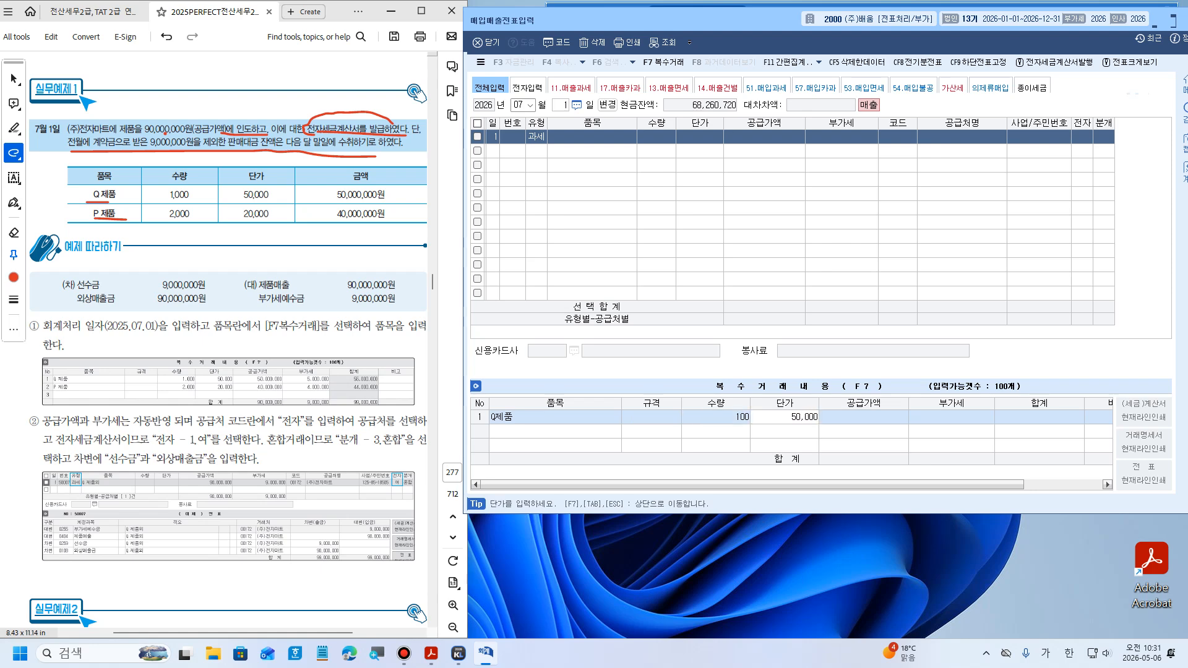
{"action": "key", "text": "Return"}
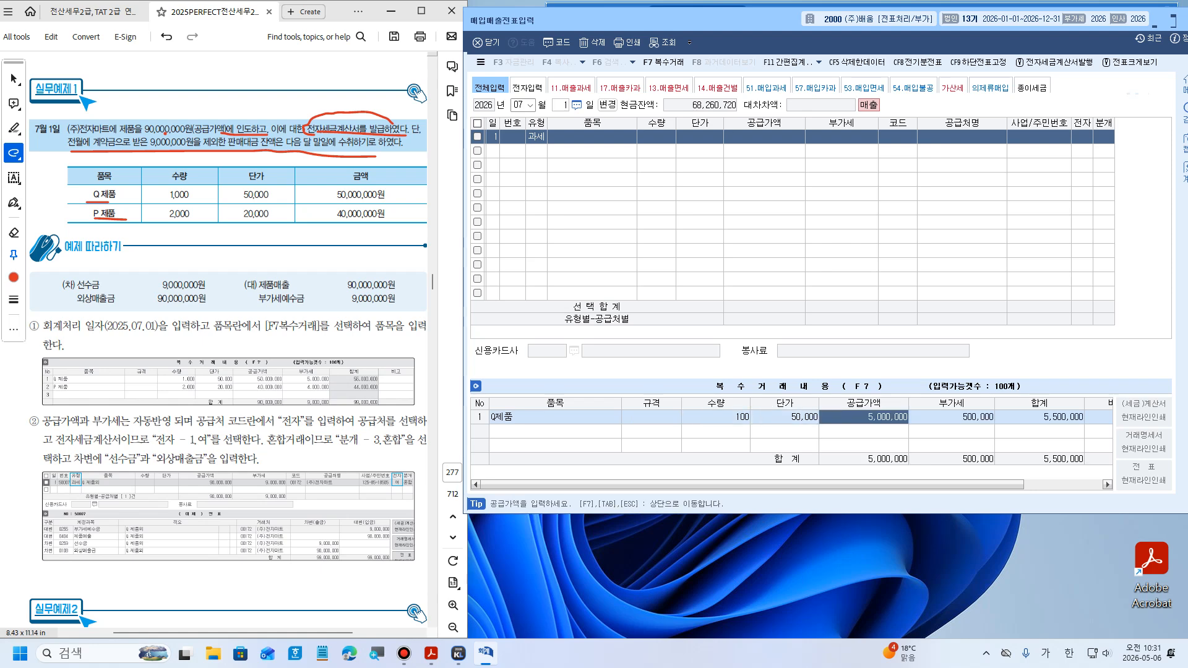
{"action": "key", "text": "Return"}
{"action": "key", "text": "Return"}
{"action": "key", "text": "Return"}
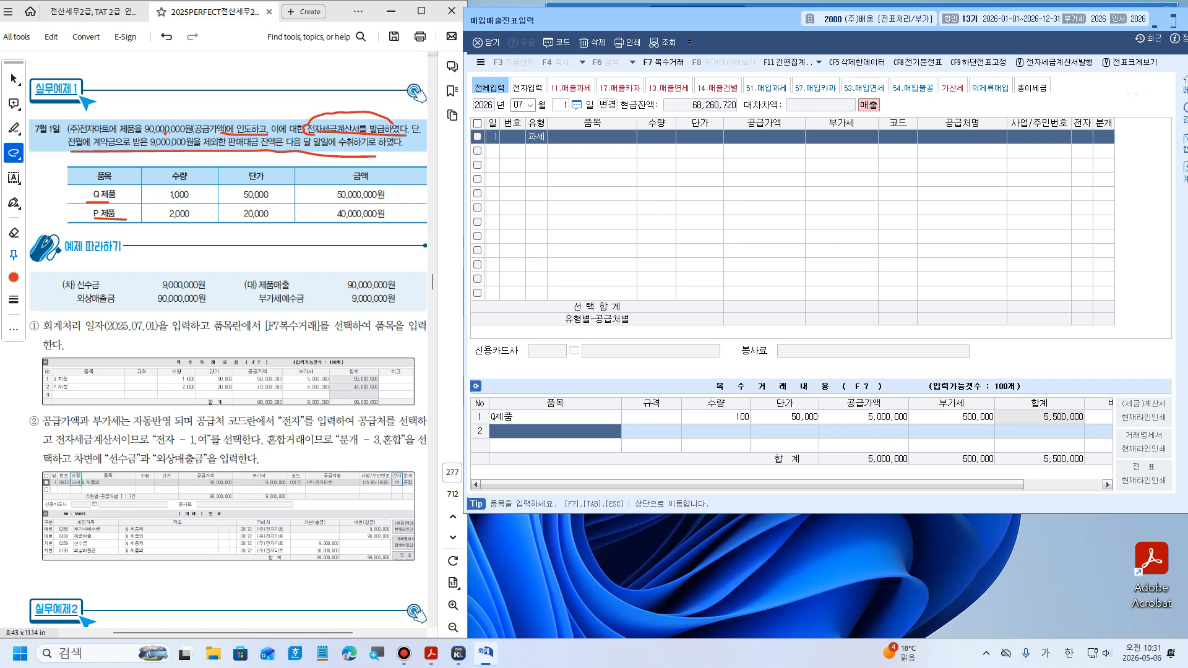
Enter P제품 as the second 복수거래 item, leaving its 규격 blank
{"action": "type", "text": "ㅔ"}
{"action": "key", "text": "BackSpace"}
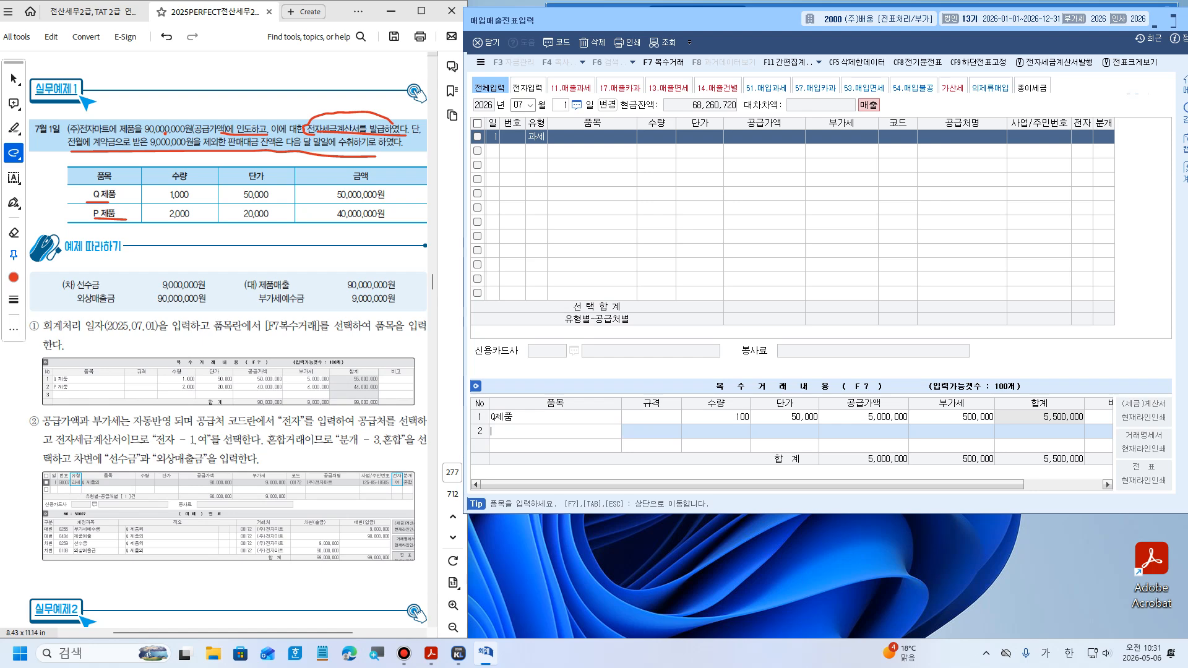
{"action": "key", "text": "Hangul"}
{"action": "type", "text": "P"}
{"action": "key", "text": "Hangul"}
{"action": "type", "text": "제품"}
{"action": "key", "text": "Return"}
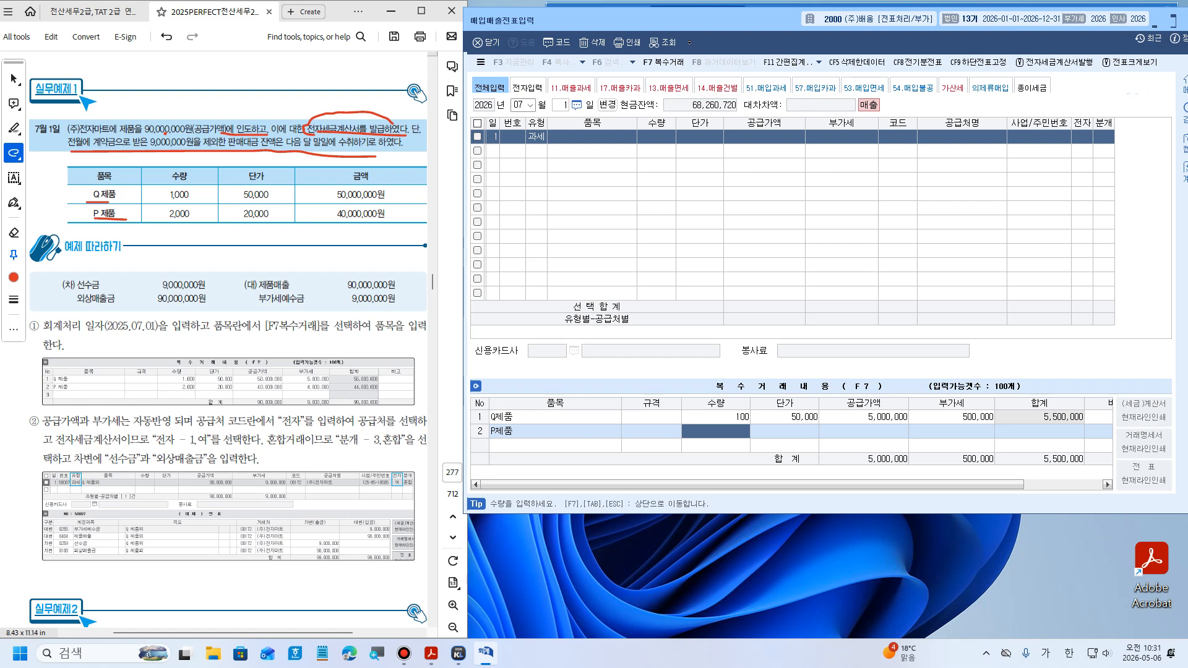
Correct Q제품's 수량 to 1,000 in the 복수거래 list
{"action": "left_click", "coordinate": [716, 417]}
{"action": "type", "text": "1000"}
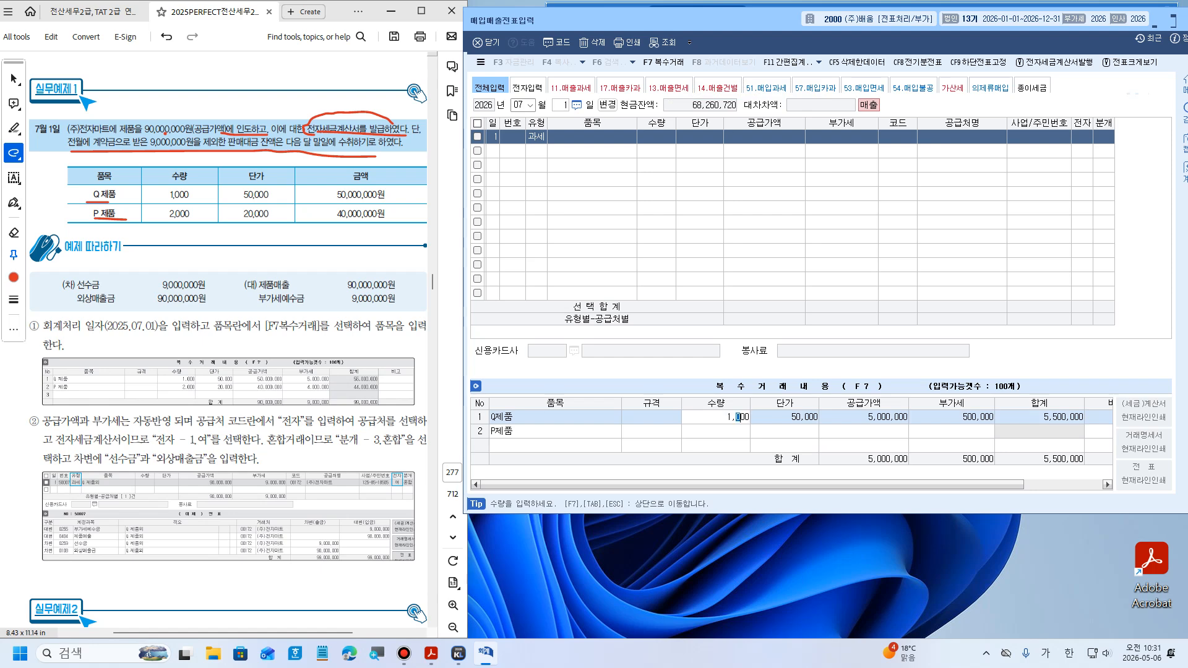
{"action": "left_click", "coordinate": [737, 432]}
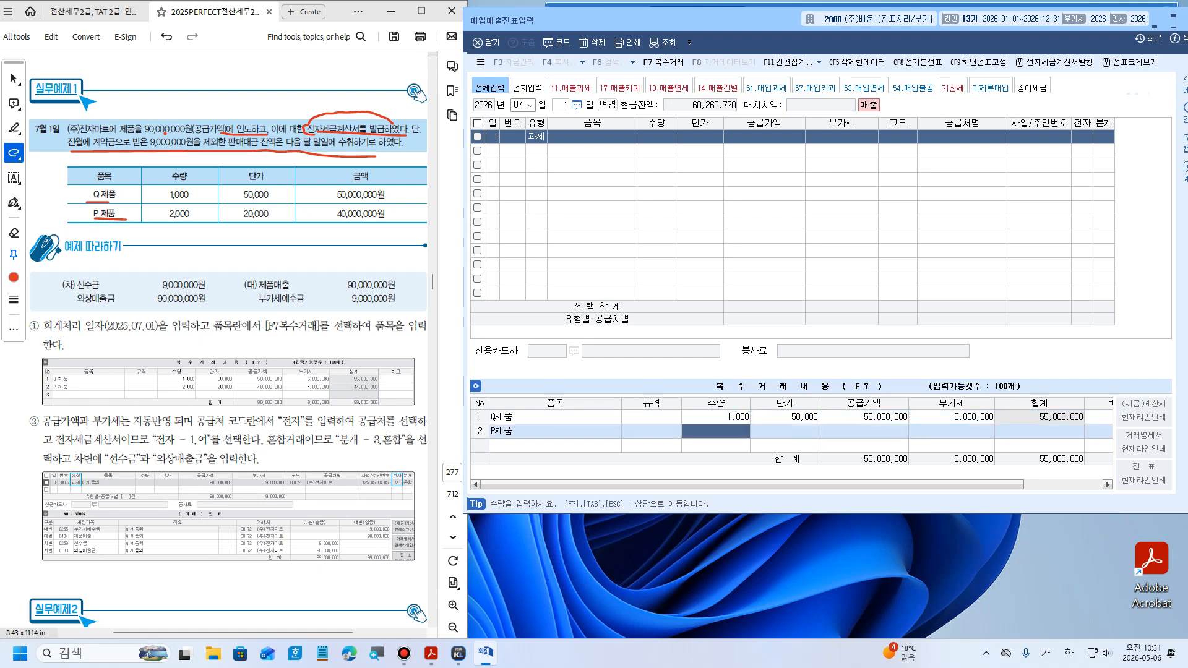
Set P제품's 수량 to 2,000 and 단가 to 20,000, accept the calculated amounts and leave 비고 blank
{"action": "type", "text": "2000"}
{"action": "key", "text": "Return"}
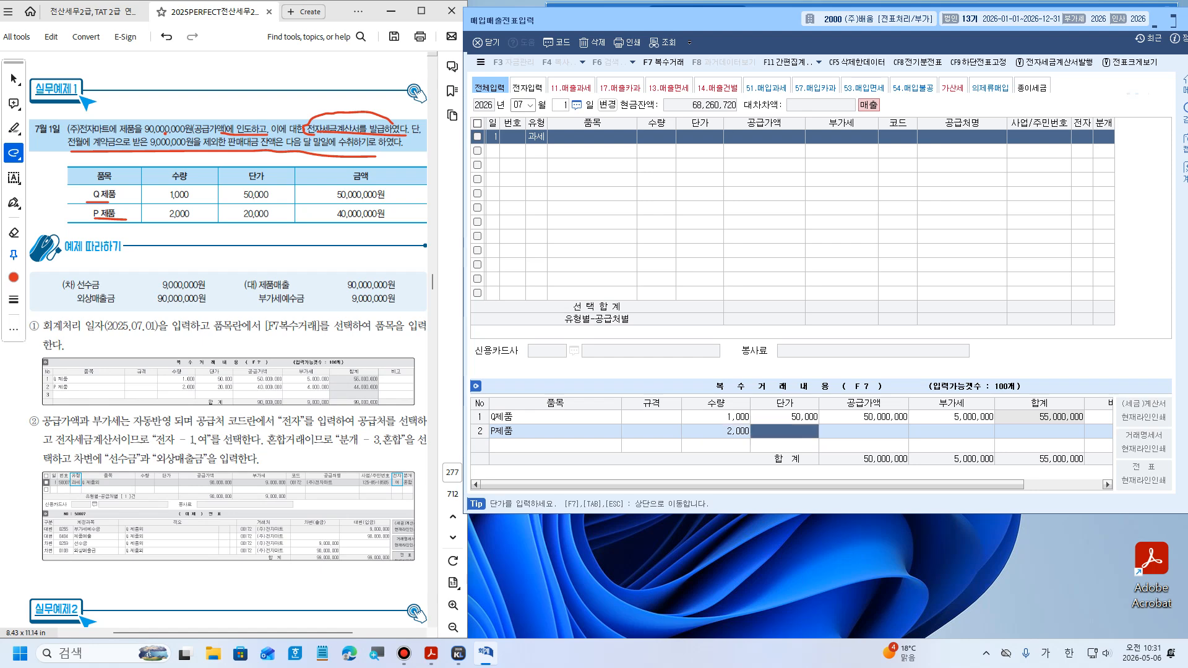
{"action": "type", "text": "20000"}
{"action": "key", "text": "Return"}
{"action": "key", "text": "Return"}
{"action": "key", "text": "Return"}
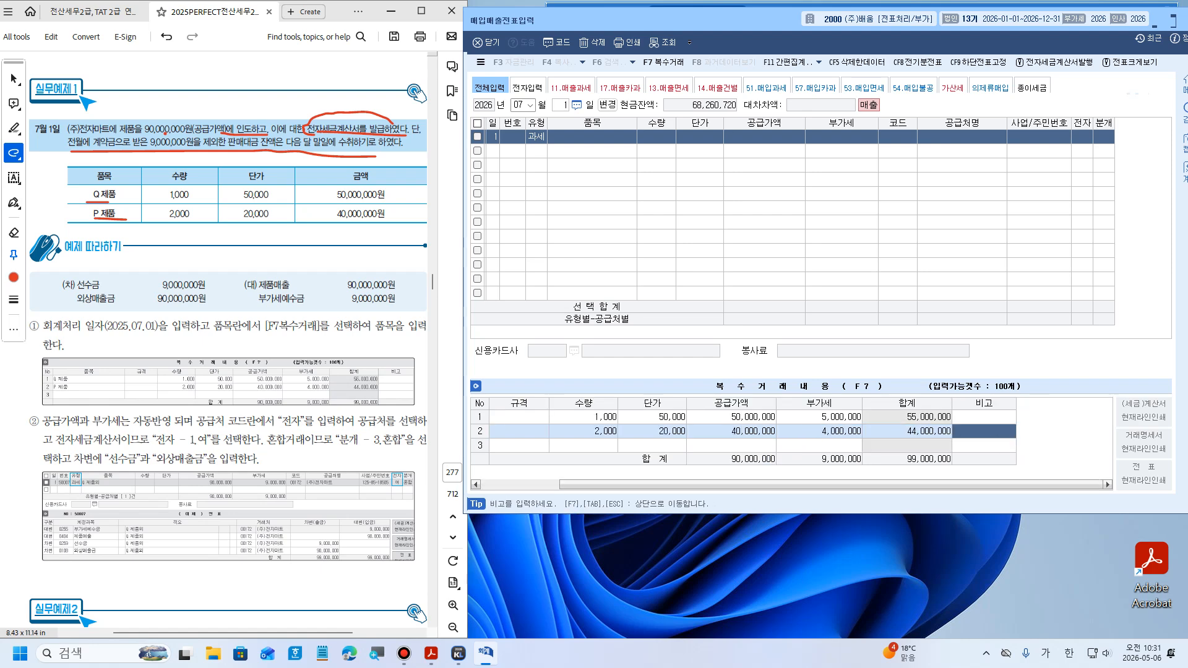
{"action": "key", "text": "Return"}
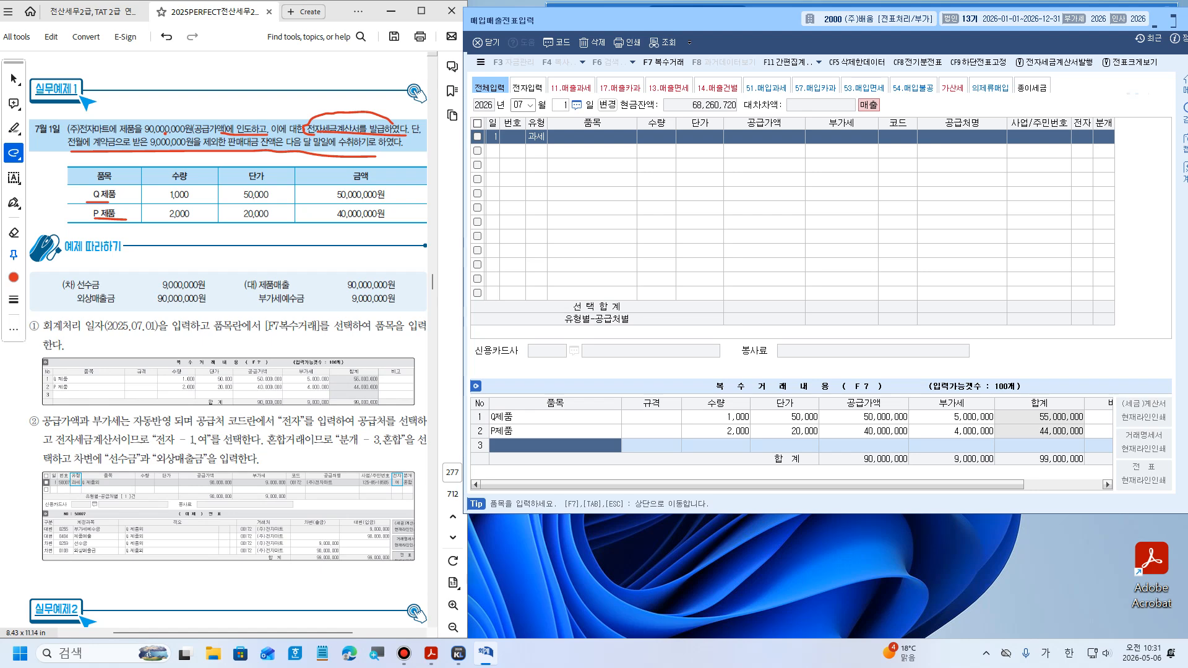
In Adobe Acrobat, underline the quantities 1,000 and 2,000 freehand in 실무예제1, and check them against both 수량 values in KcLep
{"action": "mouse_move", "coordinate": [165, 202]}
{"action": "left_mouse_down"}
{"action": "mouse_move", "coordinate": [203, 202]}
{"action": "mouse_move", "coordinate": [209, 224]}
{"action": "left_mouse_up"}
{"action": "left_click", "coordinate": [715, 417]}
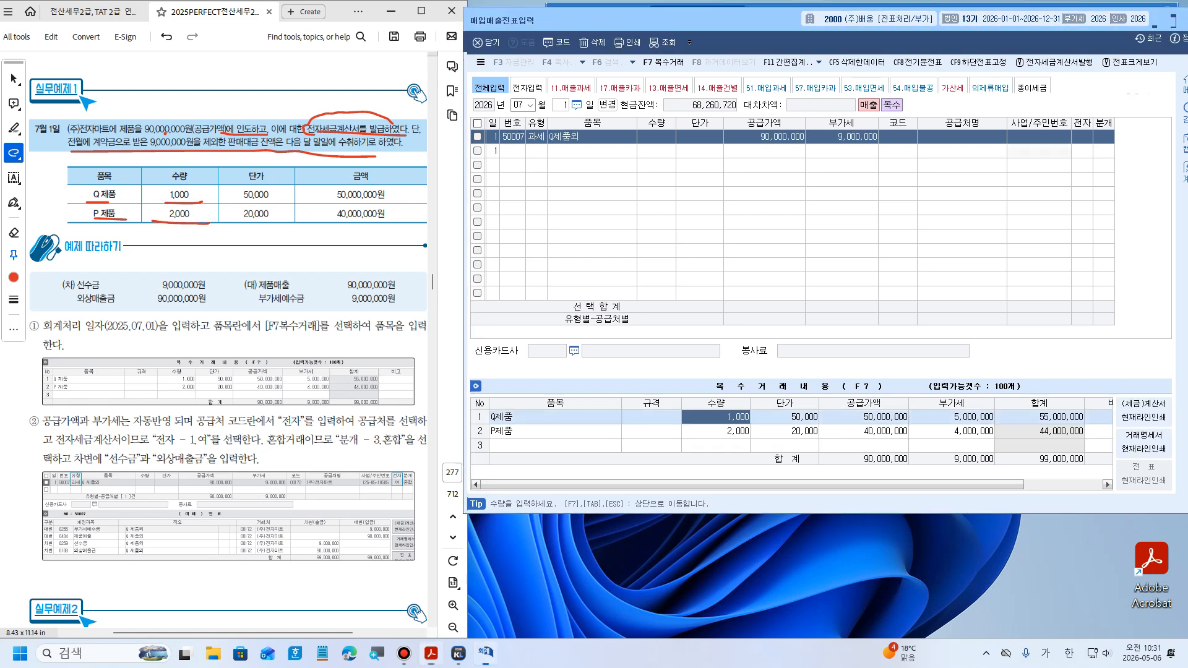
{"action": "left_click", "coordinate": [716, 432]}
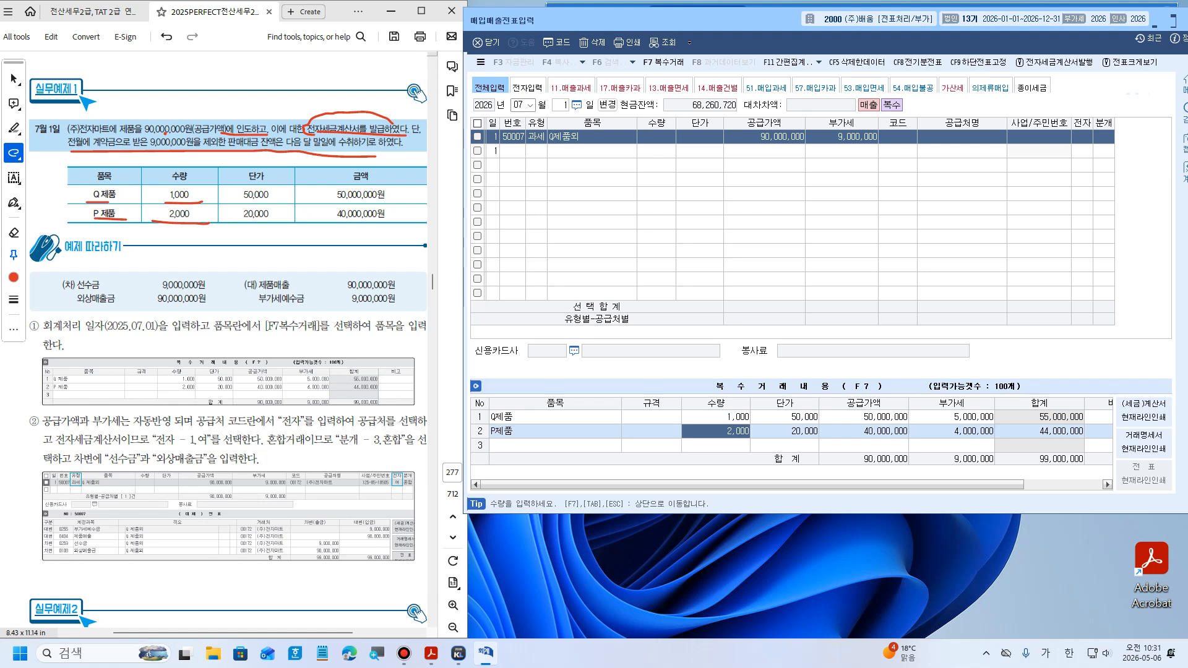
Finish the 복수거래 entry, keep the calculated 공급가액 and 부가세, and go to the voucher's 공급처 코드 field
{"action": "key", "text": "Escape"}
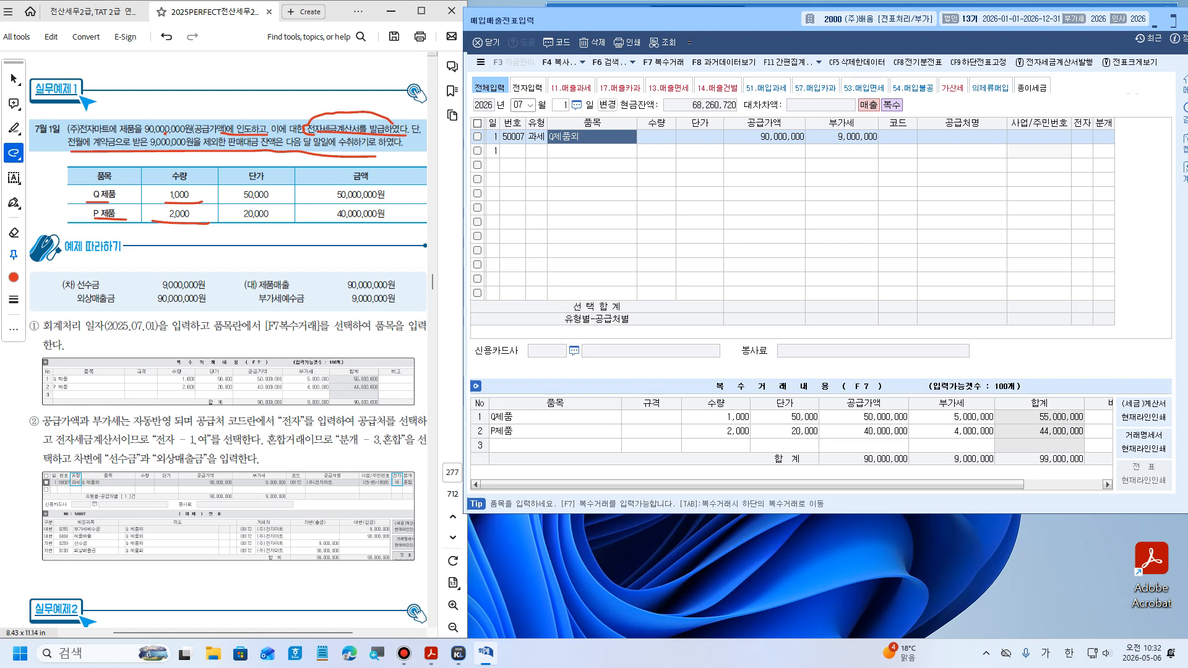
{"action": "key", "text": "Return"}
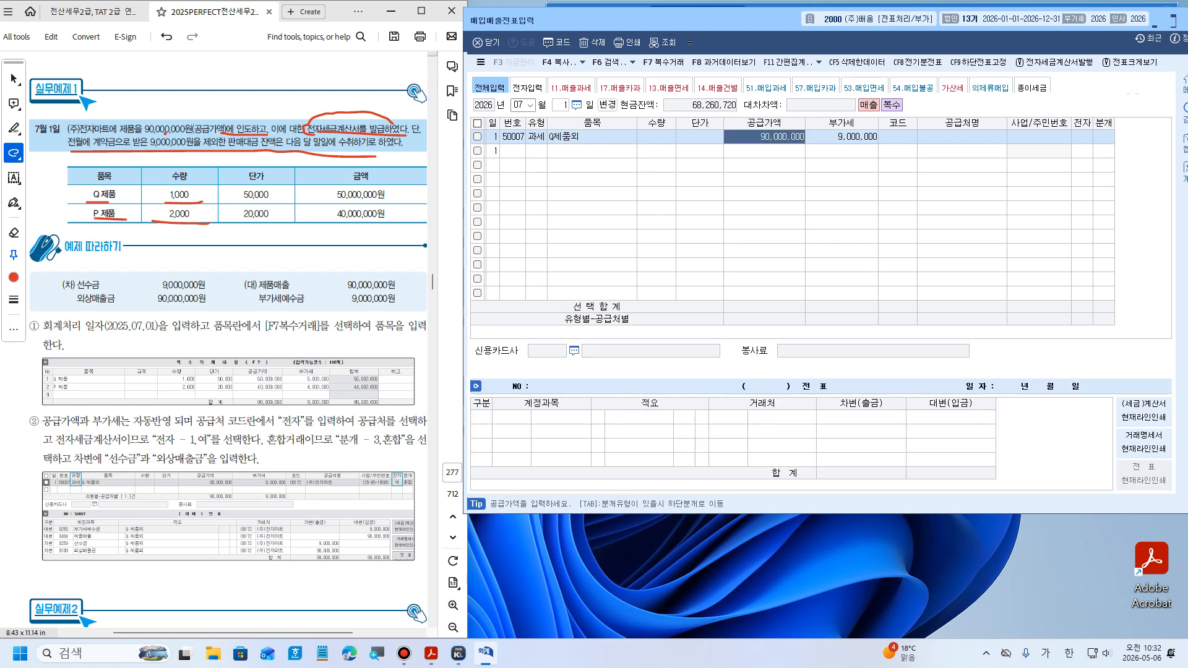
{"action": "key", "text": "Return"}
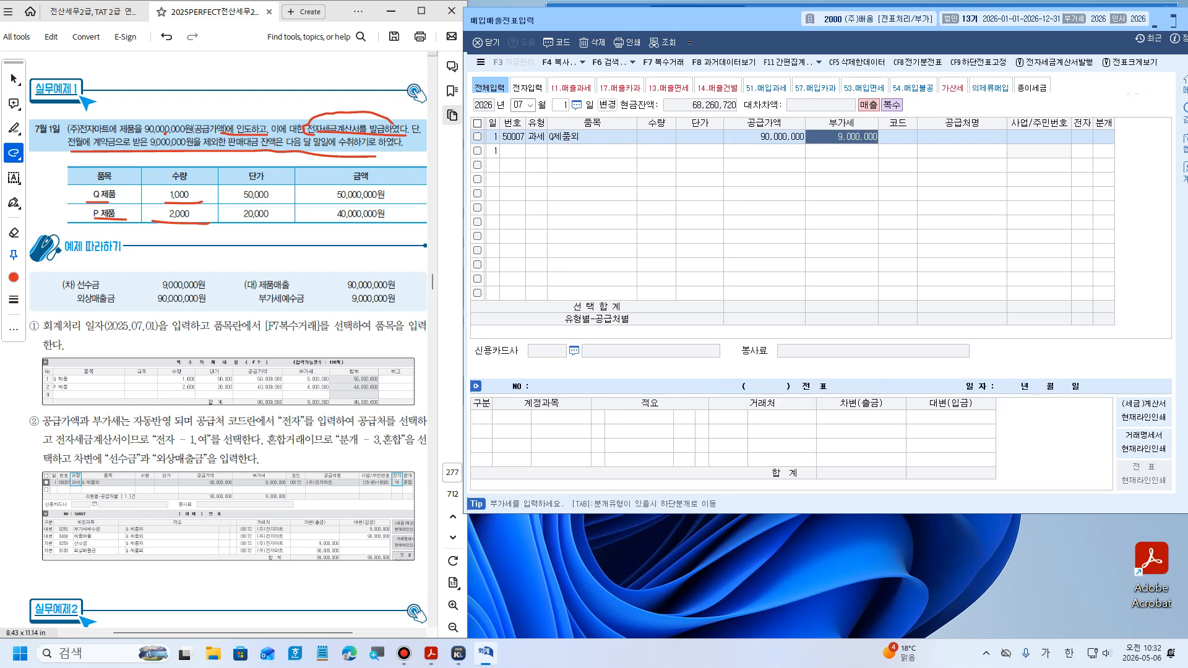
{"action": "left_click", "coordinate": [592, 137]}
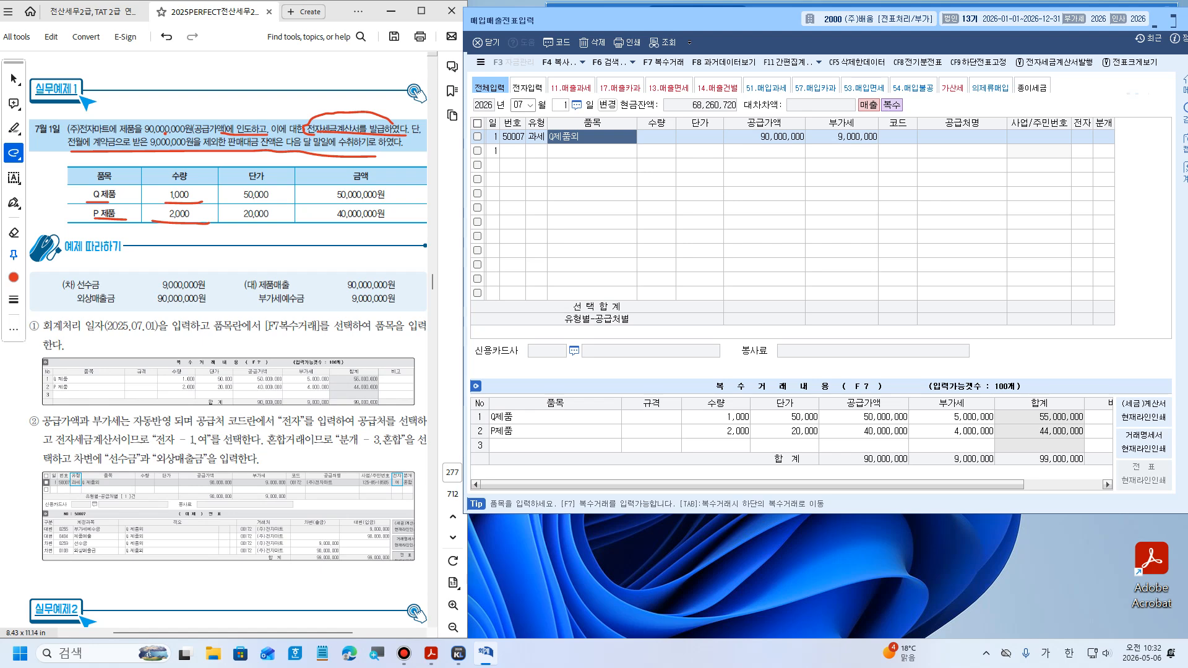
{"action": "left_click", "coordinate": [898, 137]}
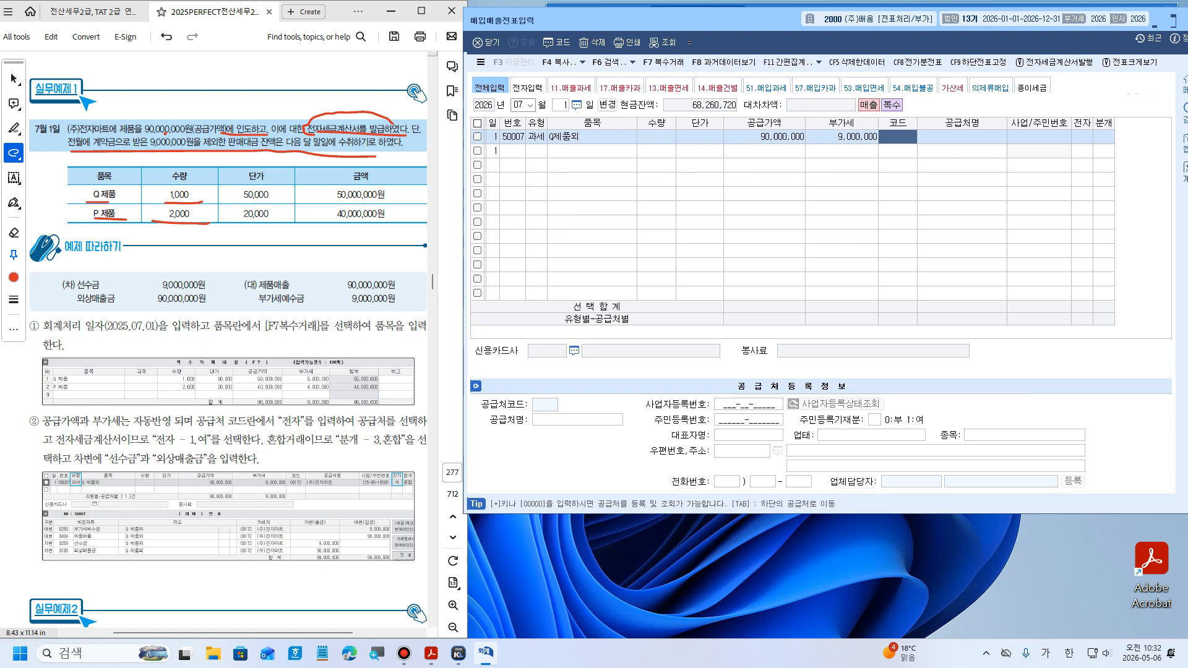
Fit the 매입매출전표입력 window beside the PDF, and underline "(주)전자마트" freehand in 실무예제1 in Adobe Acrobat
{"action": "left_click_drag", "start_coordinate": [1187, 172], "coordinate": [1149, 173]}
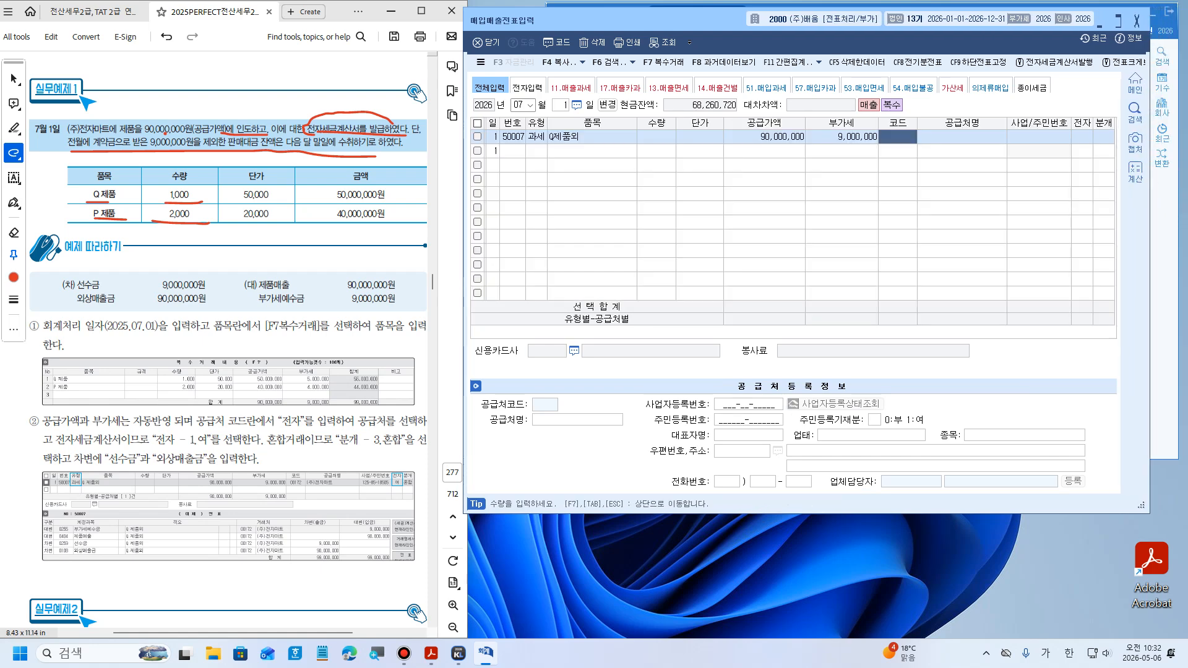
{"action": "left_click_drag", "start_coordinate": [685, 18], "coordinate": [725, 13]}
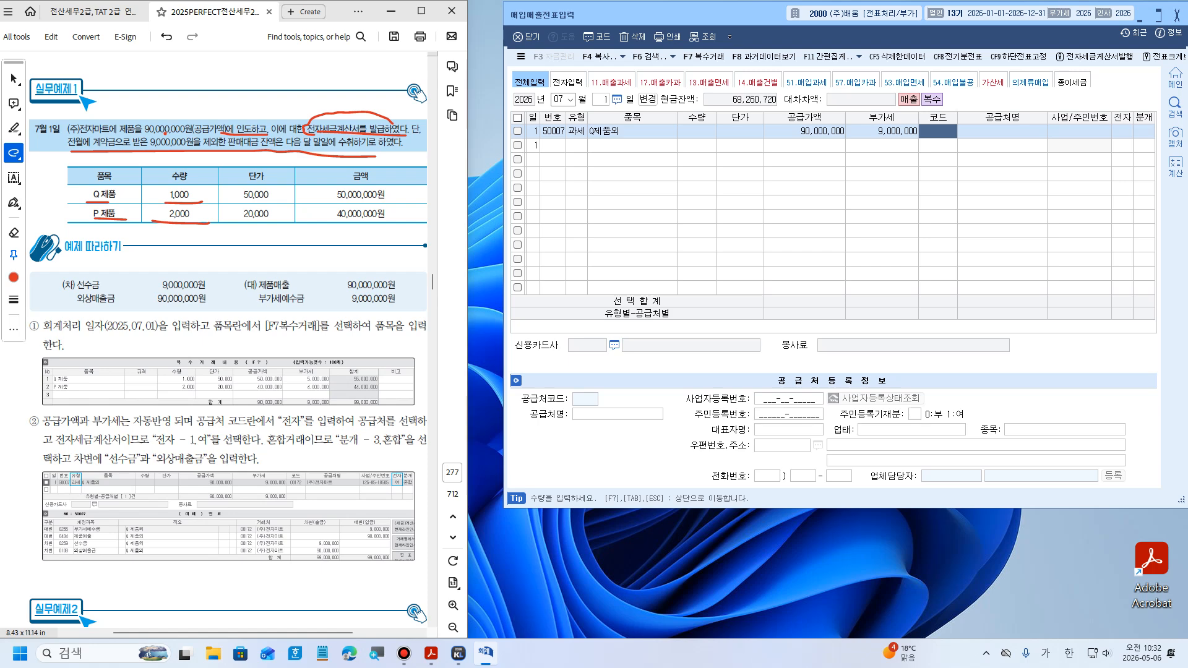
{"action": "left_click_drag", "start_coordinate": [69, 133], "coordinate": [107, 134]}
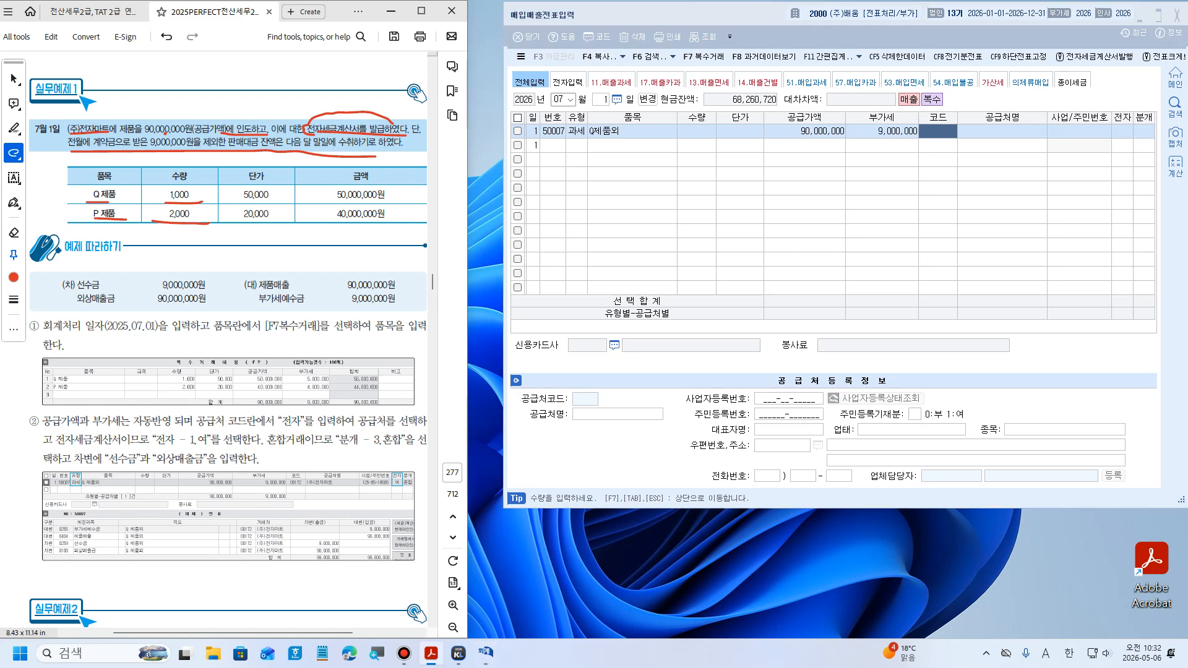
Back in KcLep, search the 거래처 list for "전자" and set the voucher's 공급처 to 00172 (주)전자마트
{"action": "left_click", "coordinate": [938, 131]}
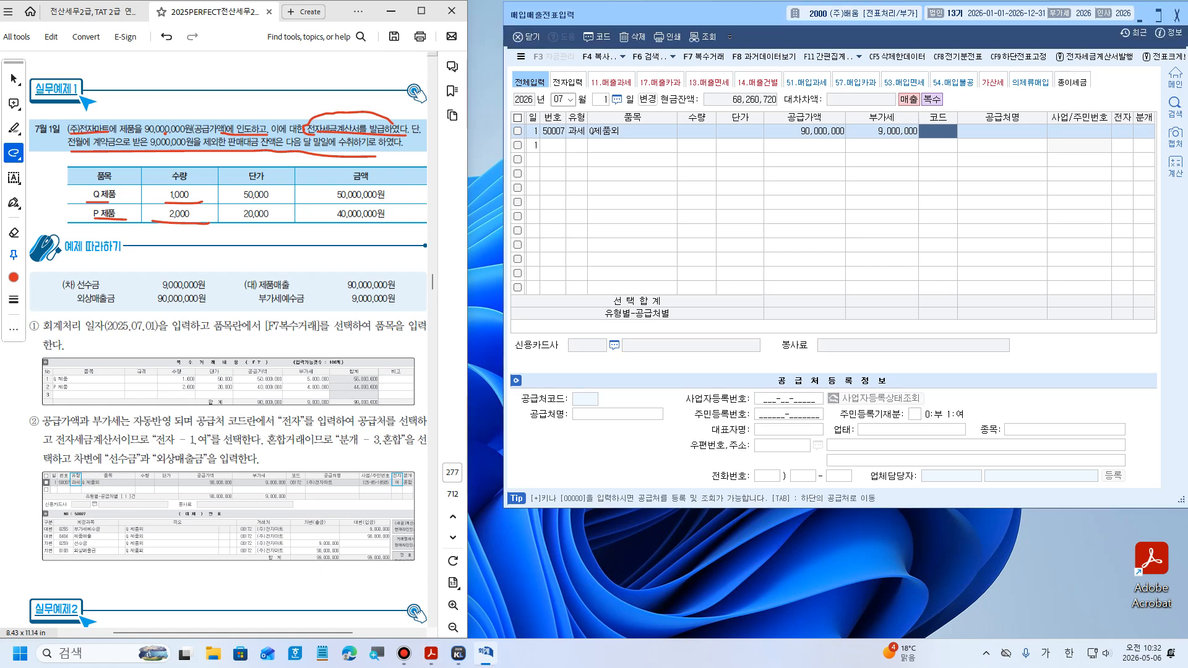
{"action": "type", "text": "전자"}
{"action": "key", "text": "Return"}
{"action": "key", "text": "Down"}
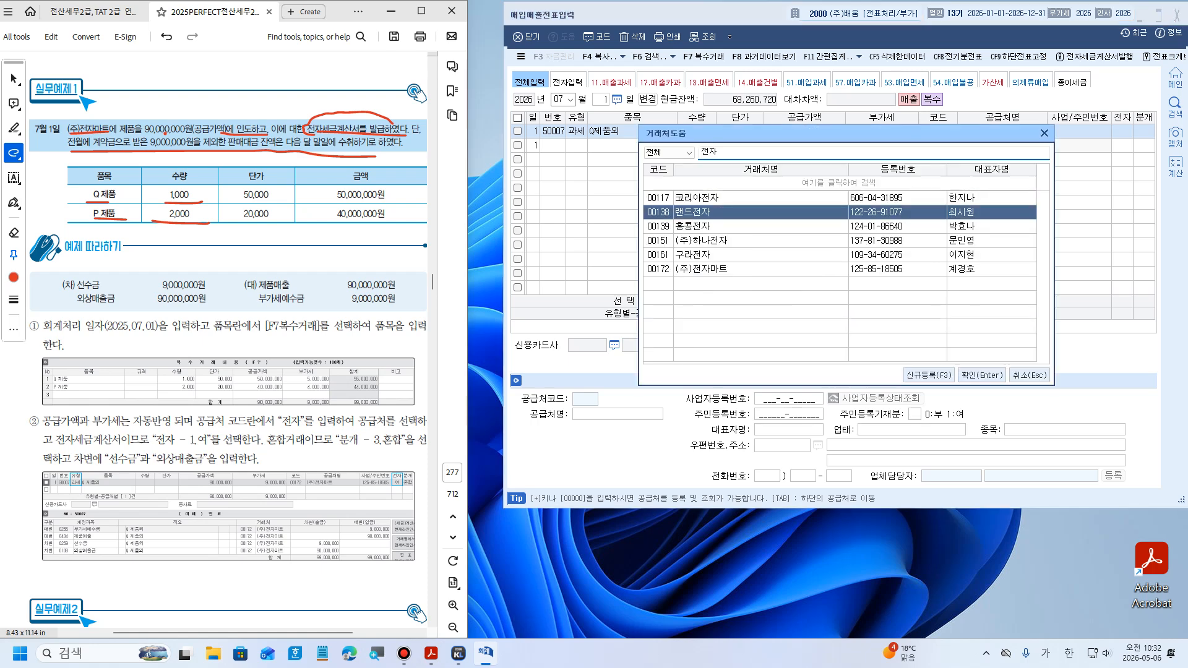
{"action": "key", "text": "Down"}
{"action": "key", "text": "Down"}
{"action": "key", "text": "Down"}
{"action": "key", "text": "Down"}
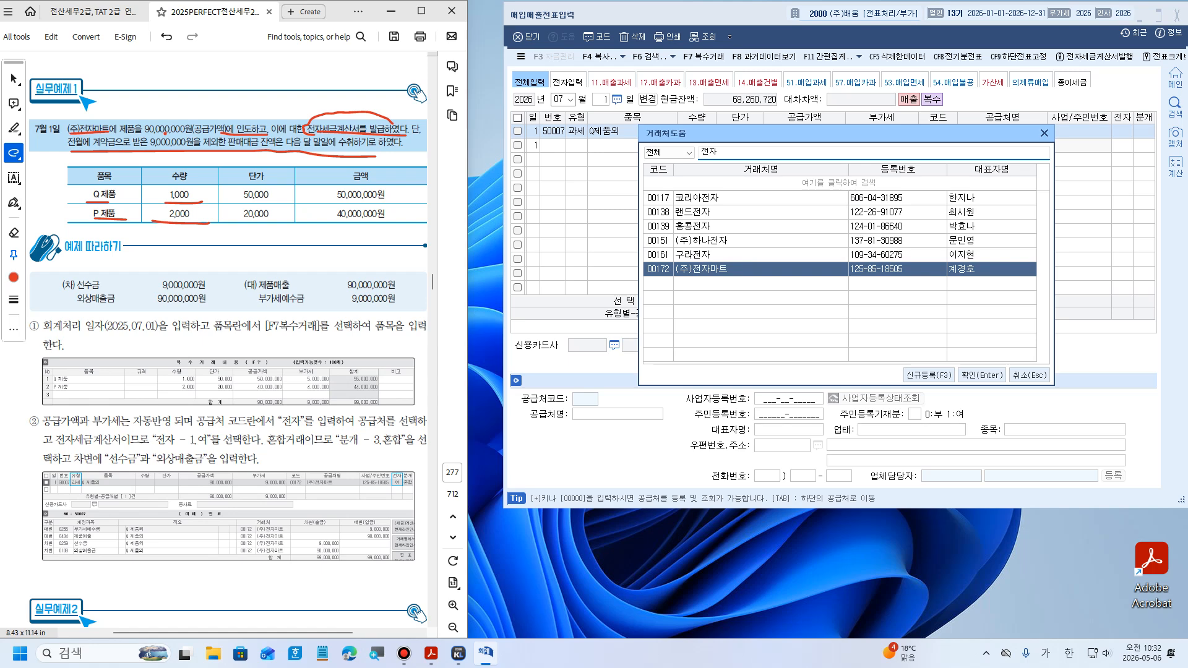
{"action": "key", "text": "Return"}
{"action": "key", "text": "Return"}
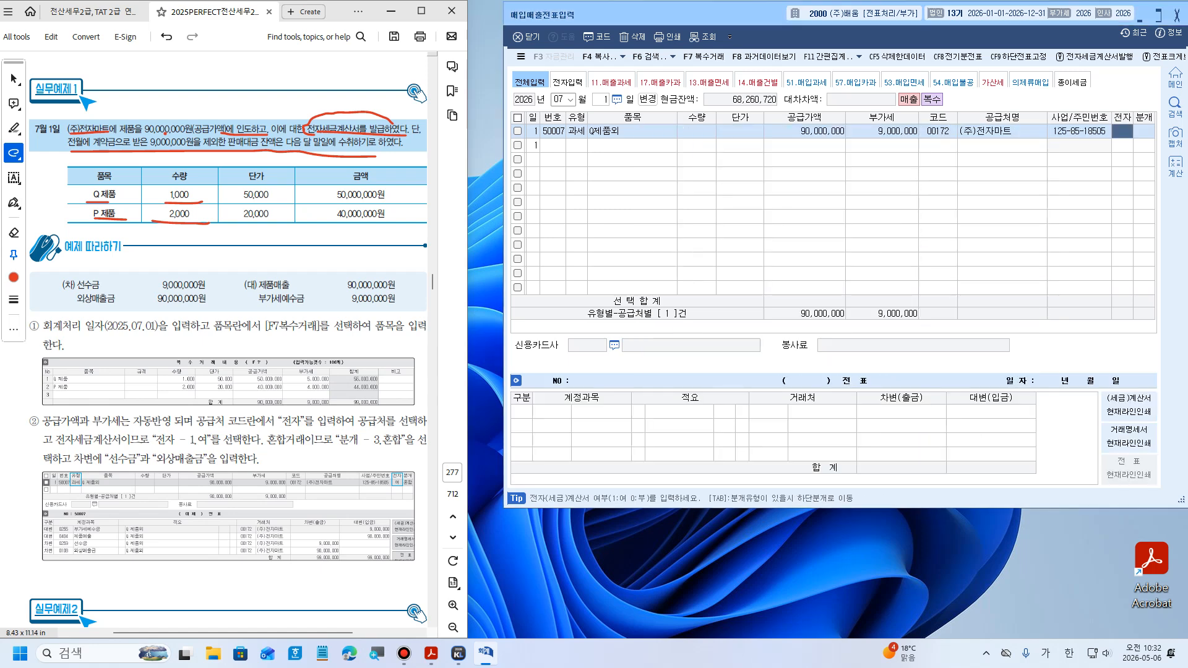
In Adobe Acrobat, add a short freehand mark at the circled "전자세금계산서를 발급" wording, and switch back to KcLep
{"action": "left_click_drag", "start_coordinate": [308, 110], "coordinate": [312, 118]}
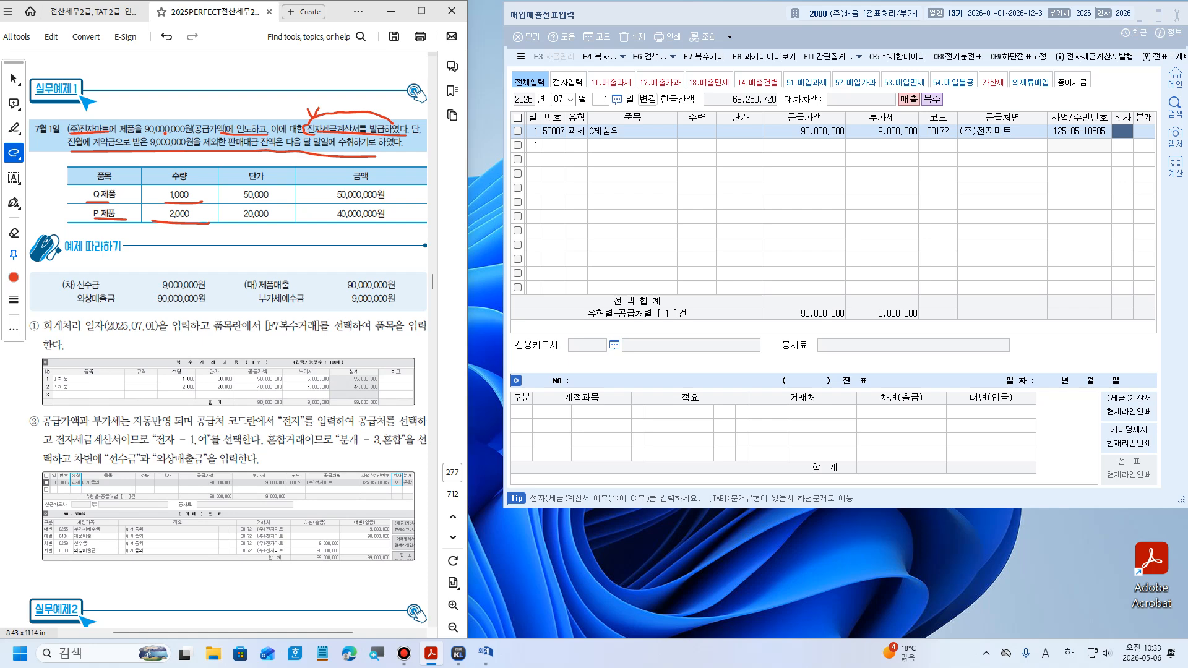
{"action": "key", "text": "alt+Tab"}
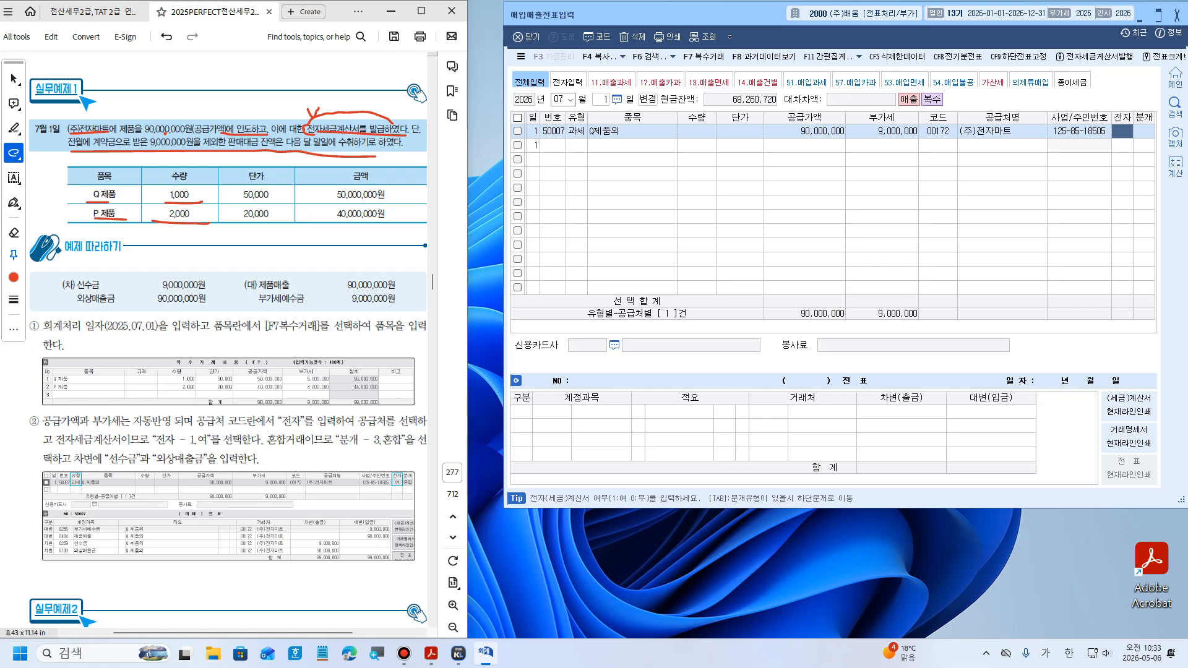
Set the voucher's 전자 to 1 여 and its 분개 type to 3 혼합
{"action": "type", "text": "1"}
{"action": "key", "text": "Return"}
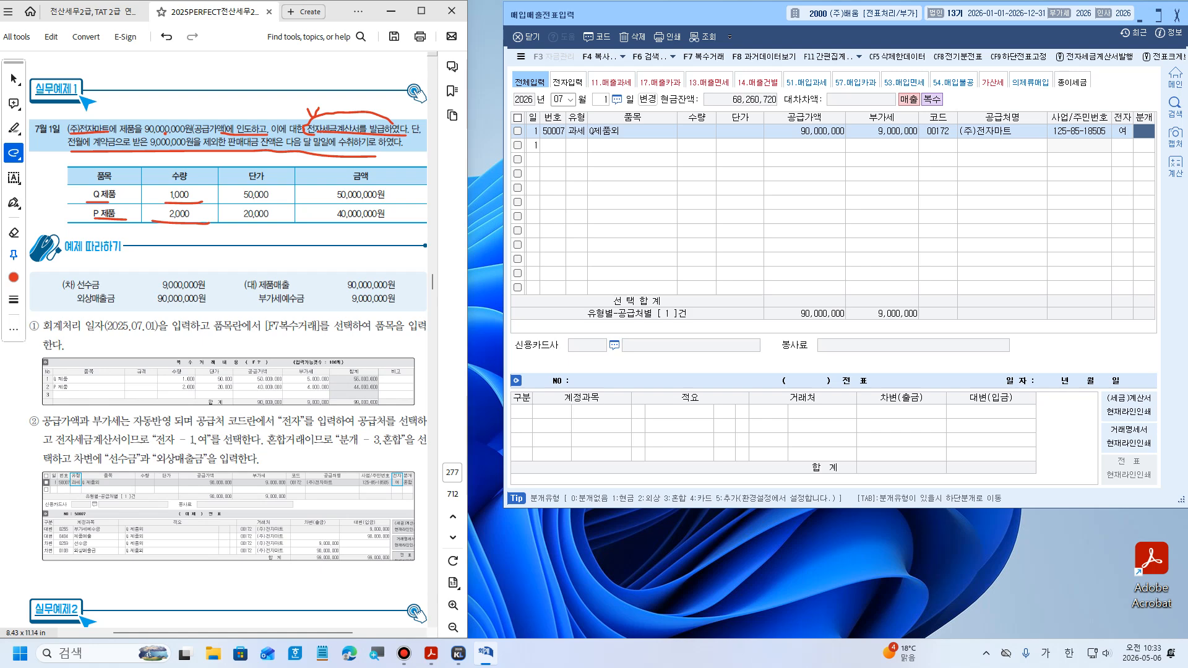
{"action": "type", "text": "3"}
{"action": "key", "text": "Return"}
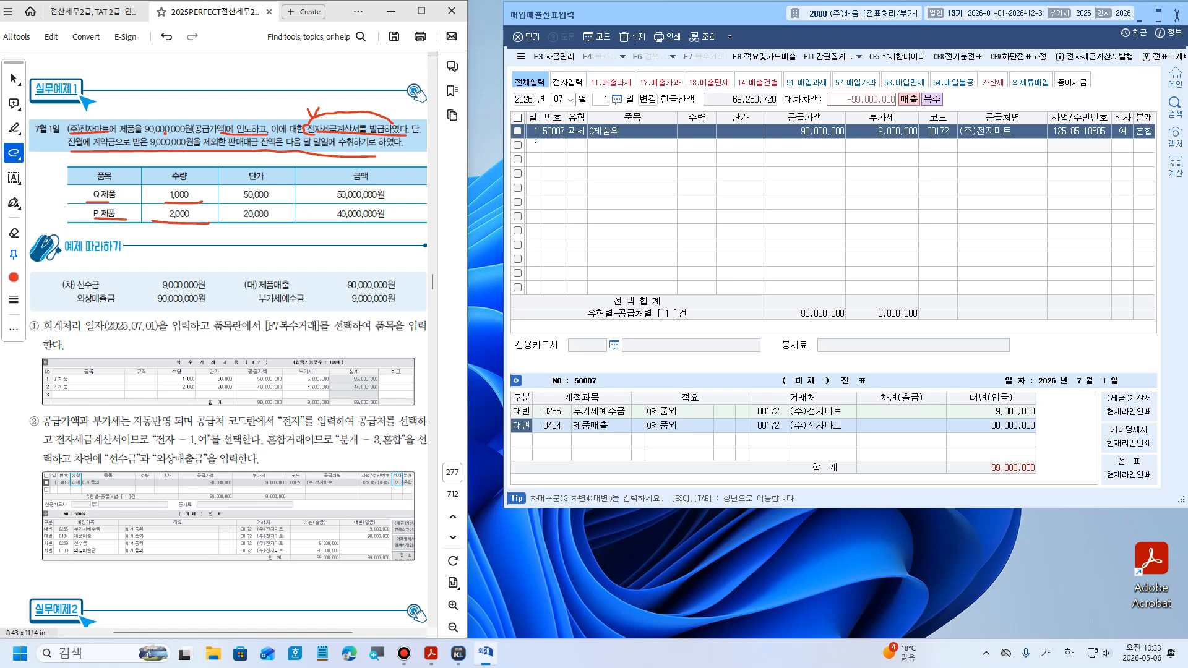
Add a 차변 line to the voucher's journal entry with account 0259 선수금 for (주)전자마트
{"action": "key", "text": "Down"}
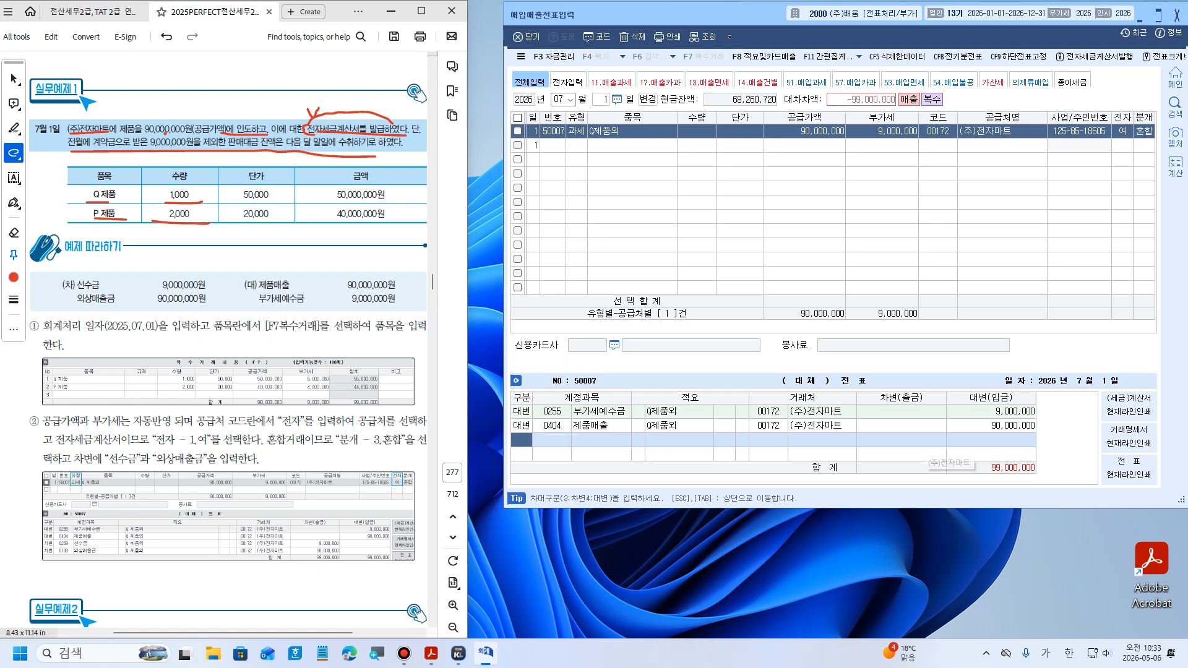
{"action": "type", "text": "3"}
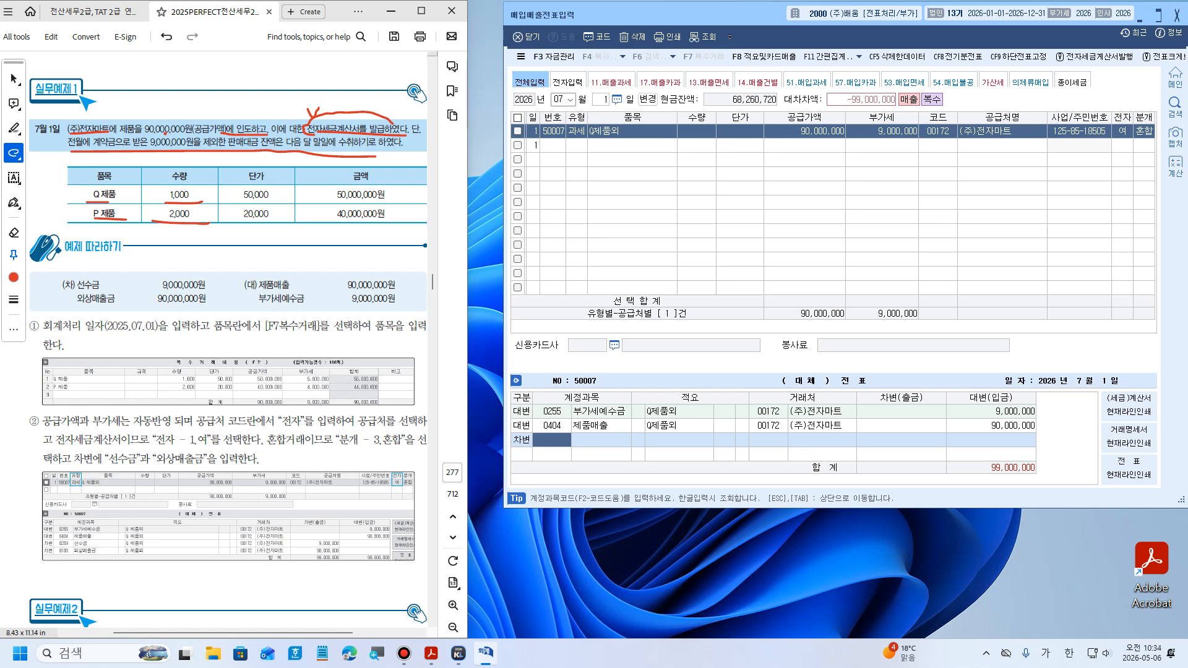
{"action": "type", "text": "선수"}
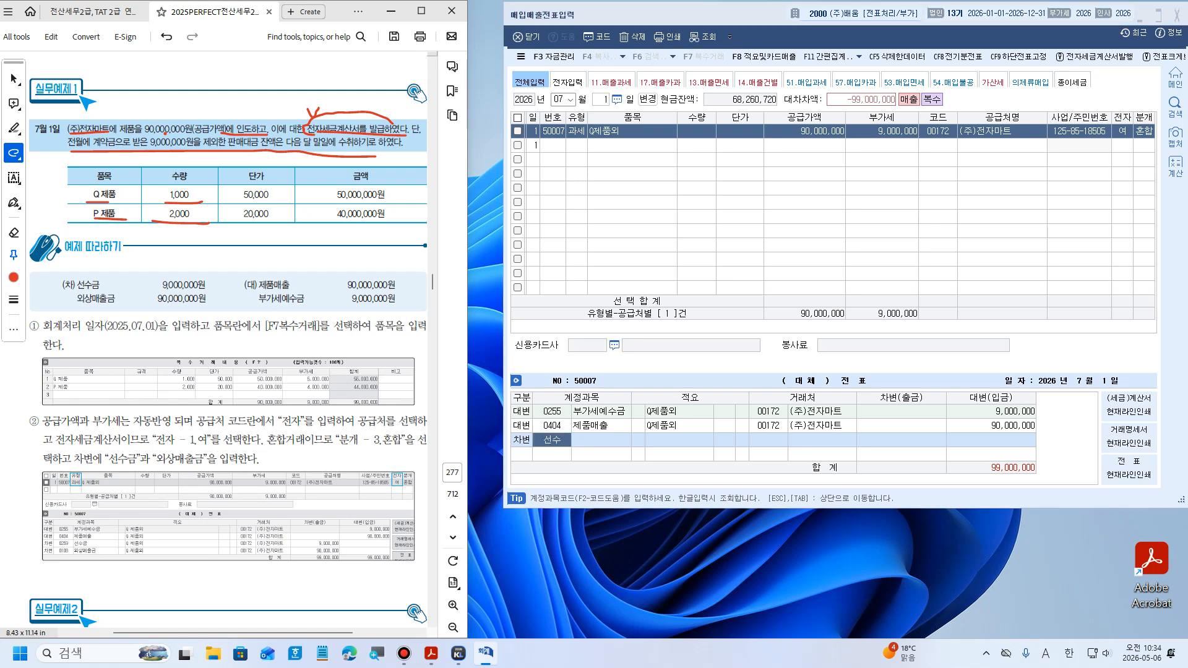
{"action": "key", "text": "Return"}
{"action": "key", "text": "Return"}
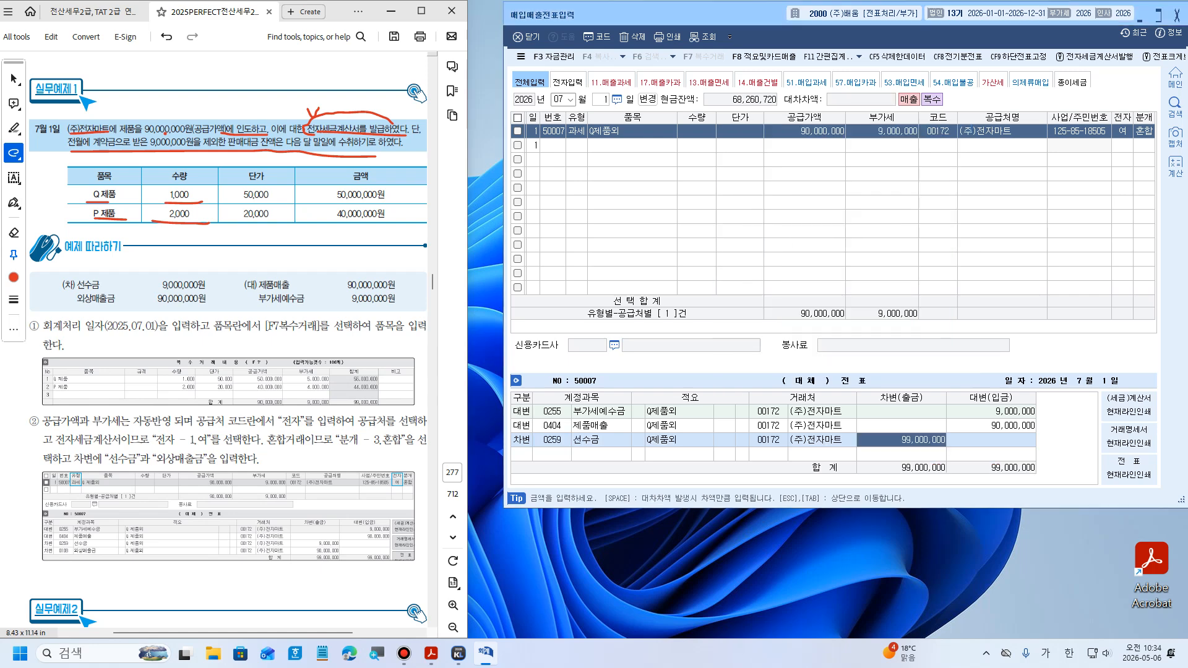
Set the 차변 amount of the 0259 선수금 line to 9,000,000
{"action": "key", "text": "Escape"}
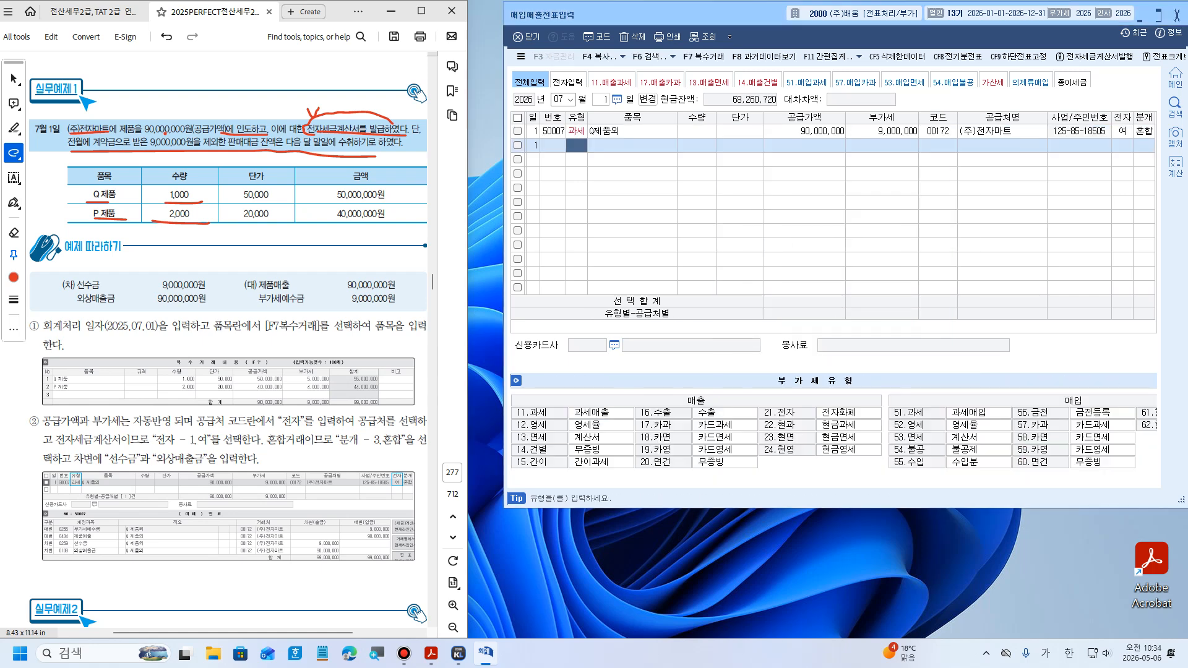
{"action": "left_click", "coordinate": [1144, 131]}
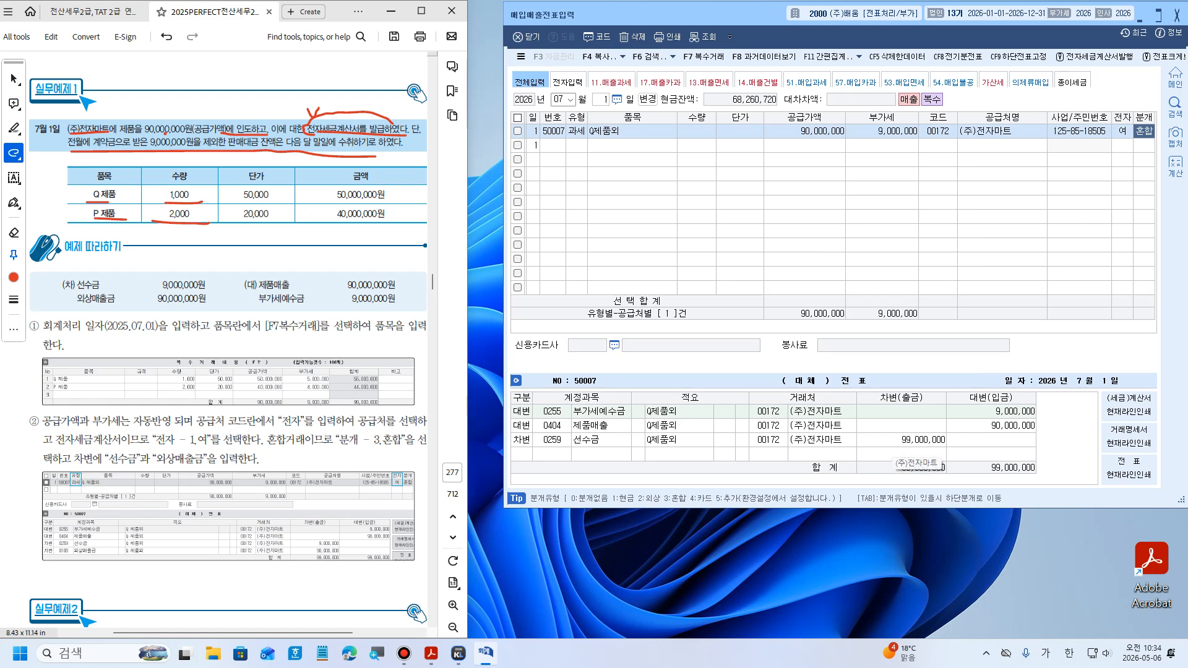
{"action": "left_click", "coordinate": [901, 440]}
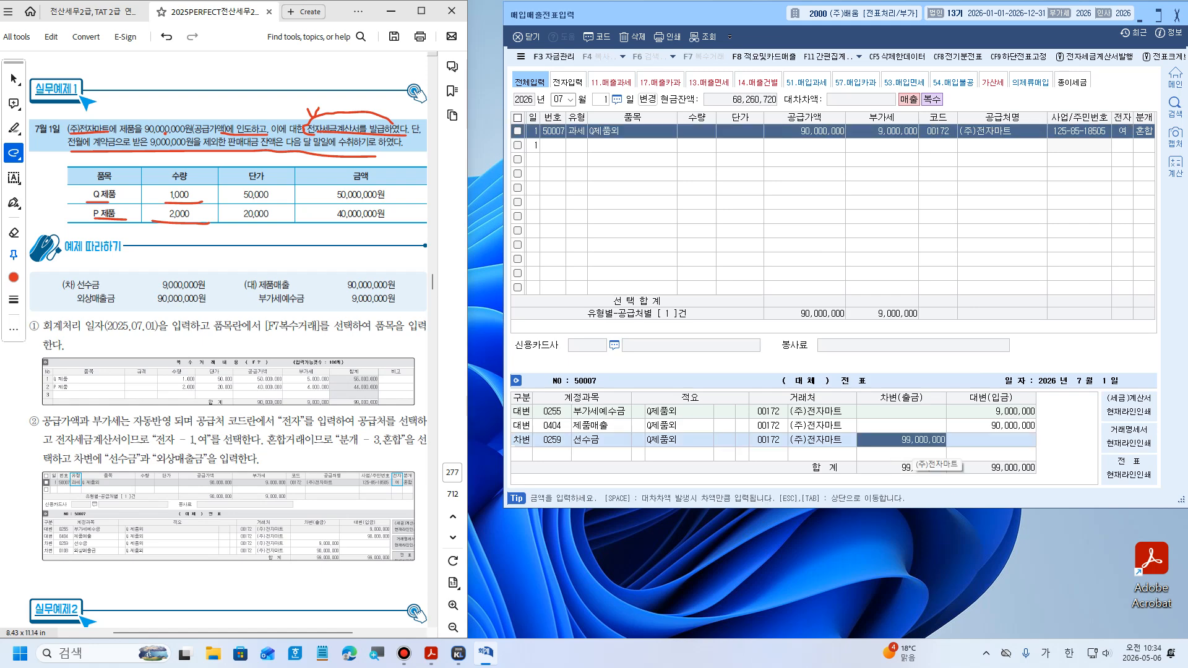
{"action": "type", "text": "9,000,000"}
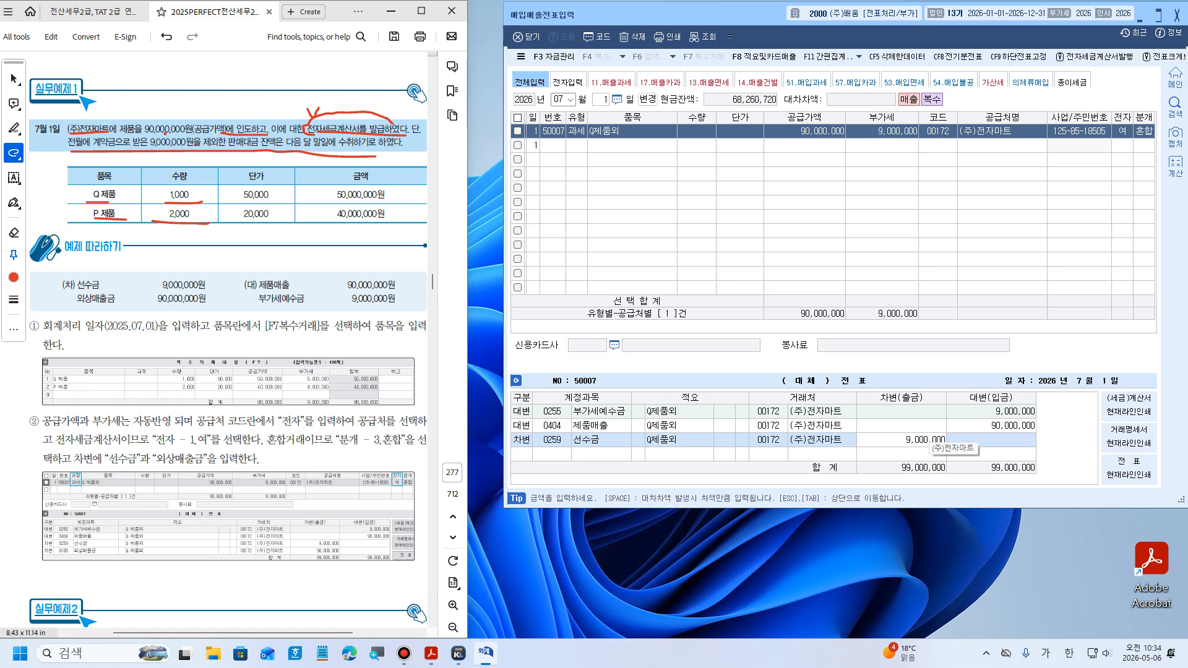
{"action": "key", "text": "Return"}
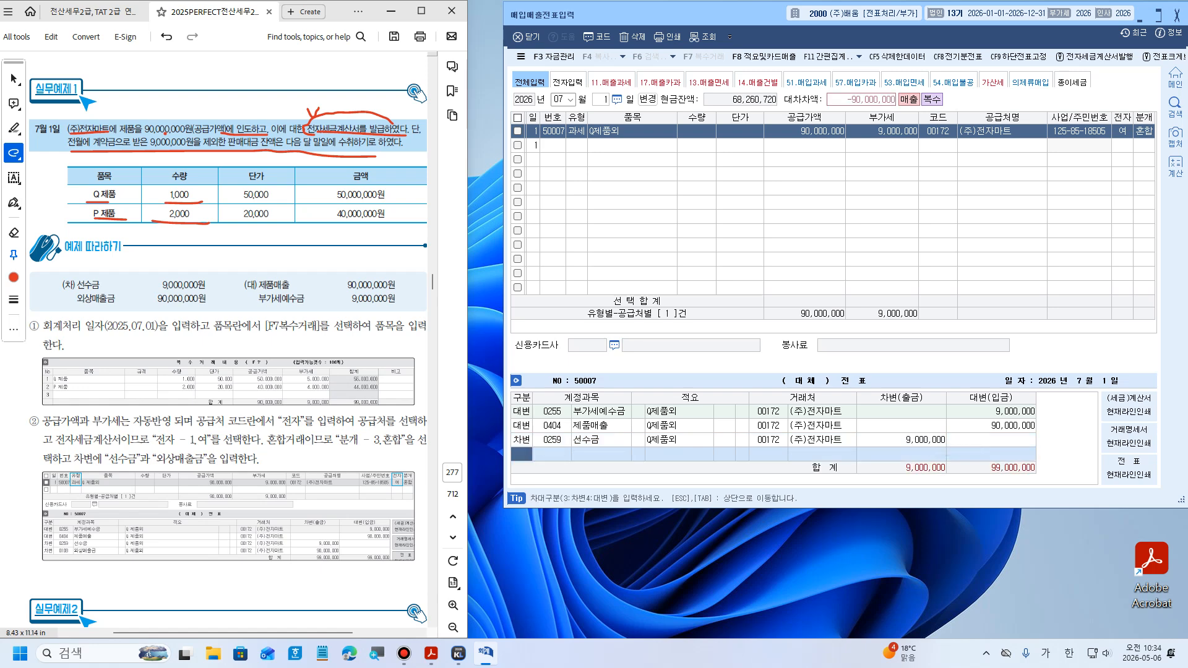
Add another 차변 line to the journal entry with account 0108 외상매출금 for 90,000,000
{"action": "type", "text": "3"}
{"action": "key", "text": "Return"}
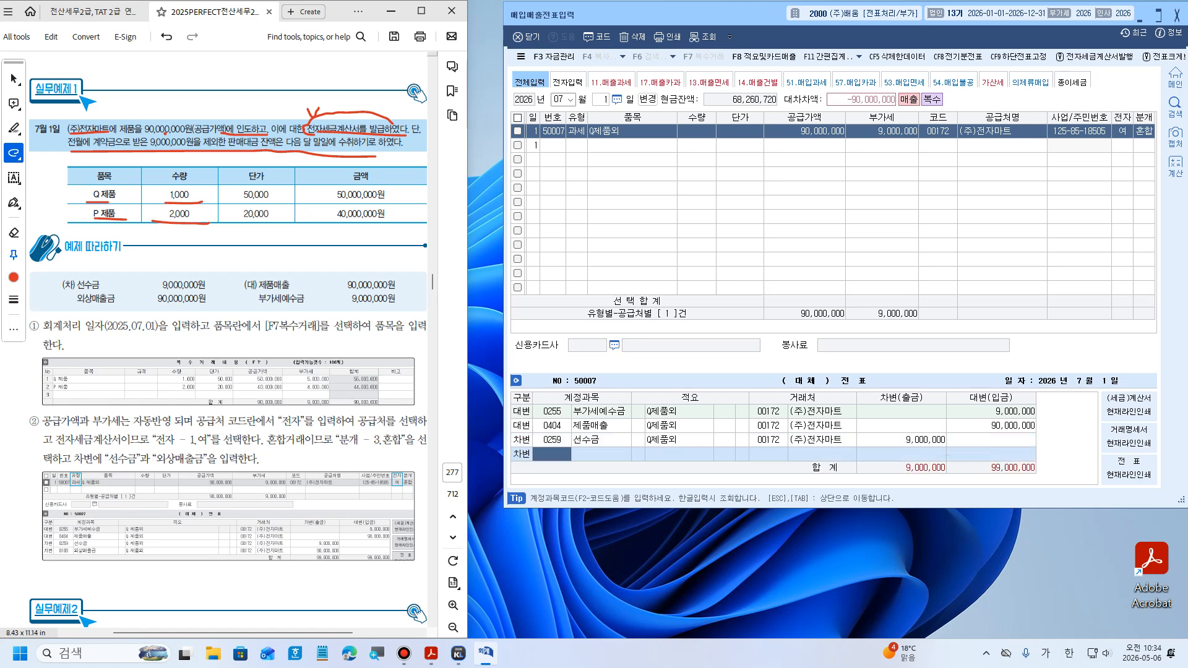
{"action": "left_click", "coordinate": [902, 439]}
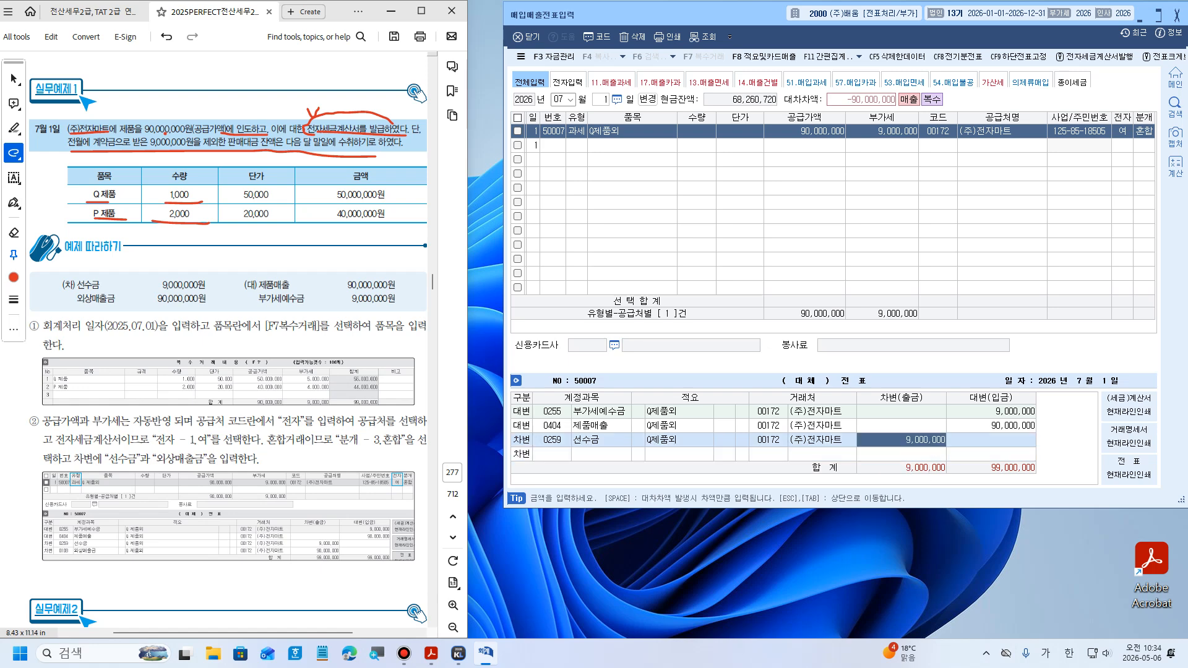
{"action": "key", "text": "Tab"}
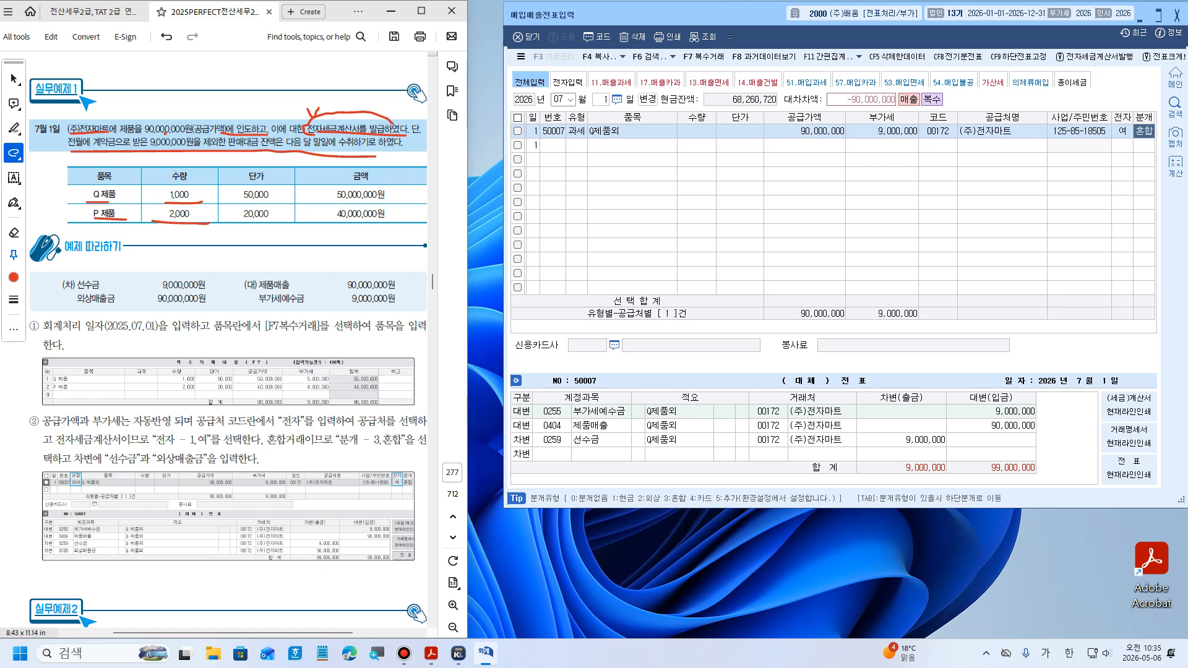
{"action": "key", "text": "Return"}
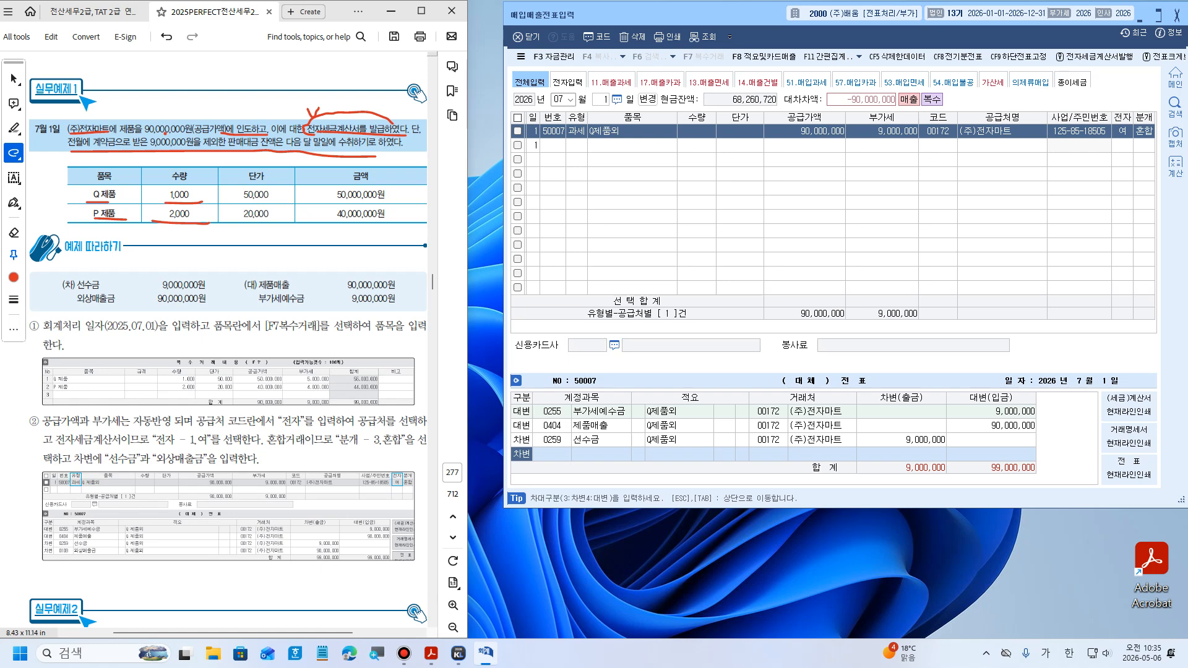
{"action": "key", "text": "Escape"}
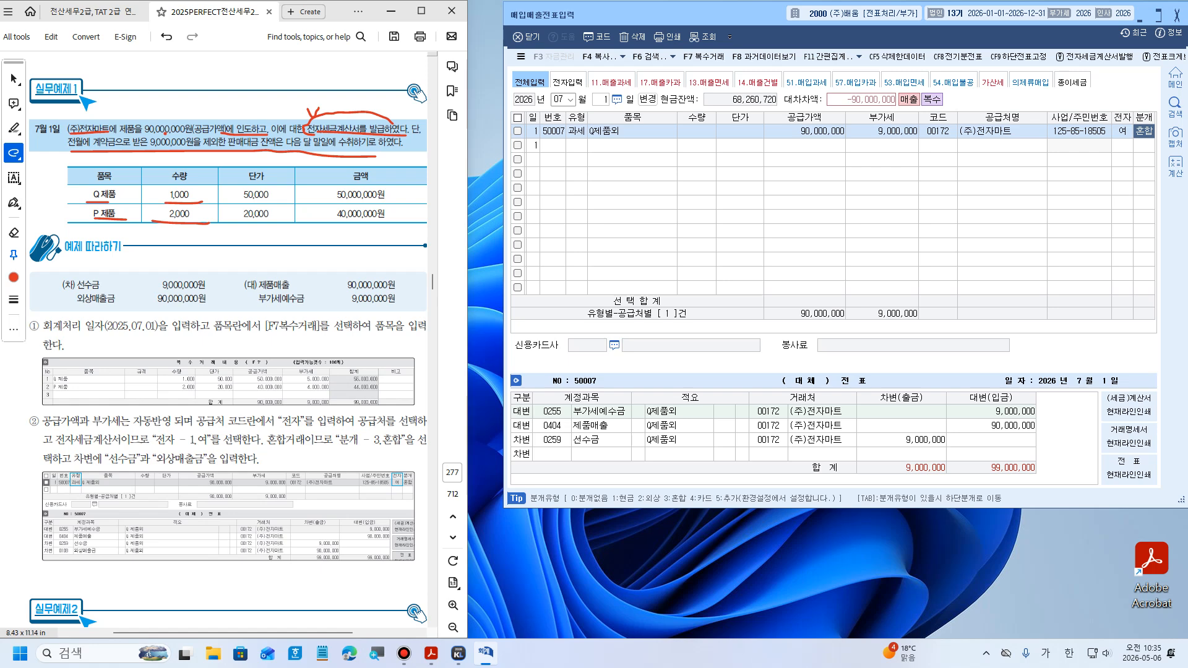
{"action": "key", "text": "Tab"}
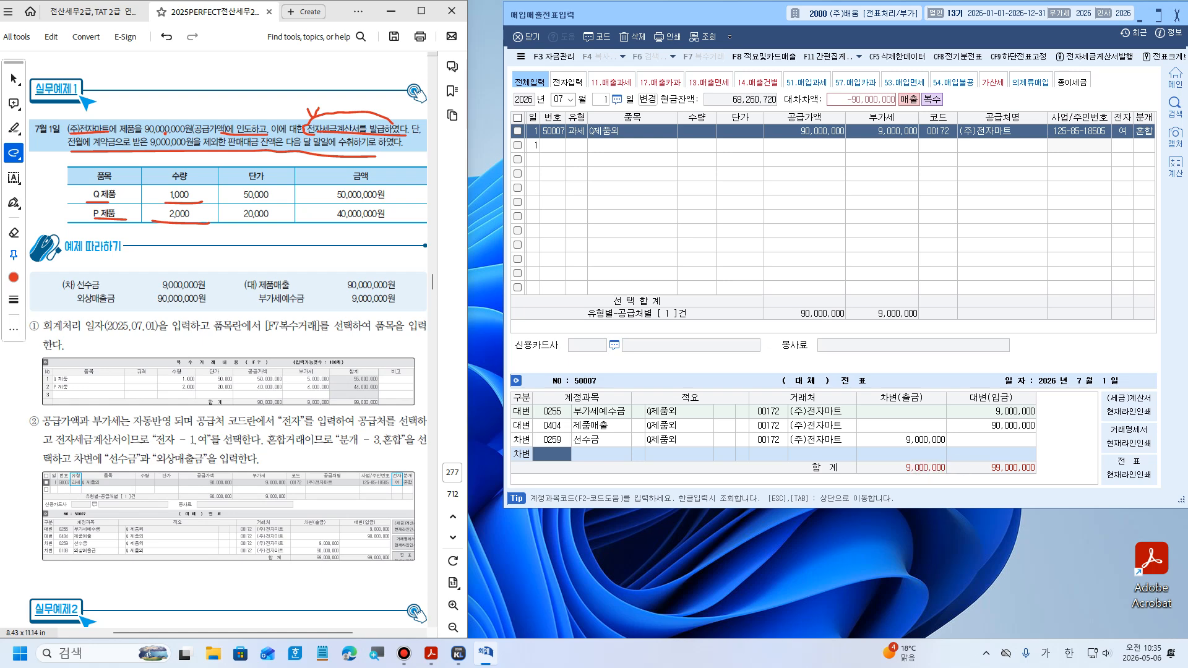
{"action": "type", "text": "108"}
{"action": "key", "text": "Return"}
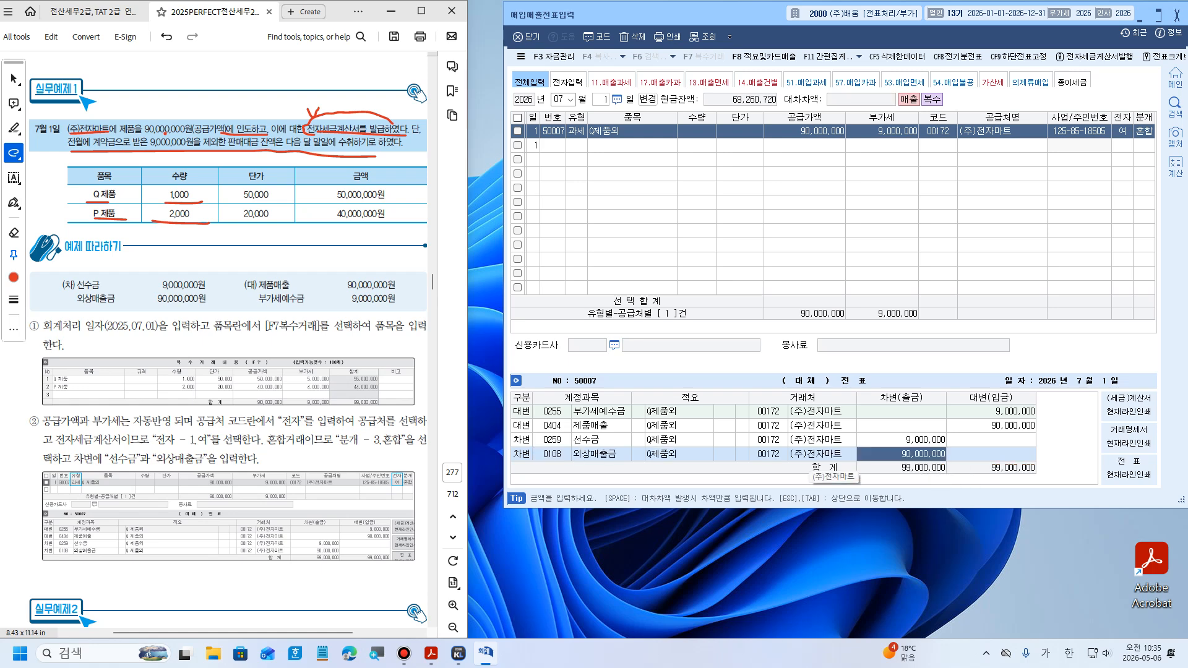
Check the 거래처 assigned to the 선수금 and 외상매출금 lines of the journal entry
{"action": "left_click", "coordinate": [815, 440]}
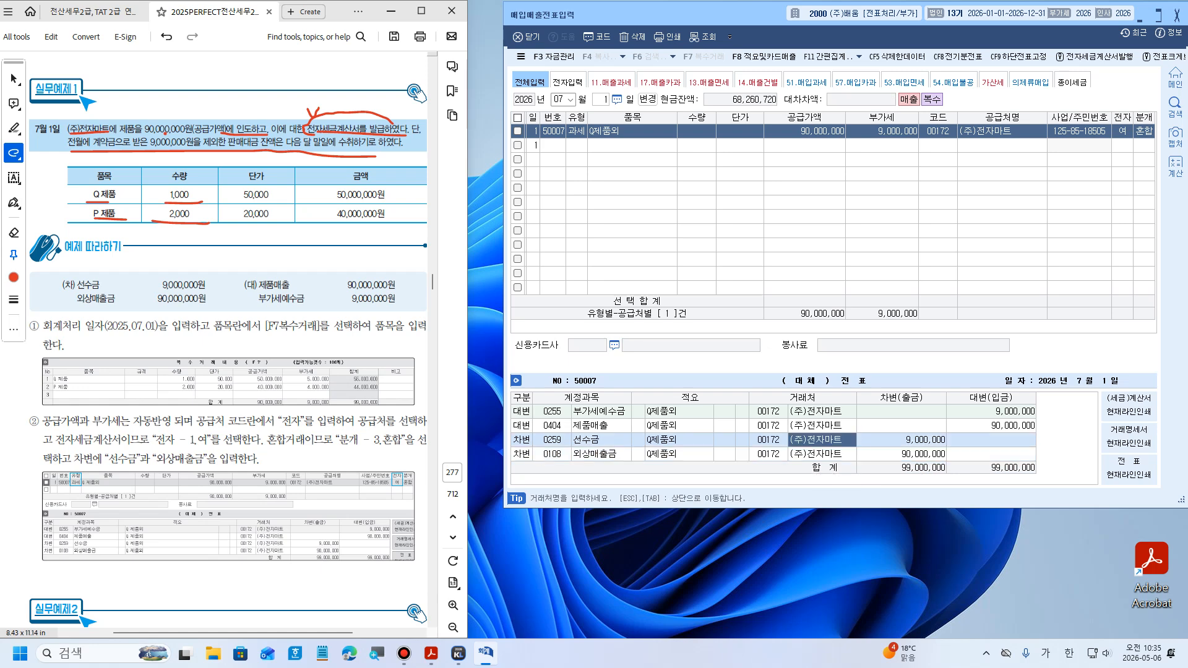
{"action": "left_click", "coordinate": [607, 455]}
{"action": "left_click", "coordinate": [820, 454]}
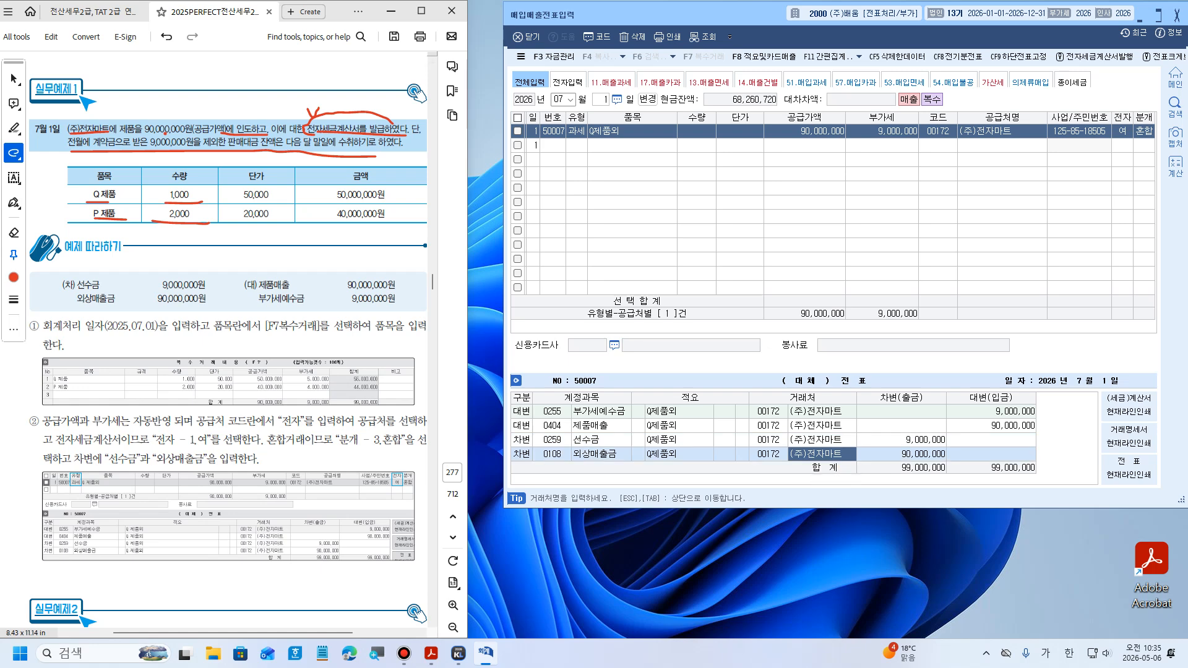
Bring 실무예제2 into view in the PDF and open voucher entry in KcLep for July 6
{"action": "scroll", "coordinate": [227, 345], "scroll_direction": "down", "scroll_amount": 10}
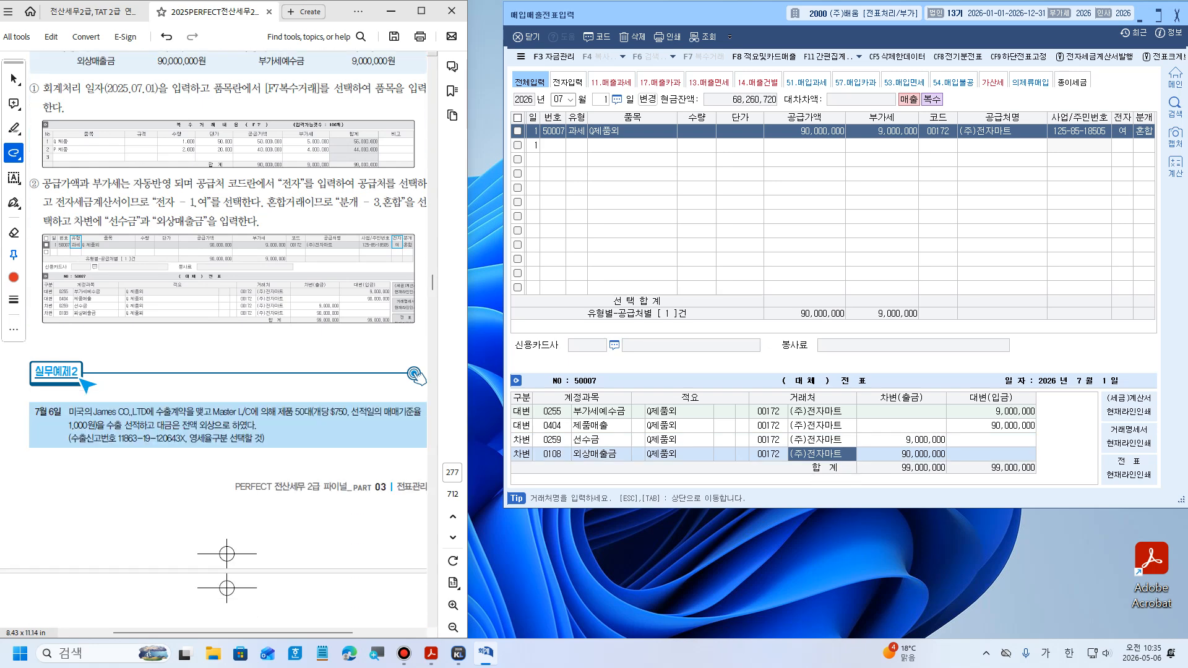
{"action": "scroll", "coordinate": [226, 334], "scroll_direction": "down", "scroll_amount": 3}
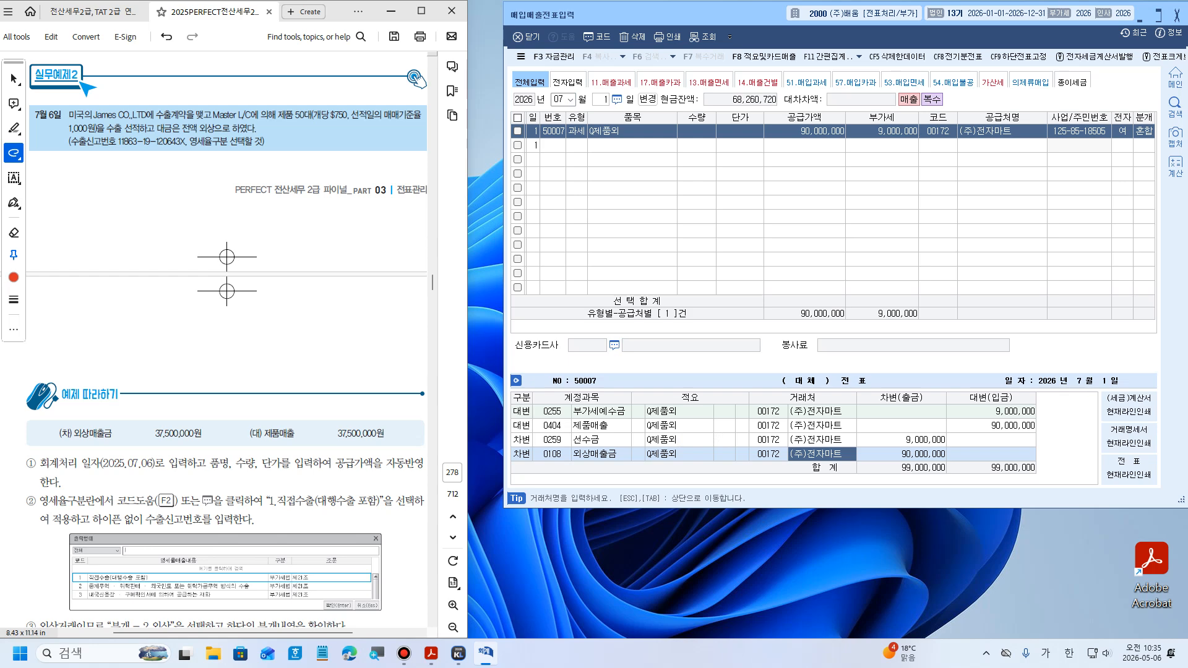
{"action": "key", "text": "Tab"}
{"action": "key", "text": "Left"}
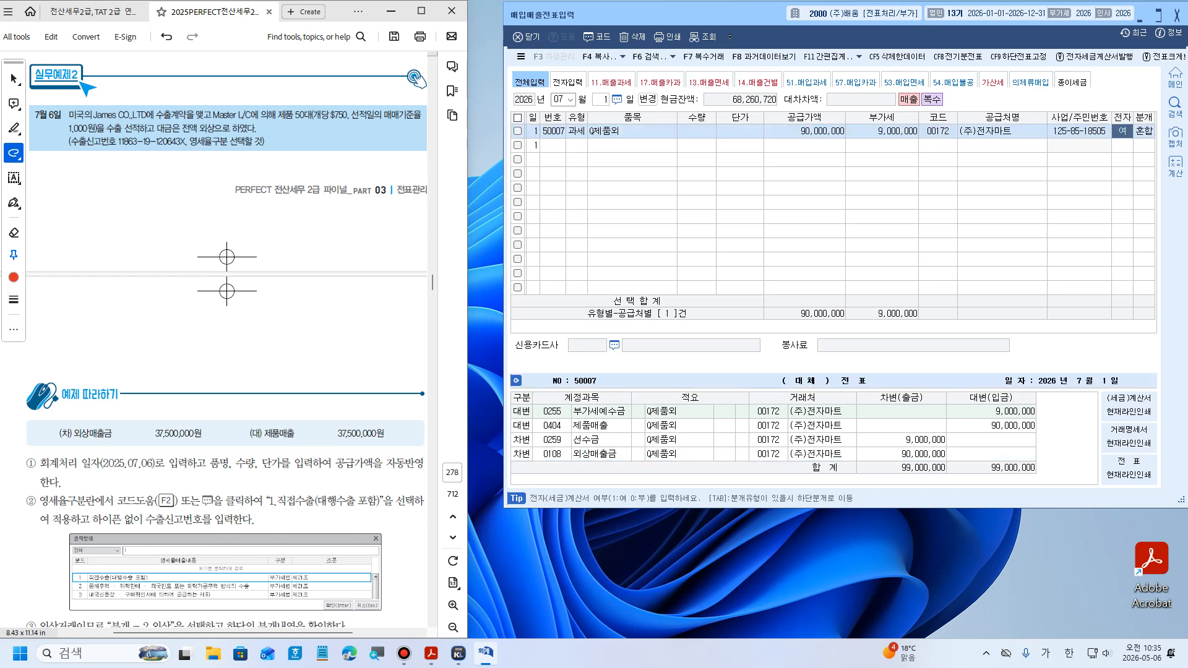
{"action": "key", "text": "Right"}
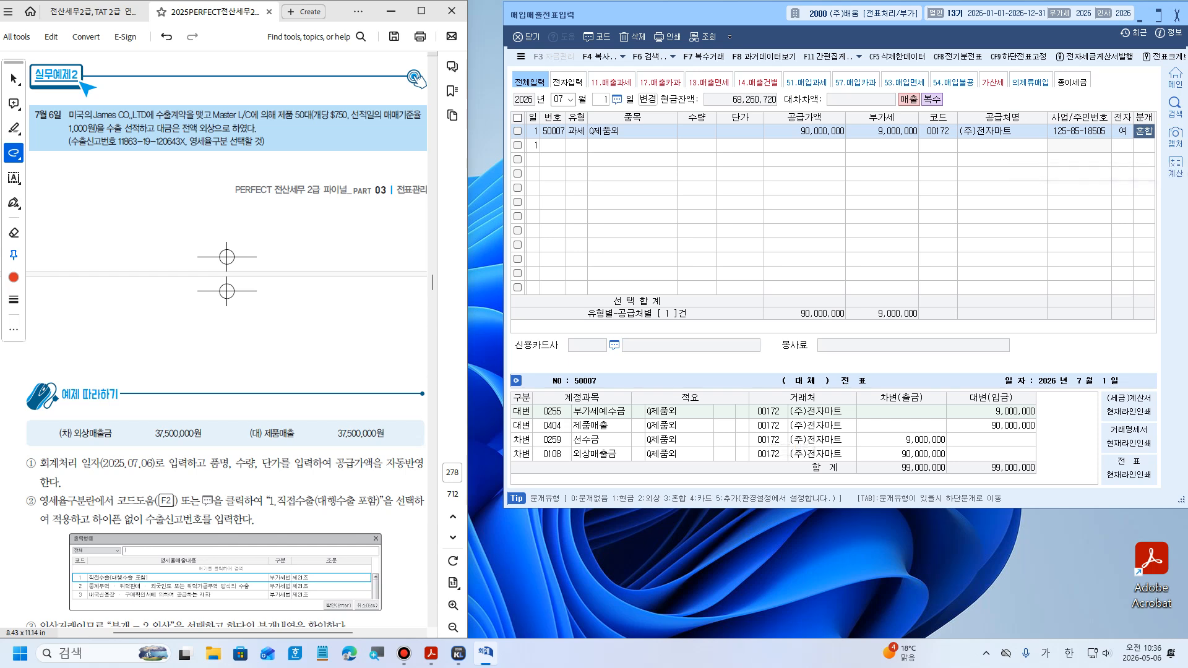
{"action": "key", "text": "Escape"}
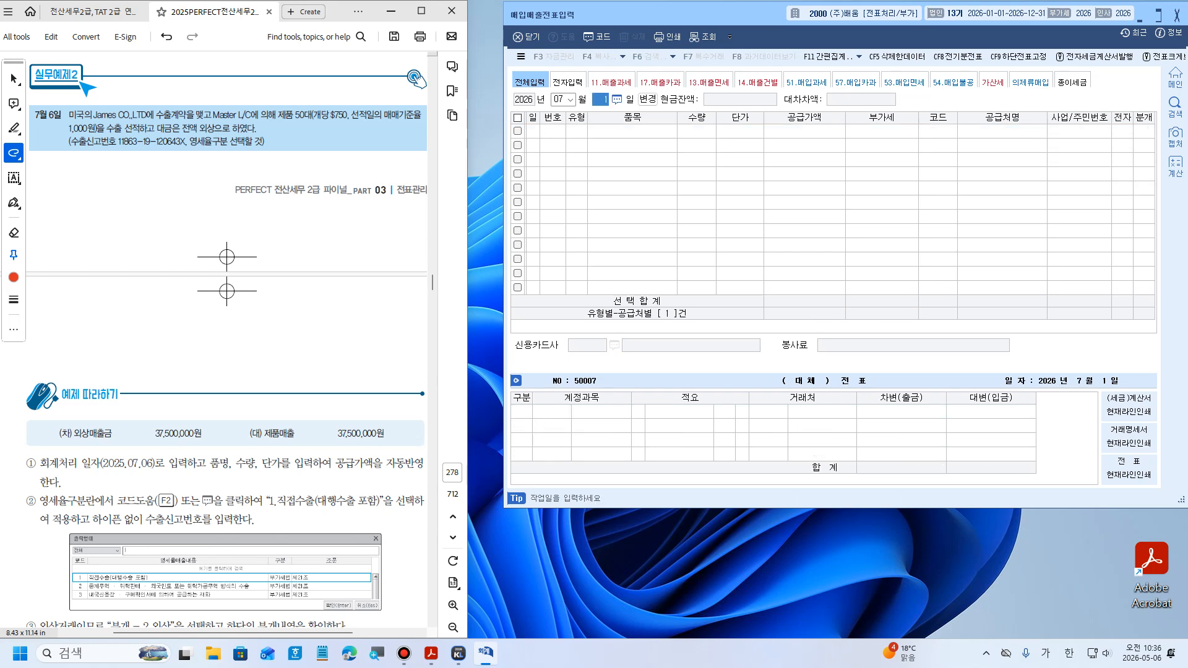
{"action": "type", "text": "6"}
{"action": "key", "text": "Return"}
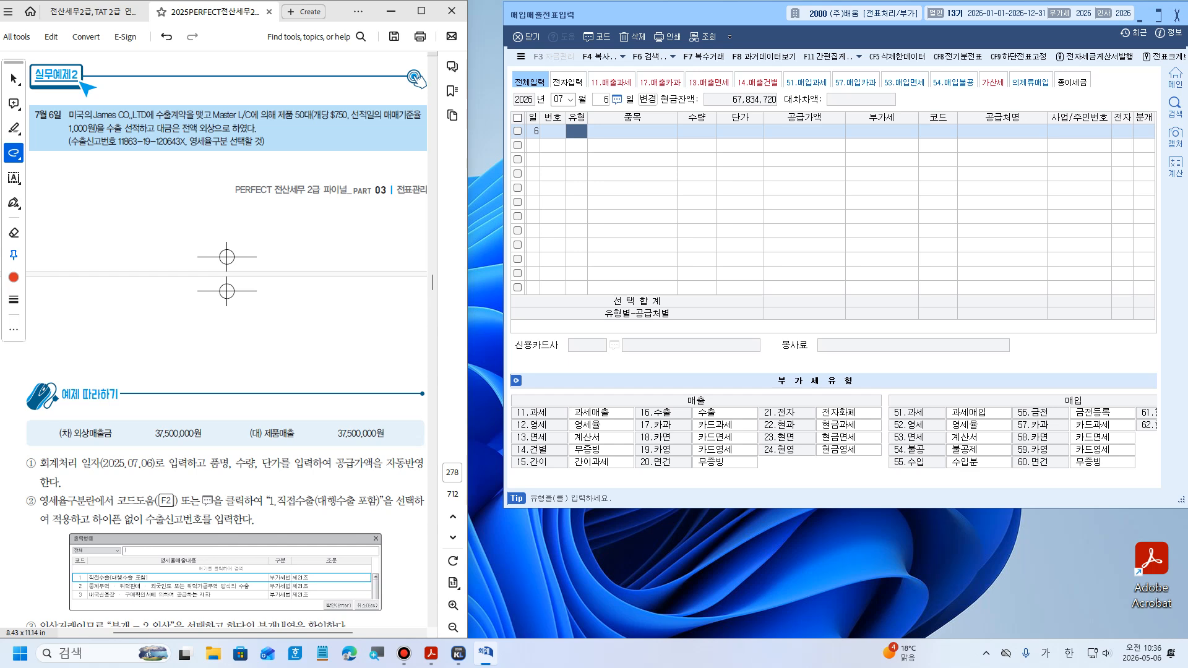
In Adobe Acrobat, underline the "수출 선적" wording in 실무예제2, and switch back to KcLep
{"action": "left_click_drag", "start_coordinate": [107, 133], "coordinate": [144, 133]}
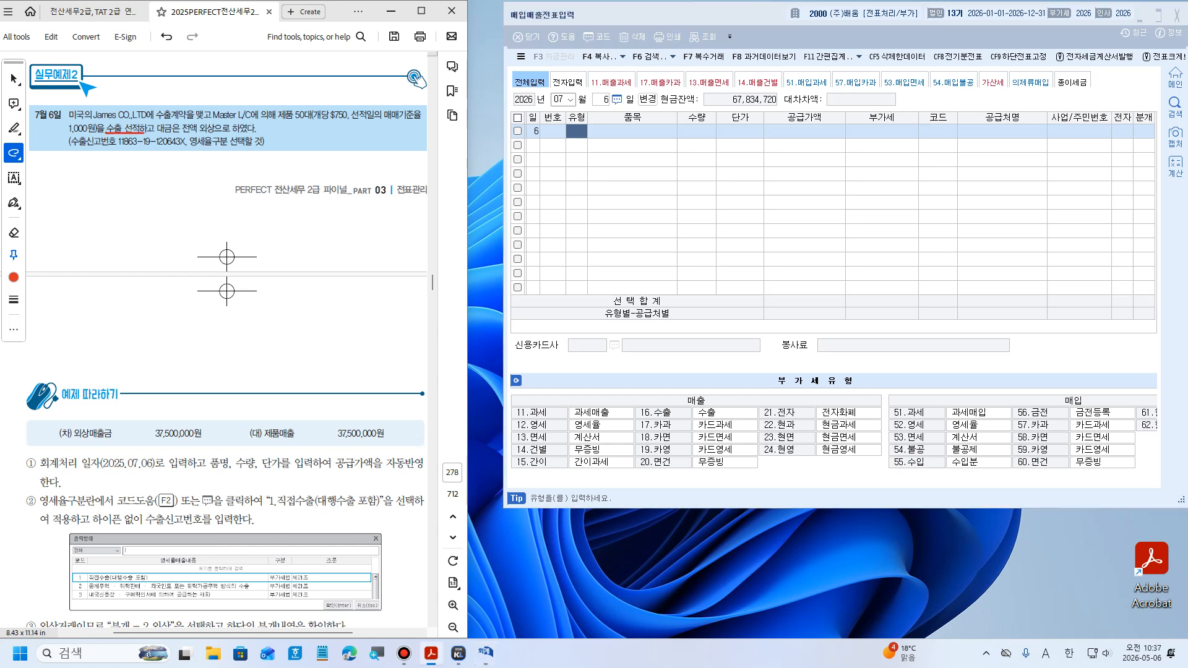
{"action": "key", "text": "alt+Tab"}
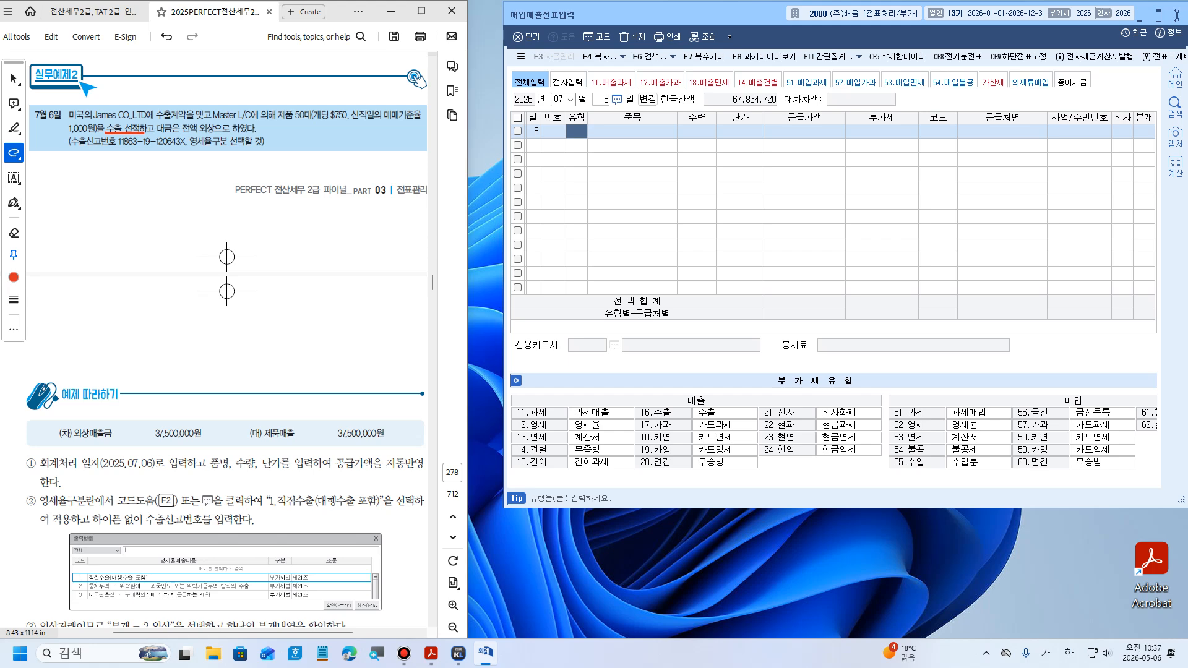
Set the July 6 voucher's 유형 to 16 수출 and its 품목 to 제품, leaving 수량 and 단가 blank
{"action": "type", "text": "16"}
{"action": "key", "text": "Return"}
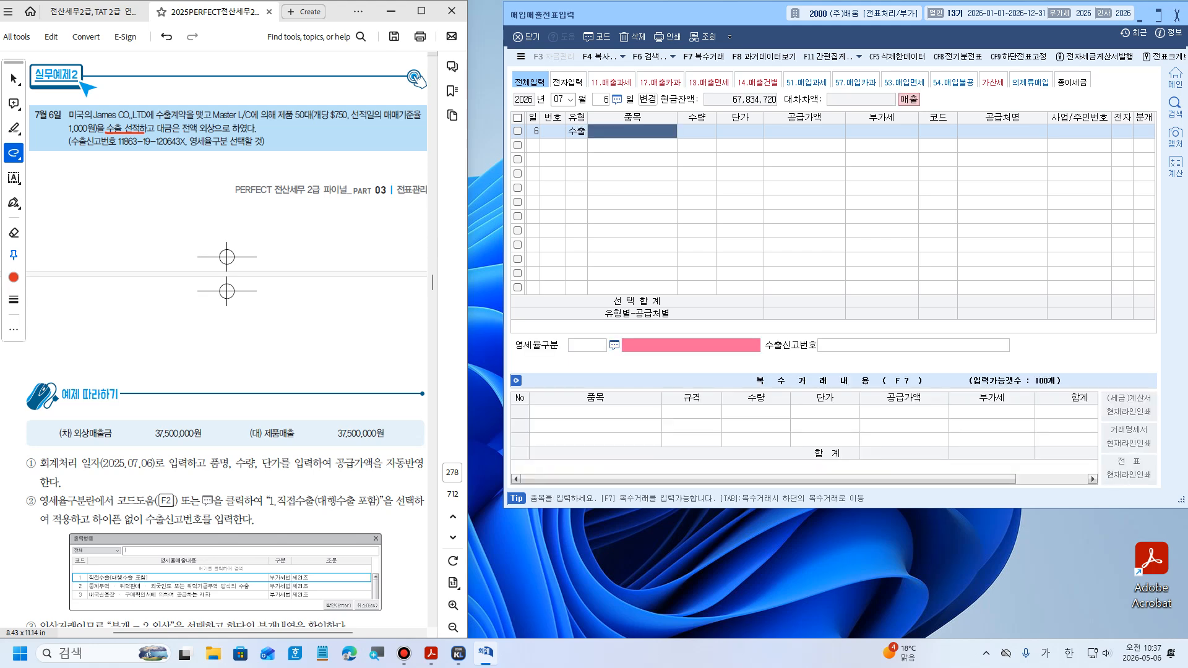
{"action": "type", "text": "제품"}
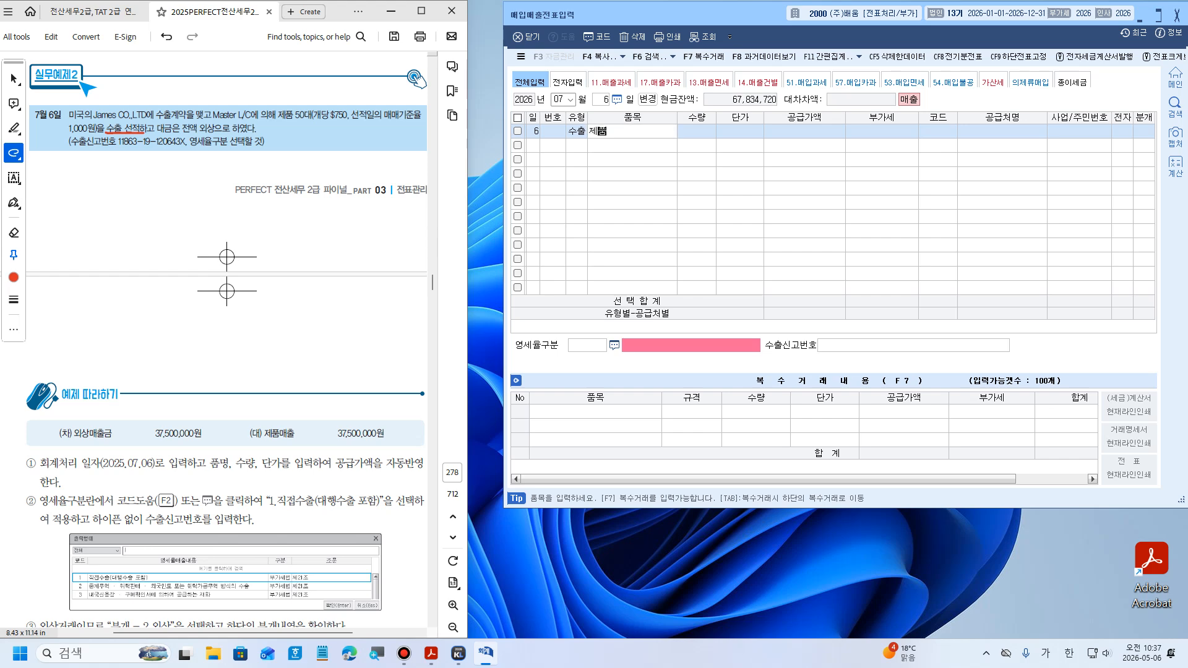
{"action": "key", "text": "Return"}
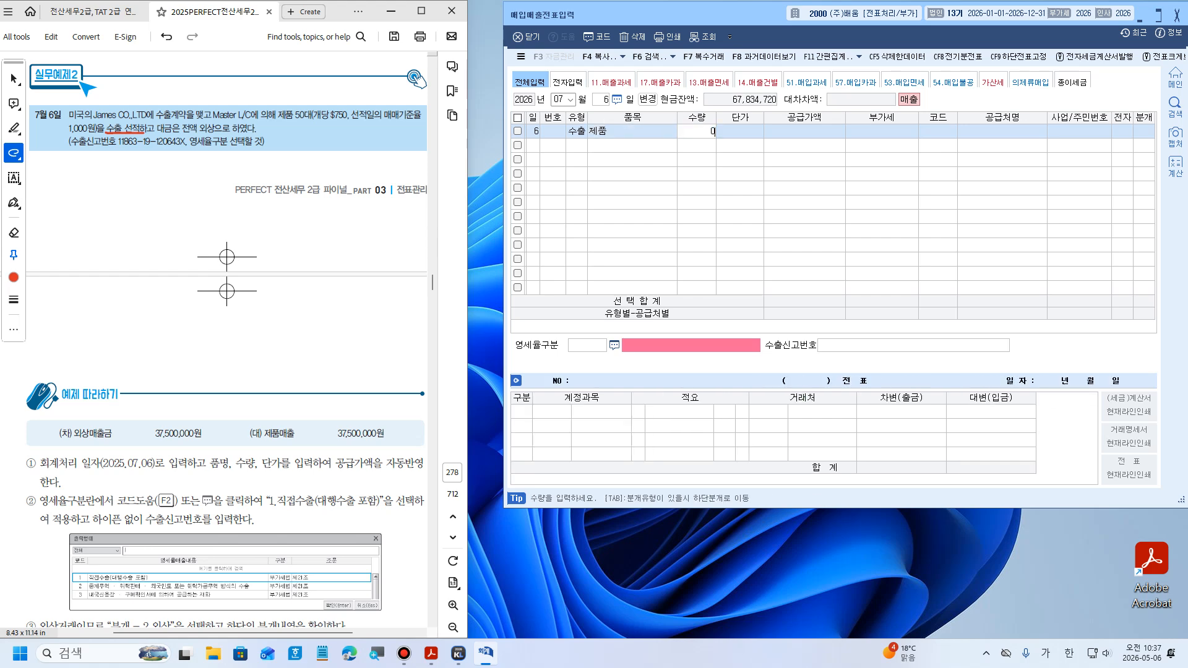
{"action": "key", "text": "Return"}
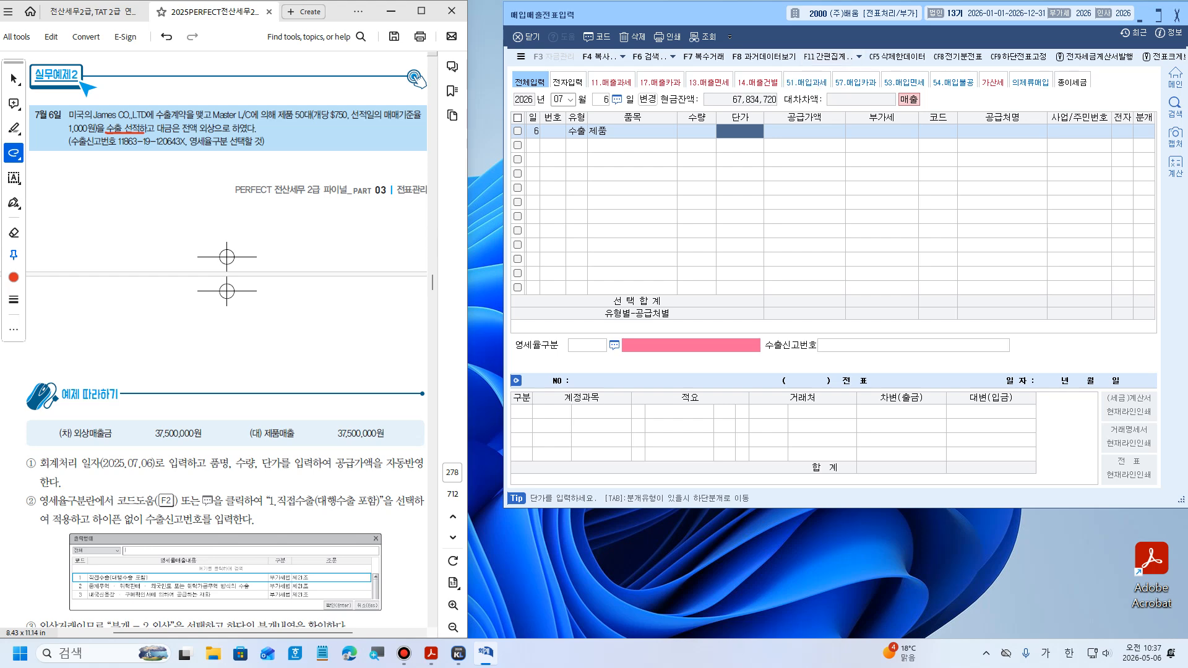
{"action": "key", "text": "Return"}
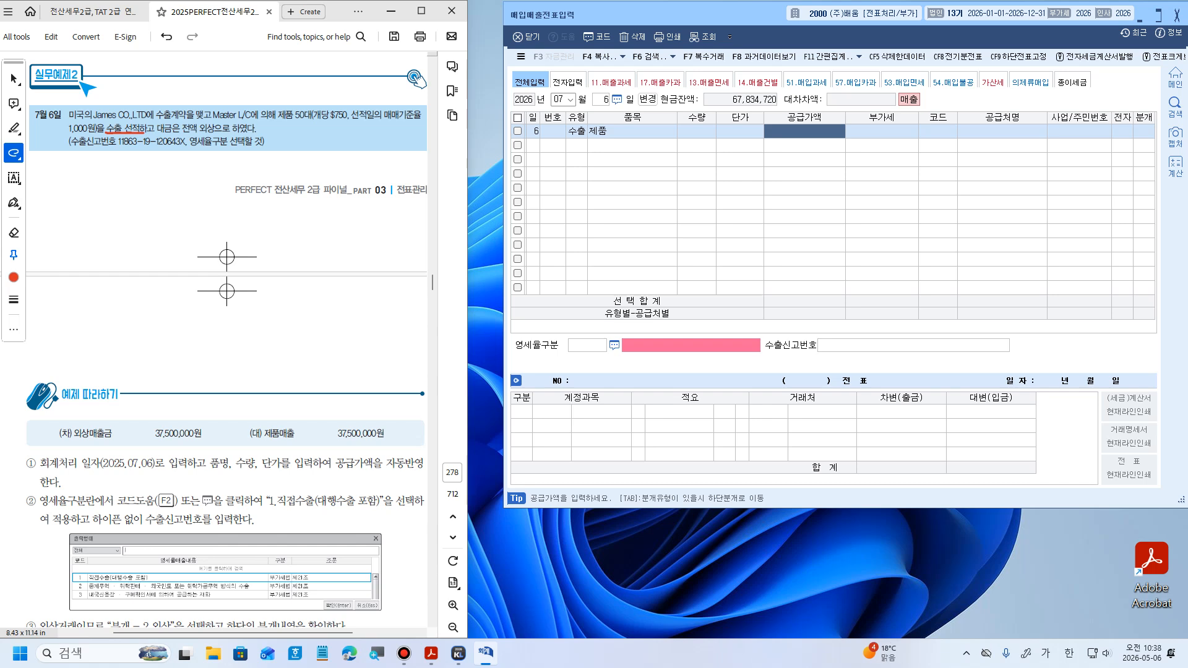
In Adobe Acrobat, handwrite the calculation "50 × 750 × 1,000 =" above the 실무예제2 text
{"action": "left_click_drag", "start_coordinate": [211, 91], "coordinate": [200, 102]}
{"action": "left_click_drag", "start_coordinate": [209, 91], "coordinate": [235, 98]}
{"action": "mouse_move", "coordinate": [238, 88]}
{"action": "left_mouse_down"}
{"action": "mouse_move", "coordinate": [258, 97]}
{"action": "mouse_move", "coordinate": [276, 85]}
{"action": "mouse_move", "coordinate": [277, 99]}
{"action": "left_mouse_up"}
{"action": "mouse_move", "coordinate": [282, 84]}
{"action": "left_mouse_down"}
{"action": "mouse_move", "coordinate": [320, 97]}
{"action": "mouse_move", "coordinate": [302, 98]}
{"action": "left_mouse_up"}
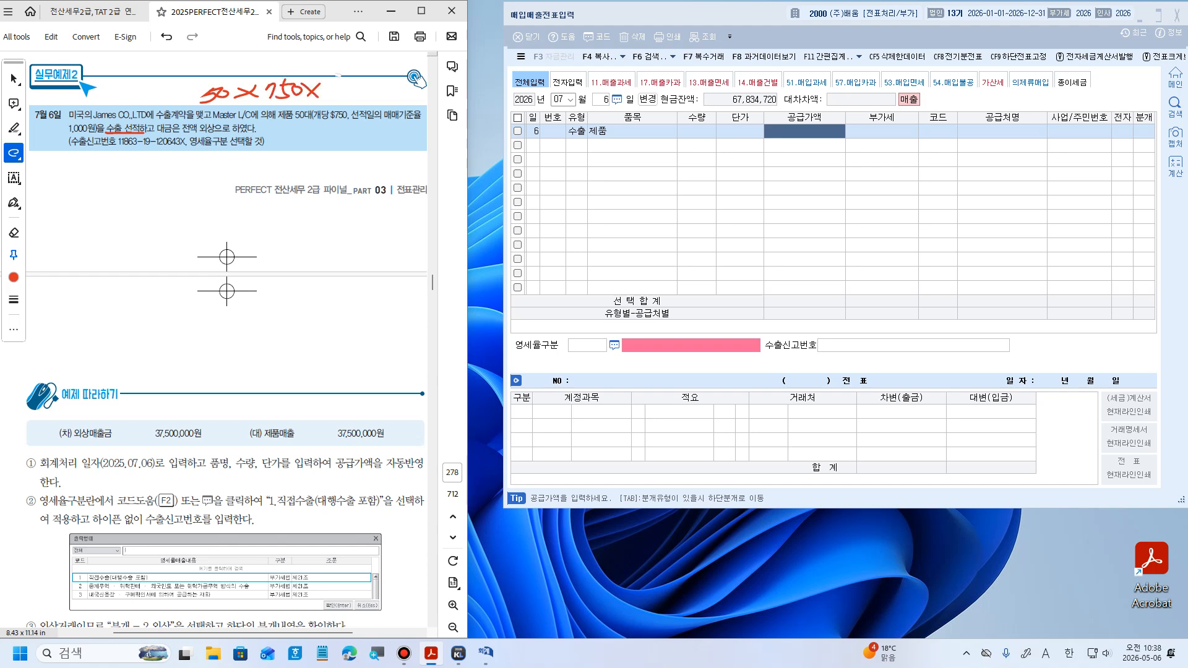
{"action": "left_click_drag", "start_coordinate": [335, 84], "coordinate": [326, 102]}
{"action": "left_click_drag", "start_coordinate": [345, 88], "coordinate": [393, 96]}
Back in KcLep, set the export voucher's 공급가액 to 37,500,000
{"action": "key", "text": "alt+Tab"}
{"action": "type", "text": "3"}
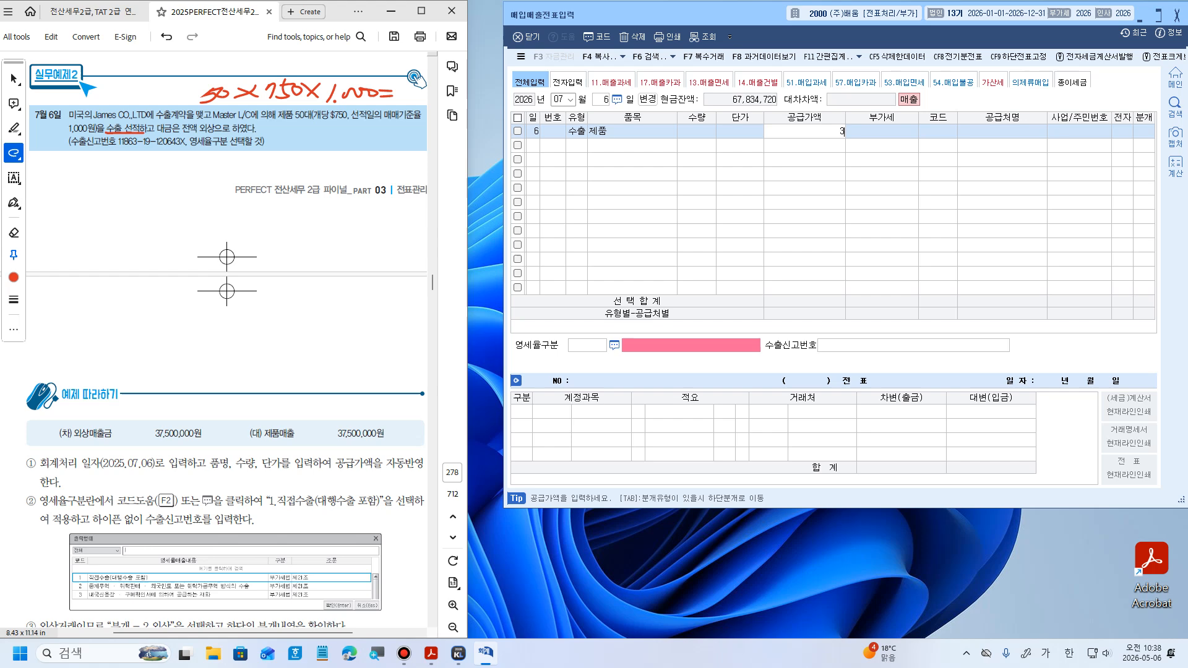
{"action": "type", "text": "7,500,000"}
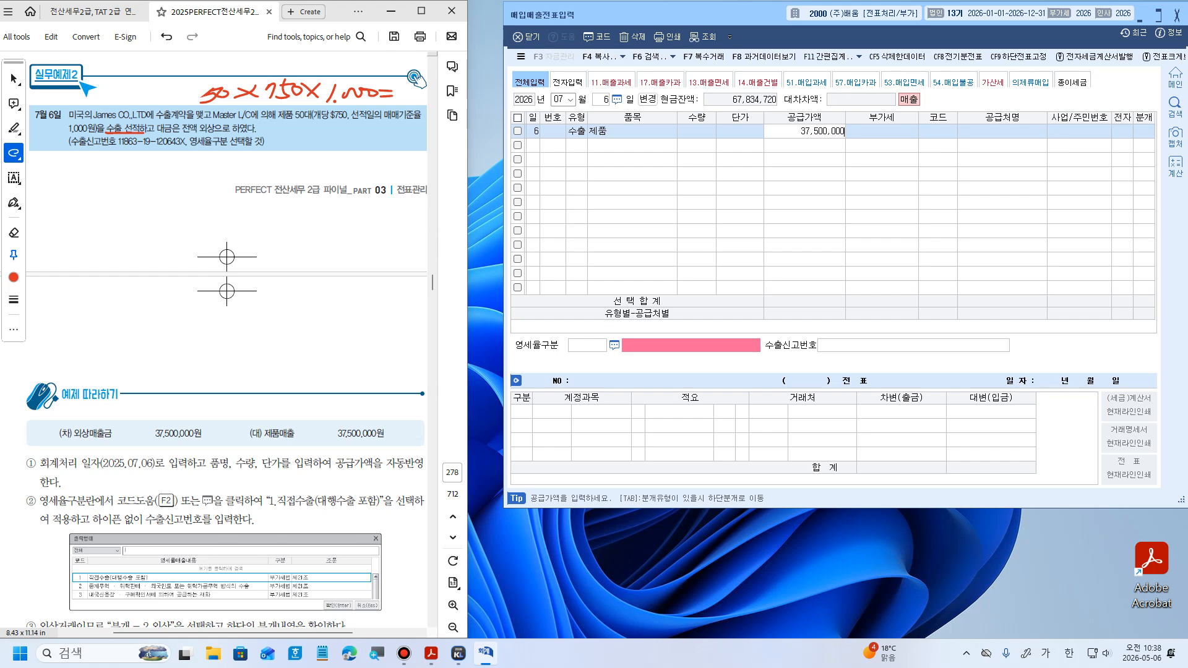
{"action": "key", "text": "Return"}
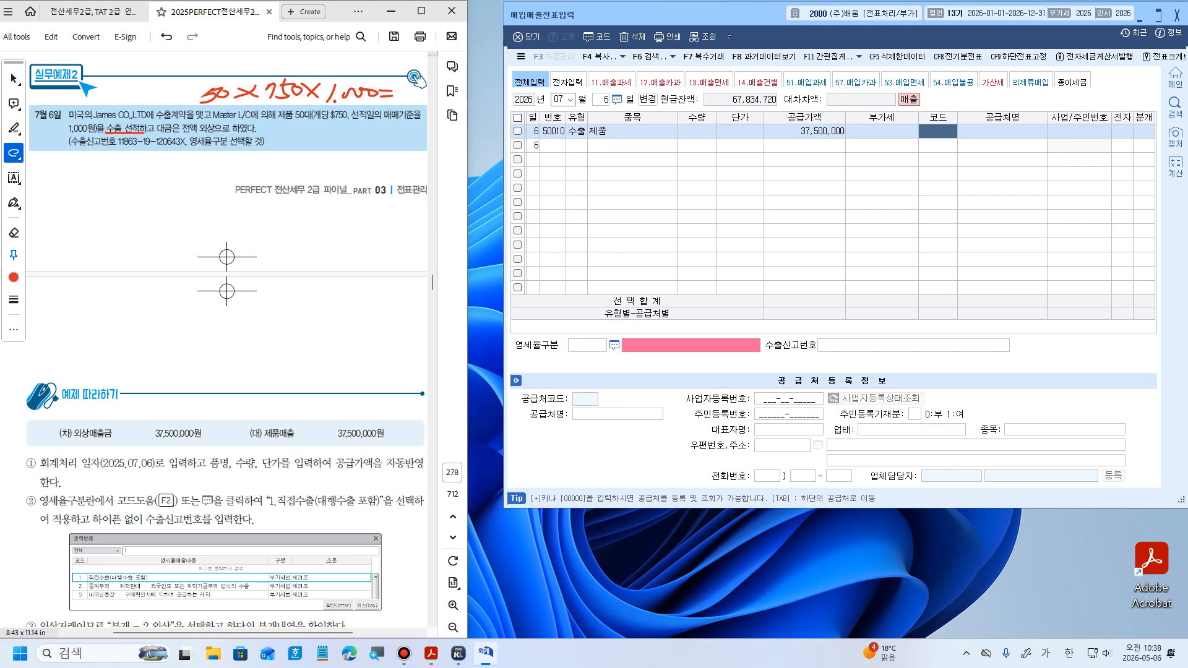
Search the 거래처 list for "J" and set the voucher's 공급처 to 02013 James CO.,LTD
{"action": "key", "text": "Hangul"}
{"action": "type", "text": "J"}
{"action": "key", "text": "Return"}
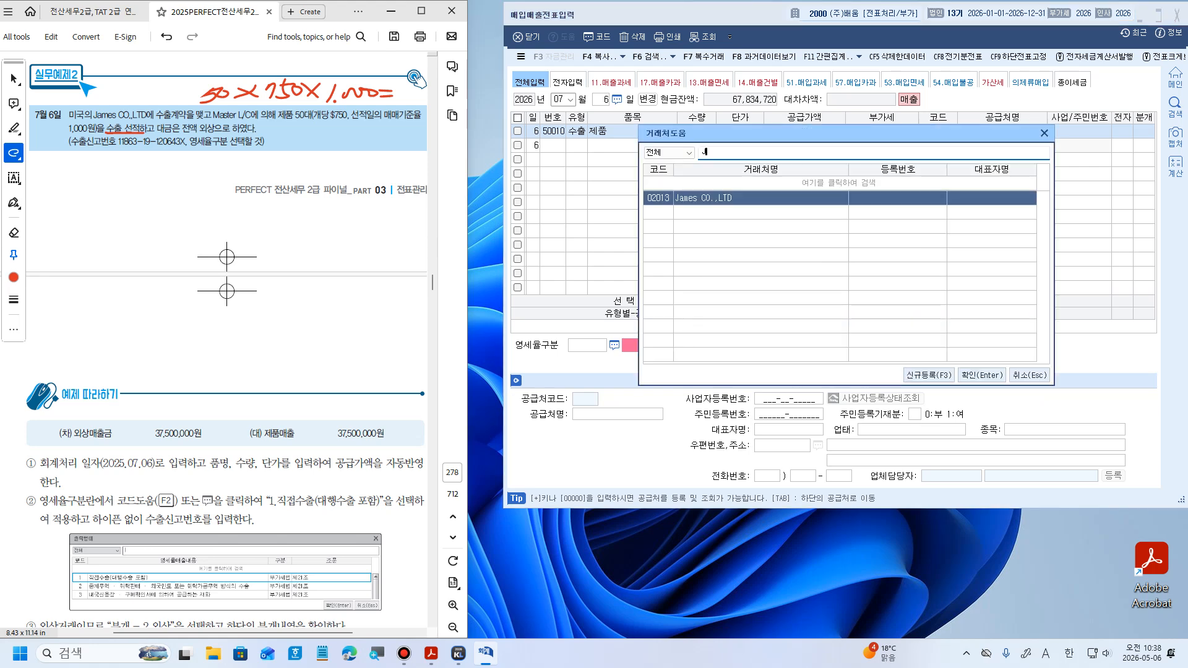
{"action": "key", "text": "Return"}
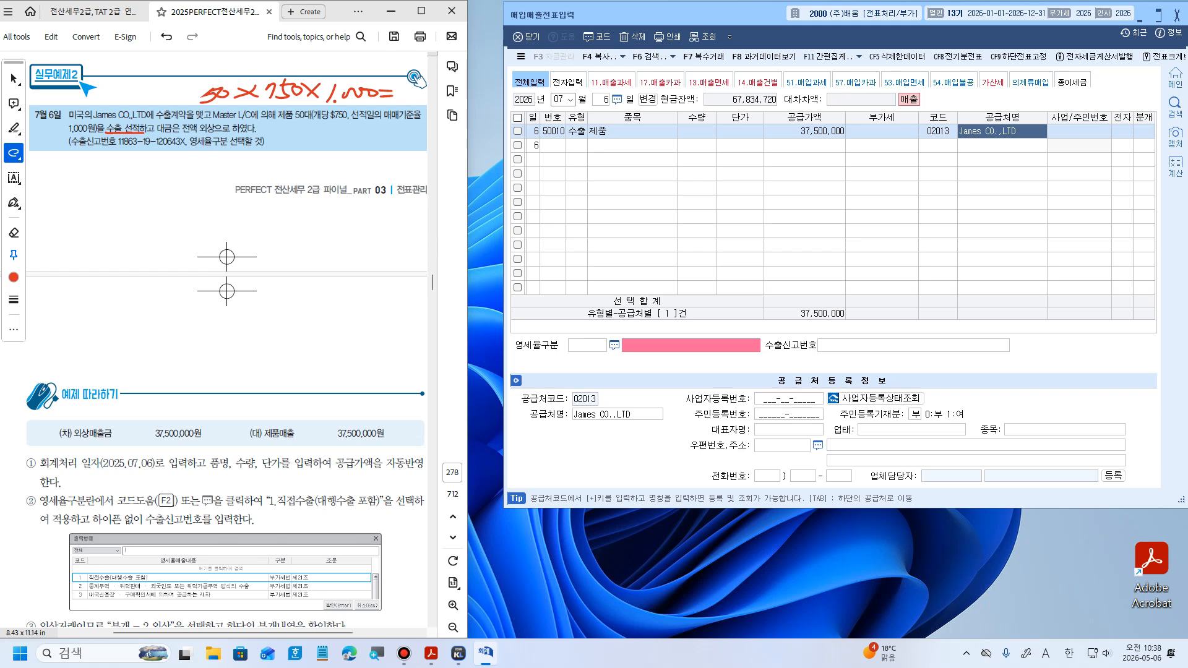
Set the July 6 export voucher's 영세율구분 to 1 직접수출(대행수출 포함) from the 영세율매출내용 list
{"action": "key", "text": "Return"}
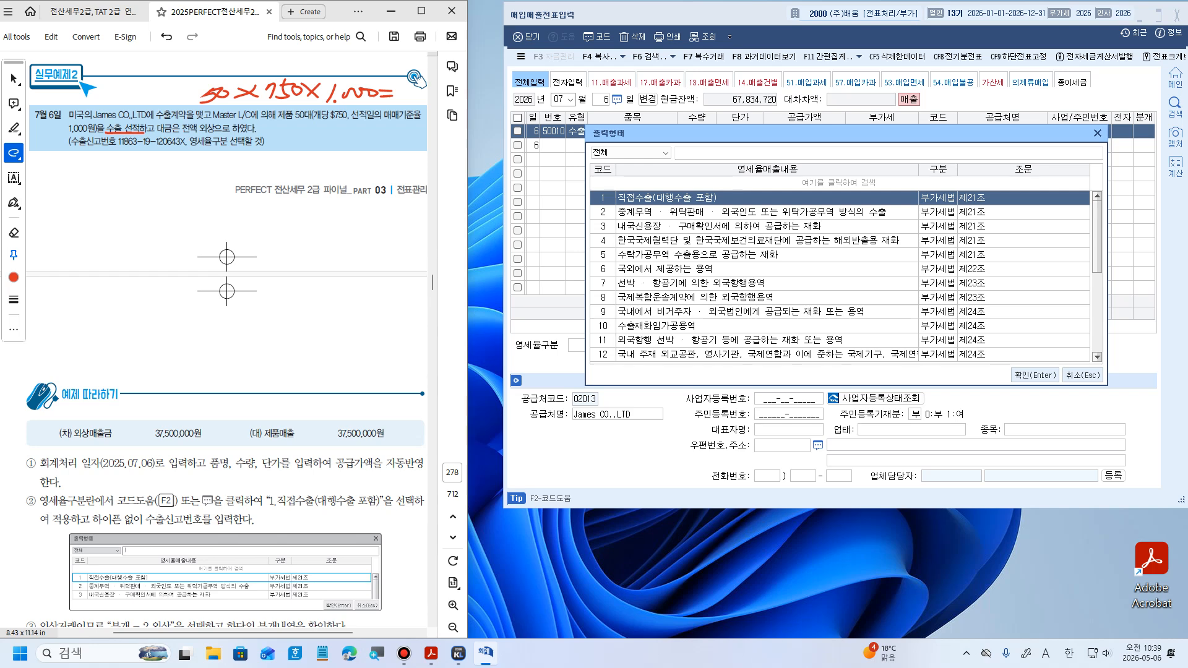
{"action": "left_click", "coordinate": [719, 227]}
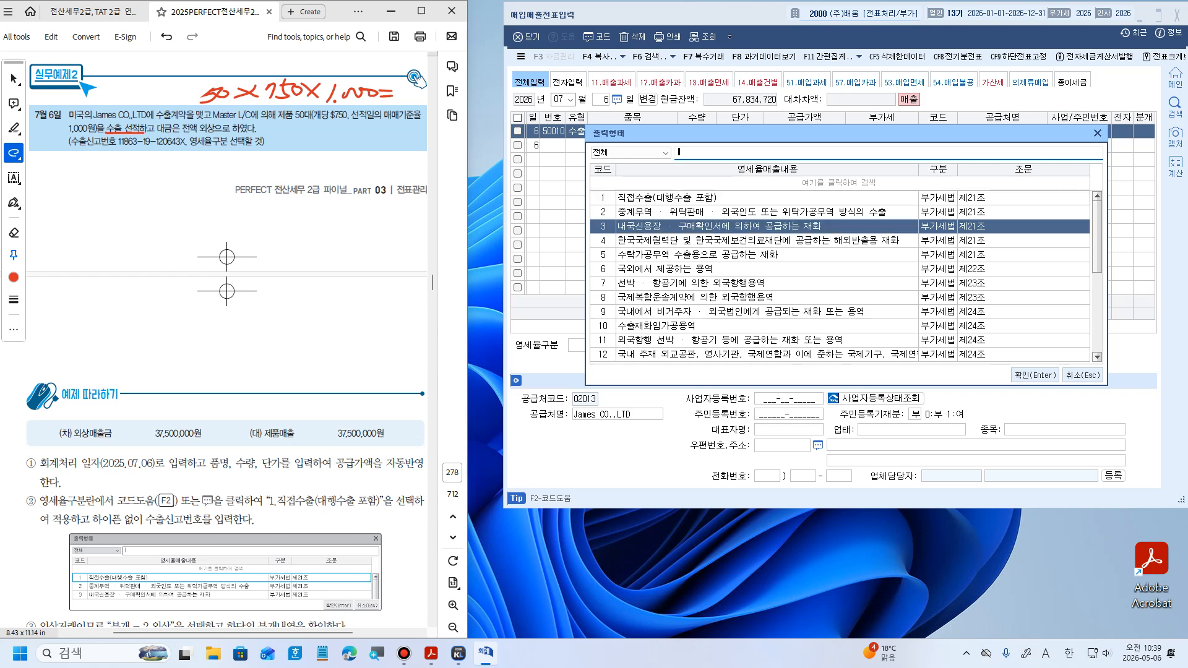
{"action": "key", "text": "Up"}
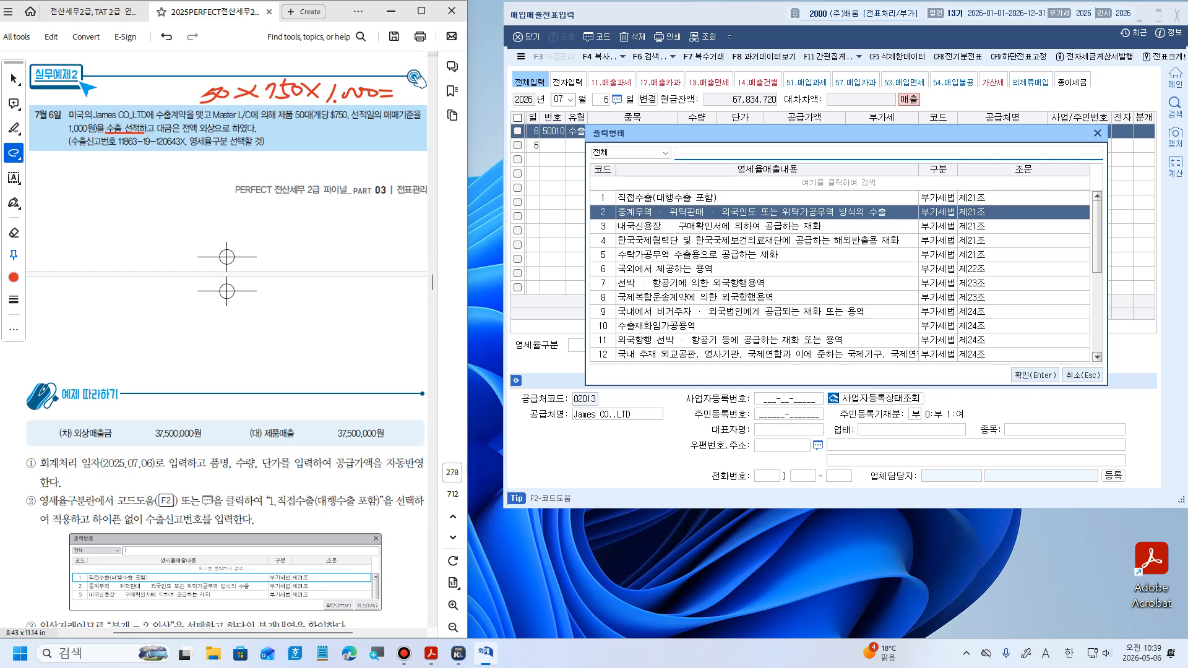
{"action": "key", "text": "Down"}
{"action": "key", "text": "Down"}
{"action": "key", "text": "Down"}
{"action": "key", "text": "Down"}
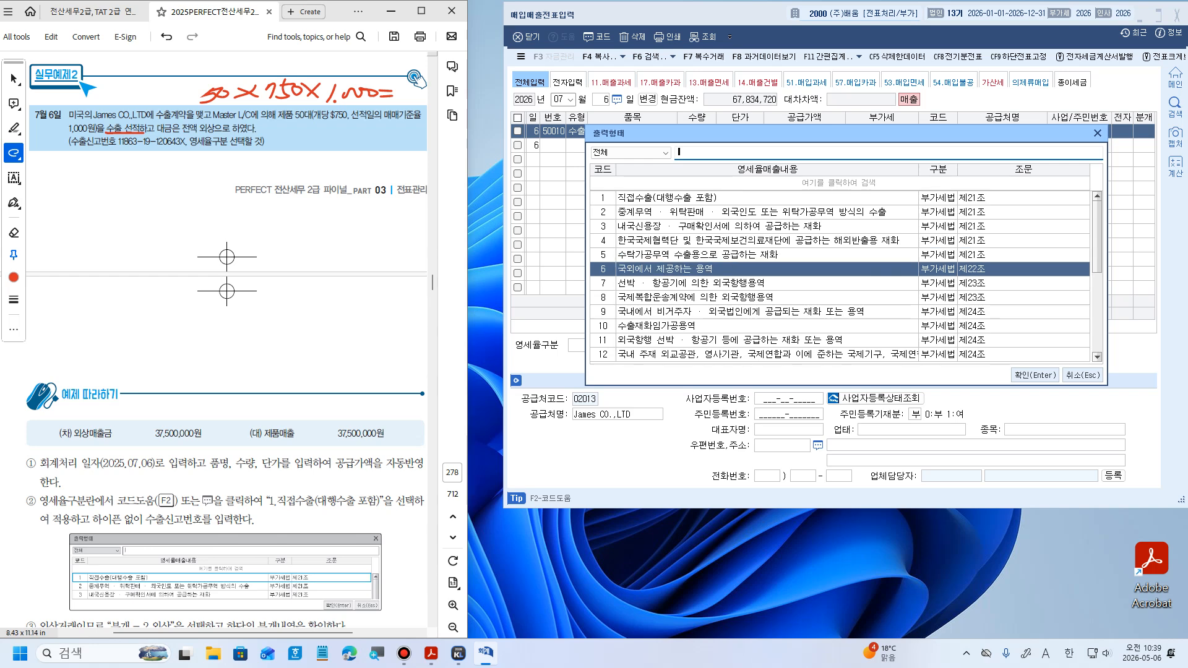
{"action": "key", "text": "Up"}
{"action": "key", "text": "Up"}
{"action": "key", "text": "Up"}
{"action": "key", "text": "Up"}
{"action": "key", "text": "Up"}
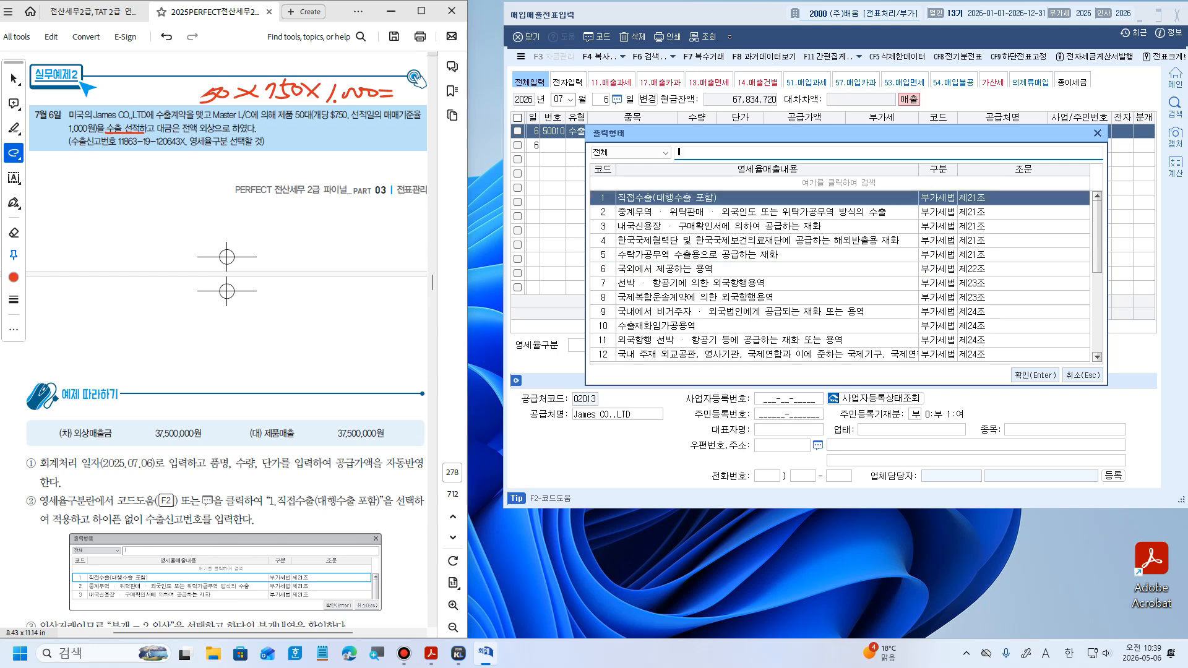
{"action": "key", "text": "Down"}
{"action": "key", "text": "Down"}
{"action": "key", "text": "Down"}
{"action": "key", "text": "Down"}
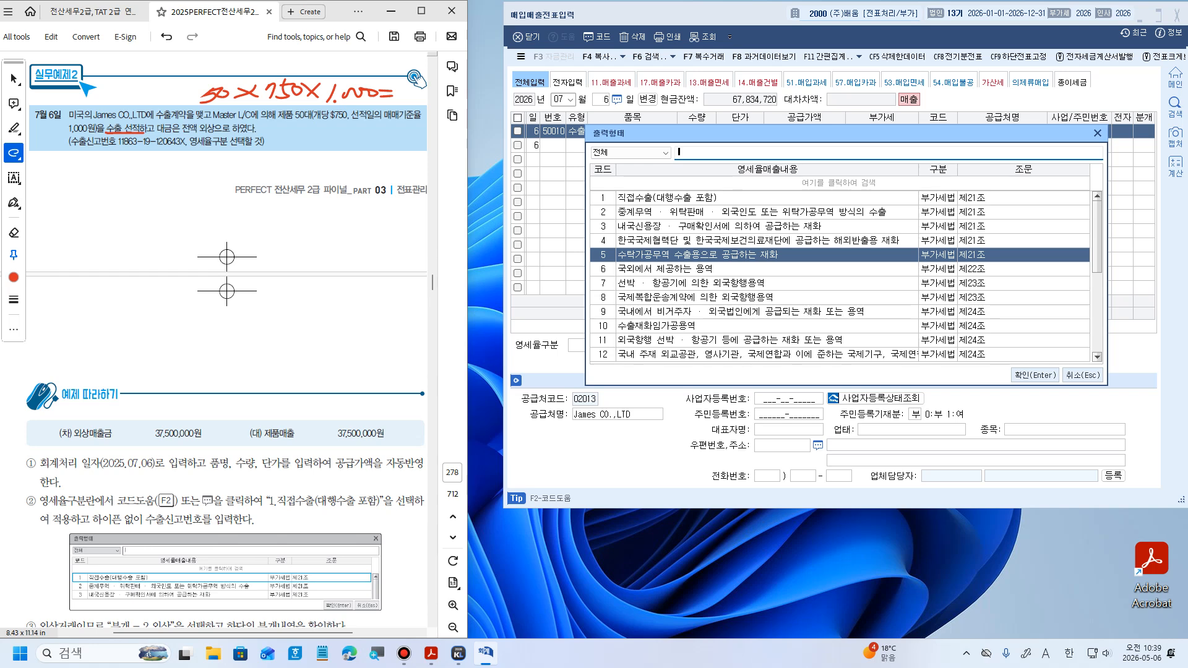
{"action": "key", "text": "Up"}
{"action": "key", "text": "Up"}
{"action": "key", "text": "Up"}
{"action": "key", "text": "Up"}
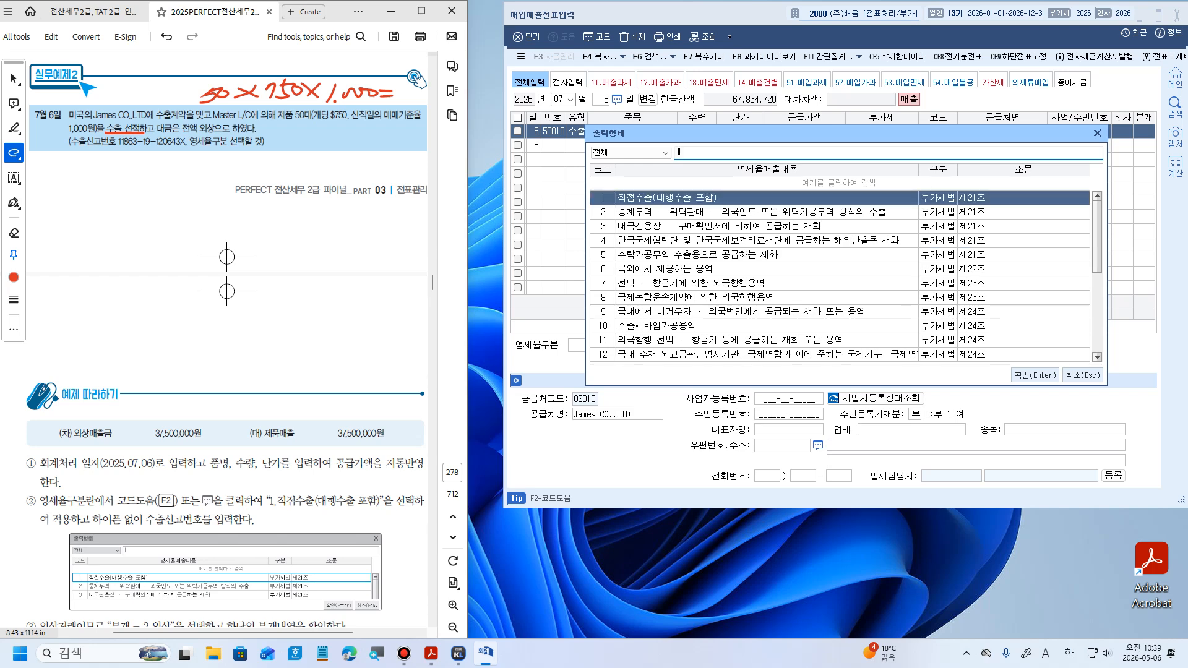
{"action": "key", "text": "Return"}
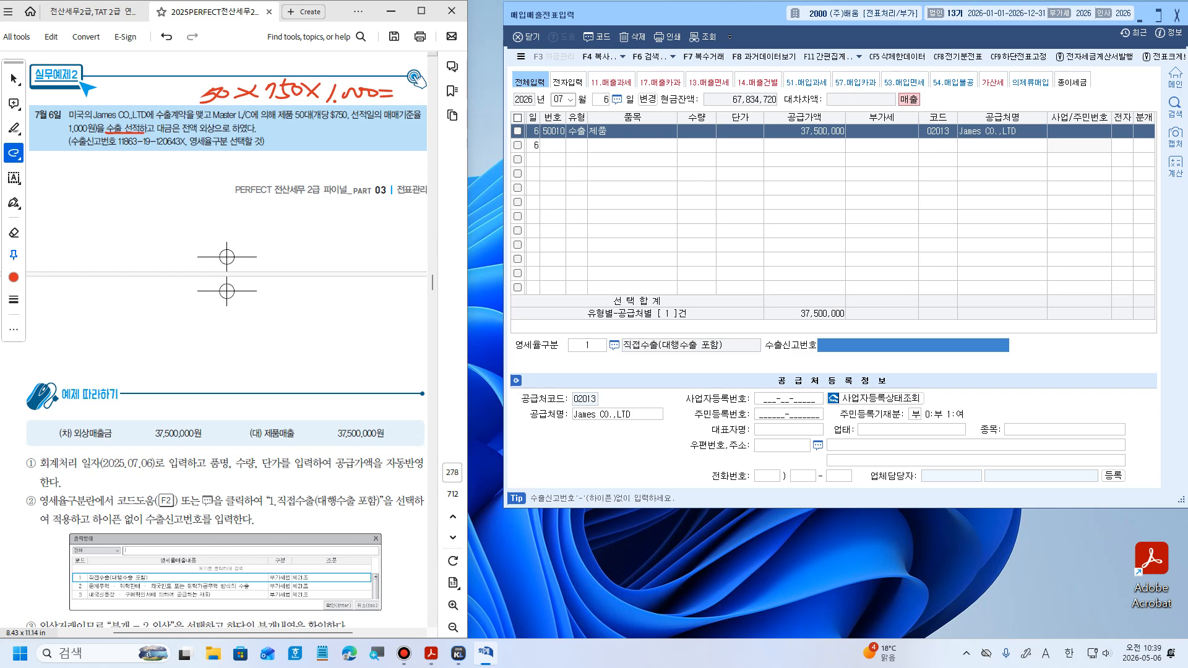
{"action": "type", "text": "1186"}
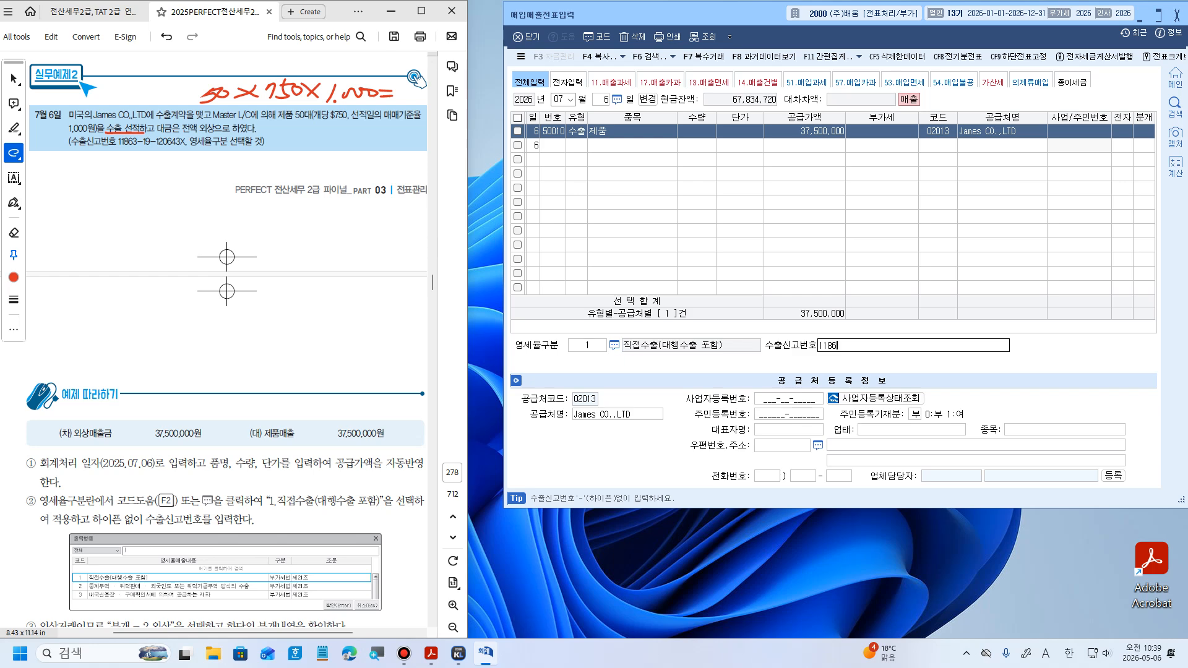
{"action": "type", "text": "3-19-120643"}
{"action": "key", "text": "Return"}
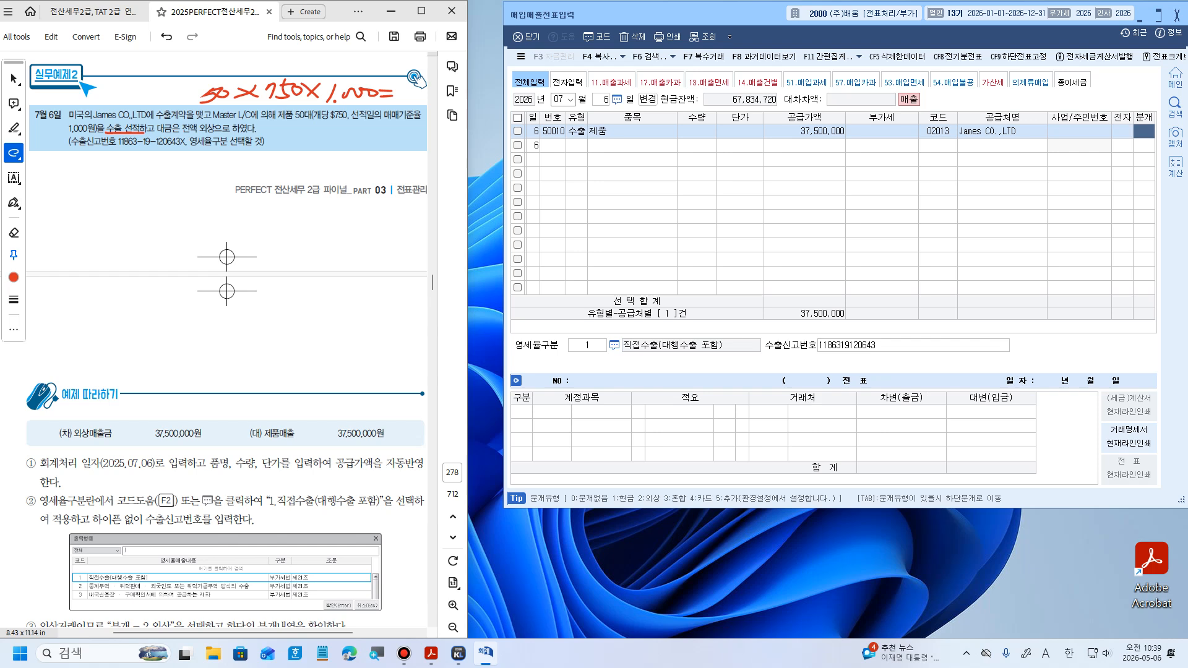
{"action": "key", "text": "Hangul"}
{"action": "left_click", "coordinate": [877, 345]}
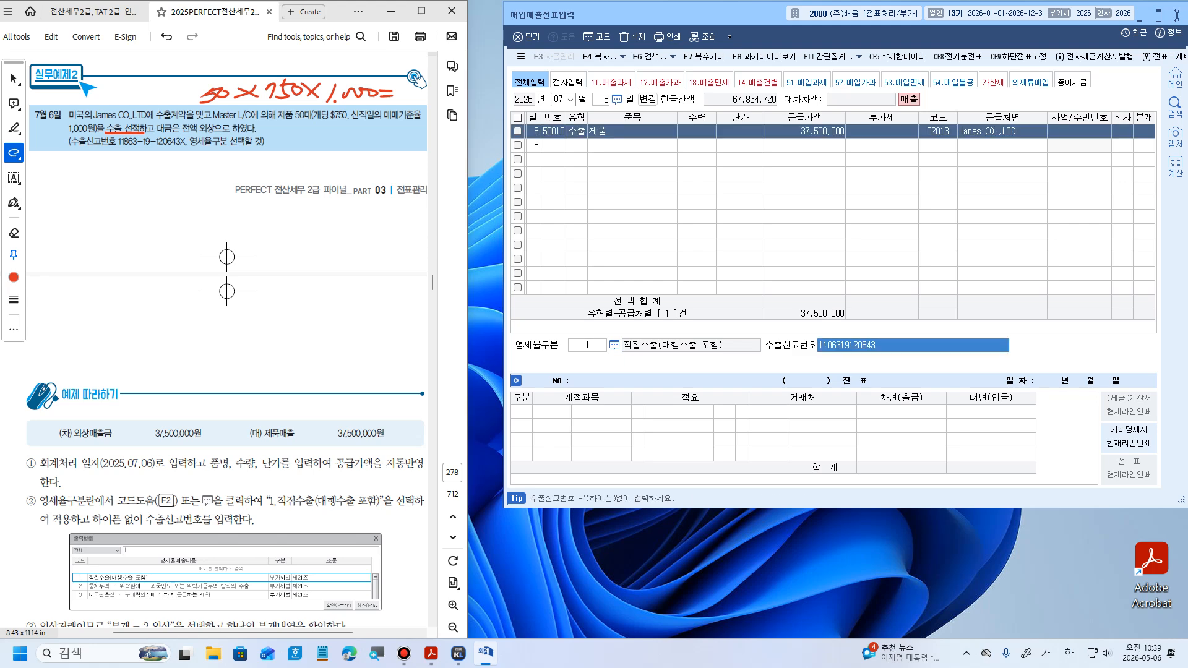
{"action": "left_click", "coordinate": [877, 345]}
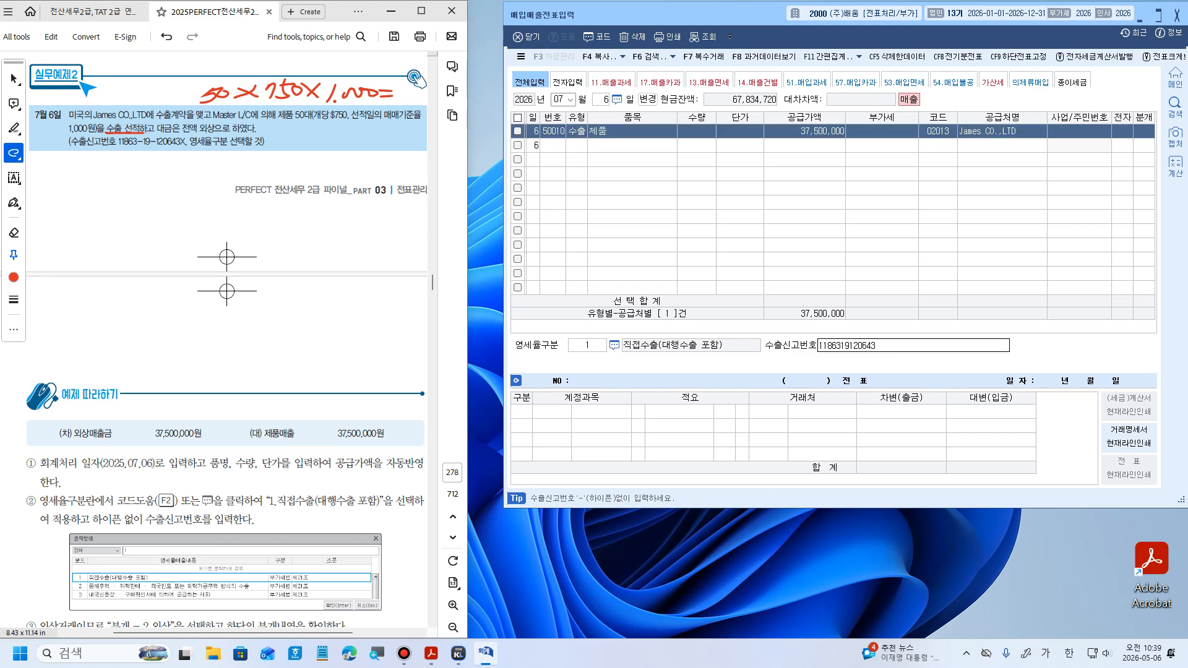
{"action": "type", "text": "ㅌ"}
{"action": "key", "text": "BackSpace"}
{"action": "key", "text": "Hangul"}
{"action": "type", "text": "x"}
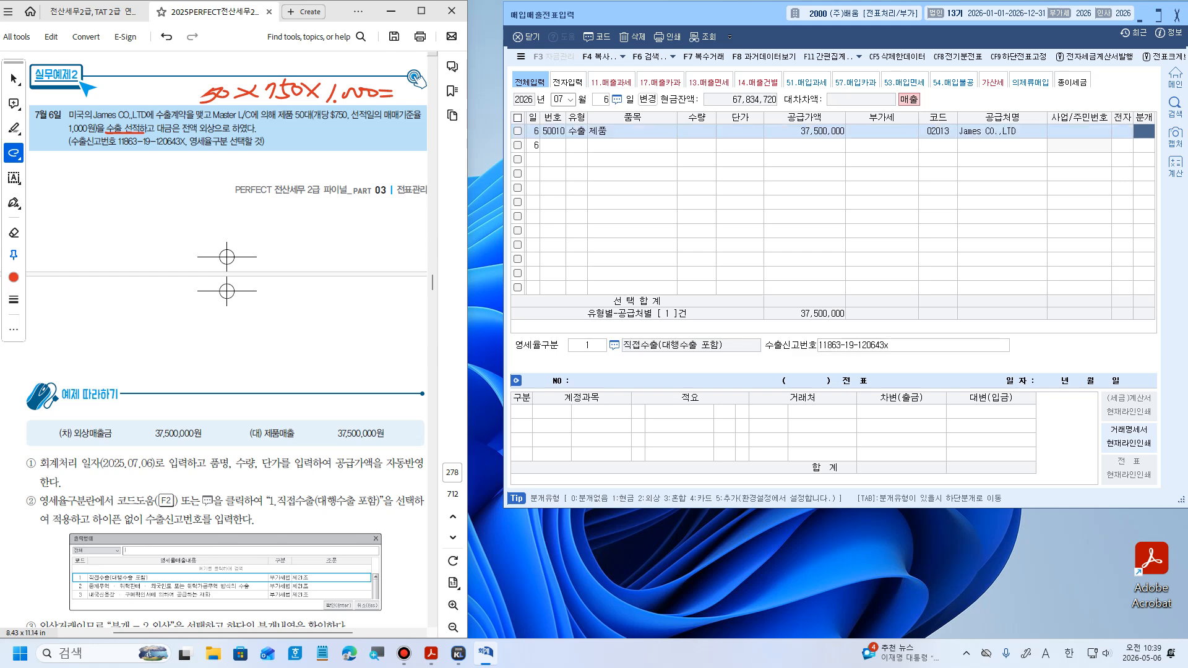
{"action": "left_click", "coordinate": [914, 346]}
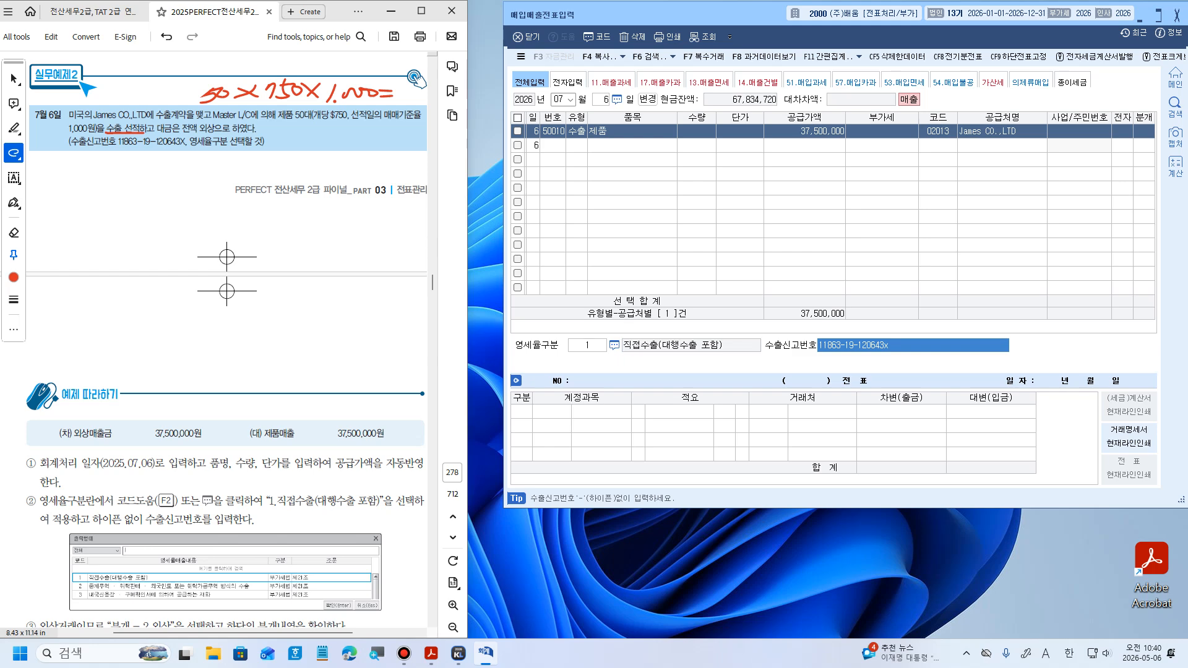
{"action": "key", "text": "Return"}
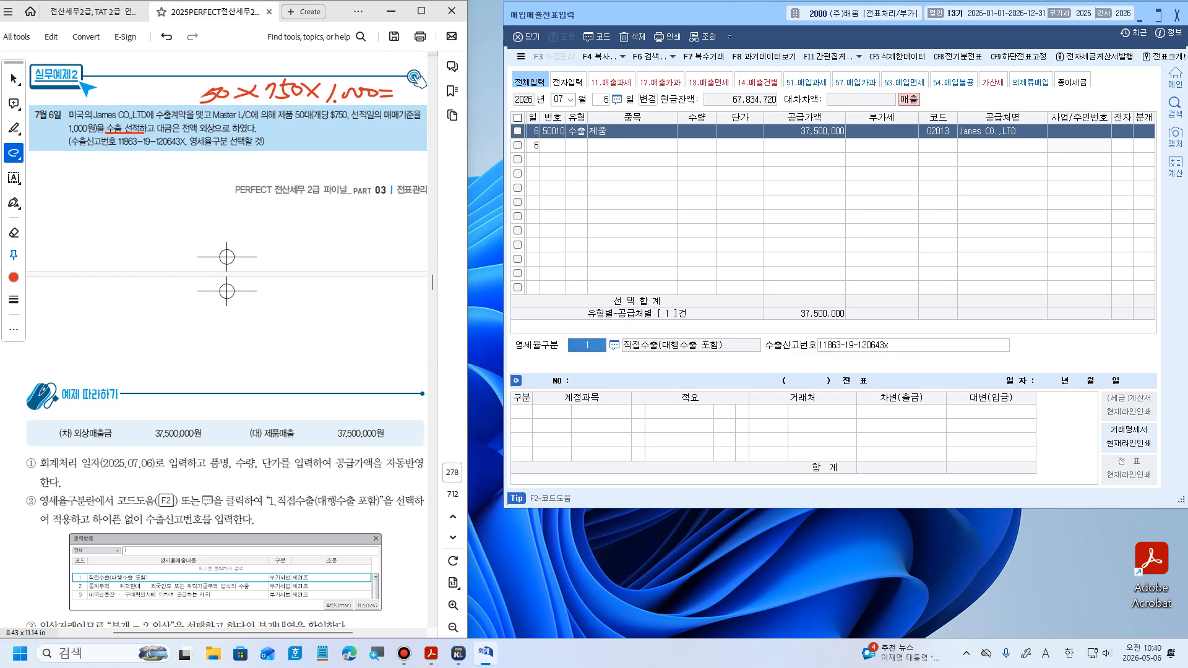
{"action": "key", "text": "Return"}
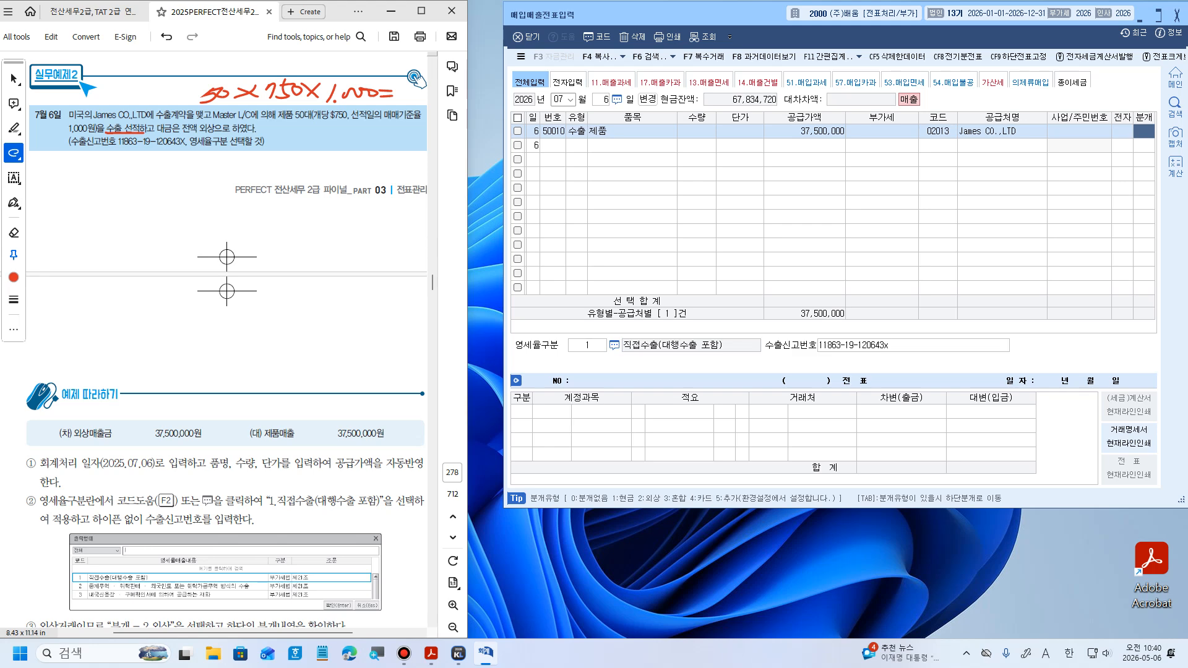
Underline 전액 외상으로 하였다 in Adobe Acrobat's 실무예제2, and in KcLep set the export voucher's 분개 to 2 외상
{"action": "left_click_drag", "start_coordinate": [182, 130], "coordinate": [249, 135]}
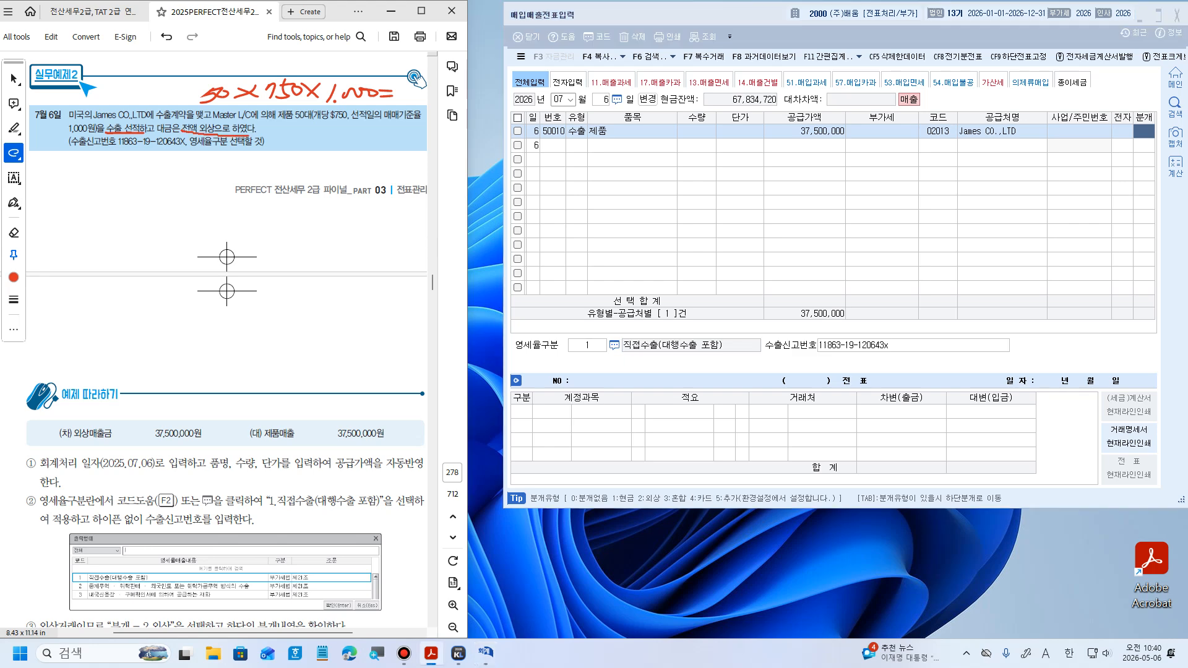
{"action": "key", "text": "alt+Tab"}
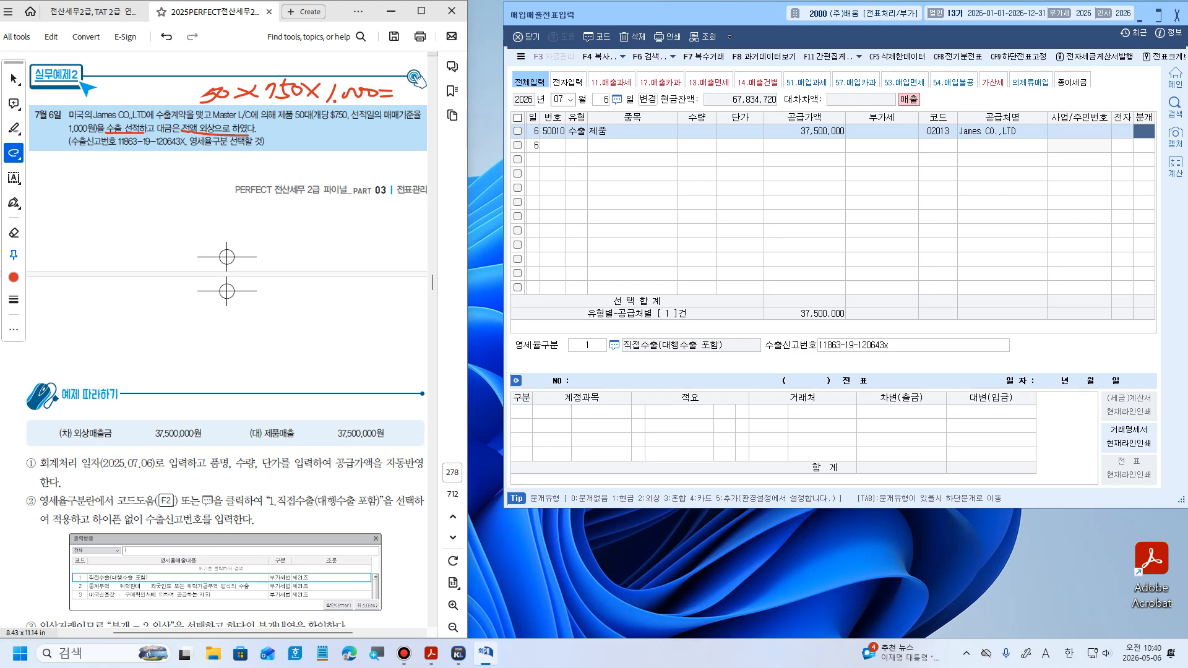
{"action": "type", "text": "2"}
{"action": "key", "text": "Return"}
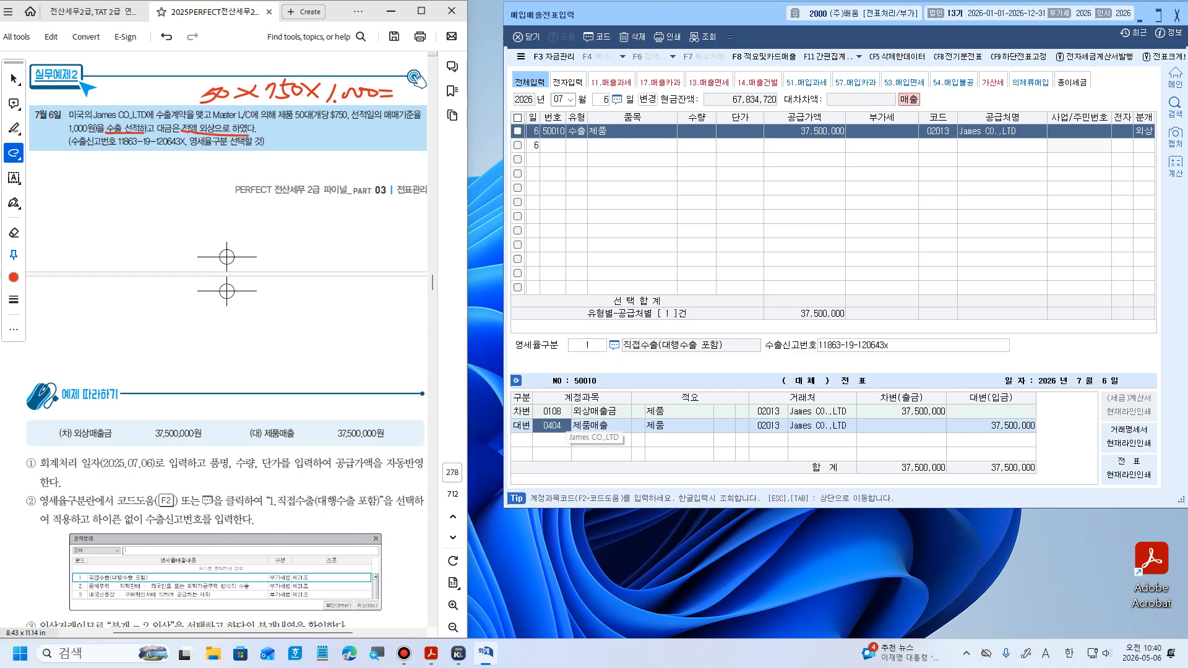
{"action": "key", "text": "Up"}
{"action": "key", "text": "Down"}
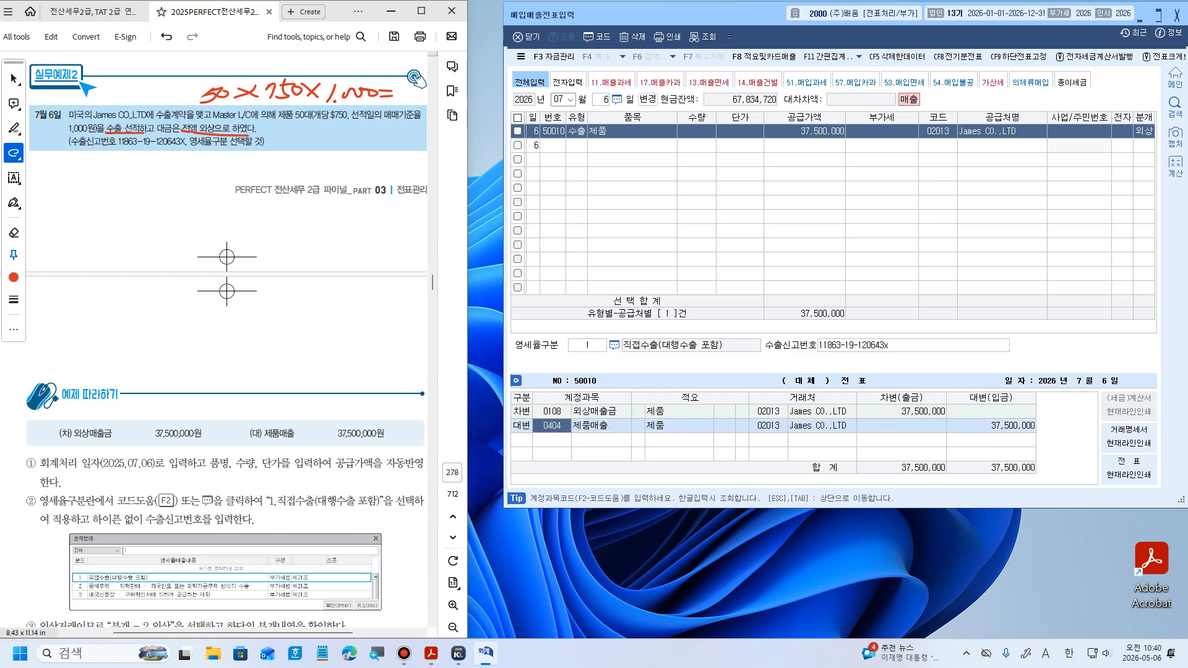
{"action": "key", "text": "Left"}
{"action": "left_click", "coordinate": [987, 426]}
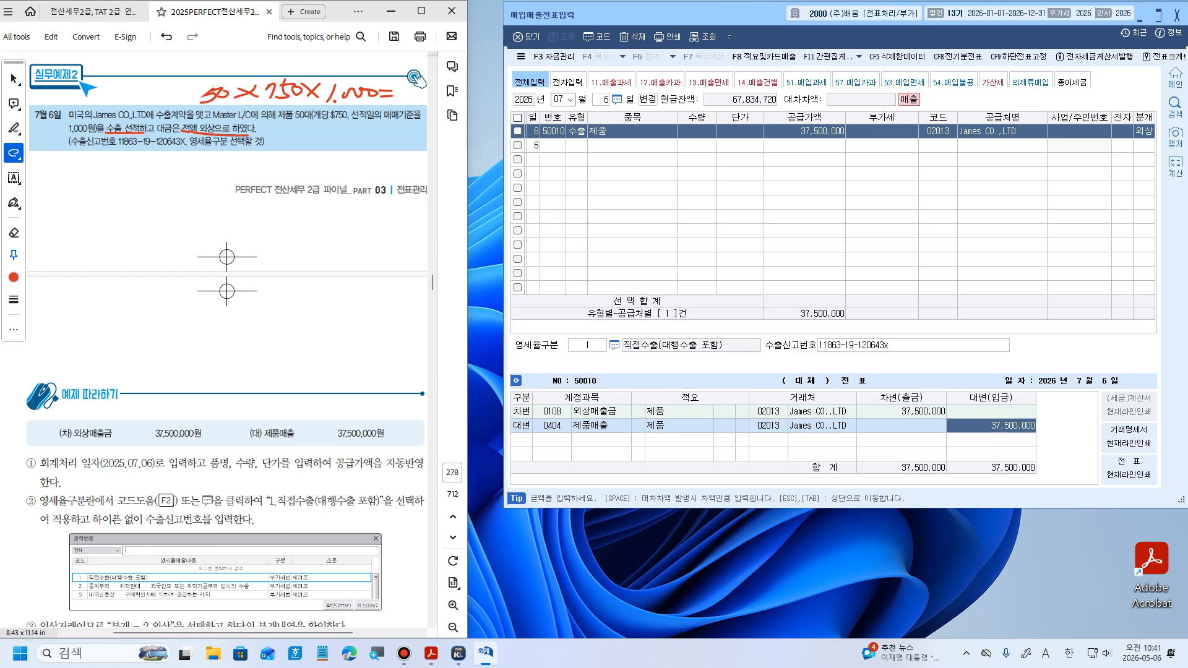
In Adobe Acrobat's 실무예제3, underline 전자제품을, the VAT-inclusive 10,120,000원 and the 국민카드 payment phrase in red
{"action": "scroll", "coordinate": [226, 325], "scroll_direction": "down", "scroll_amount": 3}
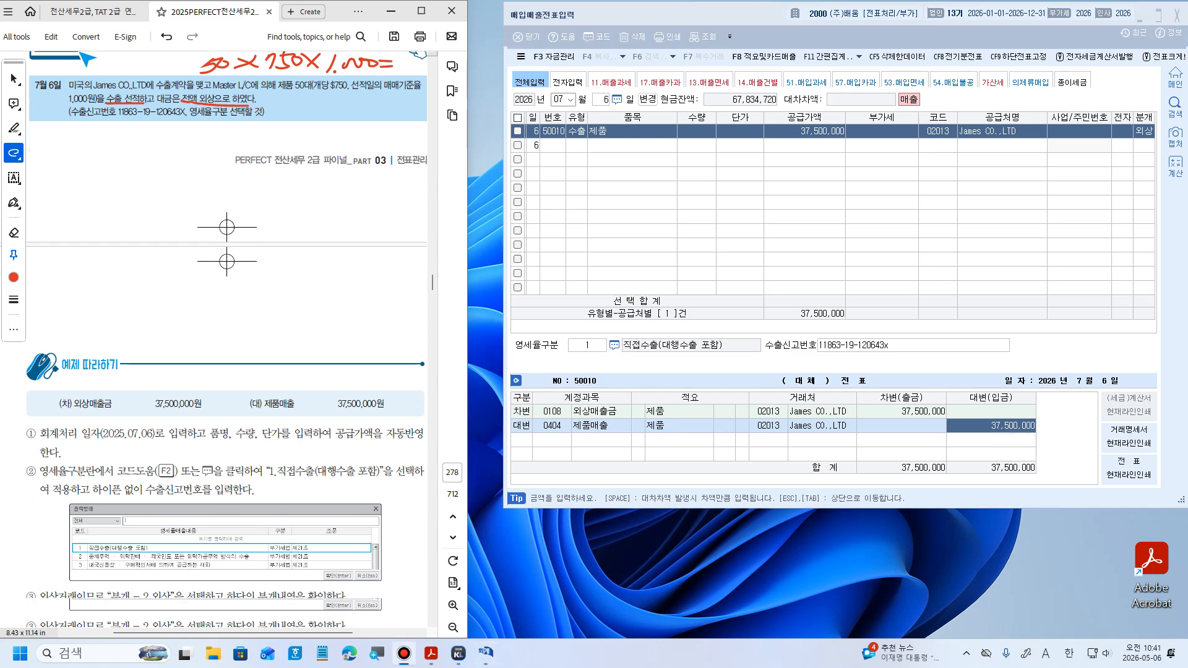
{"action": "scroll", "coordinate": [226, 325], "scroll_direction": "down", "scroll_amount": 10}
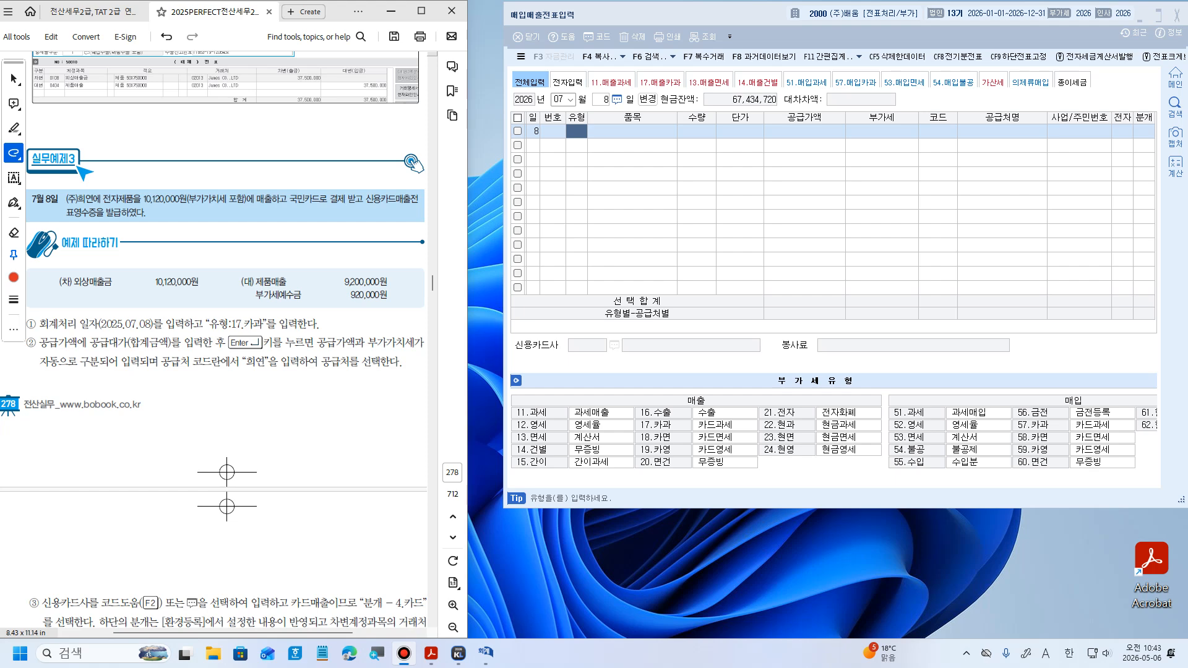
{"action": "left_click", "coordinate": [576, 131]}
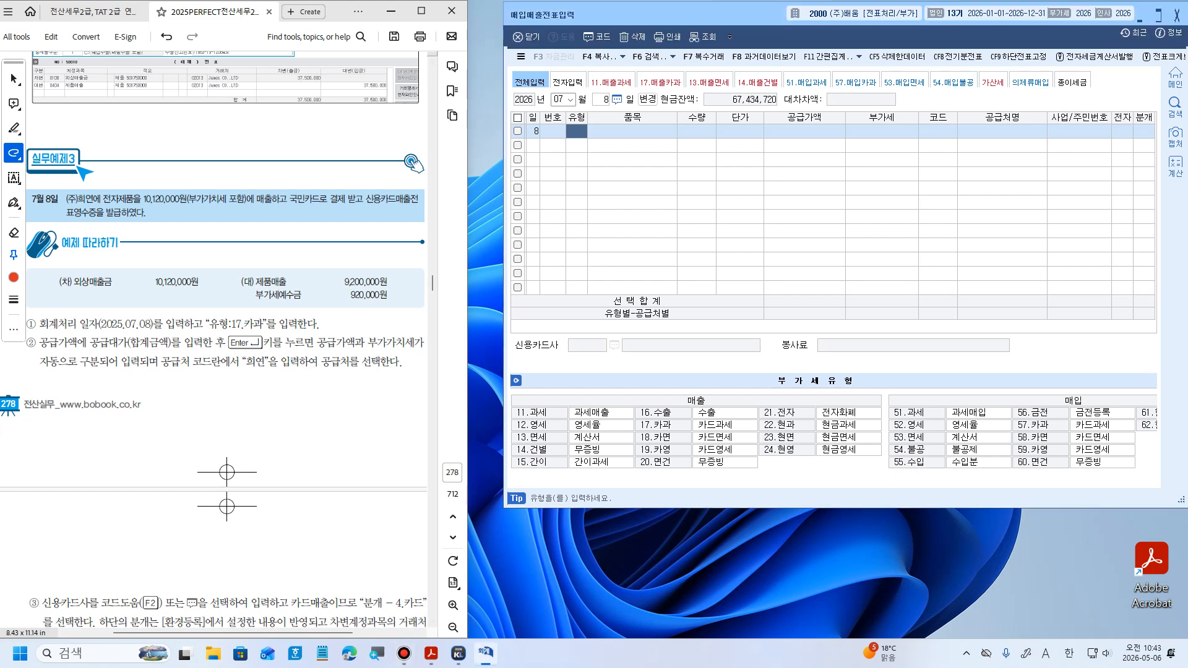
{"action": "left_click_drag", "start_coordinate": [267, 209], "coordinate": [363, 208]}
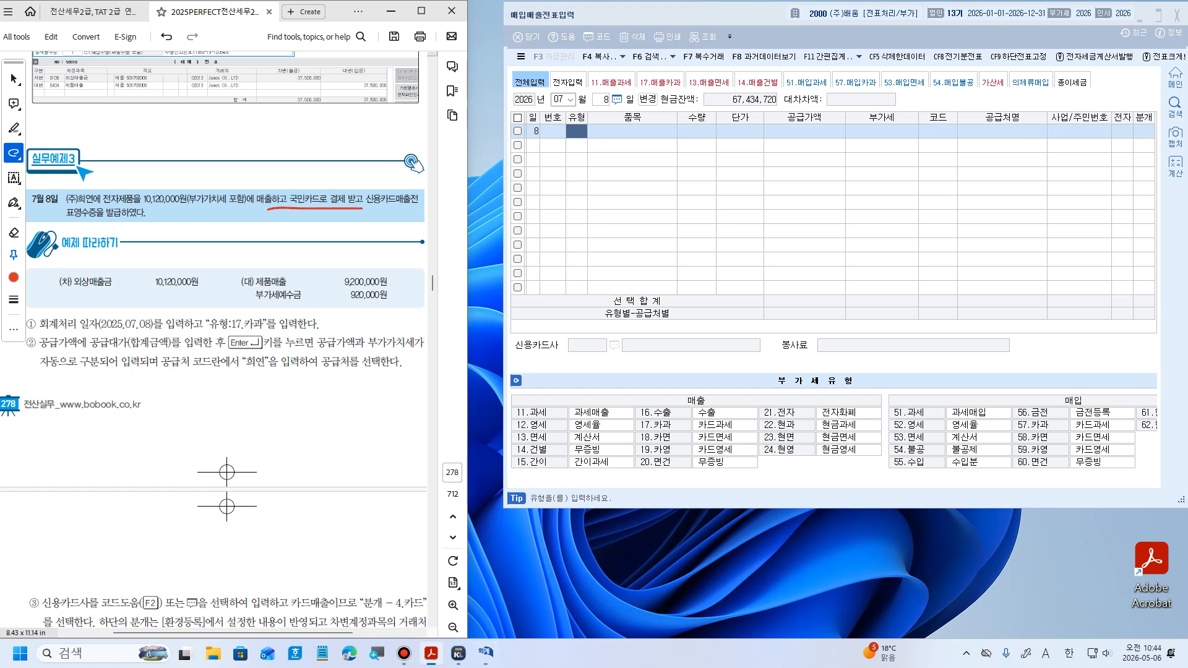
{"action": "left_click_drag", "start_coordinate": [143, 208], "coordinate": [224, 209]}
{"action": "left_click_drag", "start_coordinate": [103, 202], "coordinate": [141, 202]}
Back in KcLep, set the July 8 voucher's 유형 to 17 카과 and its 품목 to 전자제품, leaving 수량 and 단가 blank
{"action": "left_click", "coordinate": [576, 131]}
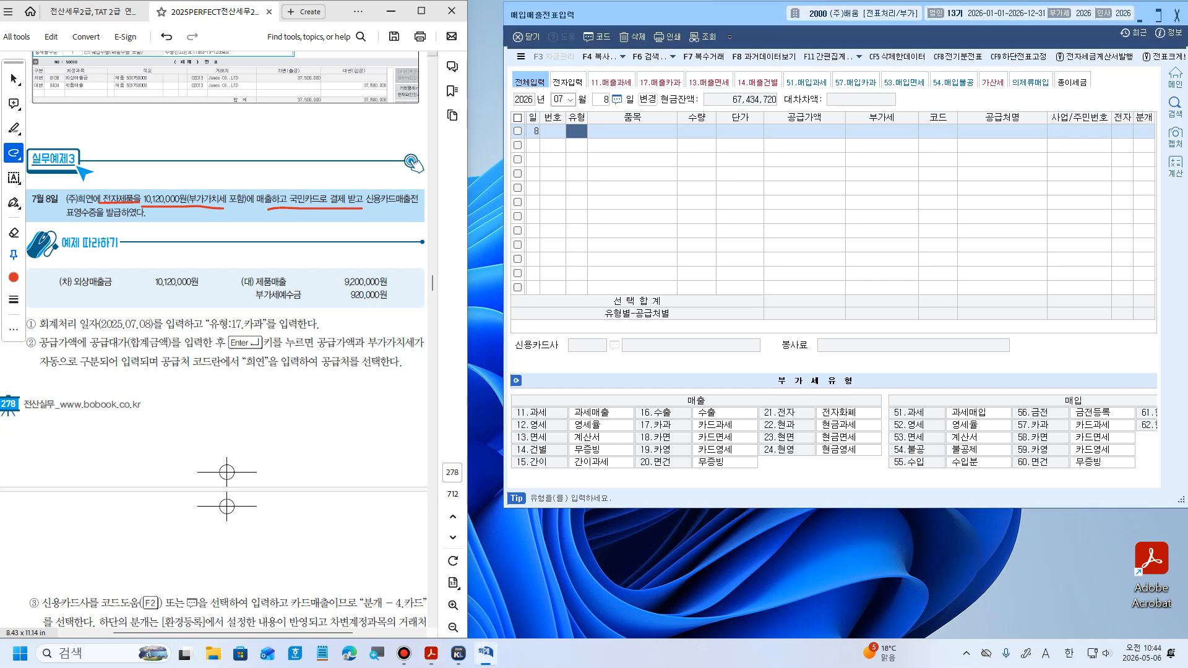
{"action": "type", "text": "17"}
{"action": "key", "text": "Return"}
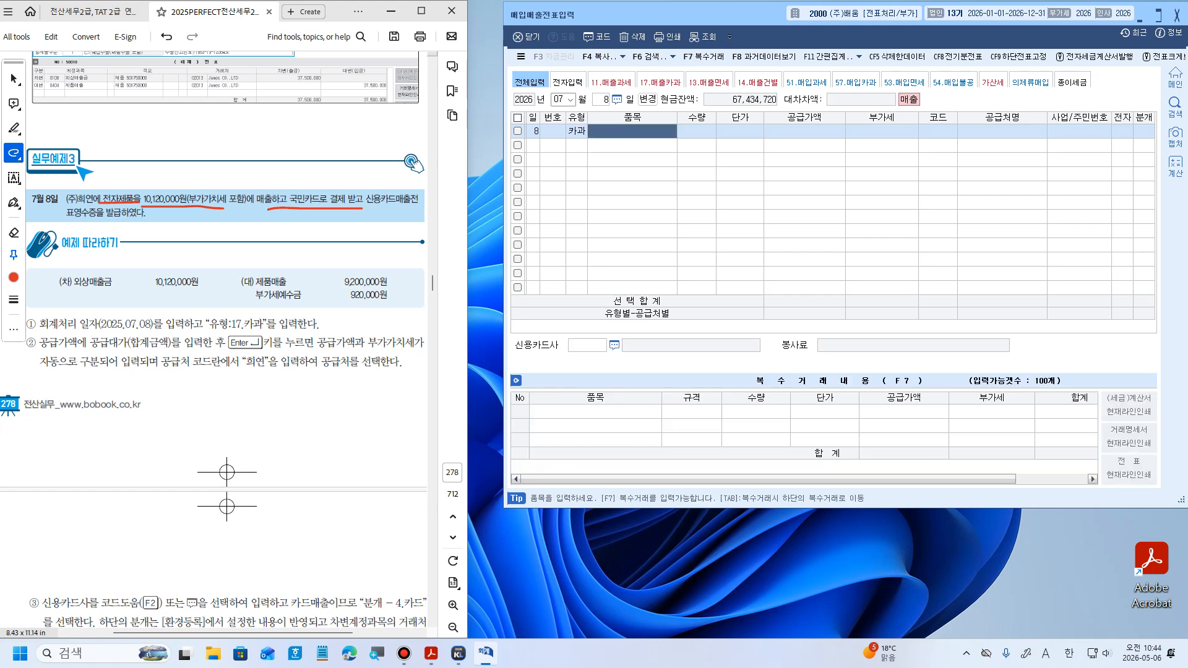
{"action": "type", "text": "wjs"}
{"action": "key", "text": "BackSpace"}
{"action": "key", "text": "BackSpace"}
{"action": "key", "text": "BackSpace"}
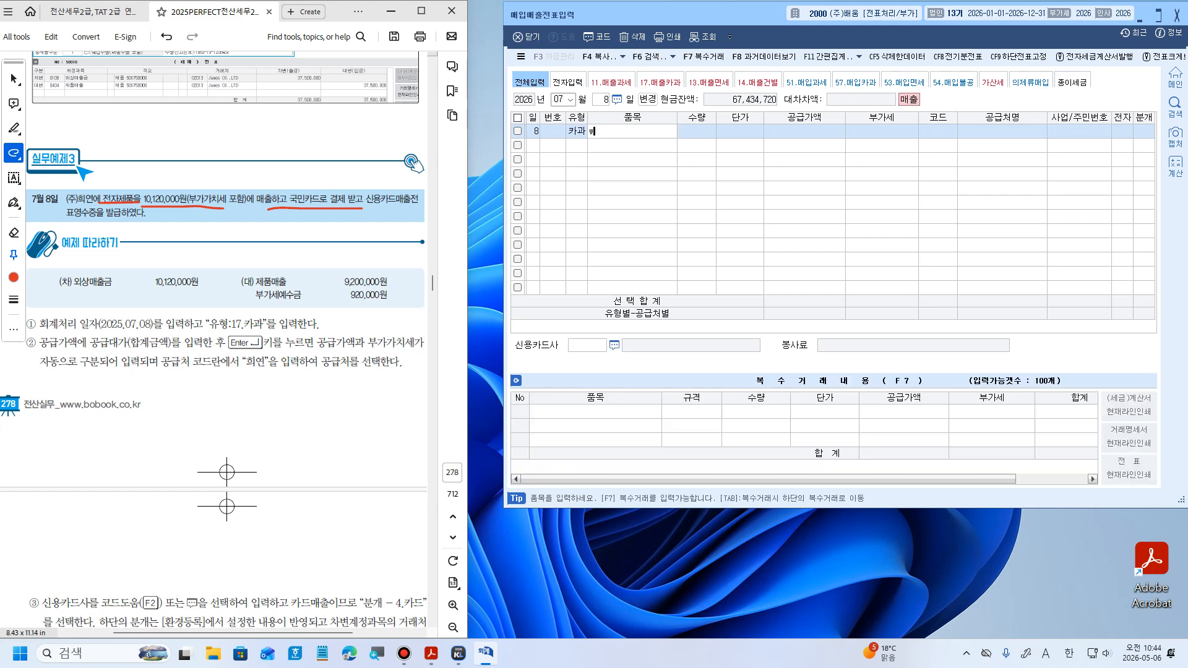
{"action": "key", "text": "Hangul"}
{"action": "type", "text": "ㅈㅓㄴㅈㅏㅈㅔㅍㅜㅁ"}
{"action": "key", "text": "Return"}
{"action": "key", "text": "Return"}
{"action": "key", "text": "Return"}
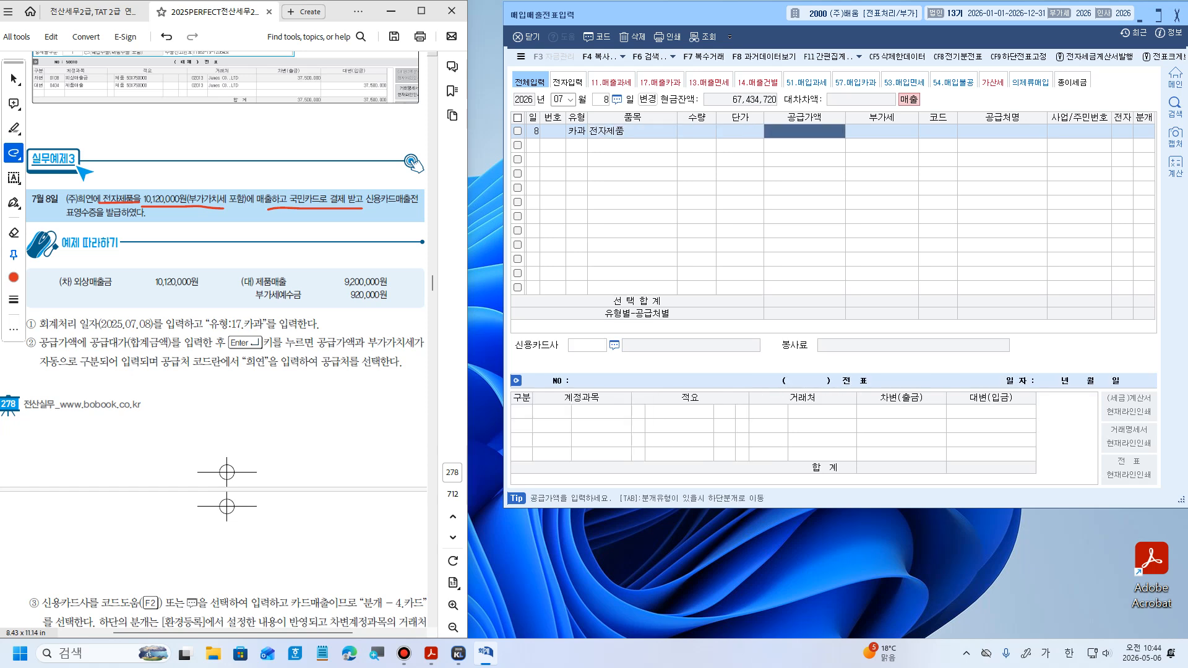
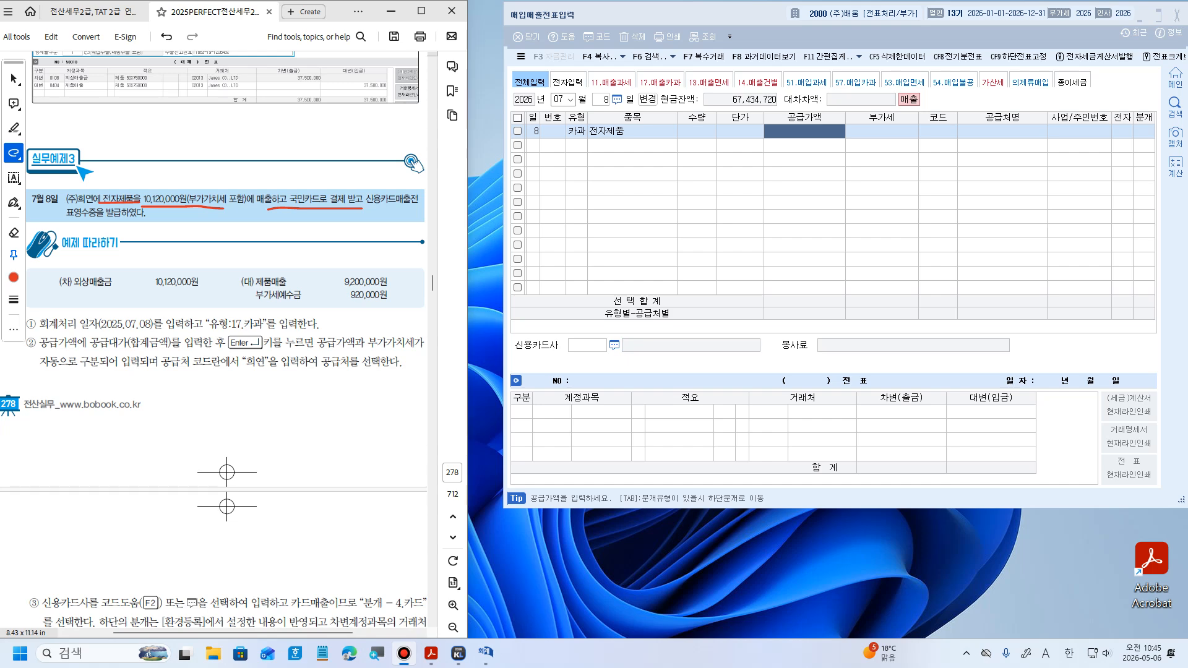
Enter the VAT-inclusive total 10,120,000 in the July 8 card sale's 공급가액
{"action": "key", "text": "alt+Tab"}
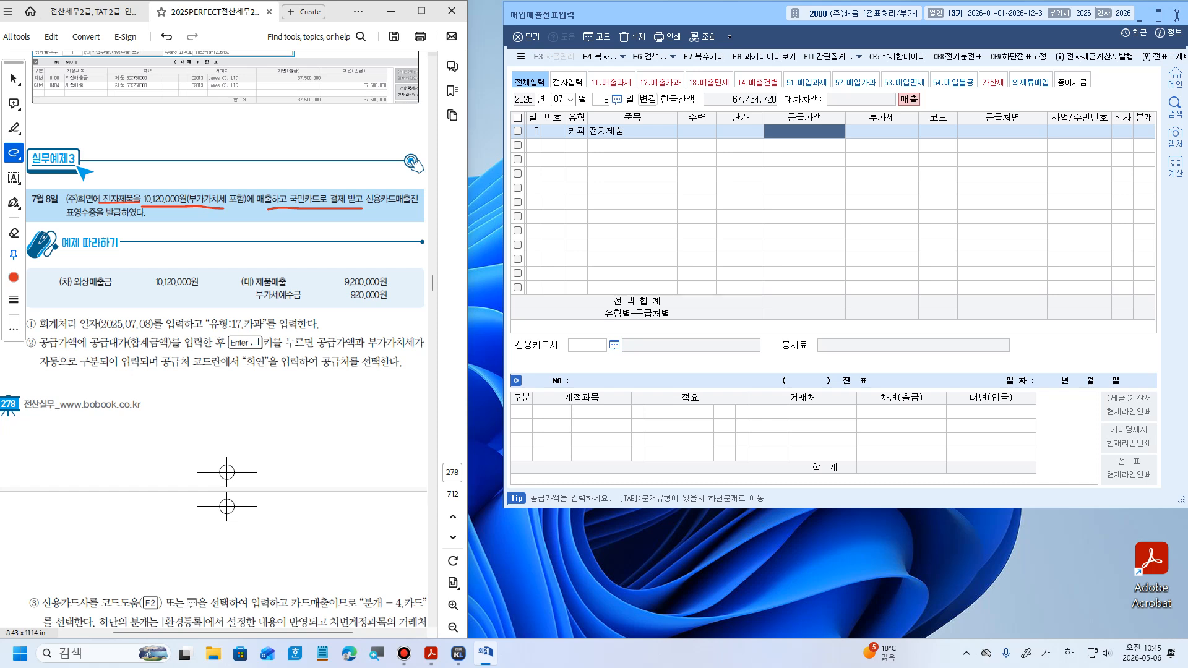
{"action": "type", "text": "10,120,000"}
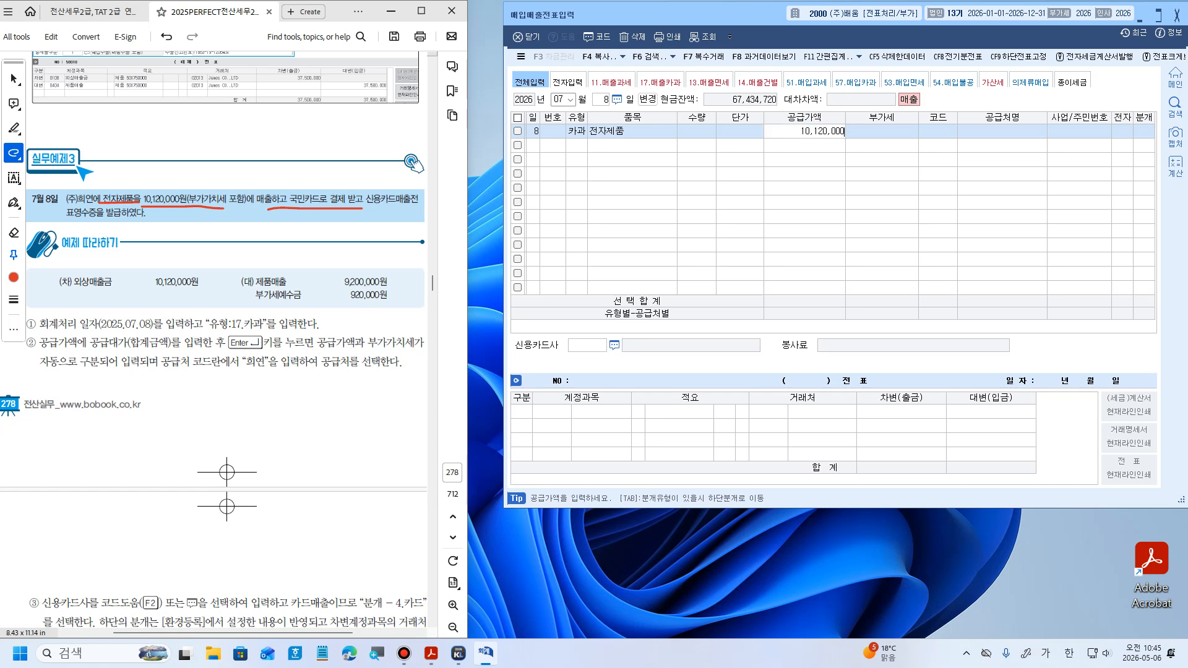
{"action": "key", "text": "Return"}
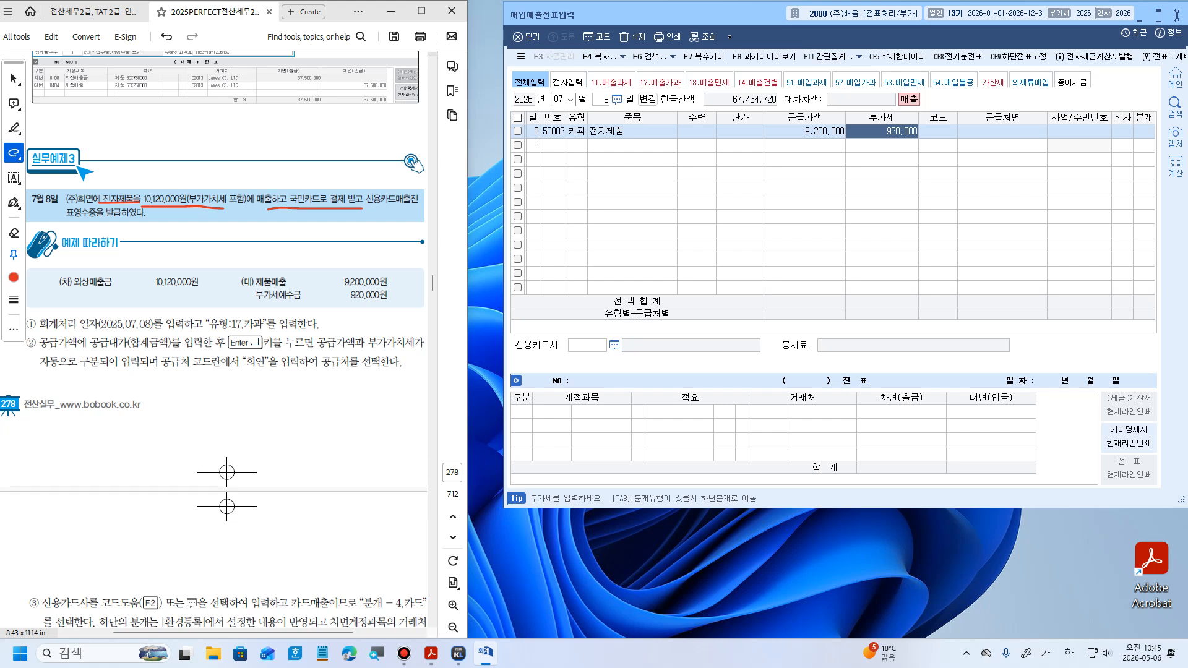
{"action": "key", "text": "Left"}
{"action": "key", "text": "Right"}
Check the 카과, 현과 공급가액에 부가세 포함 setting in 환경등록, and return to the July 8 voucher
{"action": "left_click_drag", "start_coordinate": [761, 15], "coordinate": [740, 204]}
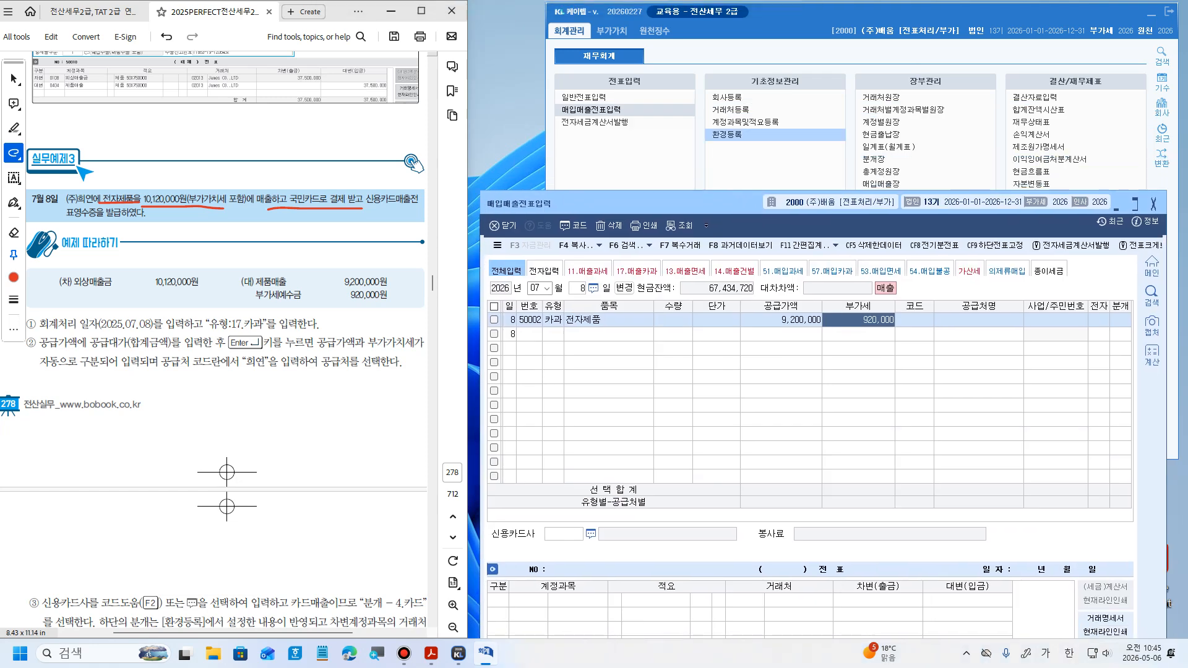
{"action": "left_click", "coordinate": [727, 134]}
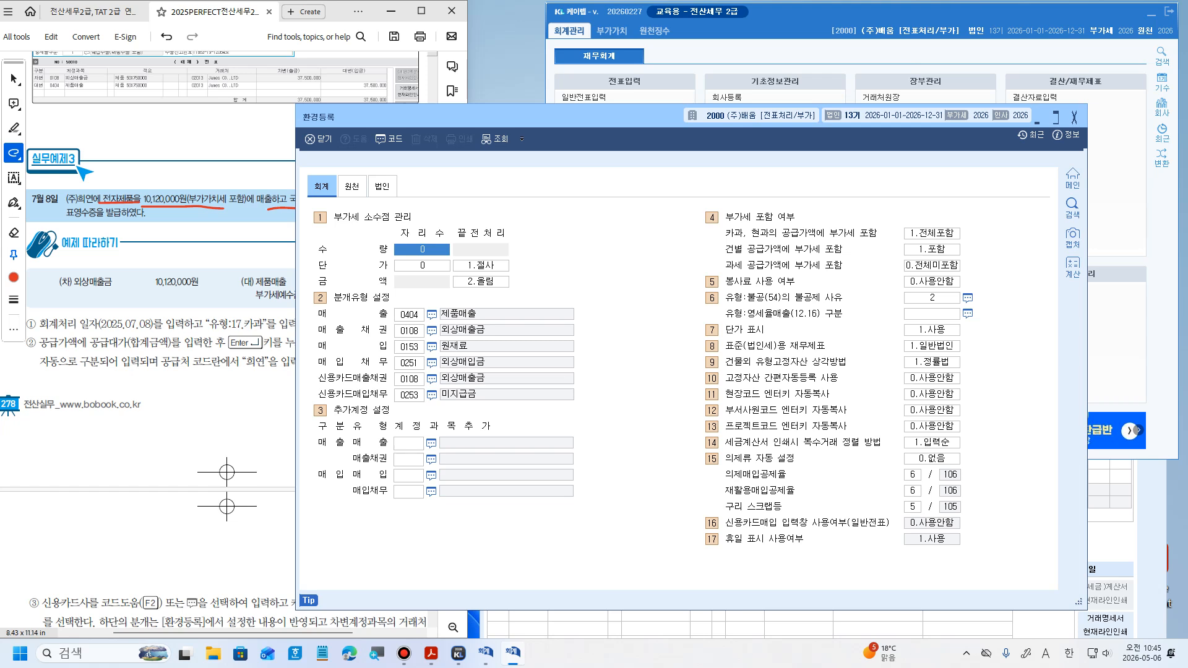
{"action": "left_click", "coordinate": [932, 233]}
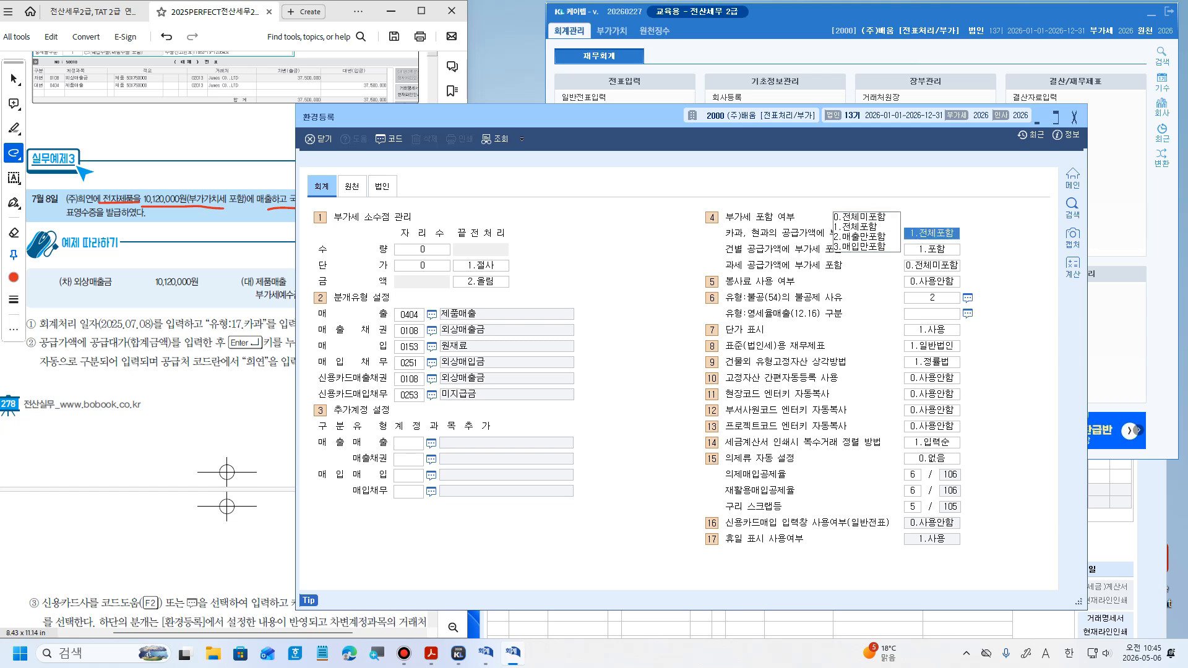
{"action": "left_click", "coordinate": [1074, 116]}
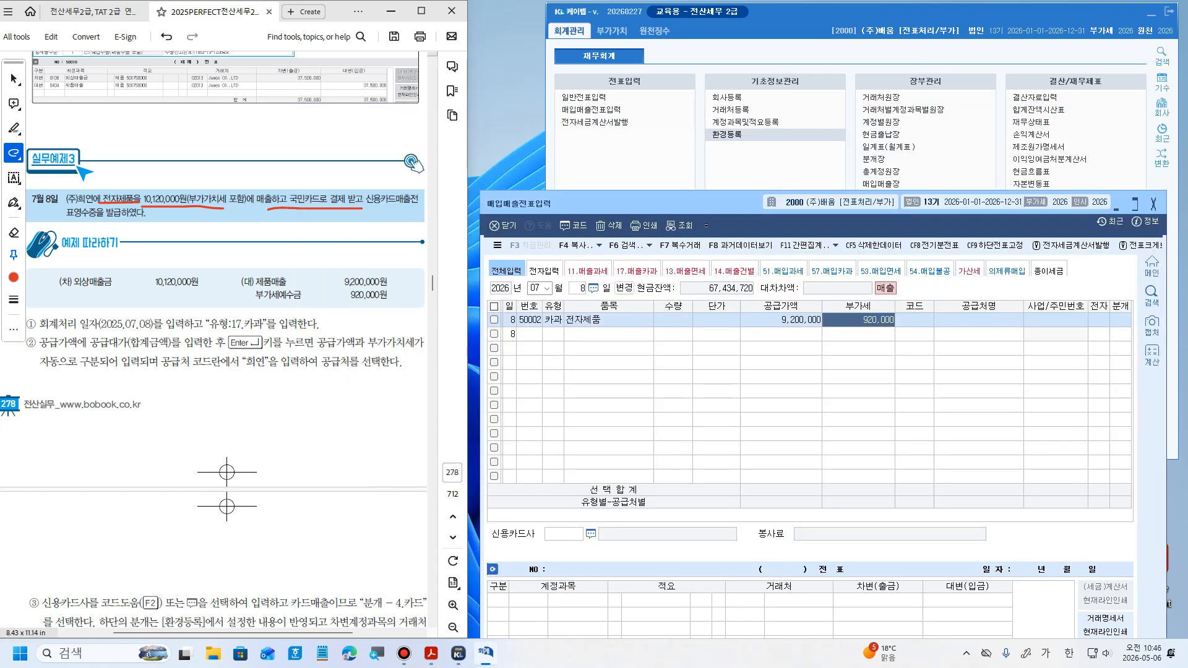
{"action": "left_click_drag", "start_coordinate": [717, 206], "coordinate": [735, 17]}
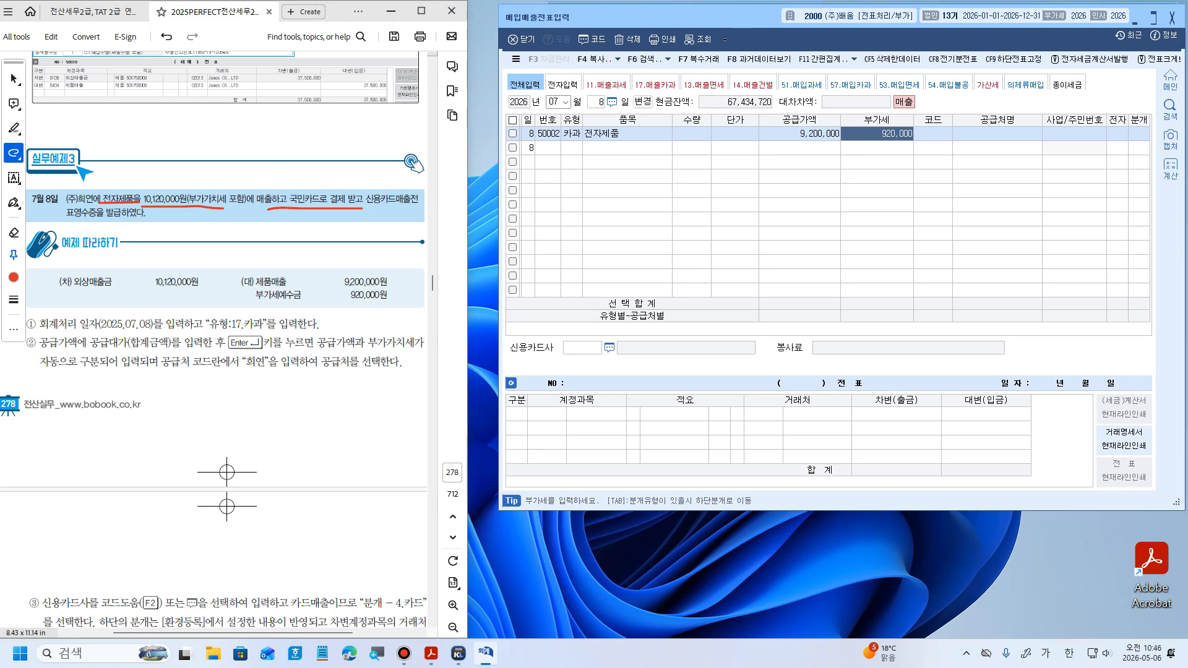
Look up 희연 for the July 8 card sale's 공급처, and enter (주)희연
{"action": "key", "text": "Return"}
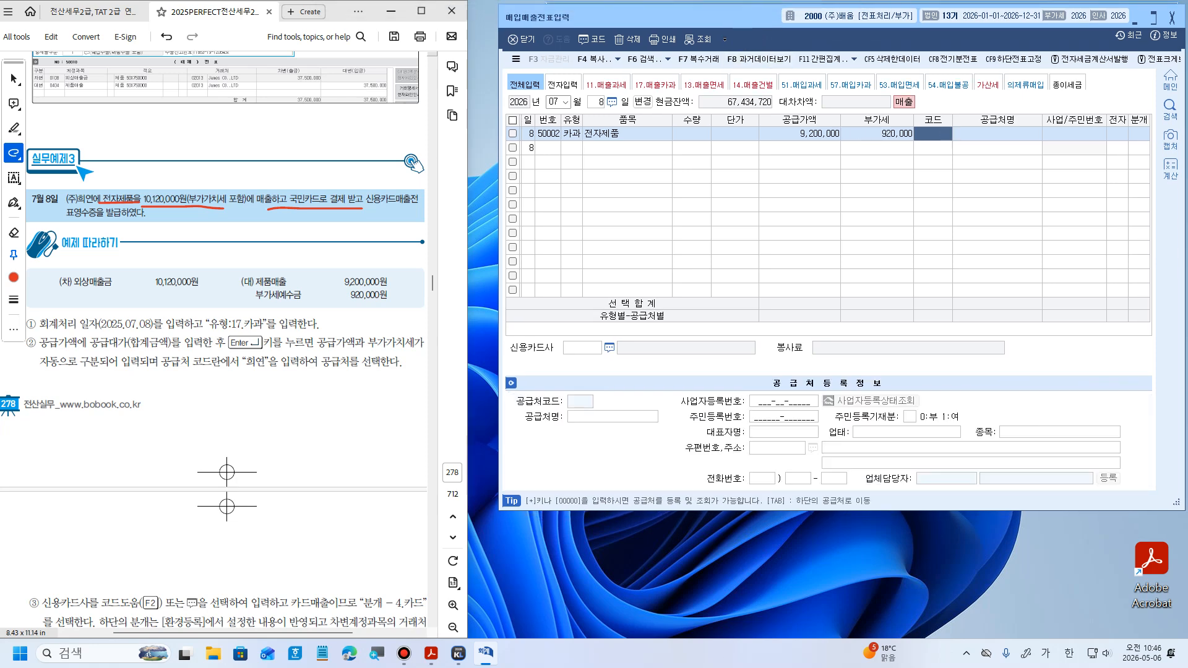
{"action": "type", "text": "희연"}
{"action": "key", "text": "Return"}
{"action": "key", "text": "Return"}
{"action": "key", "text": "Return"}
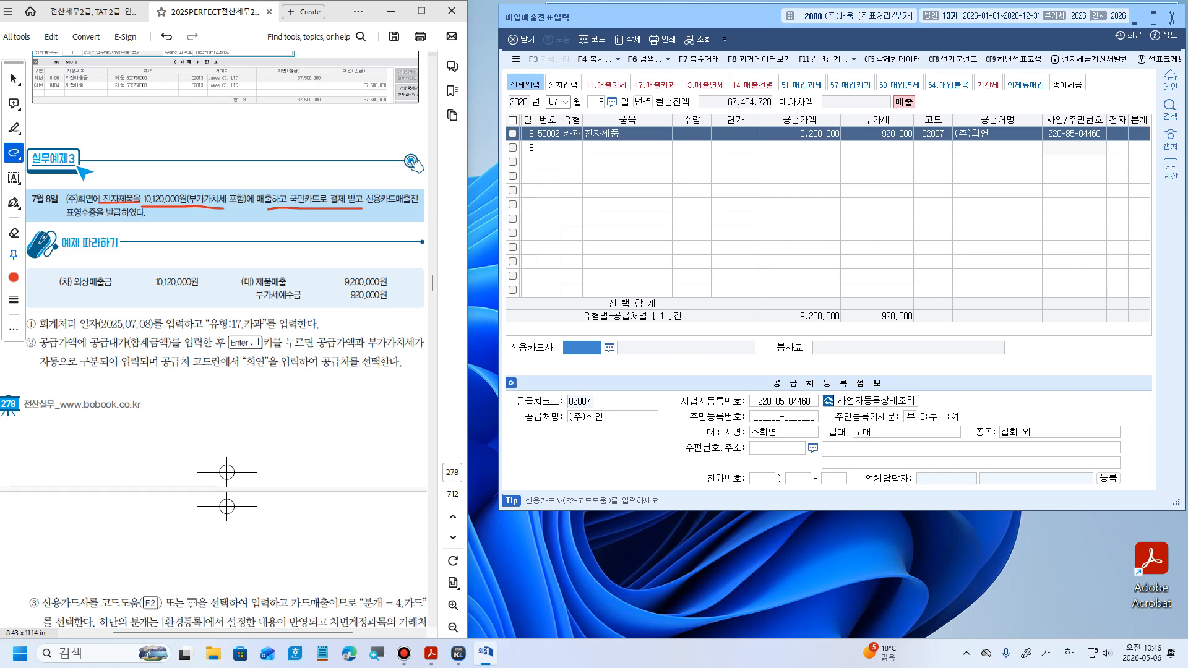
Mark 국민카드 in red in Adobe Acrobat's 실무예제3, and in KcLep set 신용카드사 to 국민카드 with 분개 4 카드
{"action": "mouse_move", "coordinate": [289, 210]}
{"action": "left_mouse_down"}
{"action": "mouse_move", "coordinate": [288, 194]}
{"action": "mouse_move", "coordinate": [321, 186]}
{"action": "mouse_move", "coordinate": [324, 200]}
{"action": "left_mouse_up"}
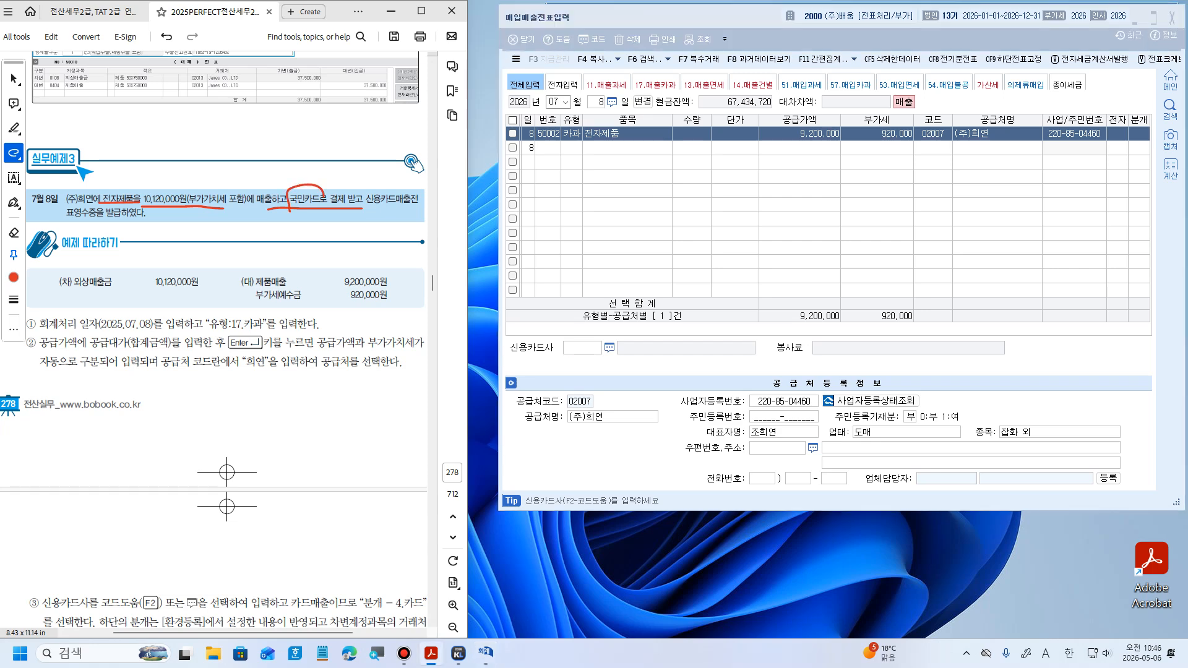
{"action": "left_click", "coordinate": [609, 348]}
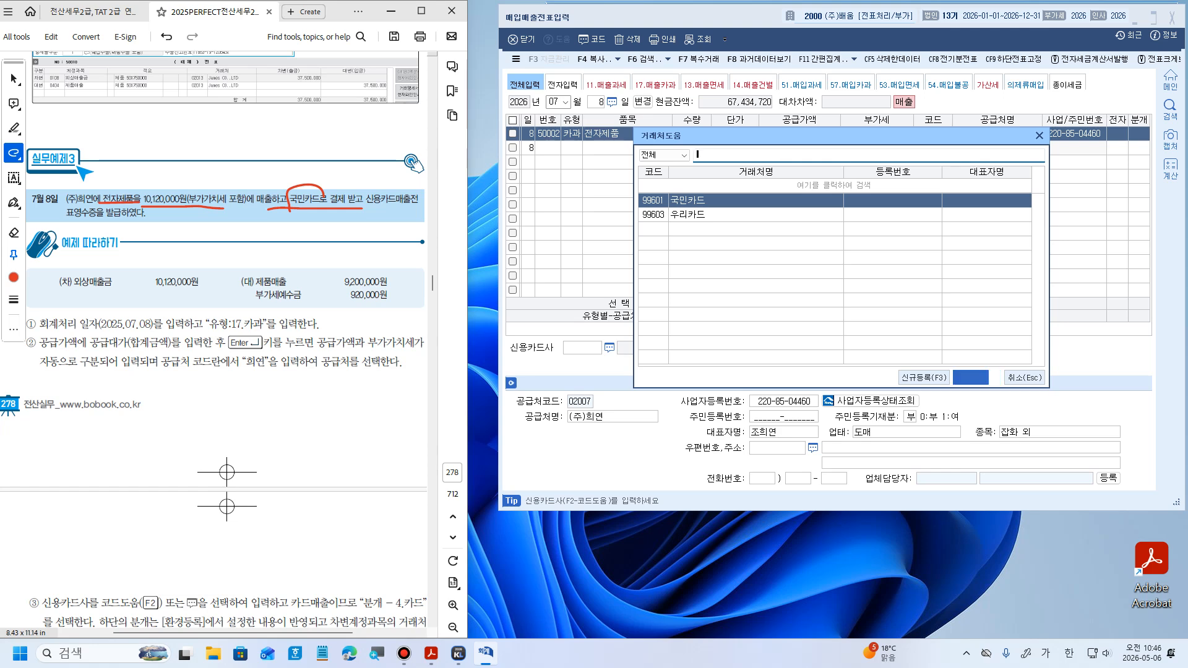
{"action": "key", "text": "Return"}
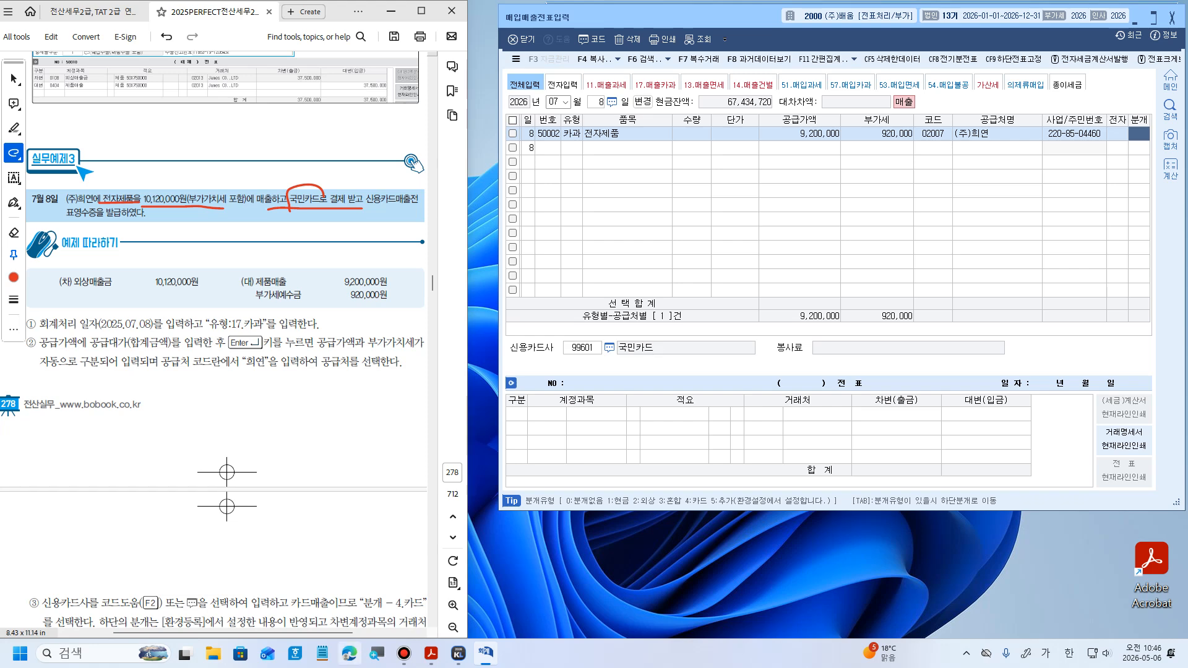
{"action": "type", "text": "4"}
{"action": "key", "text": "Return"}
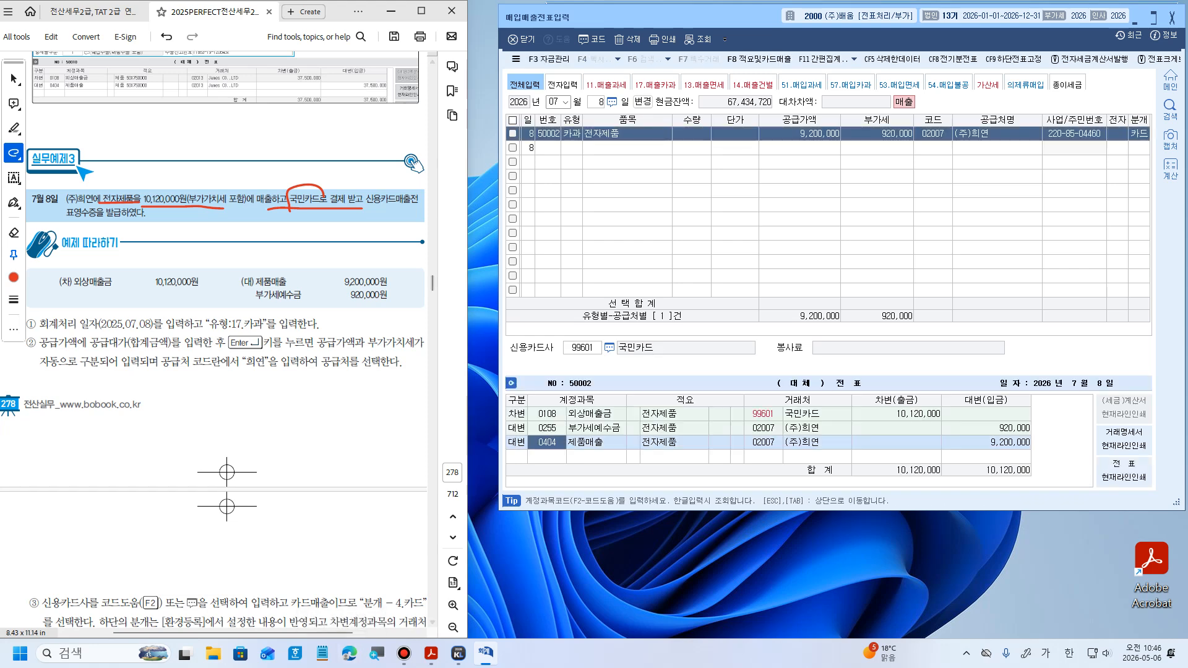
Compare the 거래처 code and name across the July 8 journal's 외상매출금, 부가세예수금 and 제품매출 lines
{"action": "left_click", "coordinate": [763, 414]}
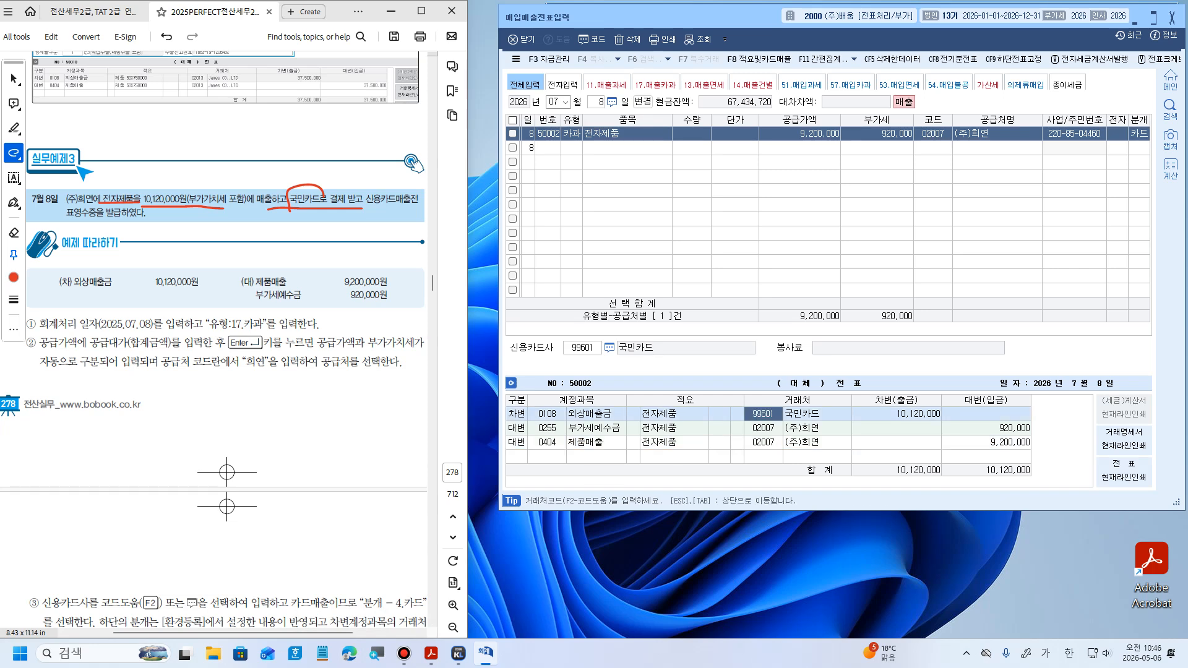
{"action": "left_click", "coordinate": [817, 414]}
{"action": "left_click", "coordinate": [762, 413]}
{"action": "left_click", "coordinate": [817, 414]}
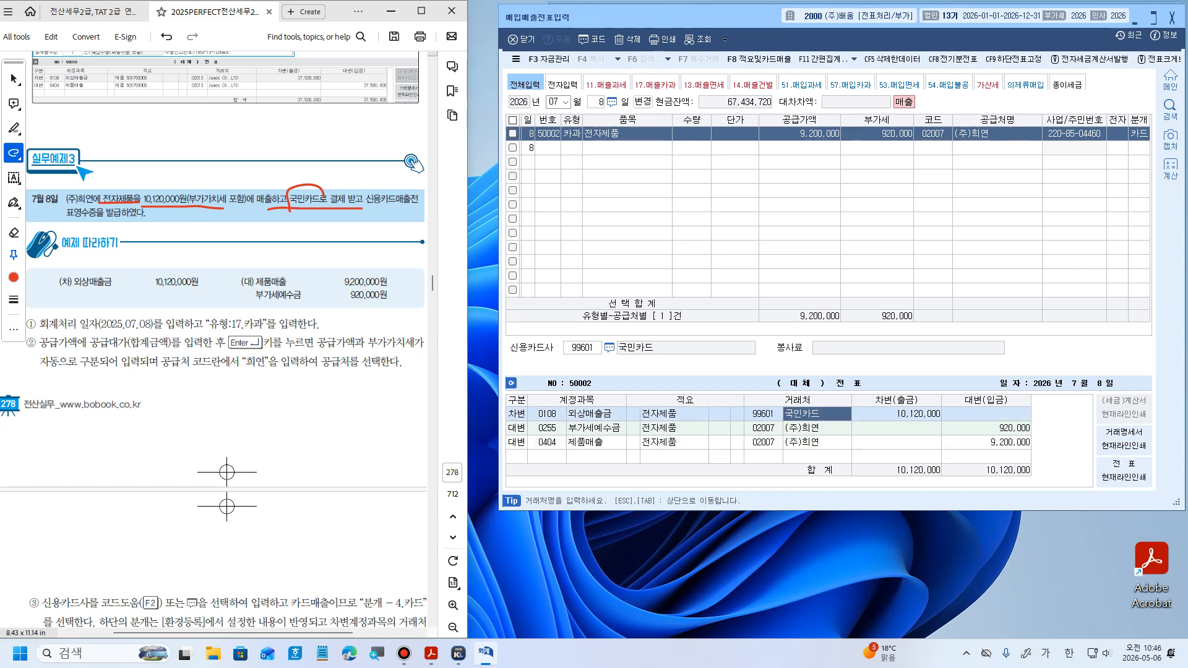
{"action": "left_click", "coordinate": [763, 428]}
{"action": "left_click", "coordinate": [816, 428]}
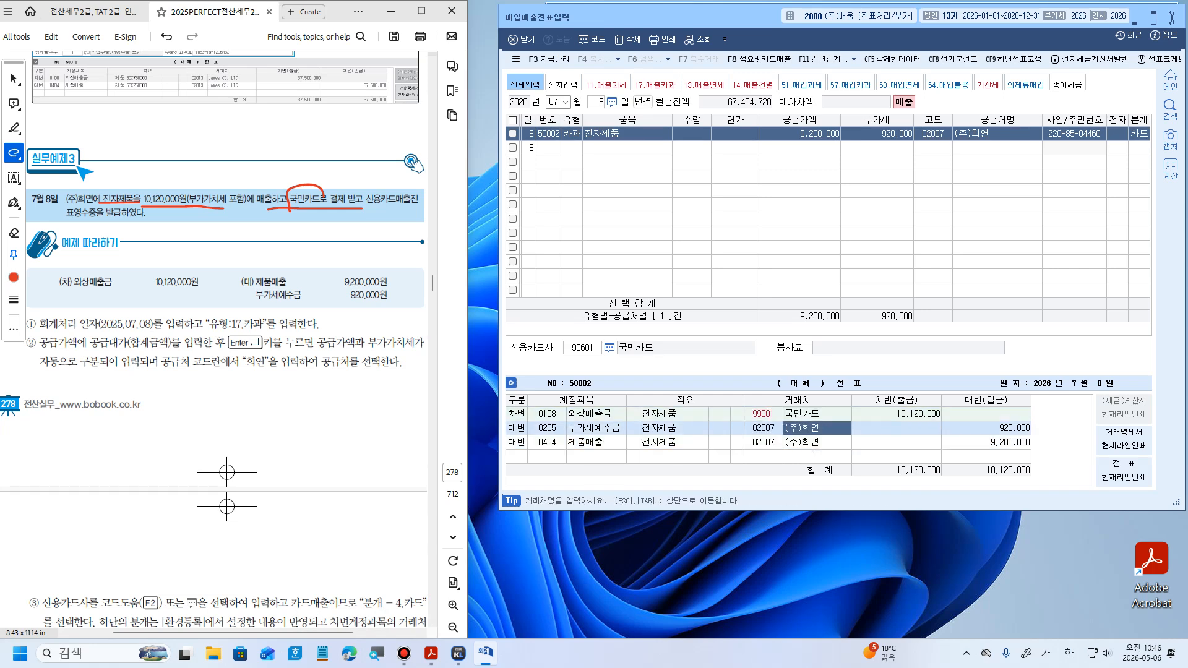
{"action": "left_click", "coordinate": [763, 443]}
{"action": "left_click", "coordinate": [763, 428]}
{"action": "left_click", "coordinate": [817, 428]}
{"action": "left_click", "coordinate": [763, 442]}
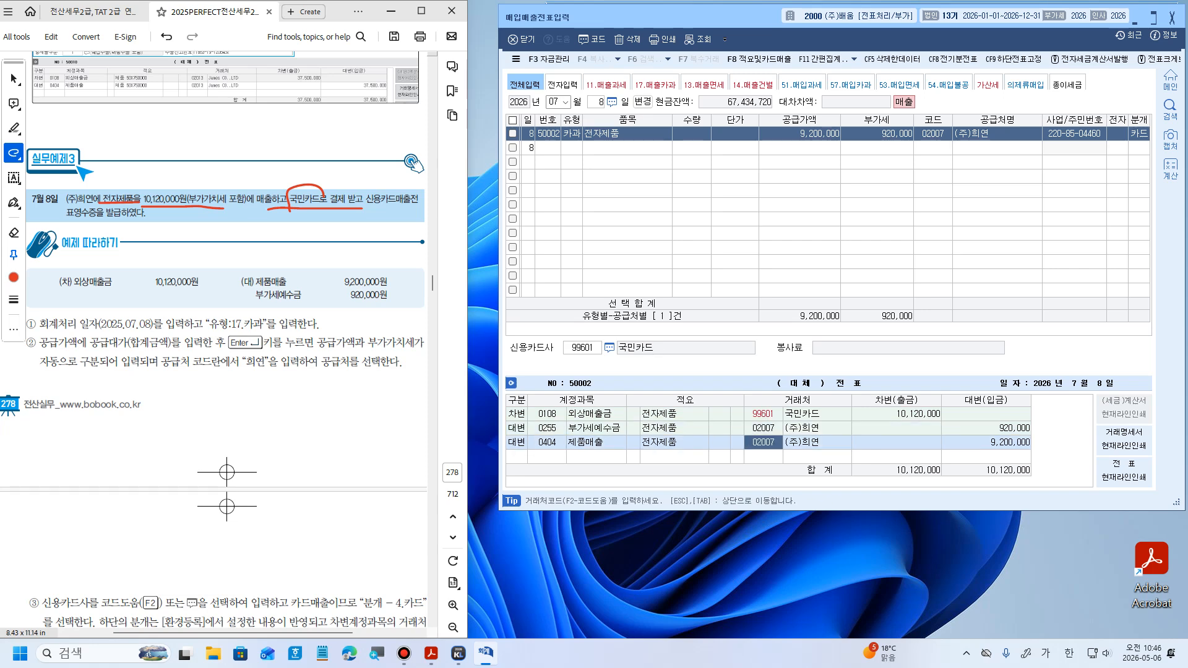
{"action": "left_click", "coordinate": [810, 442]}
{"action": "left_click", "coordinate": [763, 428]}
{"action": "left_click", "coordinate": [807, 429]}
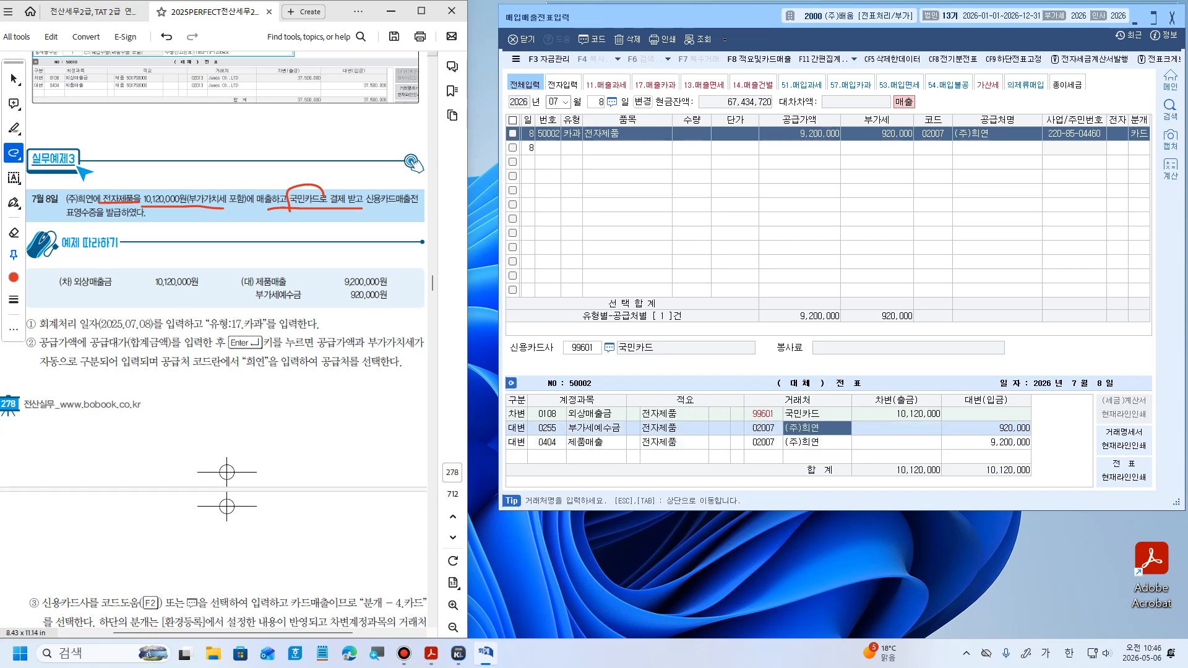
{"action": "left_click", "coordinate": [801, 444]}
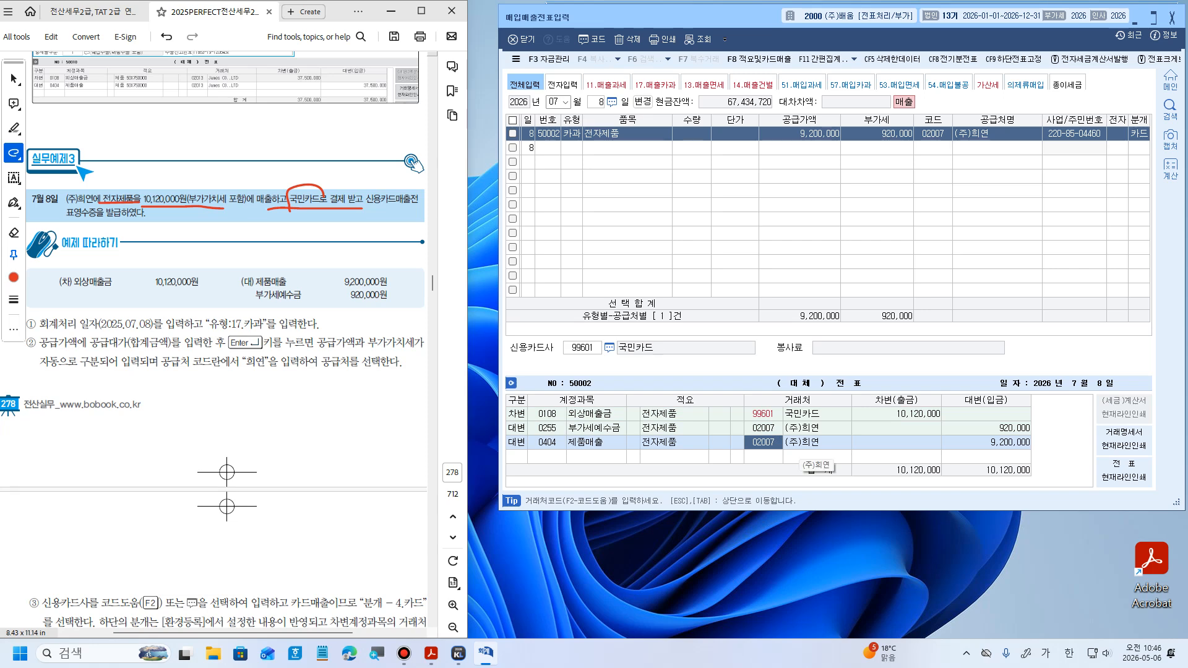
{"action": "left_click", "coordinate": [764, 414]}
{"action": "left_click", "coordinate": [808, 414]}
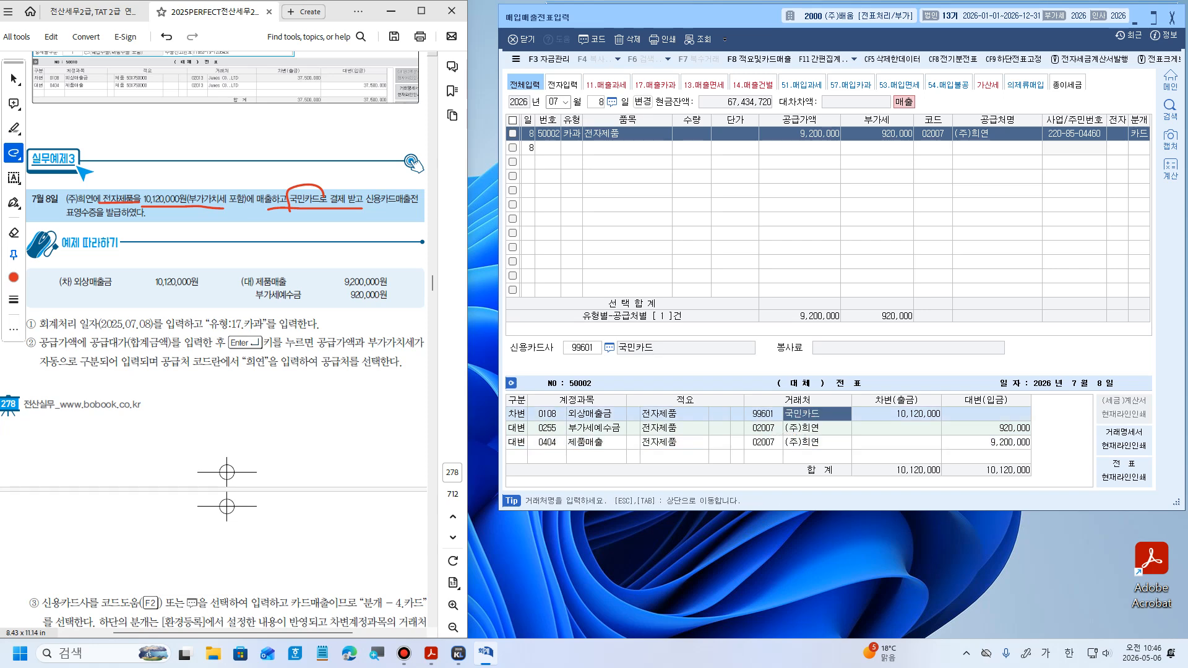
{"action": "left_click", "coordinate": [764, 429]}
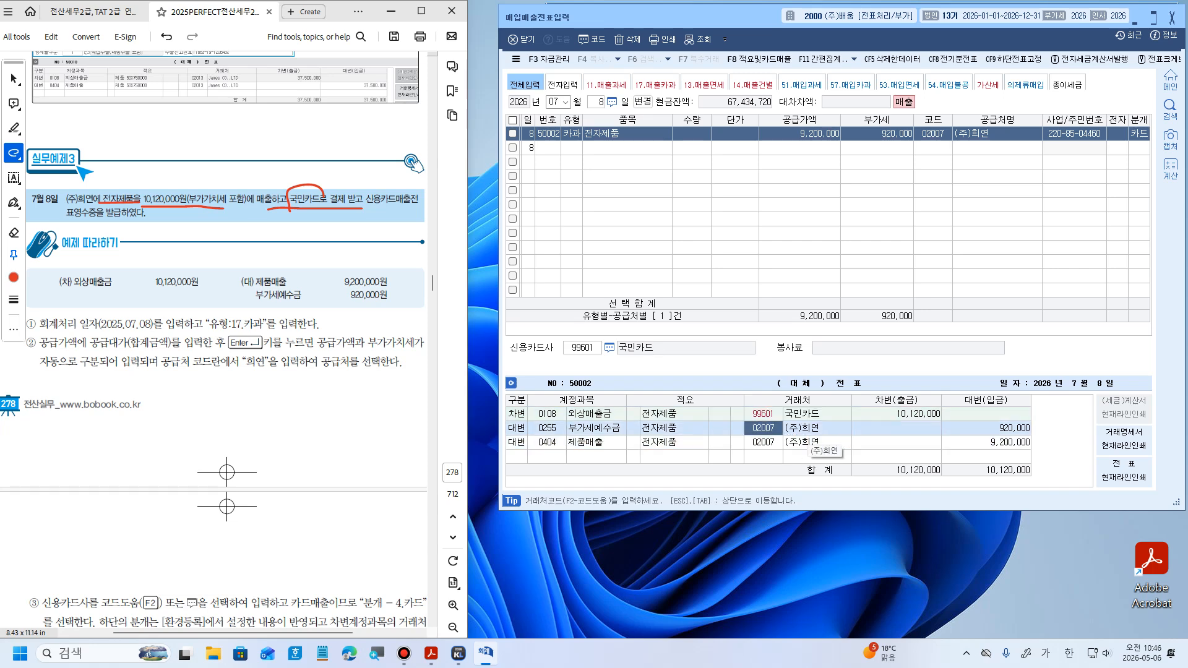
{"action": "left_click", "coordinate": [764, 414]}
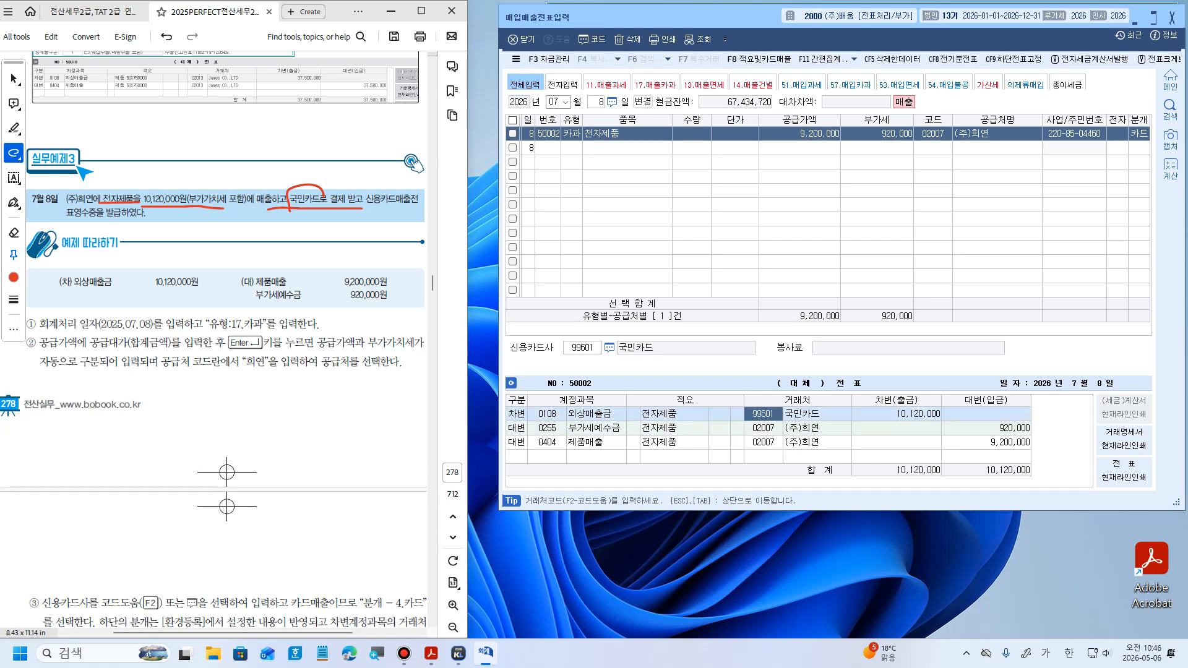
{"action": "left_click", "coordinate": [815, 415]}
{"action": "left_click", "coordinate": [772, 429]}
{"action": "left_click", "coordinate": [814, 429]}
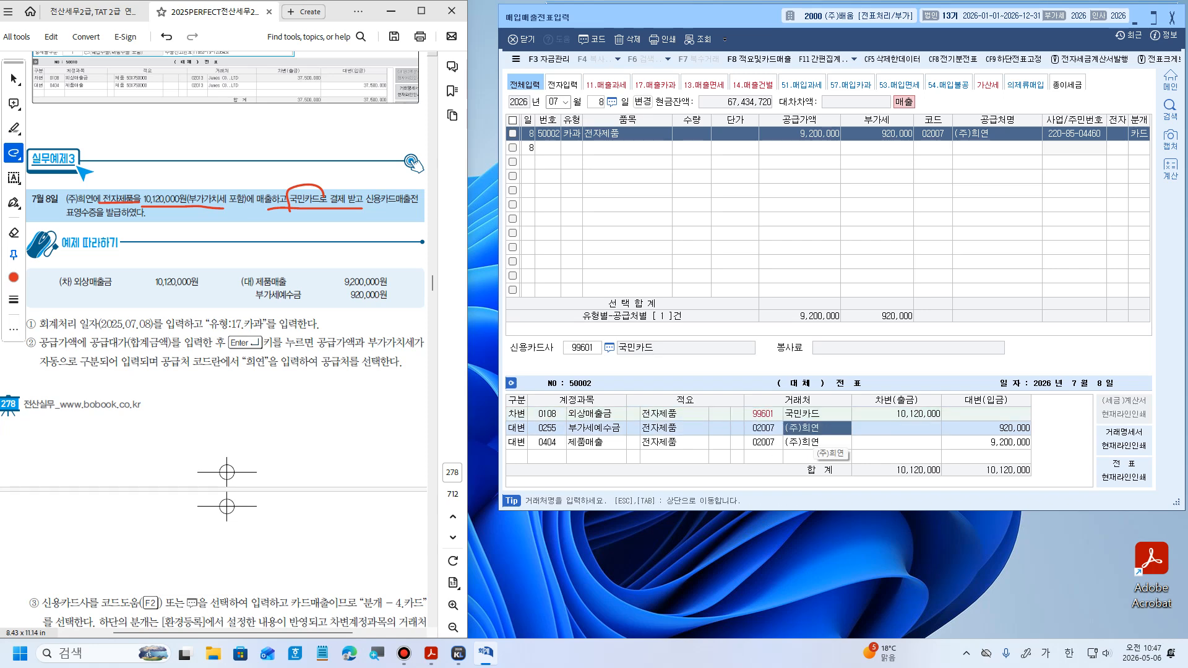
{"action": "left_click", "coordinate": [813, 442]}
Examine the 계정과목 of the July 8 journal's debit line, 외상매출금
{"action": "left_click", "coordinate": [547, 413]}
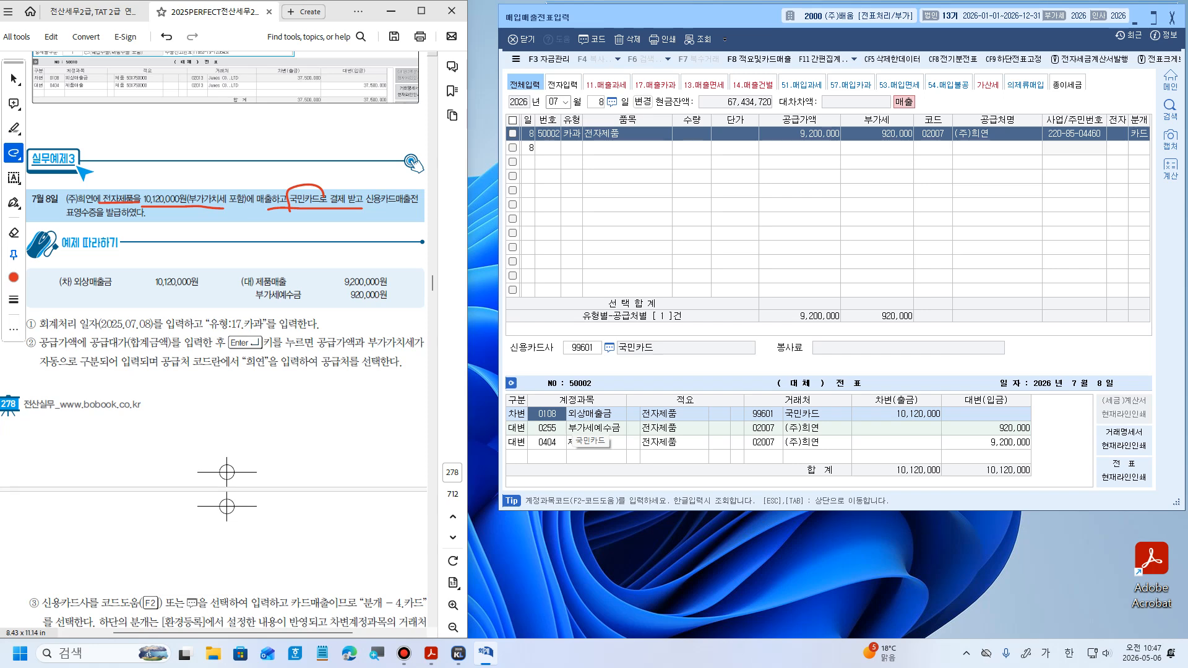
{"action": "key", "text": "Return"}
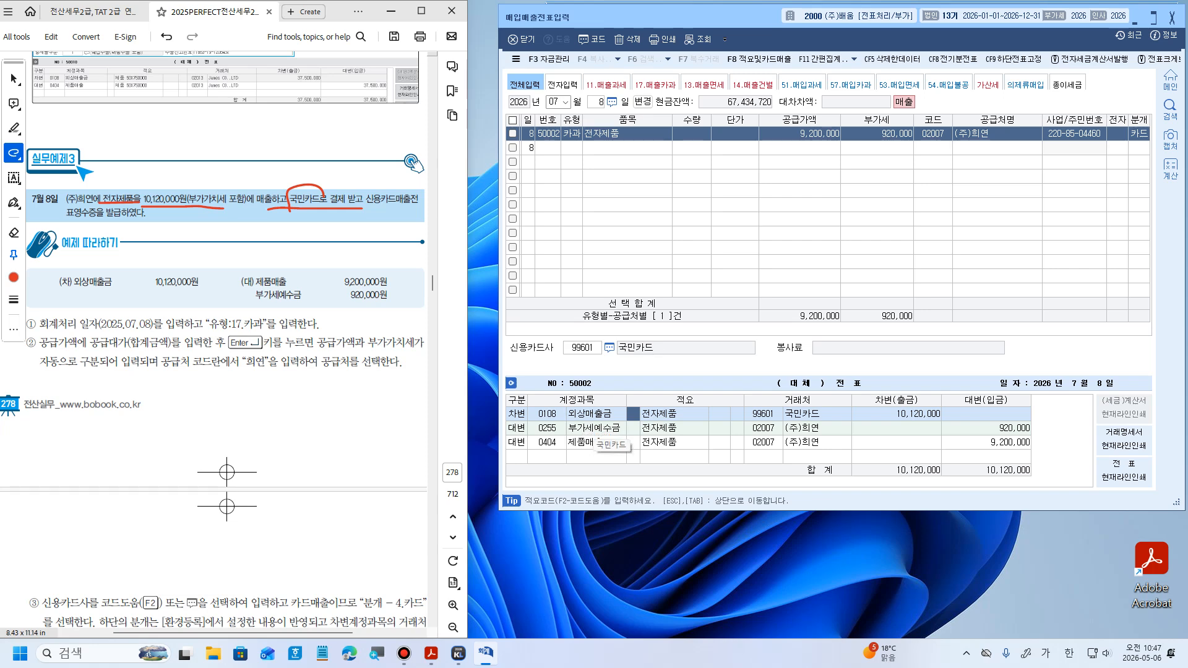
{"action": "key", "text": "Left"}
{"action": "key", "text": "Right"}
{"action": "key", "text": "Left"}
{"action": "key", "text": "Right"}
{"action": "left_click_drag", "start_coordinate": [752, 11], "coordinate": [724, 99]}
{"action": "left_click", "coordinate": [519, 501]}
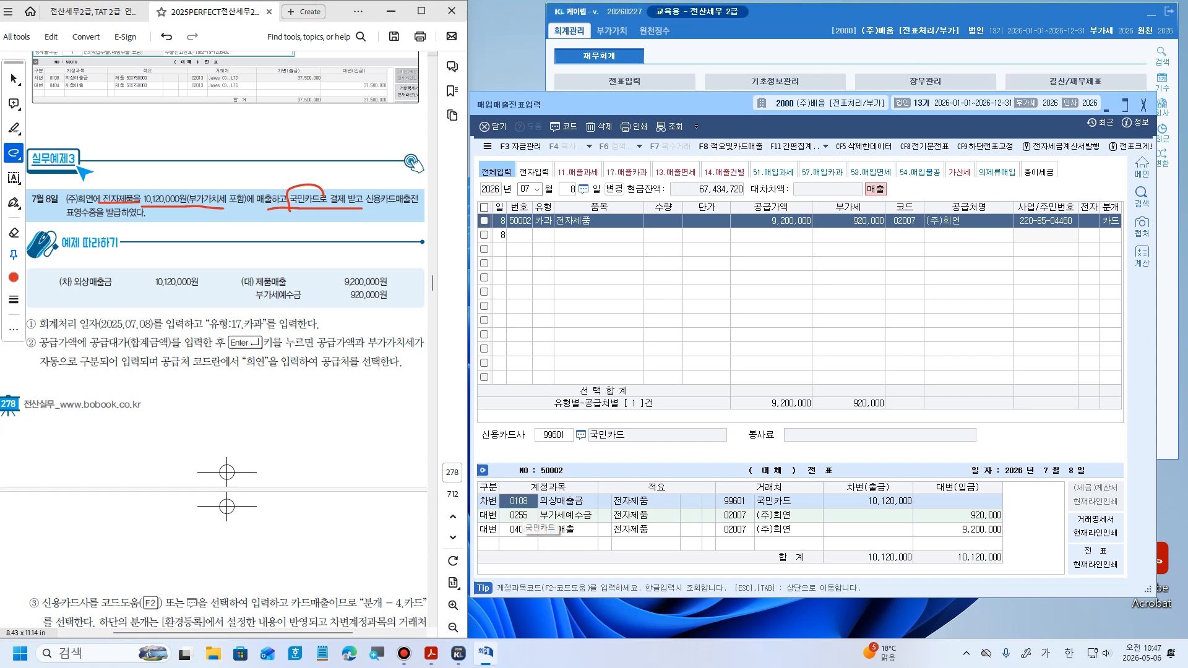
Check the 신용카드매출채권 account in 환경등록's 분개유형 설정 without changing it, and return to the July 8 voucher
{"action": "left_click_drag", "start_coordinate": [735, 108], "coordinate": [724, 230]}
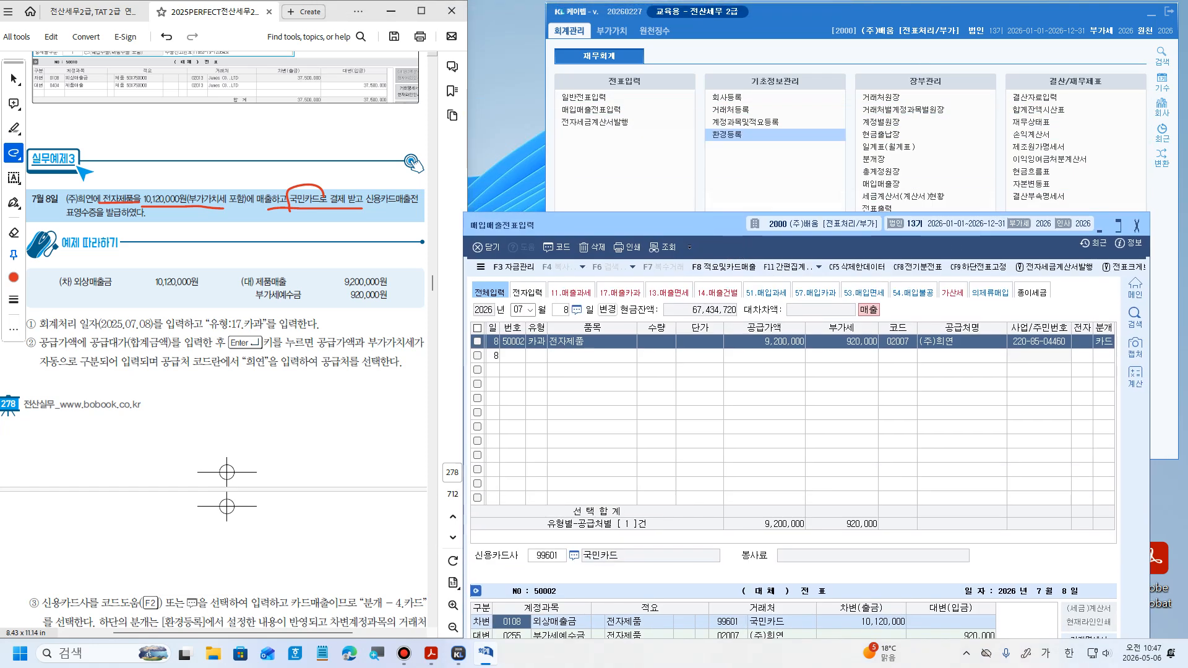
{"action": "left_click", "coordinate": [727, 135]}
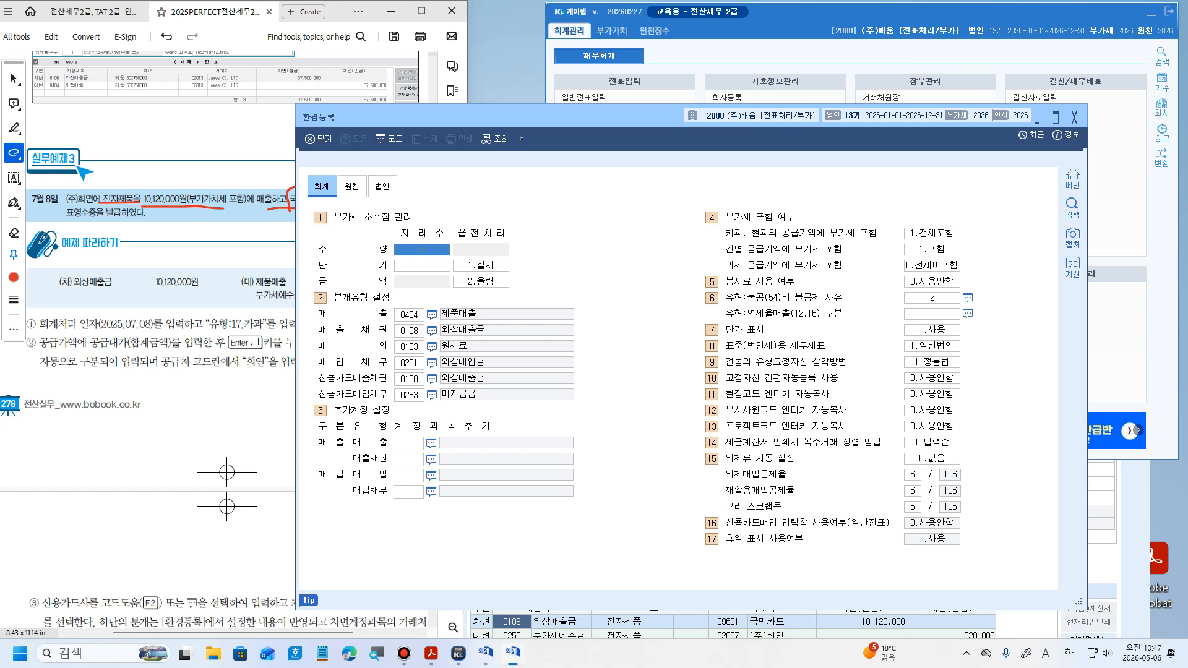
{"action": "left_click", "coordinate": [431, 379]}
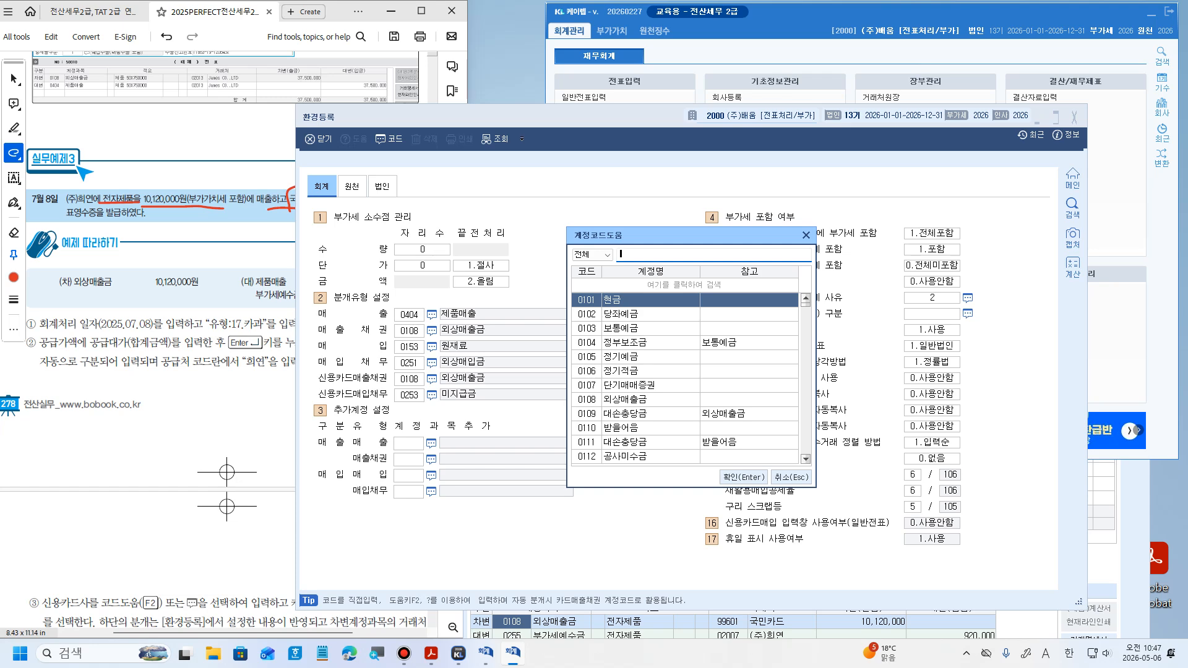
{"action": "left_click", "coordinate": [792, 477]}
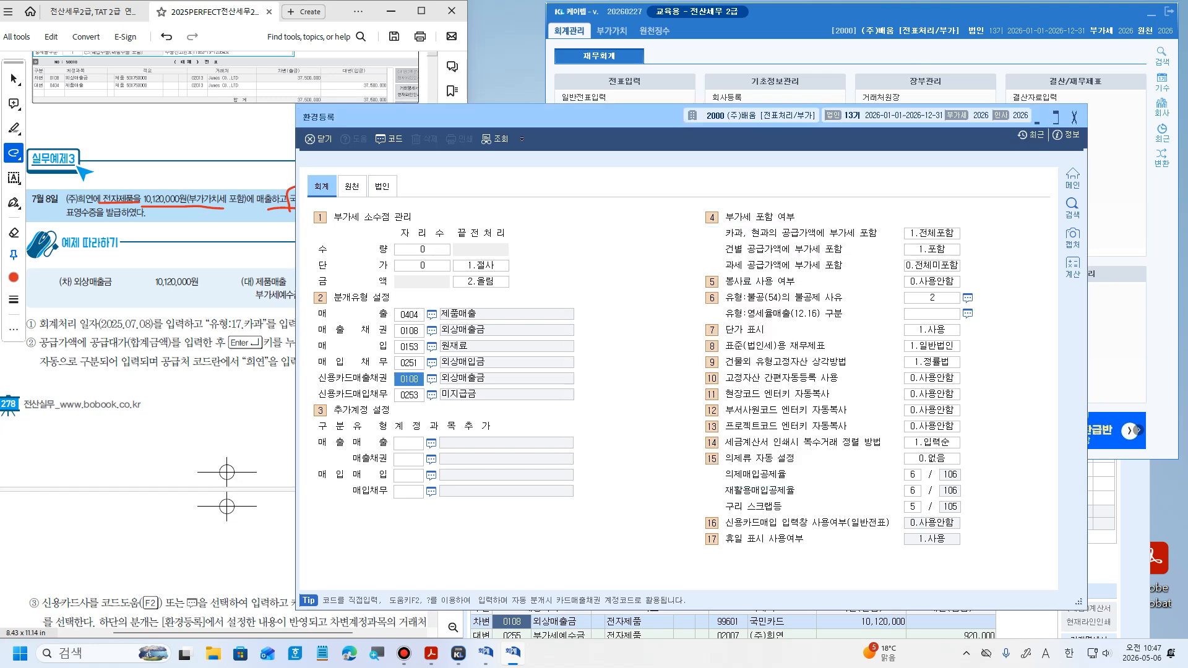
{"action": "left_click", "coordinate": [1074, 117]}
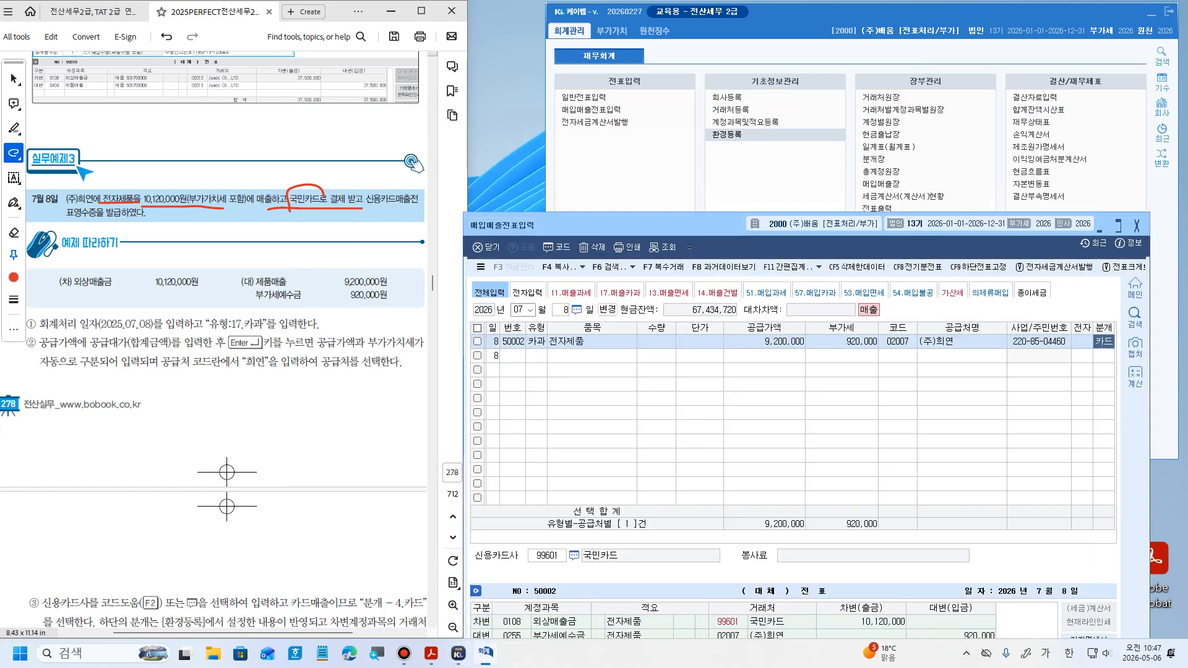
{"action": "left_click_drag", "start_coordinate": [718, 224], "coordinate": [769, 13]}
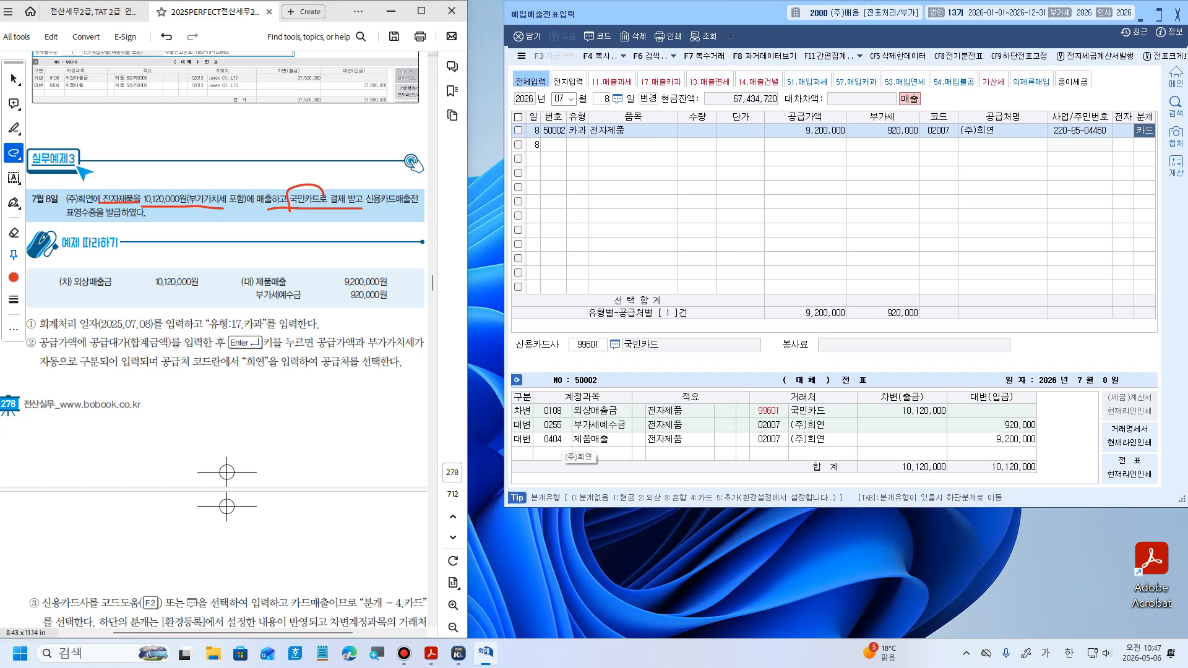
Switch to Adobe Acrobat and read 실무예제4, the July 10 sale to (주)전자마트
{"action": "left_click", "coordinate": [346, 396]}
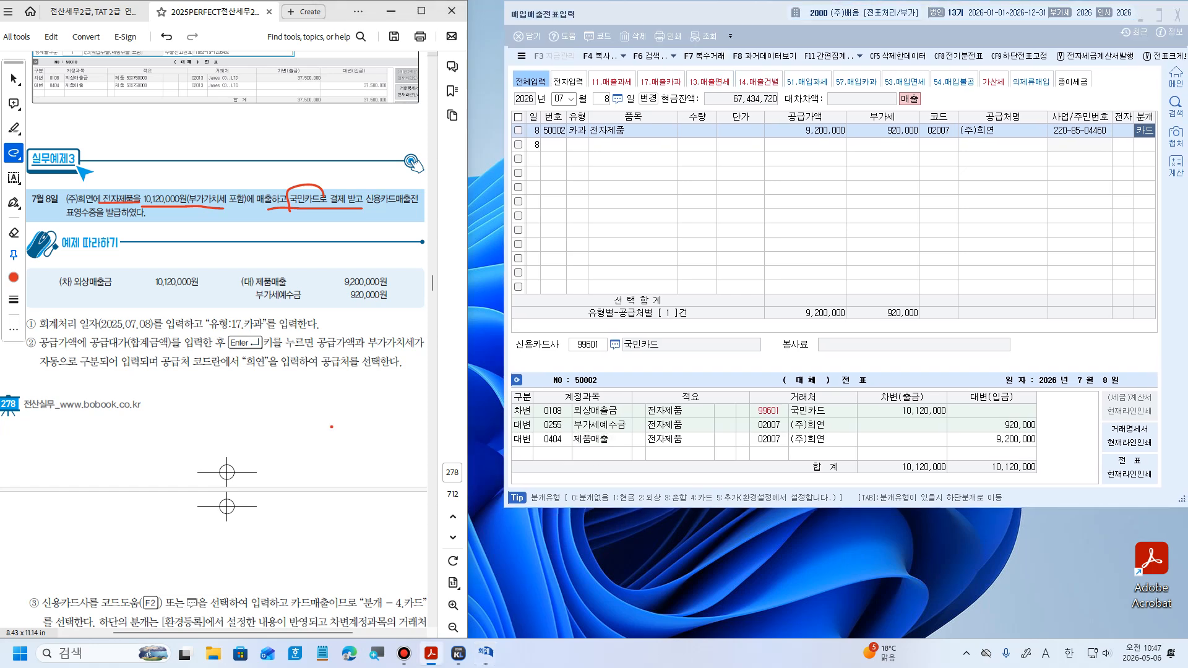
{"action": "scroll", "coordinate": [332, 427], "scroll_direction": "down", "scroll_amount": 10}
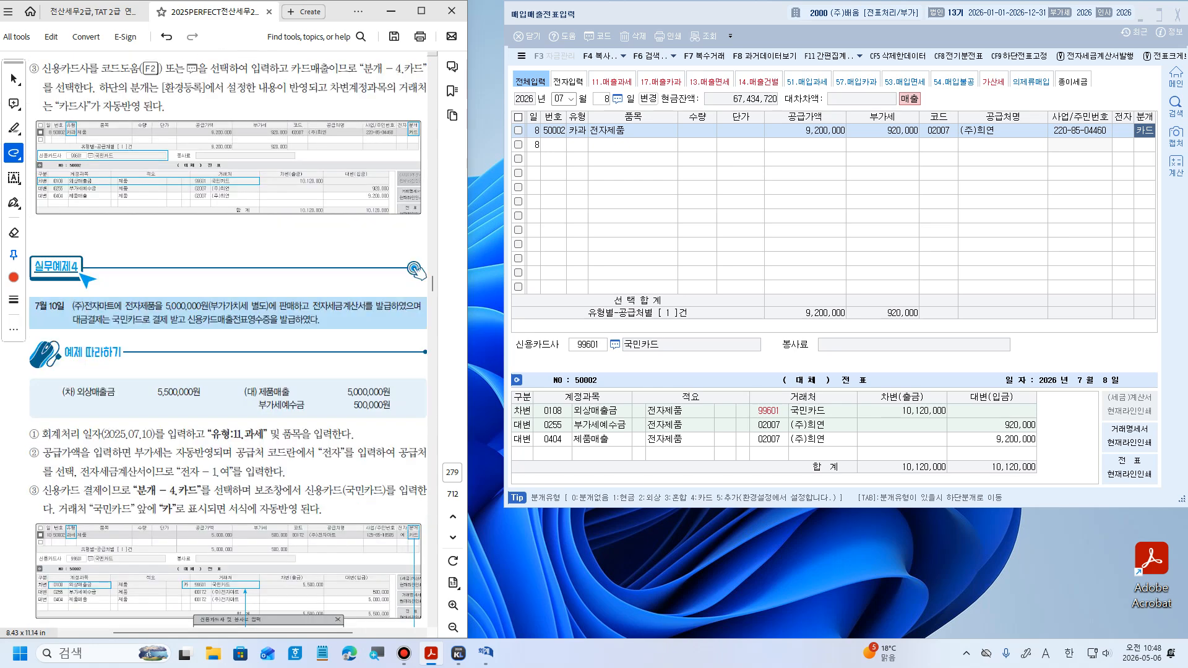
{"action": "scroll", "coordinate": [227, 597], "scroll_direction": "down", "scroll_amount": 4}
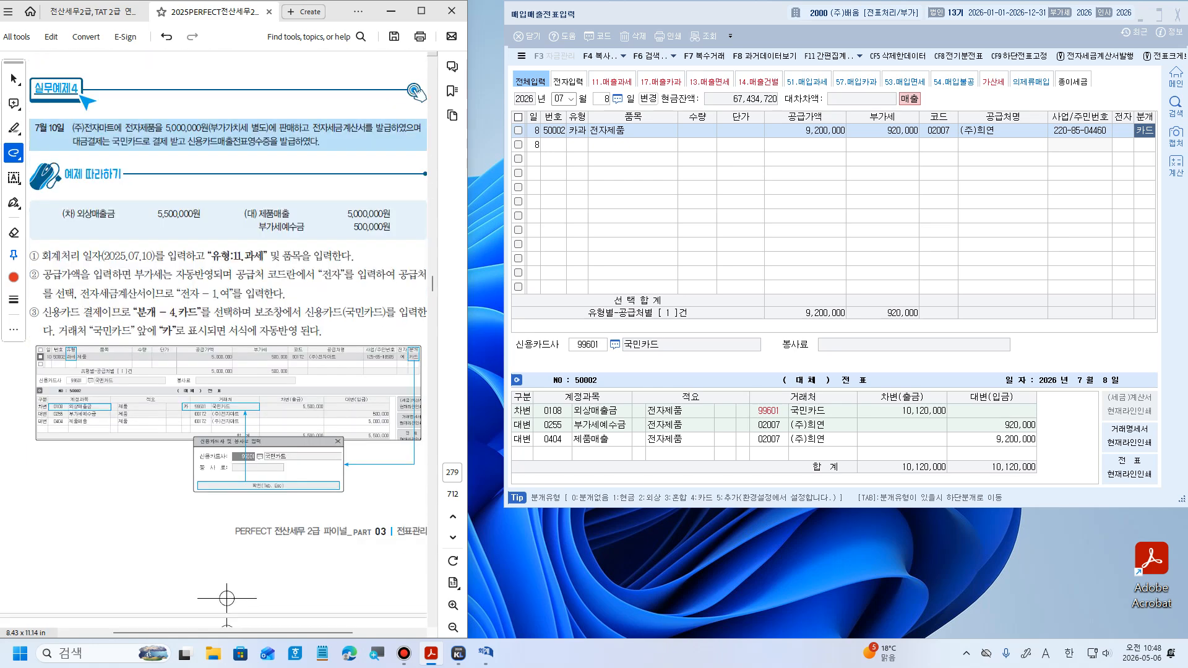
Back in KcLep, review the 거래처 of the July 8 journal's 외상매출금 and 부가세예수금 lines
{"action": "key", "text": "alt+Tab"}
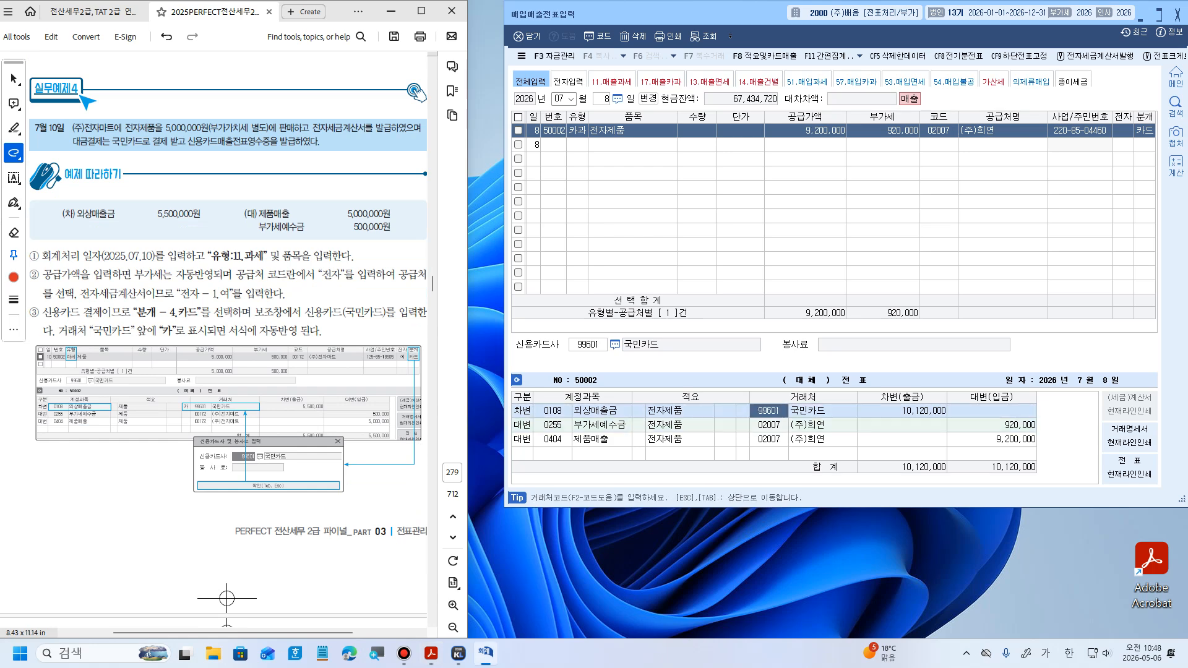
{"action": "key", "text": "Return"}
{"action": "key", "text": "Down"}
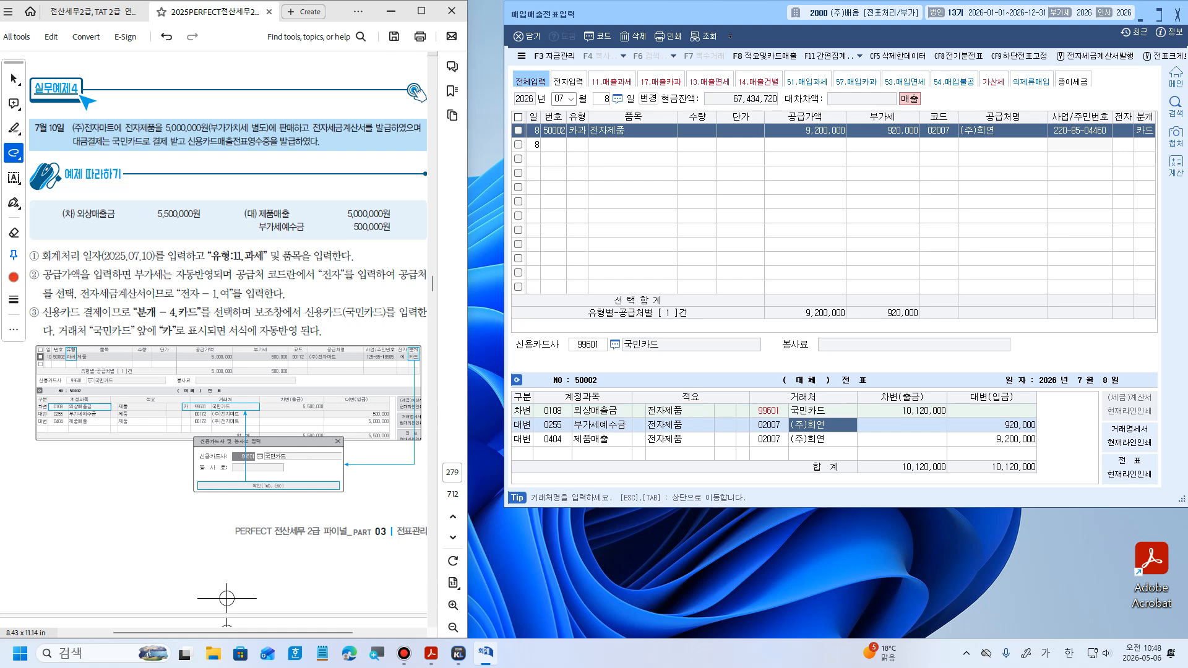
Leave the July 8 voucher and set the 매입매출전표입력 date to July 10 to start a new entry
{"action": "left_click", "coordinate": [769, 411]}
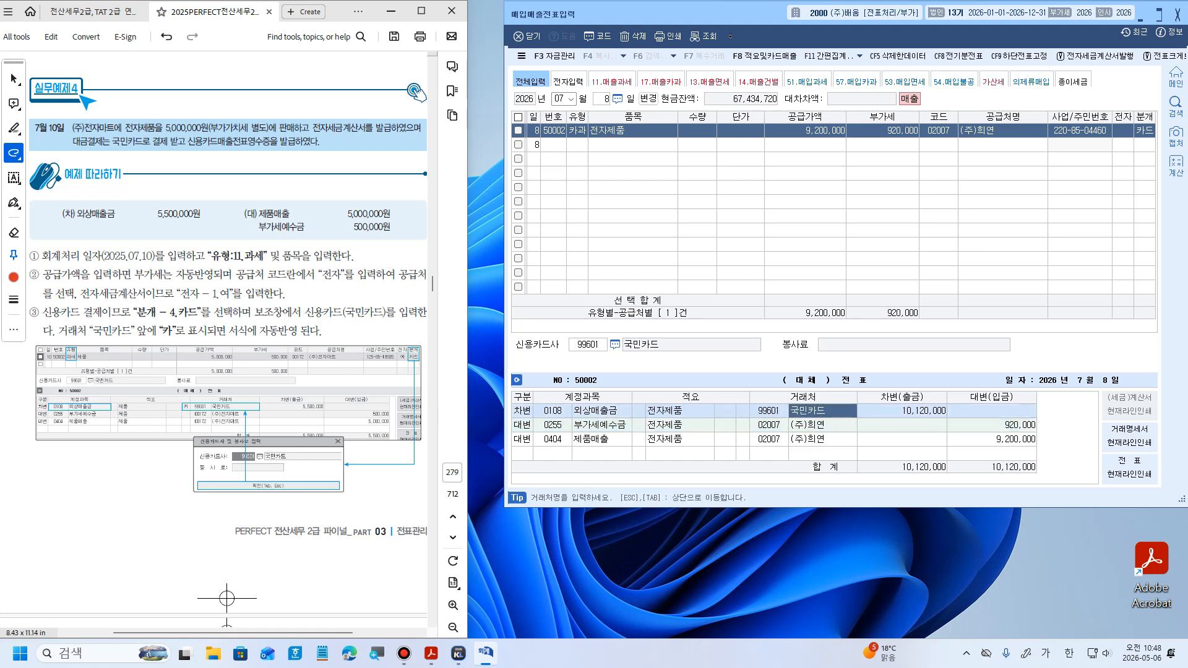
{"action": "key", "text": "Return"}
{"action": "key", "text": "Escape"}
{"action": "key", "text": "Escape"}
{"action": "type", "text": "10"}
{"action": "key", "text": "Return"}
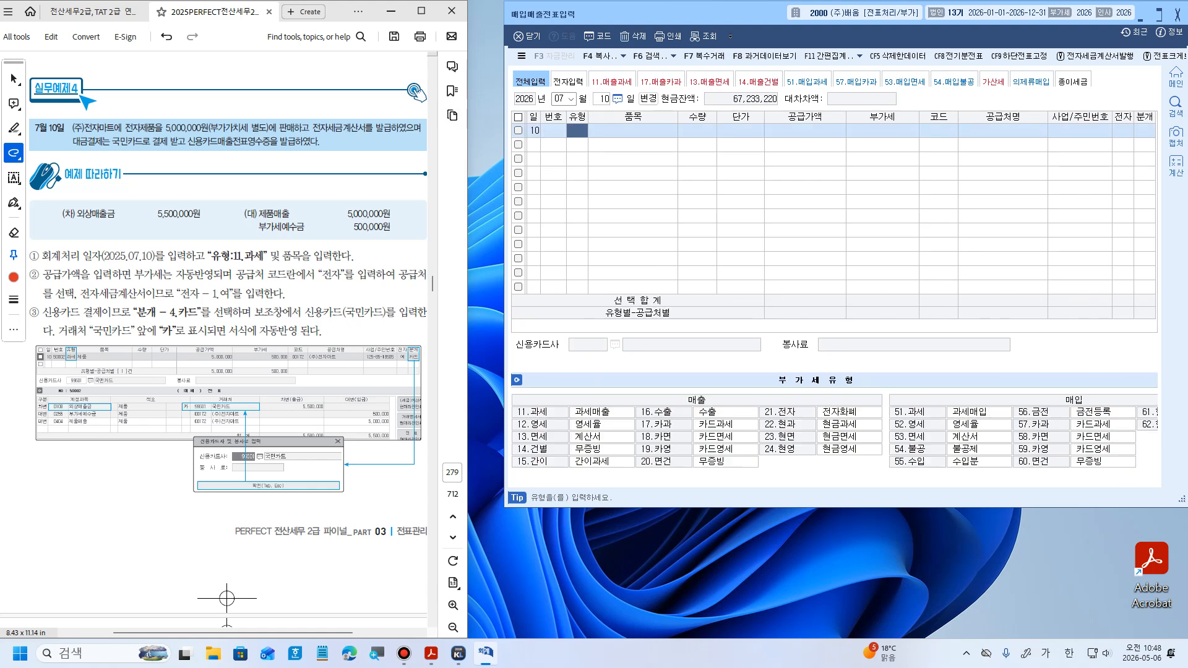
Switch to Adobe Acrobat and mark 실무예제4's sale, 전자세금계산서 and 국민카드 payment text with freehand red lines
{"action": "left_click_drag", "start_coordinate": [70, 150], "coordinate": [336, 153]}
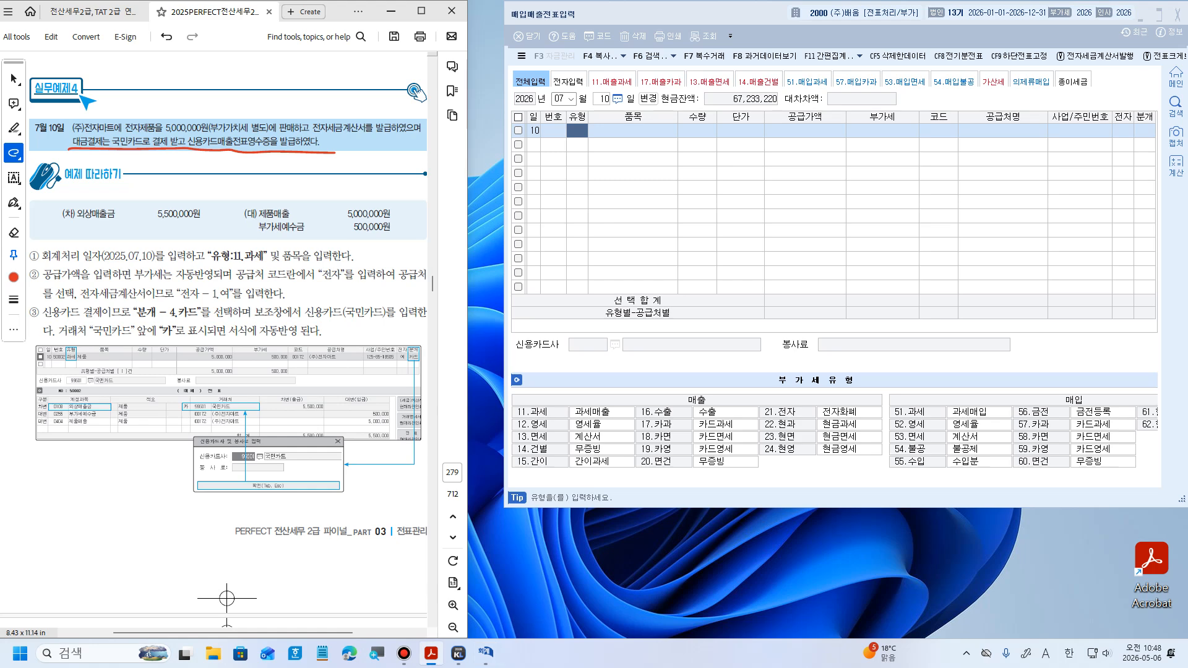
{"action": "left_click_drag", "start_coordinate": [119, 133], "coordinate": [420, 134]}
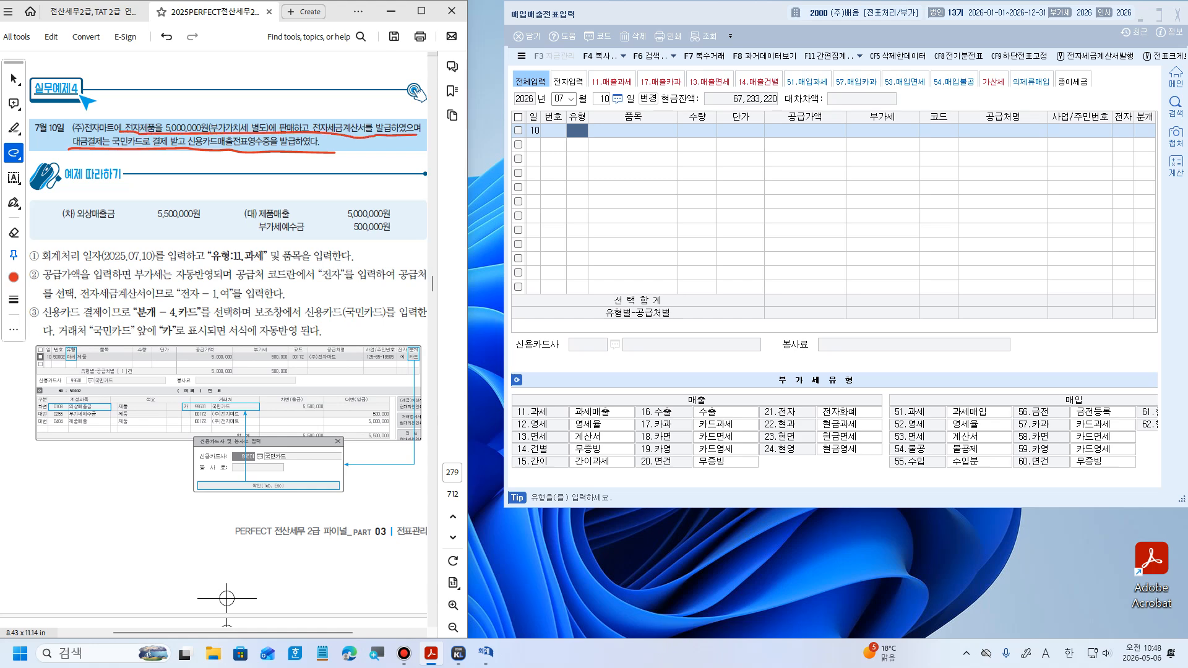
{"action": "left_click_drag", "start_coordinate": [66, 150], "coordinate": [238, 153]}
{"action": "mouse_move", "coordinate": [352, 136]}
{"action": "left_mouse_down"}
{"action": "mouse_move", "coordinate": [303, 130]}
{"action": "mouse_move", "coordinate": [344, 88]}
{"action": "mouse_move", "coordinate": [370, 99]}
{"action": "left_mouse_up"}
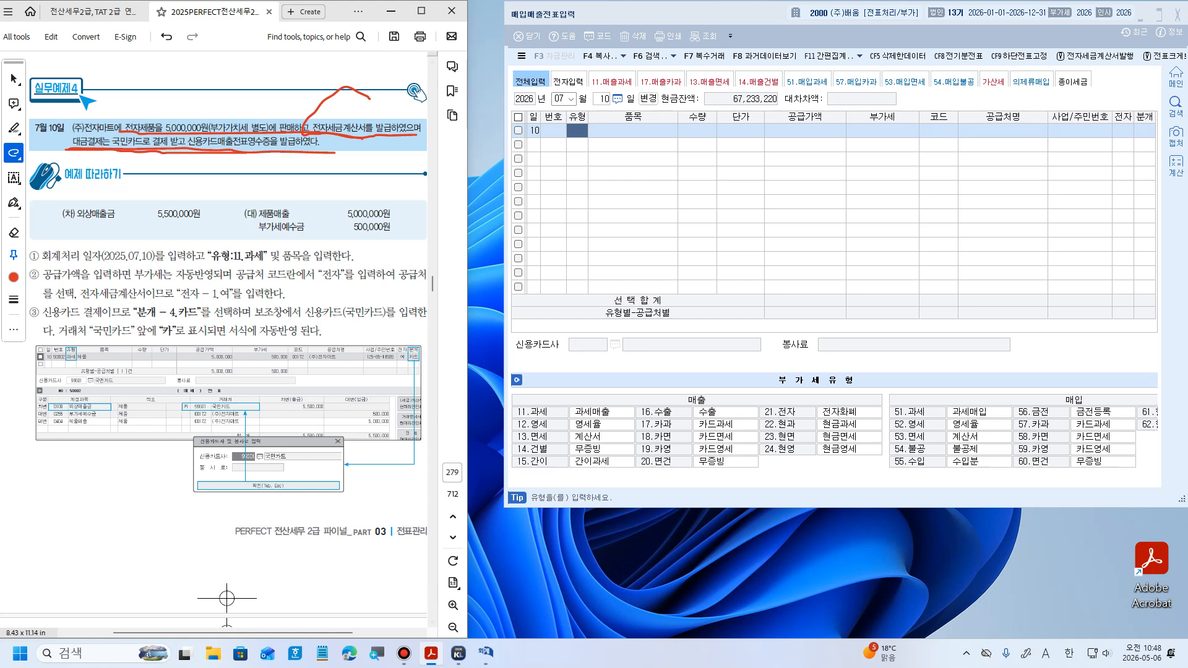
Return to KcLep and enter the July 10 sale as type 11.과세 with the item 전자제품
{"action": "key", "text": "alt+Tab"}
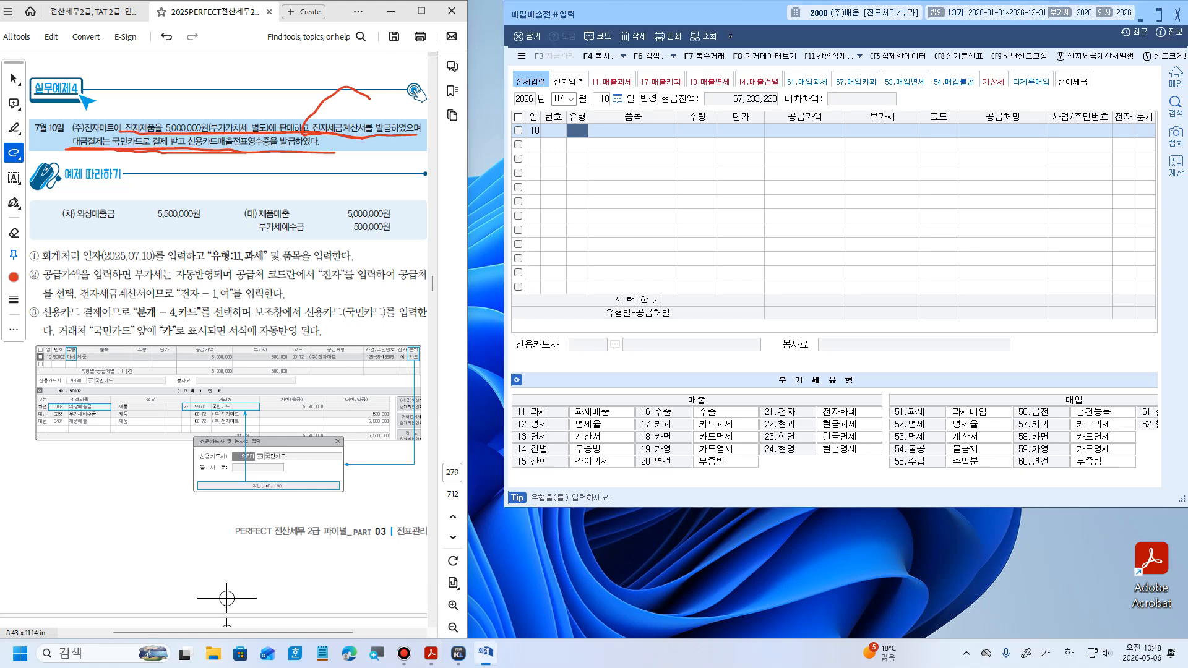
{"action": "type", "text": "11"}
{"action": "key", "text": "Return"}
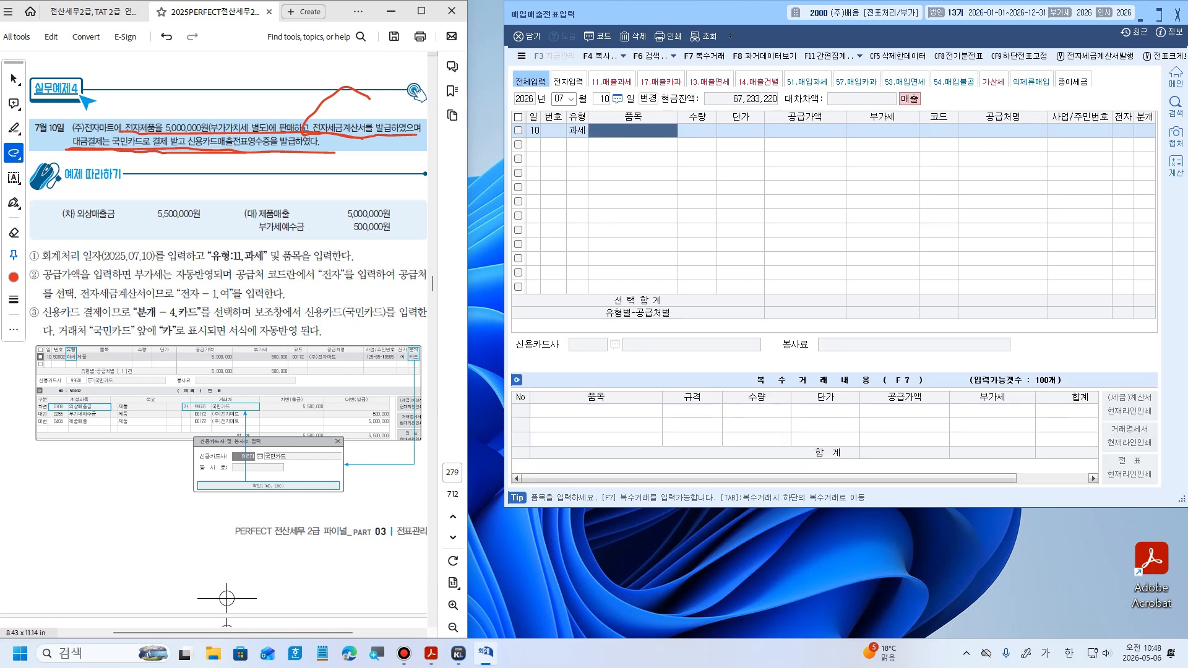
{"action": "type", "text": "ㅈ"}
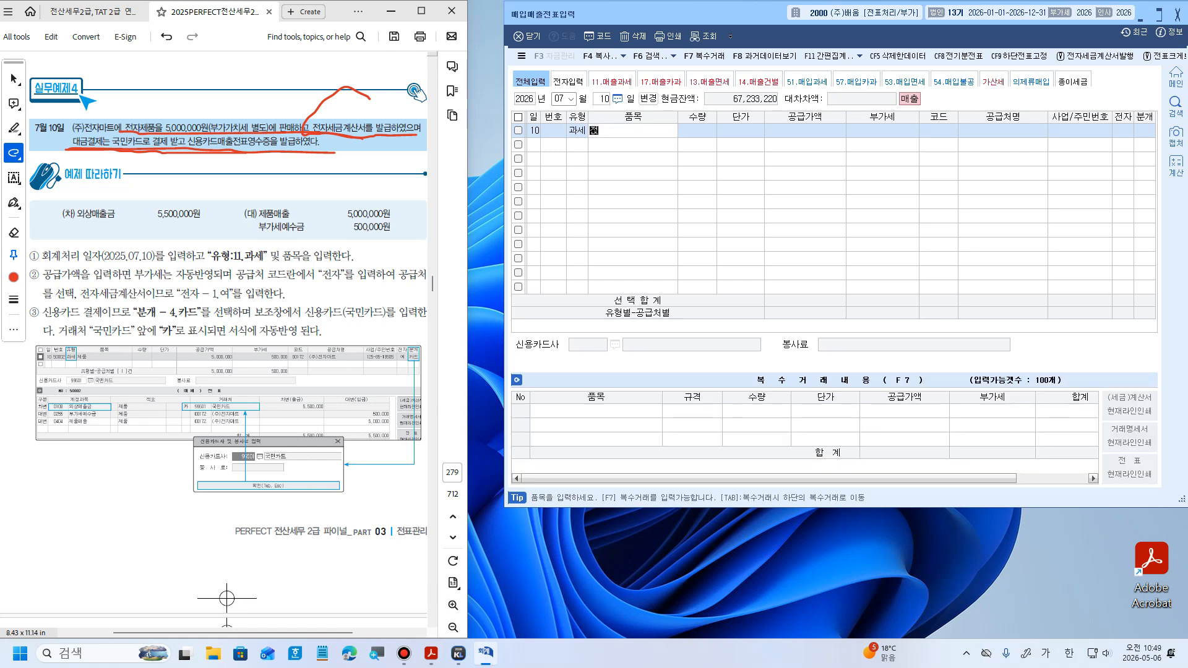
{"action": "type", "text": "자제품"}
{"action": "key", "text": "Return"}
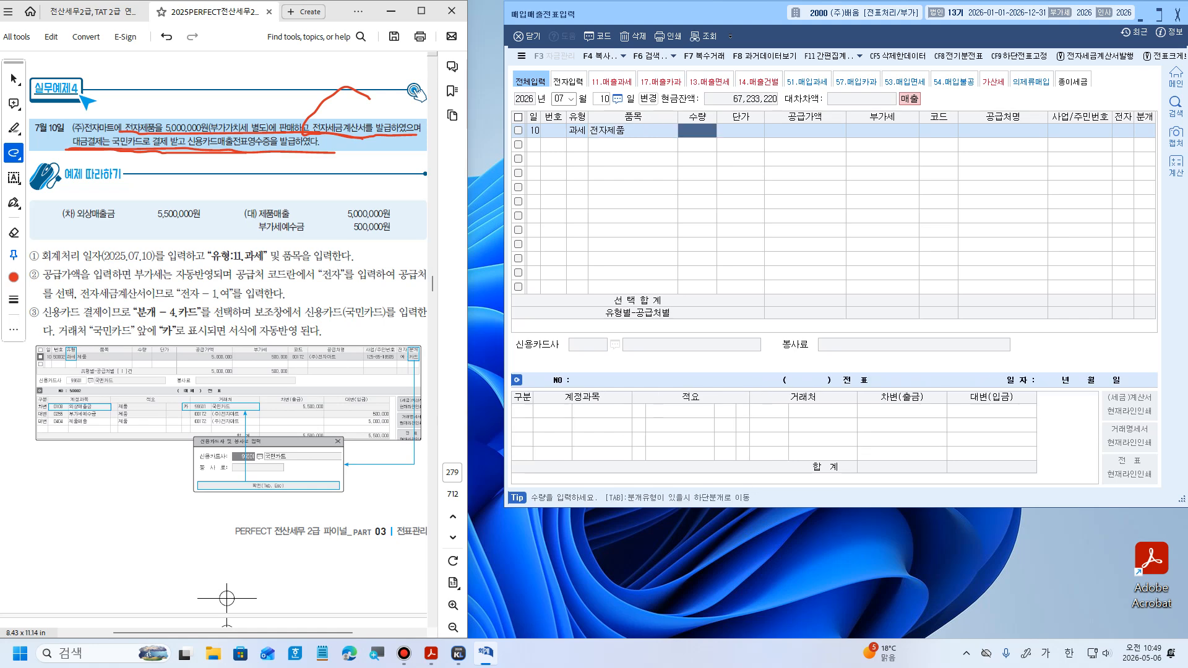
Leave quantity and unit price blank, enter a 공급가액 of 5,000,000 and accept the 부가세
{"action": "key", "text": "Return"}
{"action": "key", "text": "Return"}
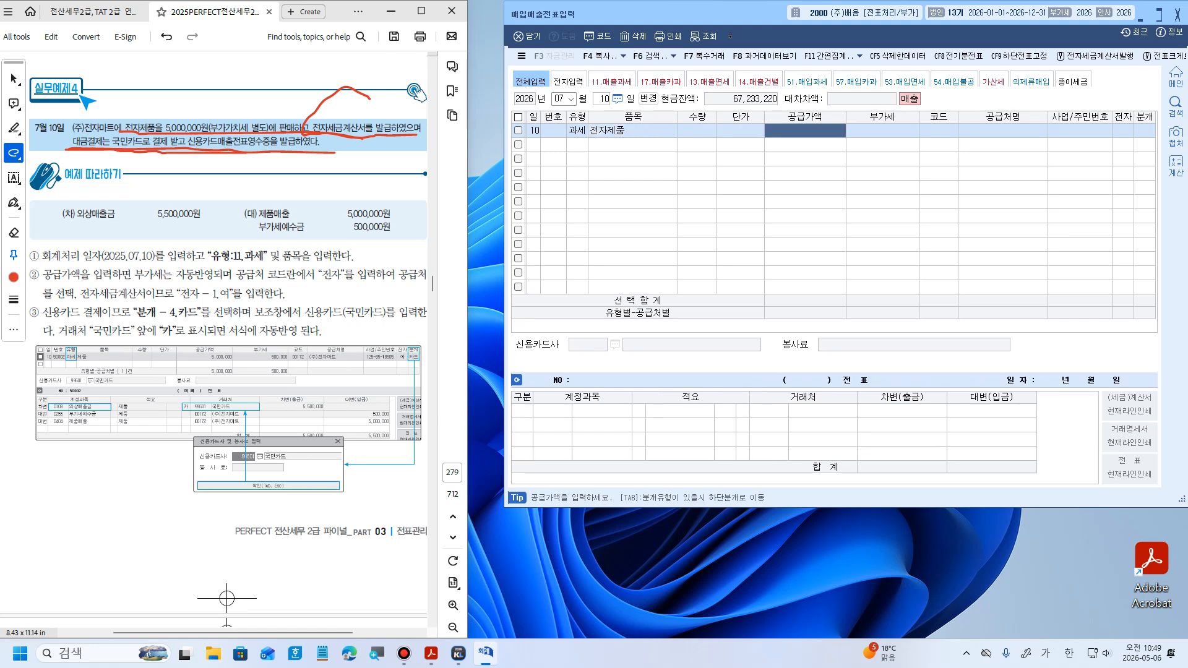
{"action": "type", "text": "5000000"}
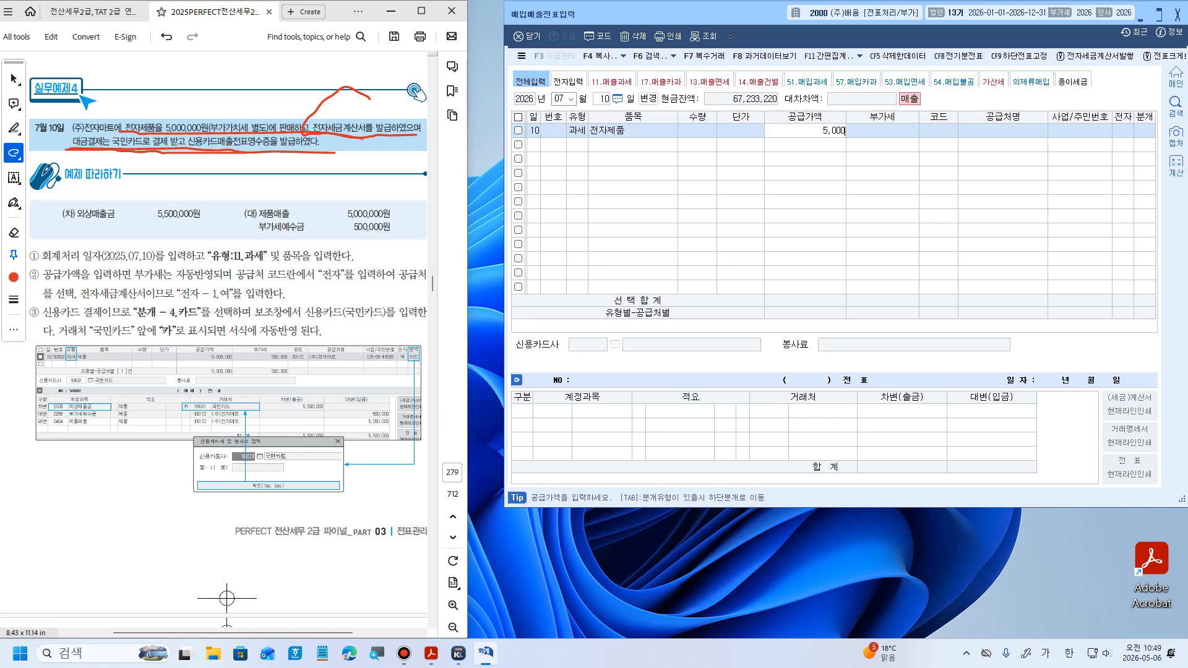
{"action": "key", "text": "Return"}
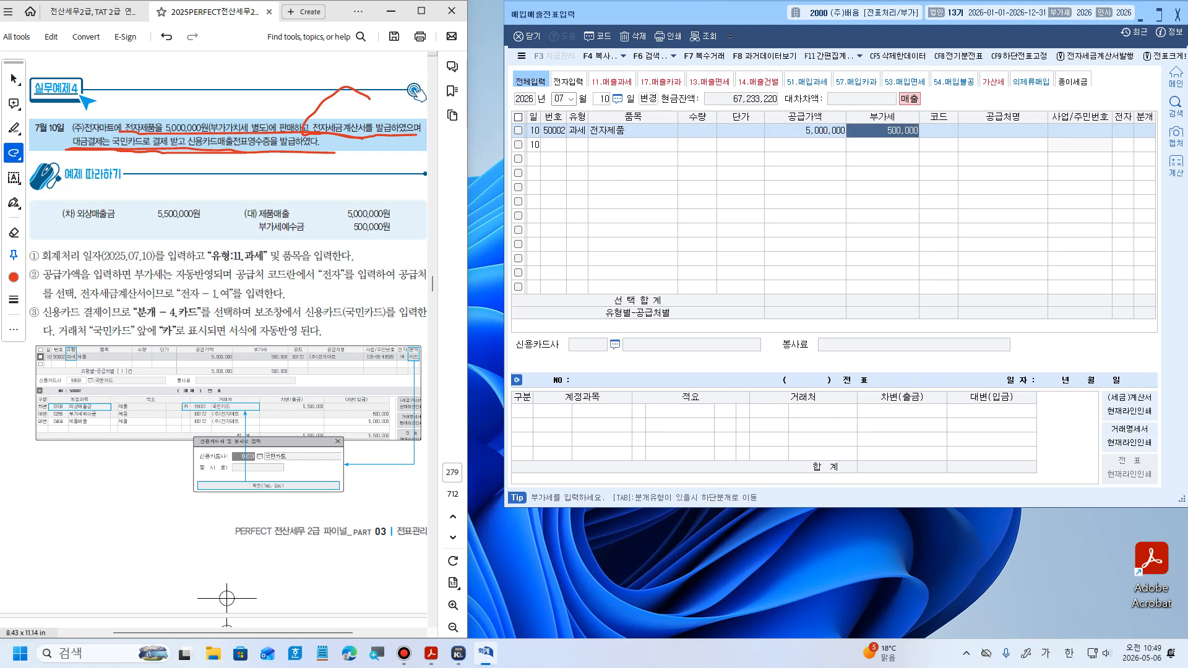
{"action": "key", "text": "Return"}
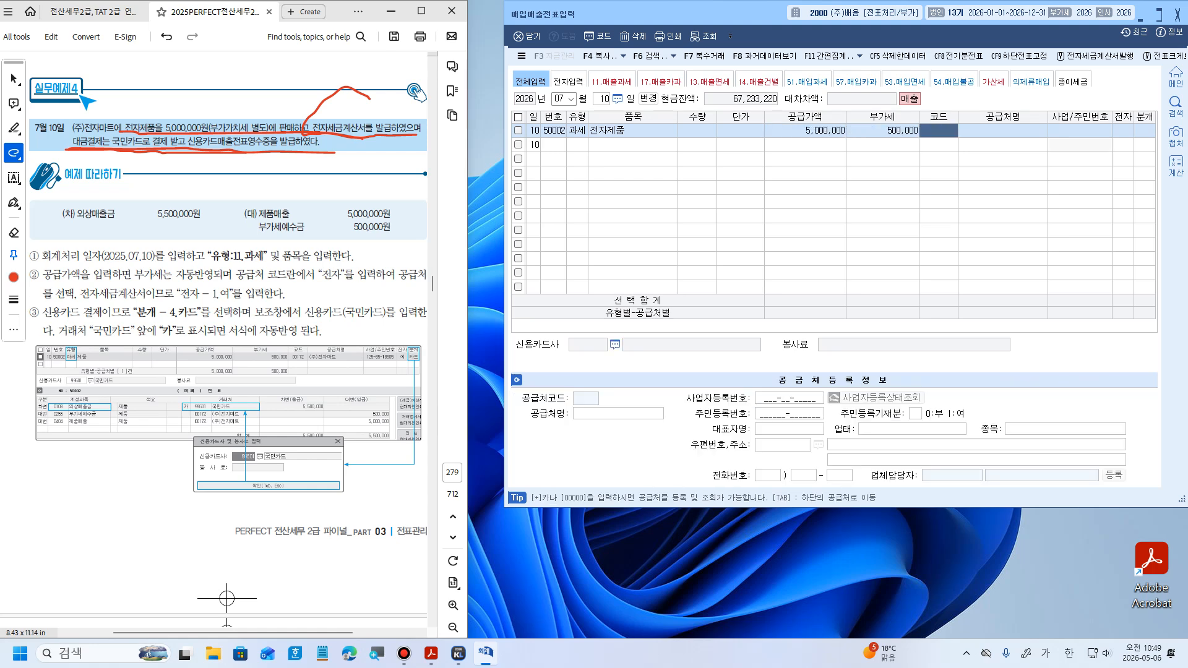
Look up 공급처 with 전자 and choose (주)전자마트 as the July 10 sale's customer
{"action": "type", "text": "전자"}
{"action": "key", "text": "Return"}
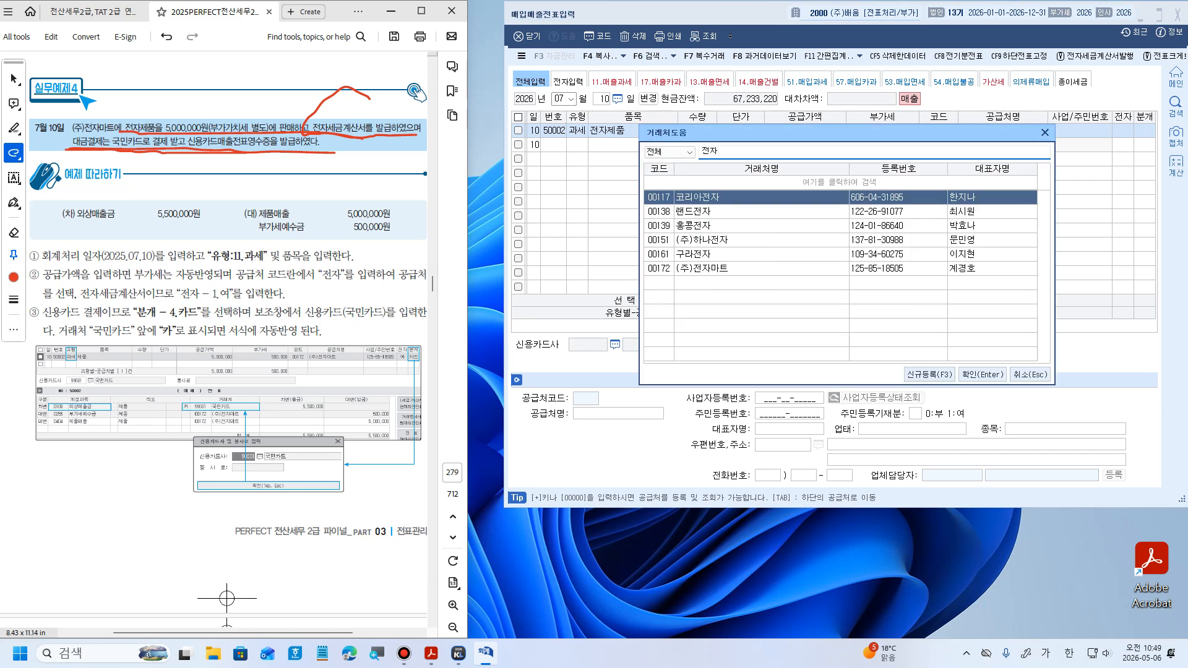
{"action": "key", "text": "Down"}
{"action": "key", "text": "Down"}
{"action": "key", "text": "Down"}
{"action": "key", "text": "Down"}
{"action": "key", "text": "Down"}
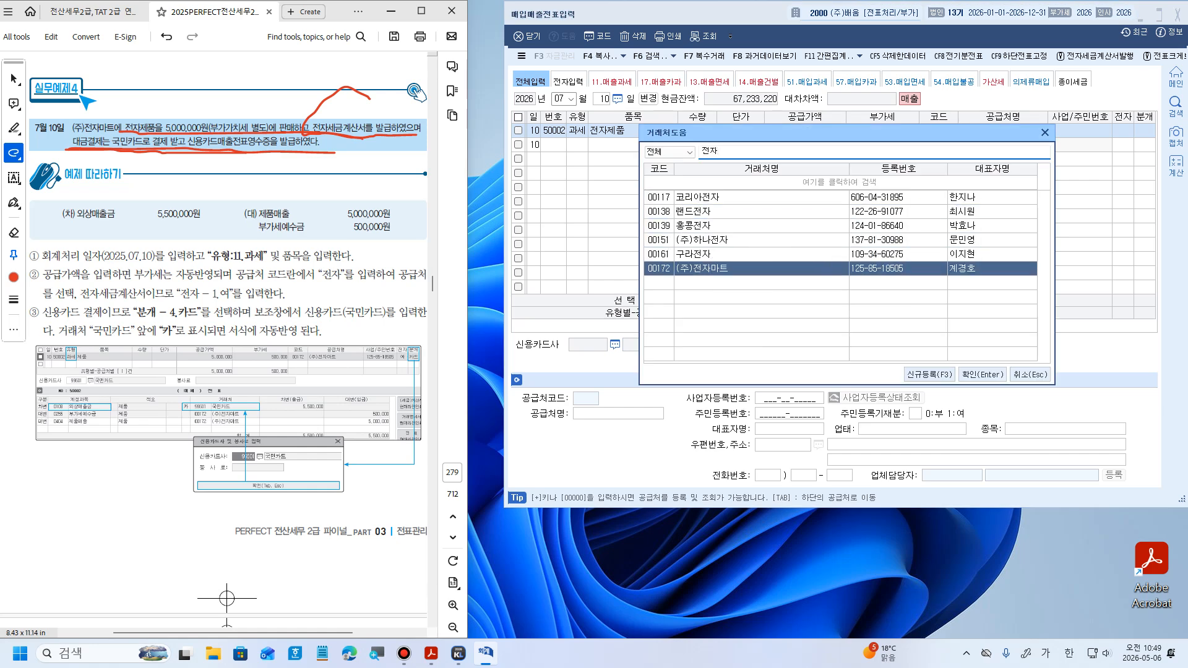
{"action": "key", "text": "Return"}
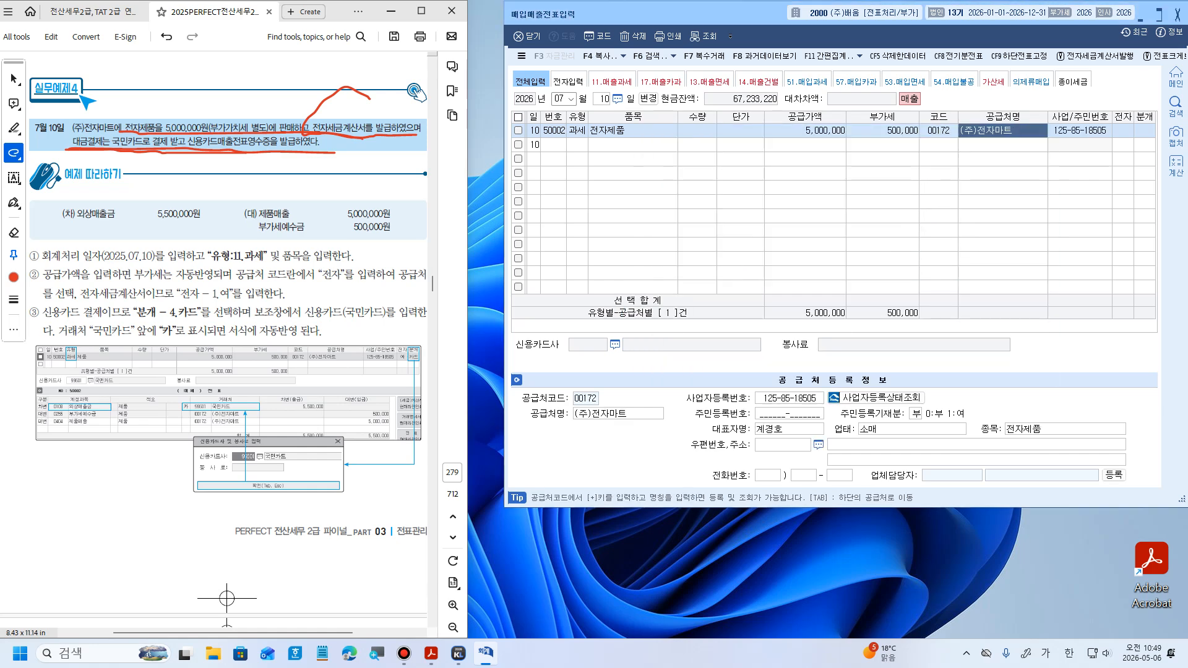
{"action": "key", "text": "Return"}
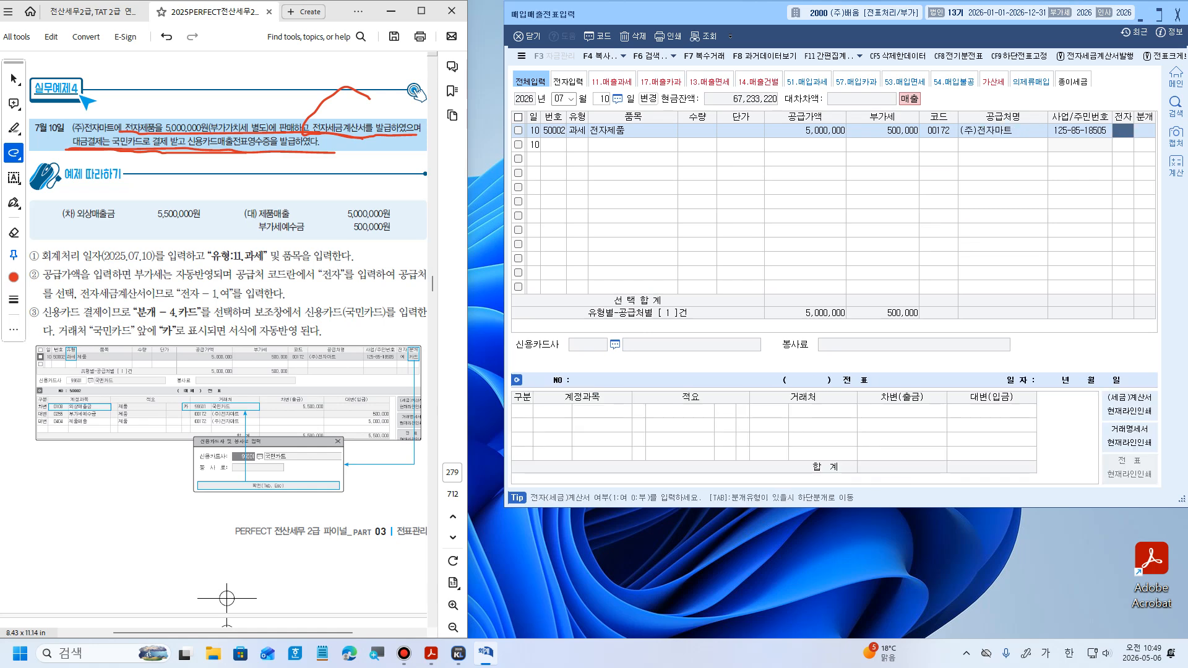
Mark the July 10 sale as electronic (여) and journalize it as 4.카드 with 국민카드 as 신용카드사
{"action": "type", "text": "1"}
{"action": "key", "text": "Return"}
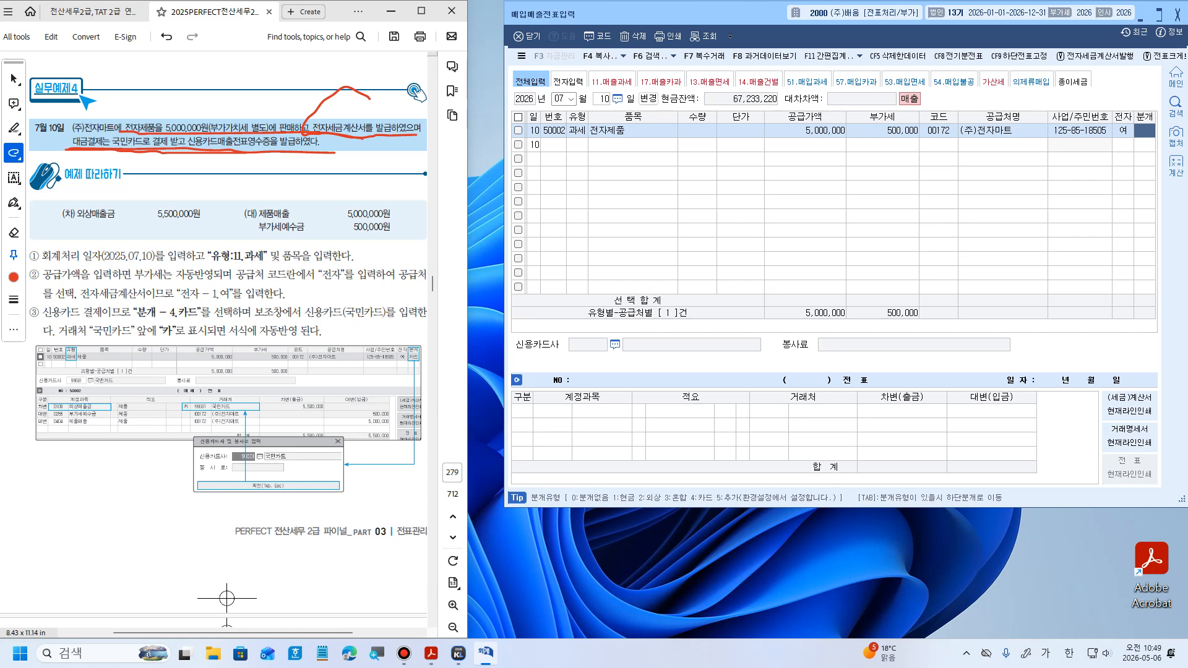
{"action": "type", "text": "4"}
{"action": "key", "text": "Return"}
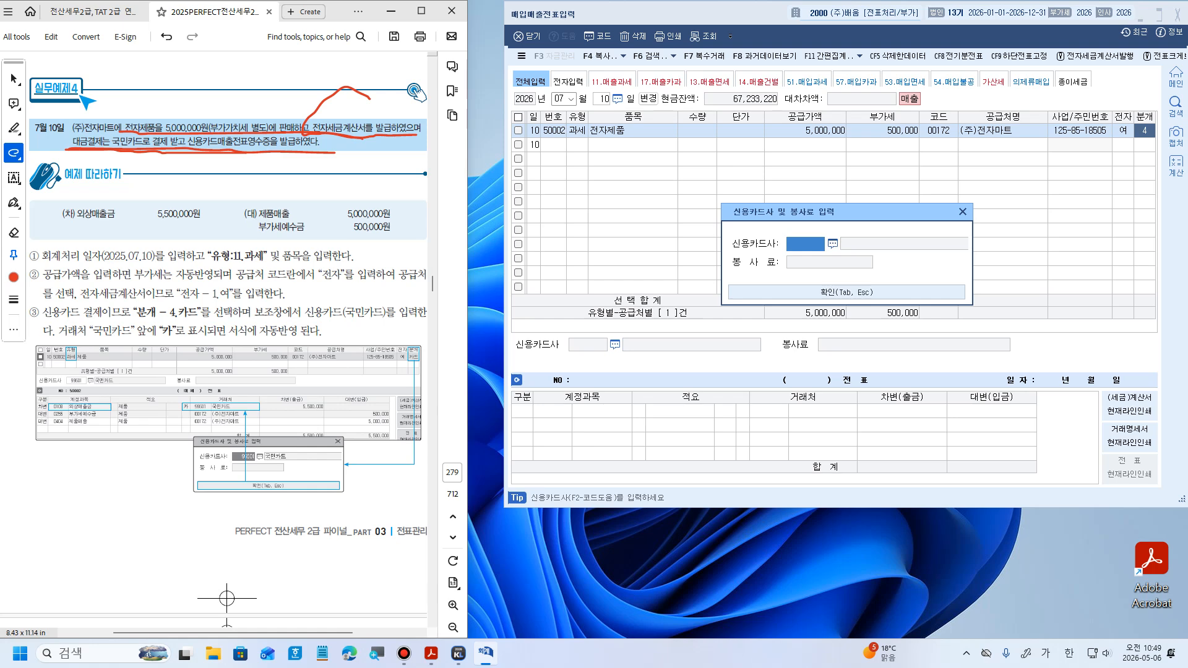
{"action": "key", "text": "F2"}
{"action": "key", "text": "Return"}
{"action": "key", "text": "Tab"}
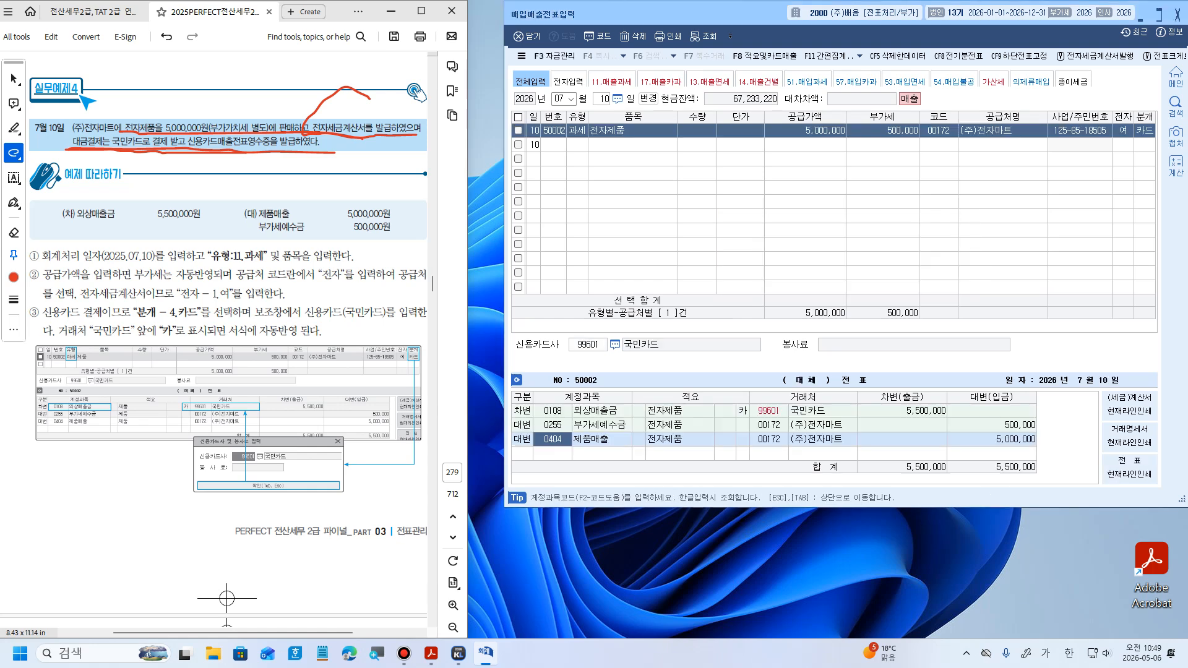
Examine the 거래처 and 계정과목 of the July 10 journal, from 외상매출금 down to 제품매출
{"action": "left_click", "coordinate": [769, 411]}
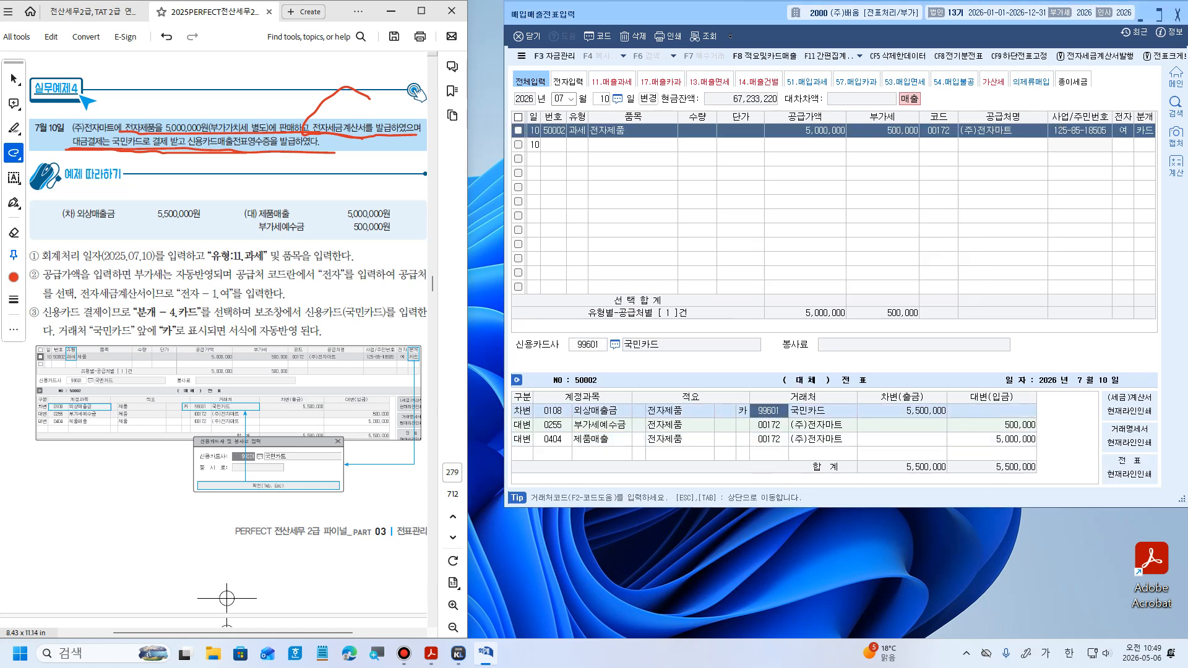
{"action": "key", "text": "Return"}
{"action": "left_click", "coordinate": [769, 410]}
{"action": "left_click", "coordinate": [552, 411]}
{"action": "key", "text": "Down"}
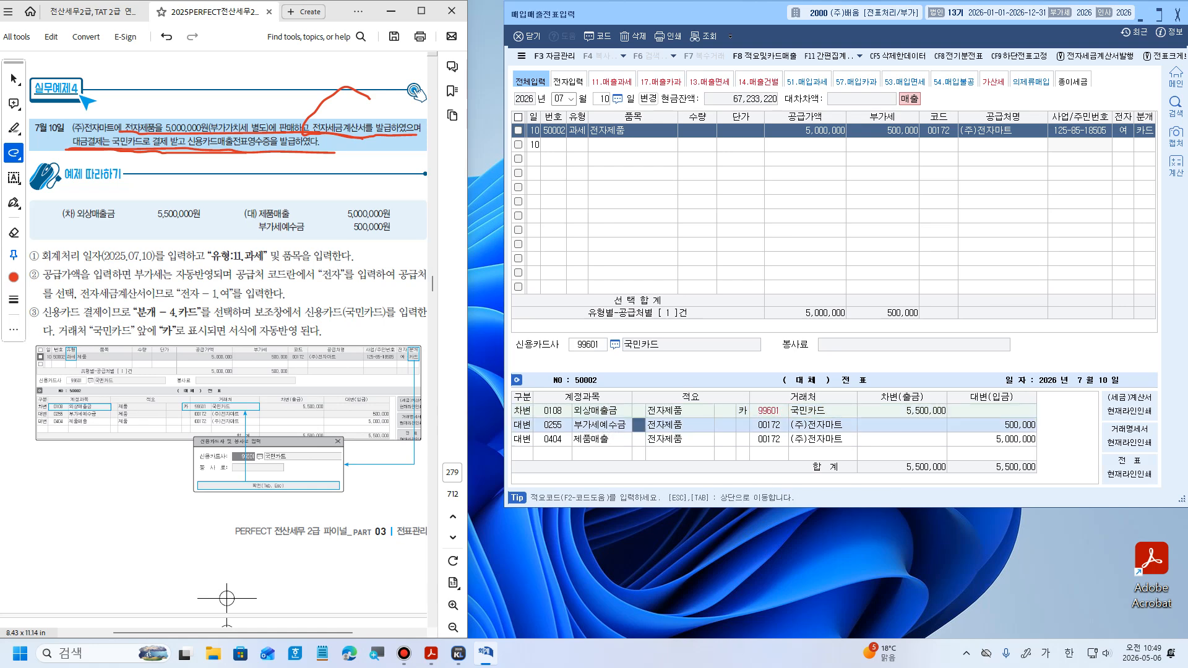
{"action": "key", "text": "Down"}
{"action": "key", "text": "Up"}
{"action": "key", "text": "Down"}
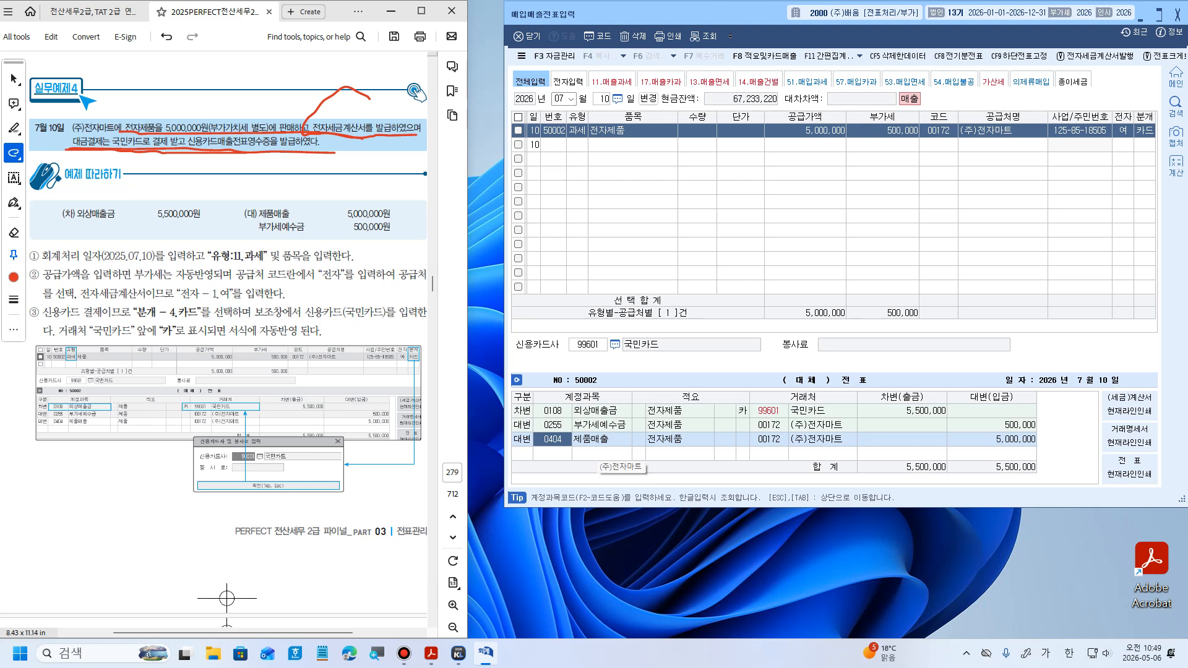
Review the July 10 journal's debit and credit amounts and the 구분 of each line
{"action": "left_click", "coordinate": [905, 413]}
{"action": "left_click", "coordinate": [991, 425]}
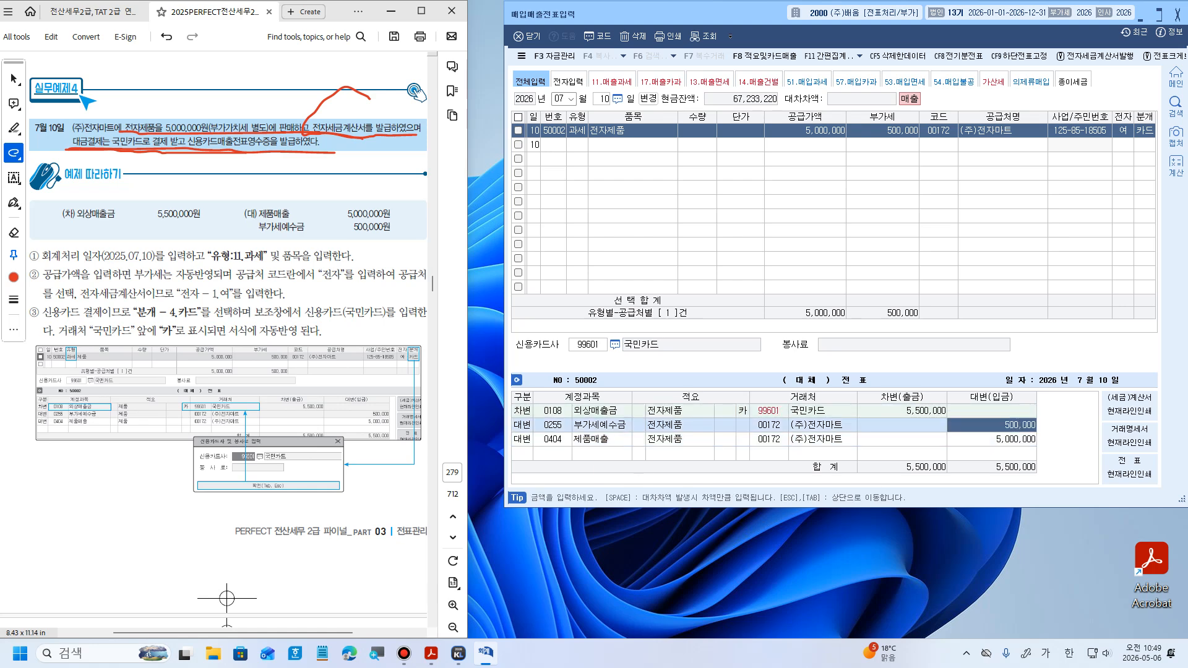
{"action": "left_click", "coordinate": [523, 411]}
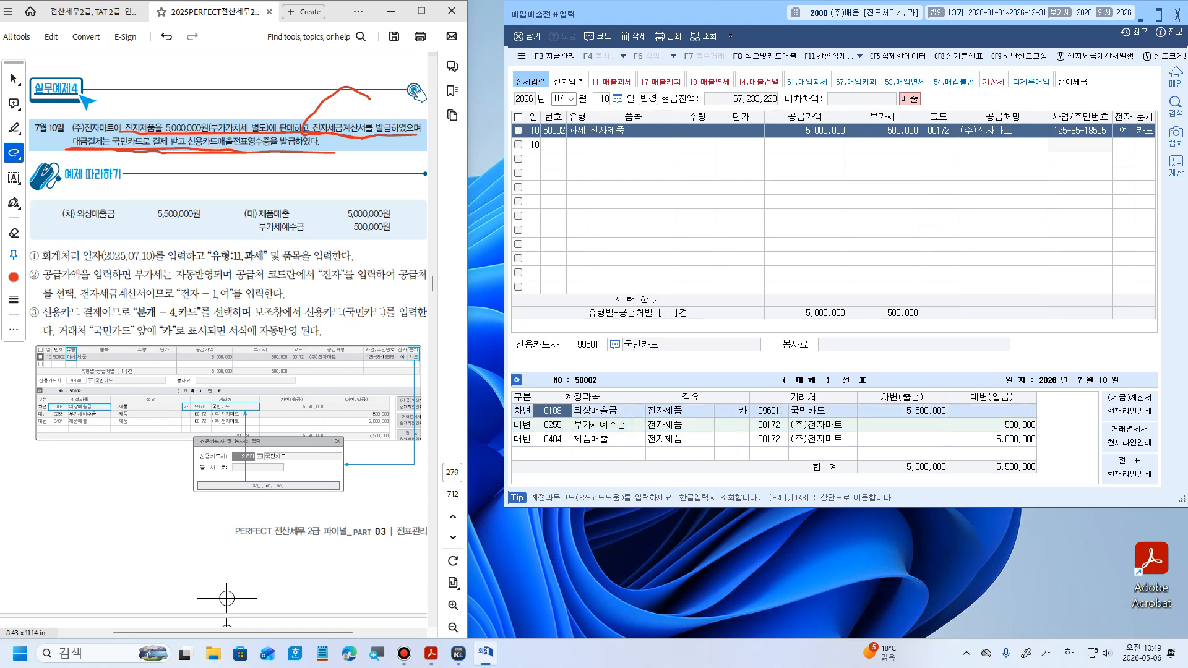
{"action": "left_click", "coordinate": [522, 426]}
{"action": "left_click", "coordinate": [521, 438]}
{"action": "left_click", "coordinate": [552, 425]}
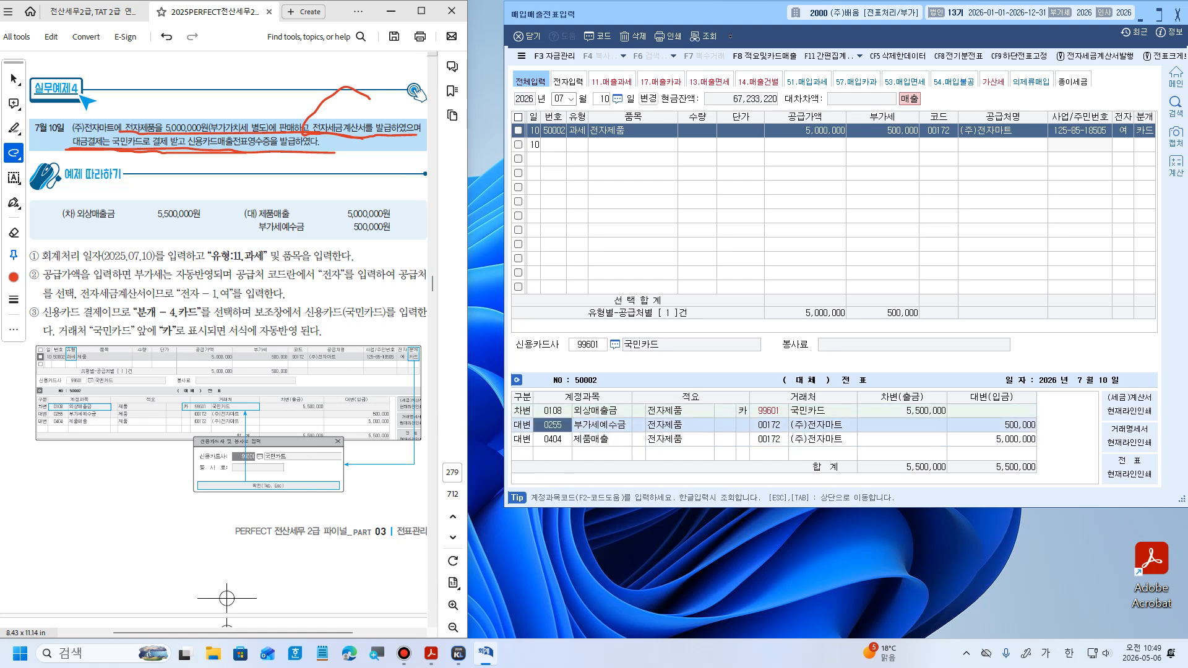
{"action": "left_click", "coordinate": [522, 439]}
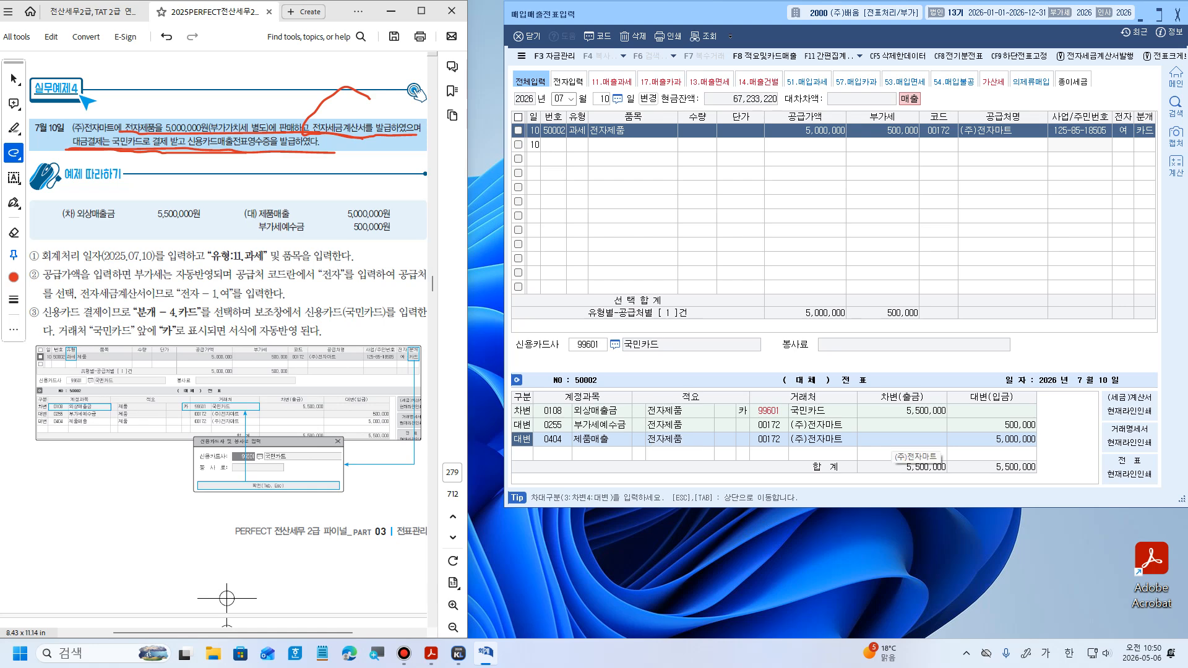
Switch to Adobe Acrobat and go to the 매출유형별 분개 연습하기 section with the 11.과세 exercises
{"action": "left_click", "coordinate": [309, 527]}
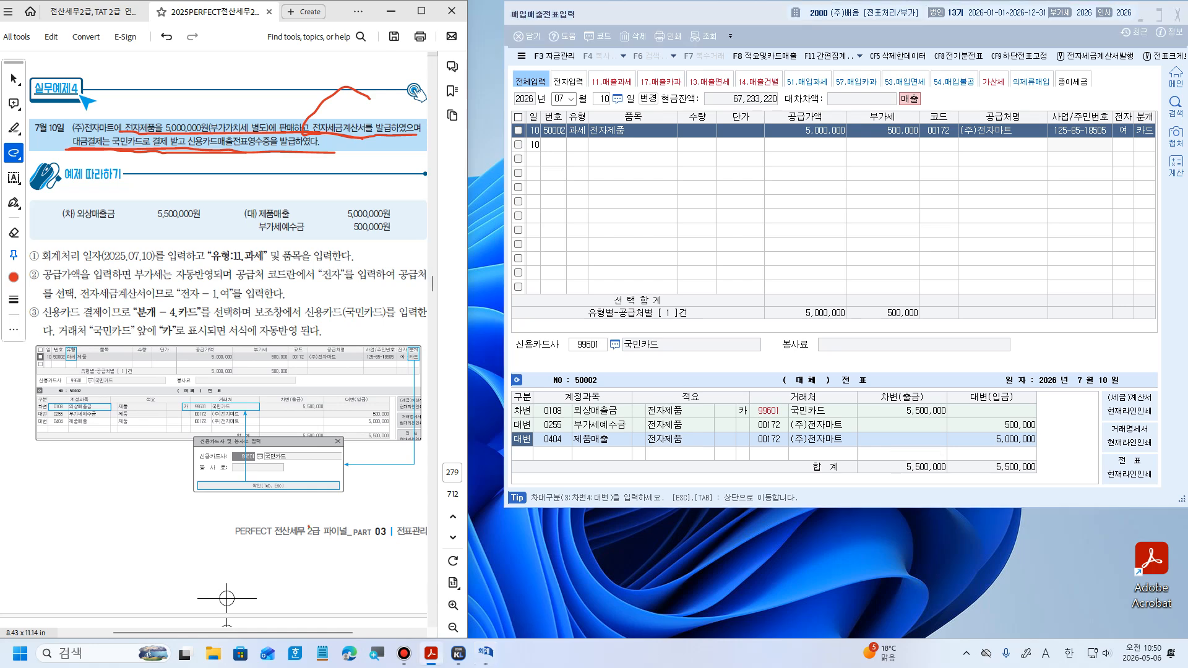
{"action": "scroll", "coordinate": [213, 324], "scroll_direction": "down", "scroll_amount": 10}
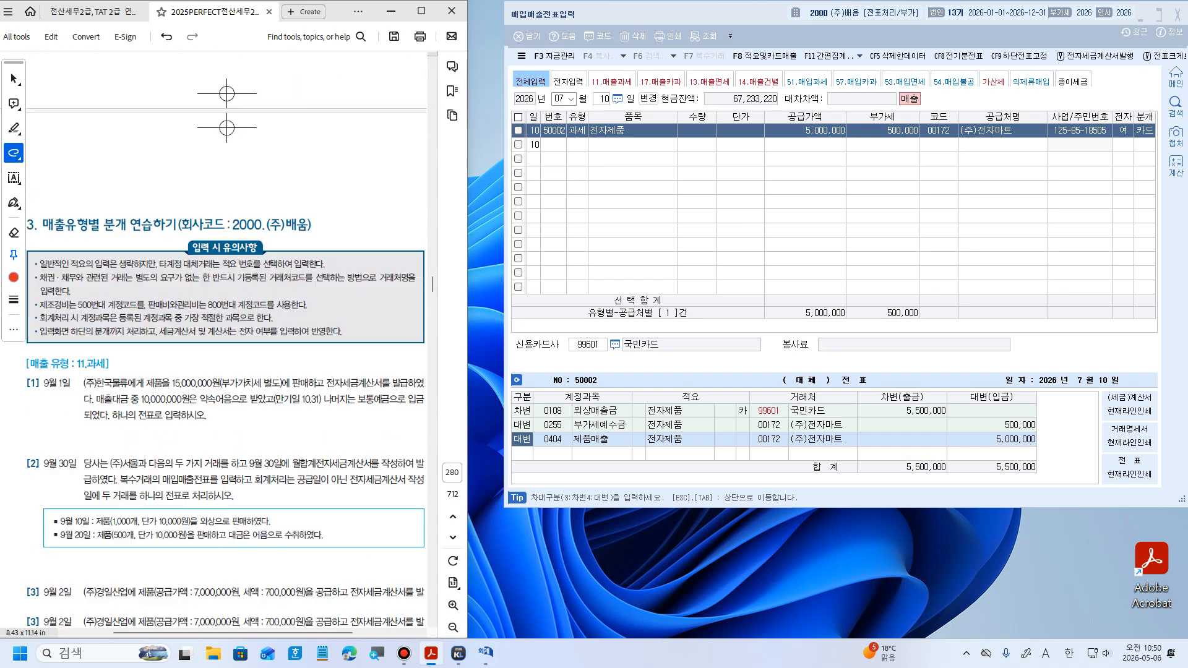
{"action": "scroll", "coordinate": [214, 325], "scroll_direction": "down", "scroll_amount": 1}
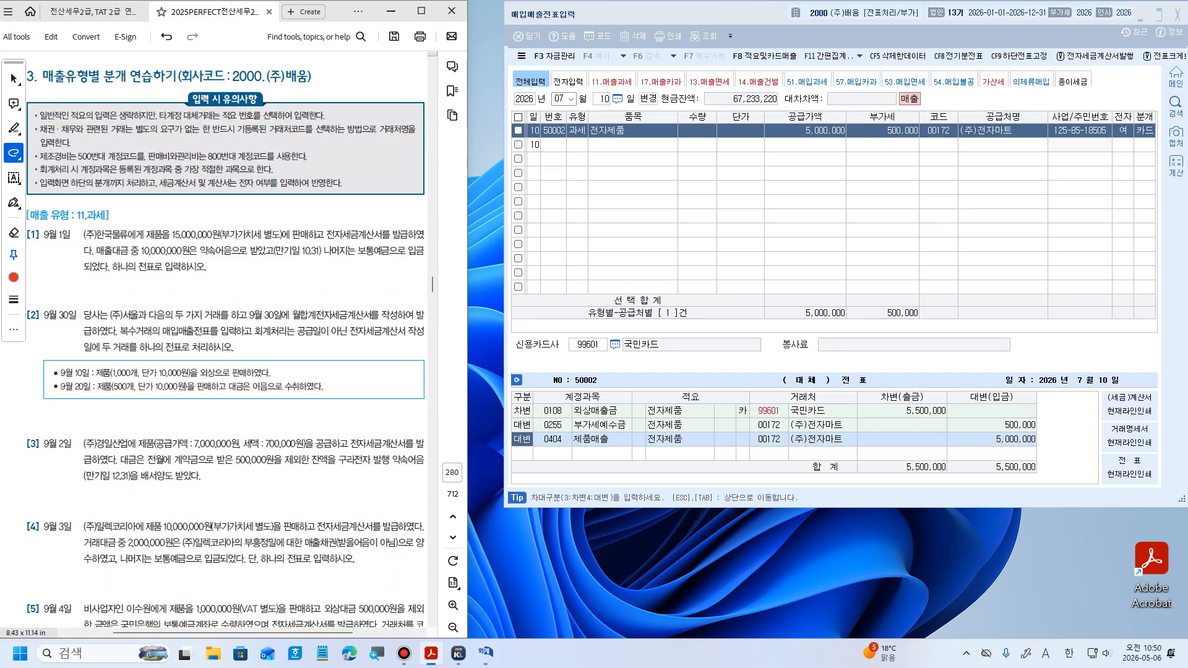